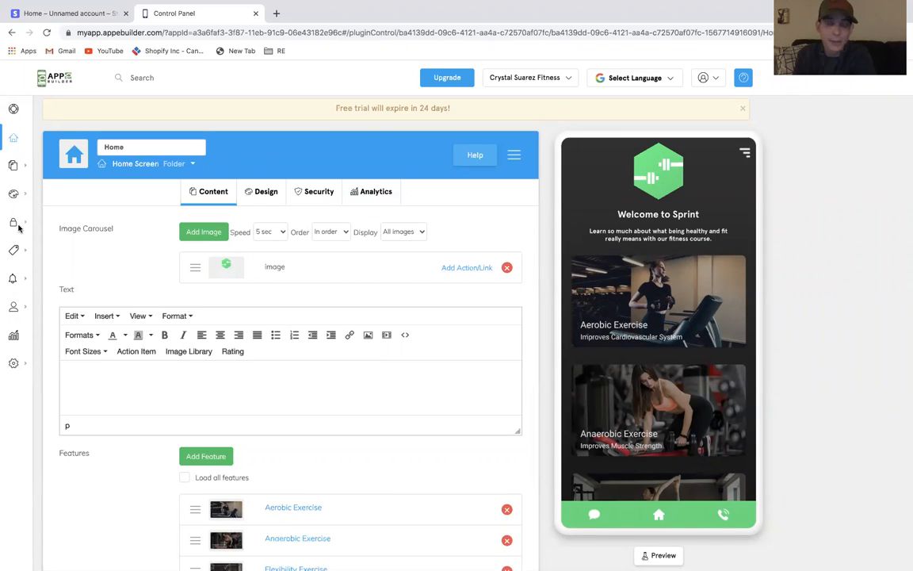
Browse the home screen preview, opening the Anaerobic Exercise page and returning to the home screen
scroll(372, 524, "down", 1)
scroll(372, 524, "up", 1)
mouse_move(28, 133)
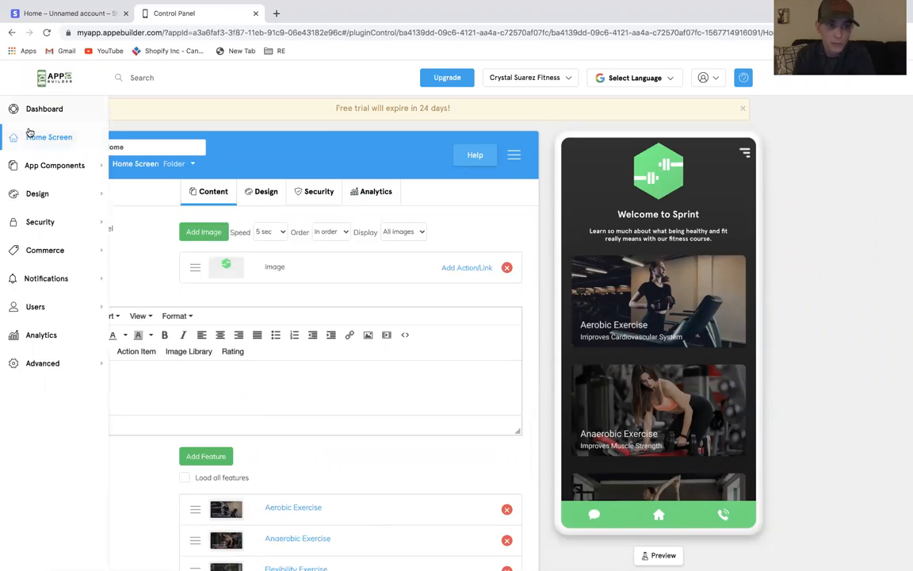
scroll(452, 326, "down", 1)
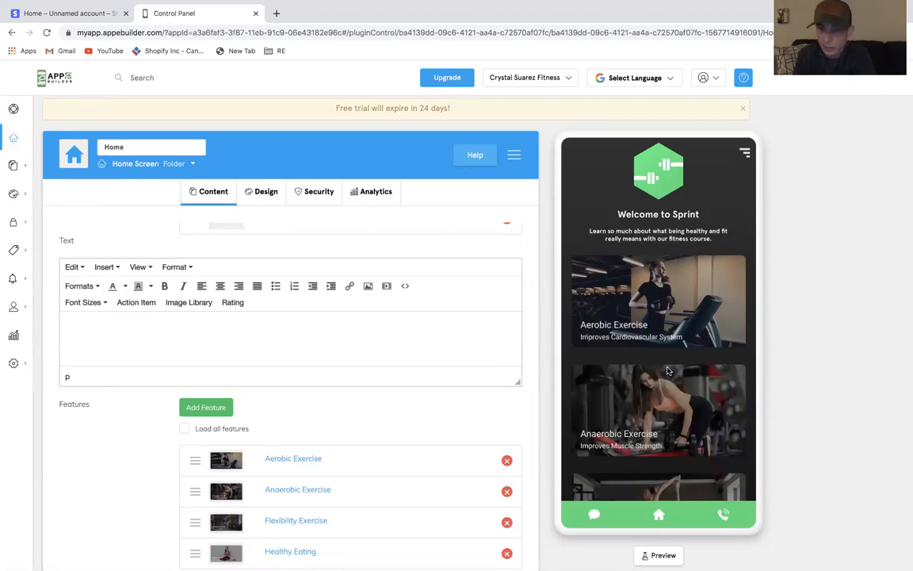
scroll(662, 371, "down", 1)
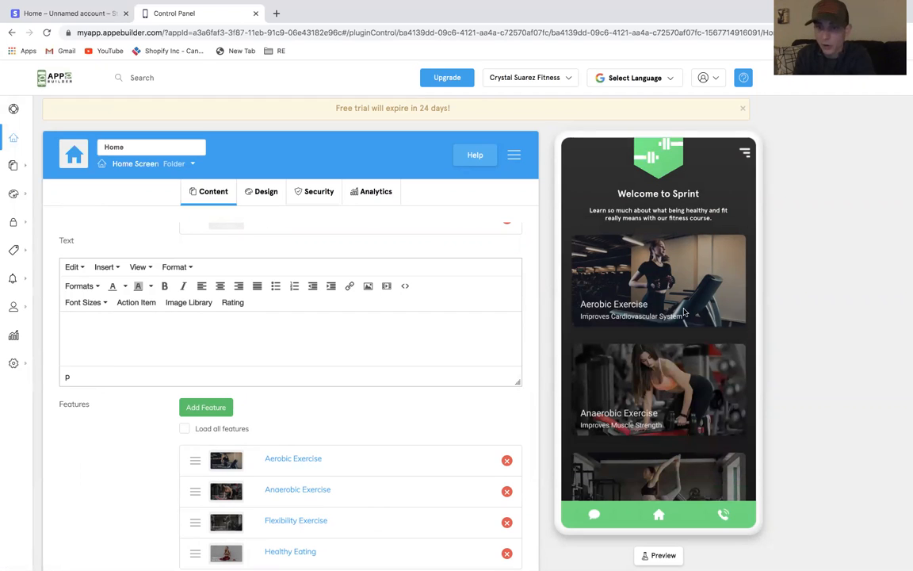
left_click_drag(643, 372, 643, 284)
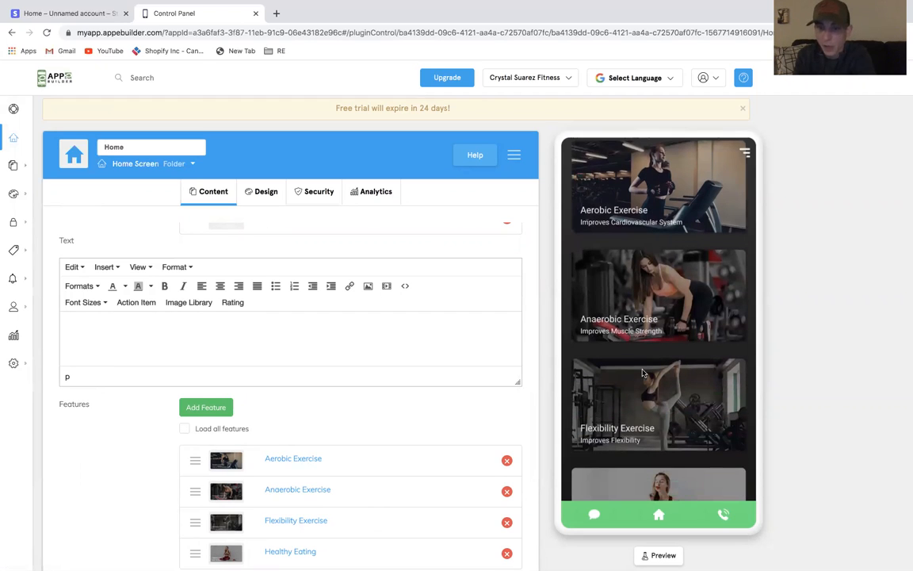
left_click(642, 285)
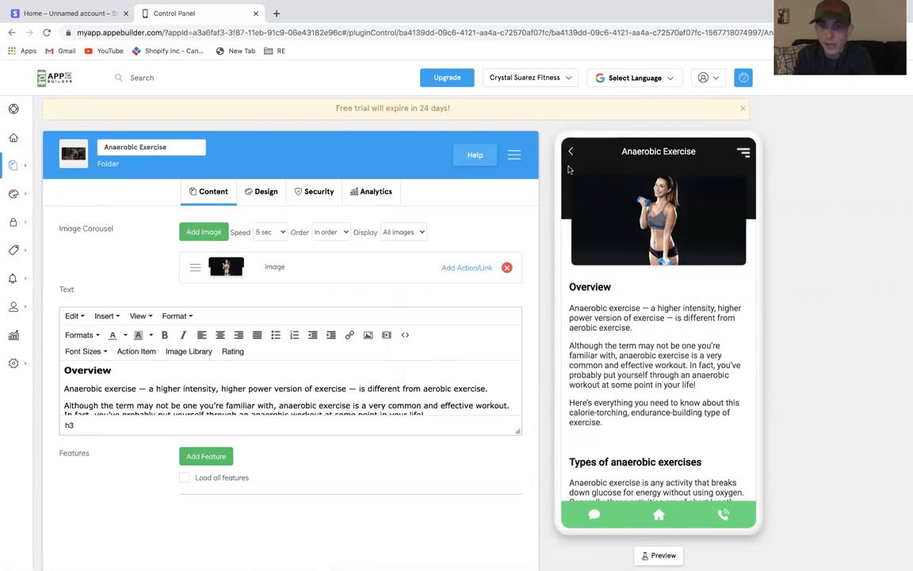
left_click(570, 152)
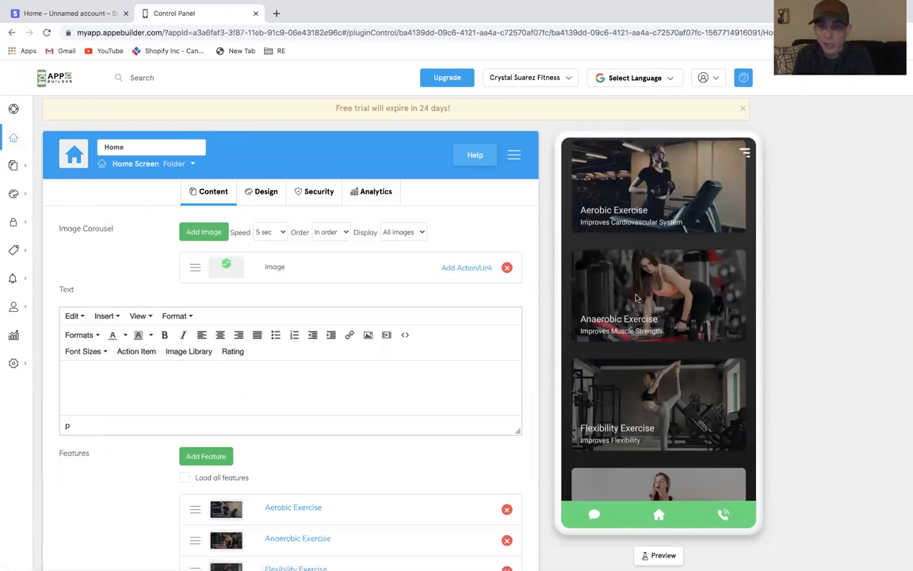
Open the Login Screen security settings and preview the register view before cancelling back
mouse_move(24, 193)
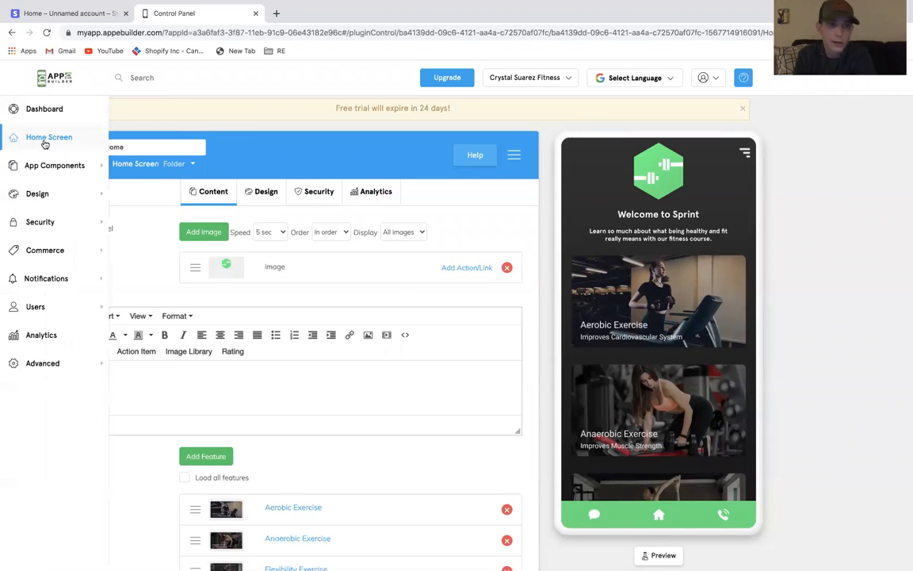
mouse_move(82, 229)
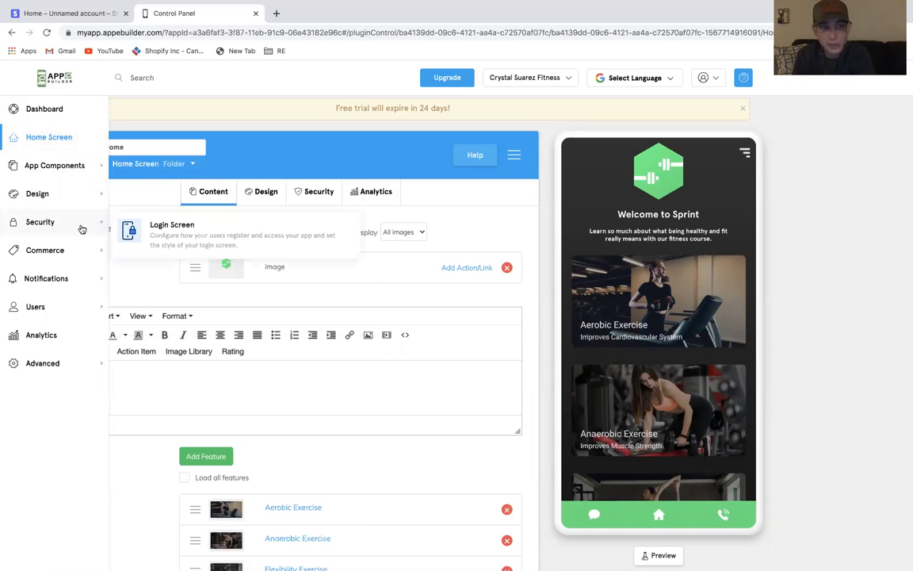
left_click(155, 227)
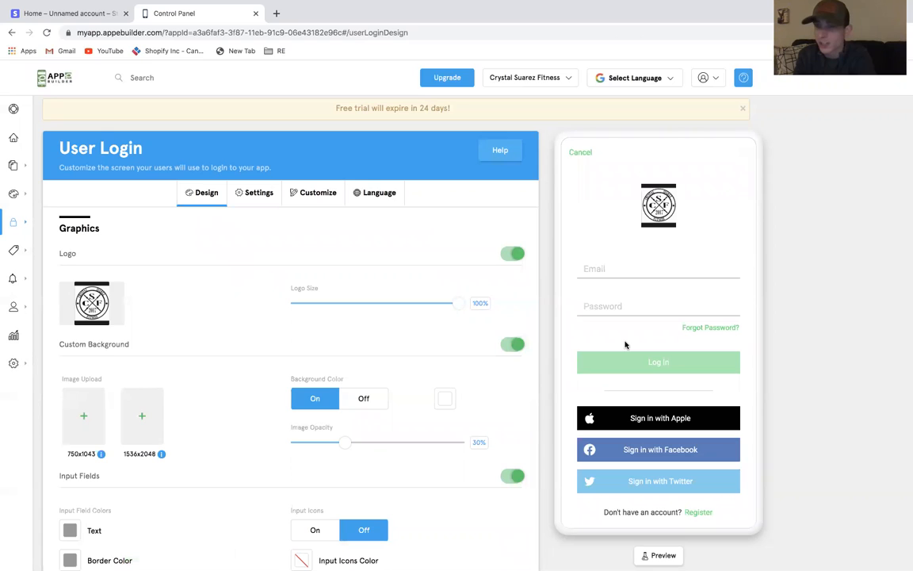
left_click(700, 512)
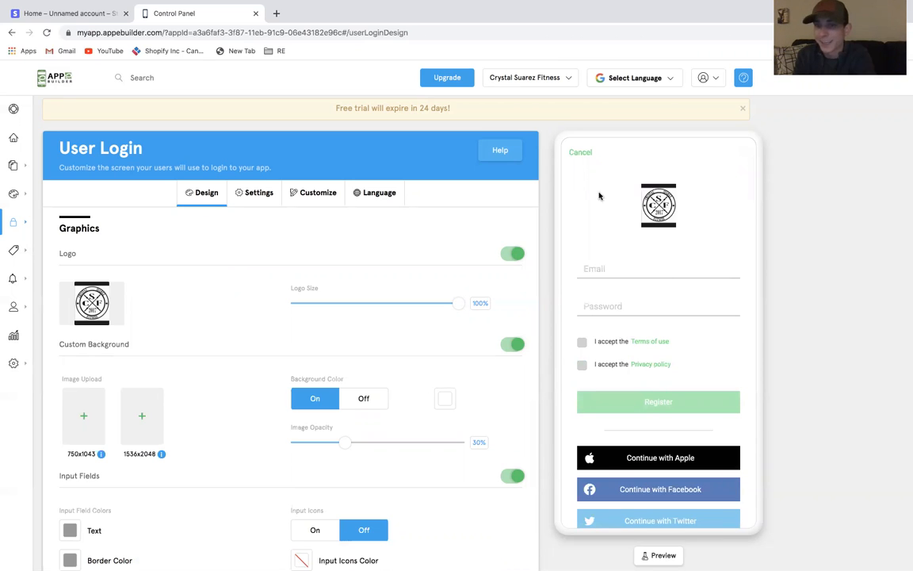
left_click(582, 153)
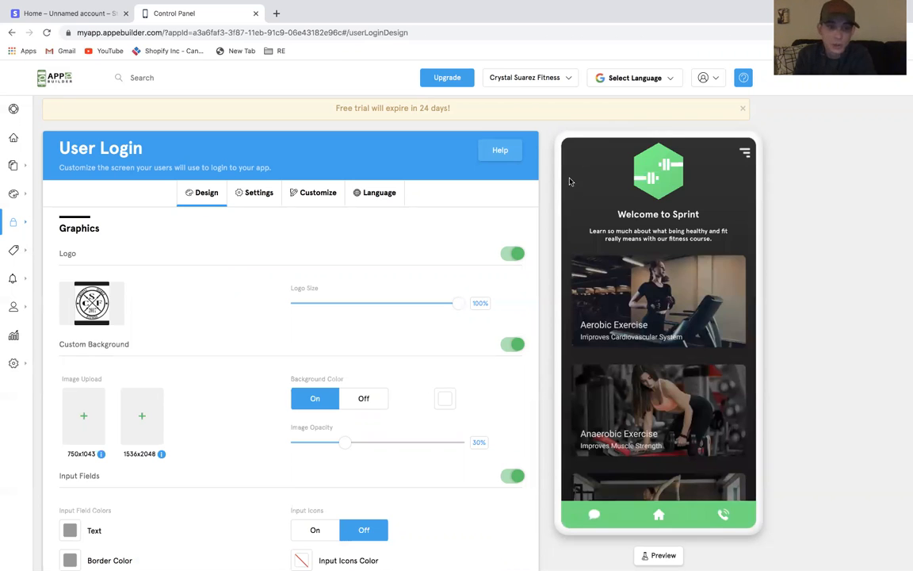
Open the App Analytics page to review downloads and registered users
mouse_move(24, 222)
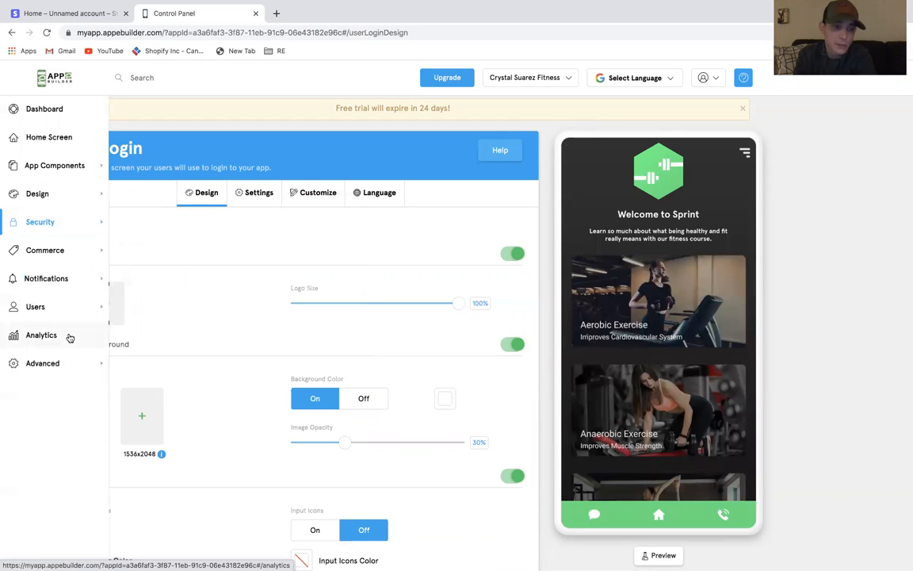
left_click(41, 336)
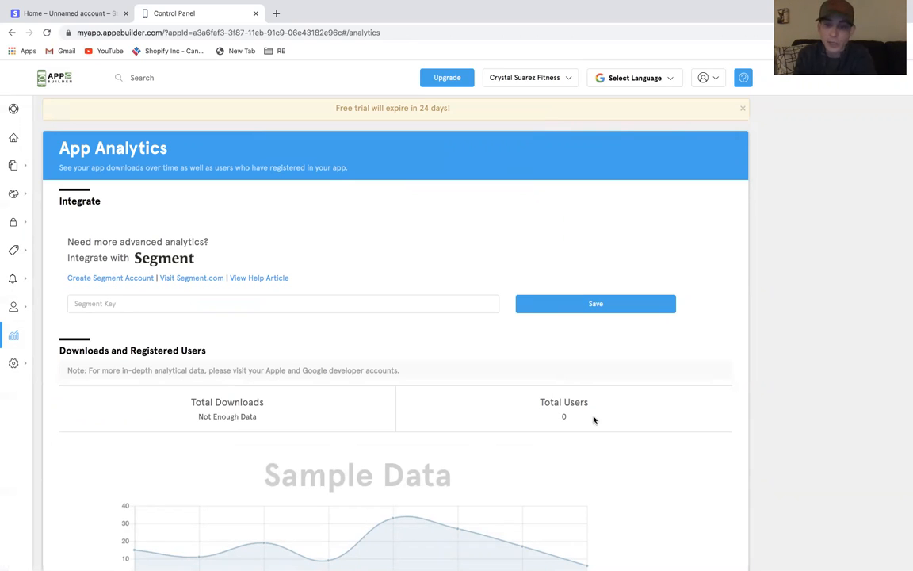
left_click_drag(574, 409, 534, 402)
left_click(534, 402)
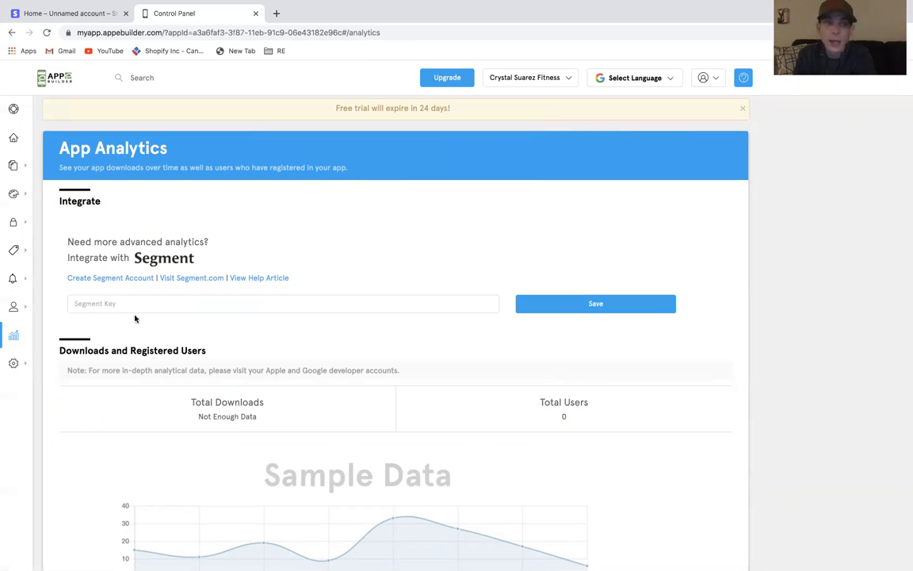
Open the User Management page
mouse_move(63, 308)
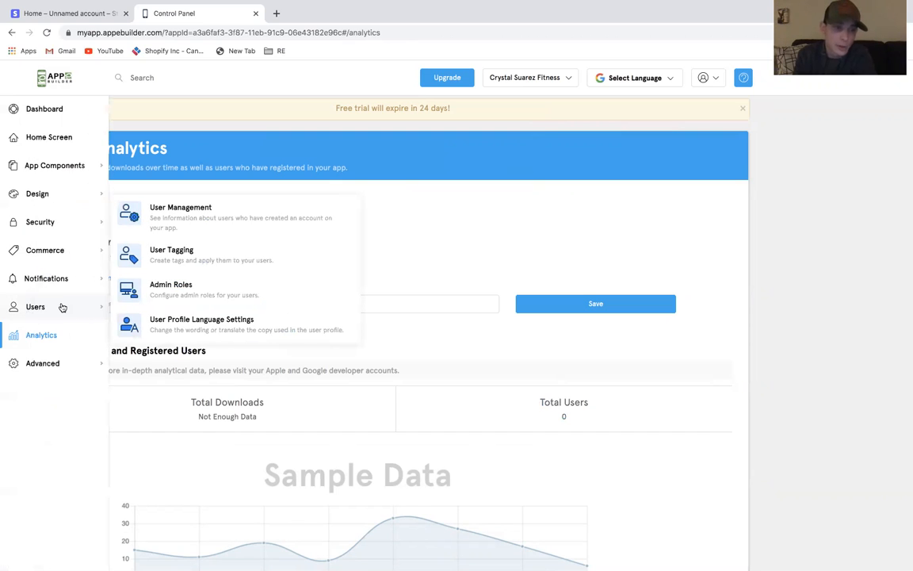
left_click(228, 210)
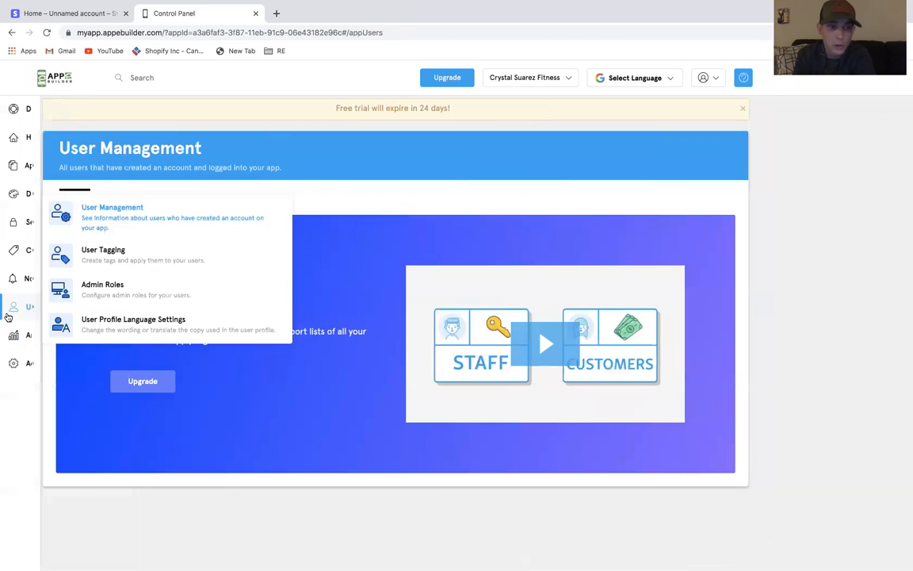
mouse_move(65, 319)
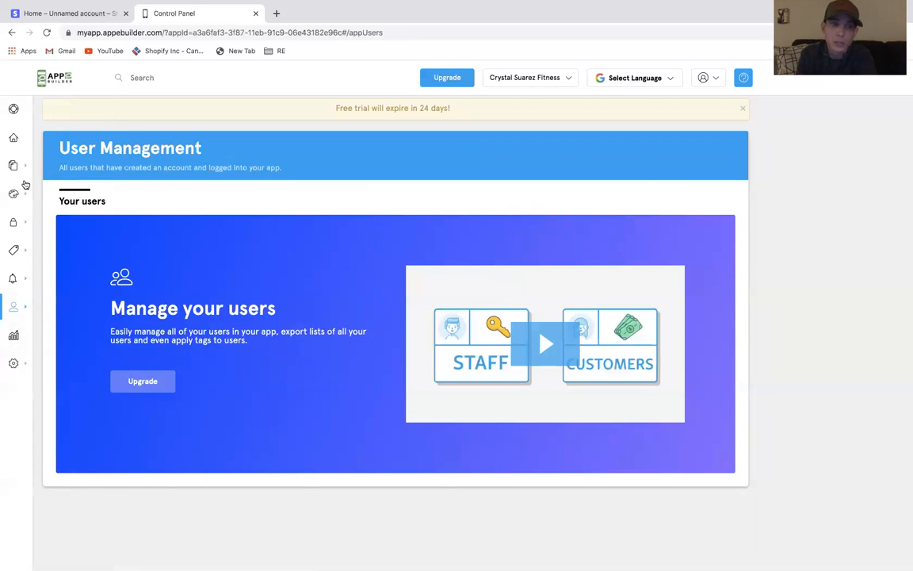
Return to the Login Screen settings
mouse_move(39, 222)
left_click(174, 225)
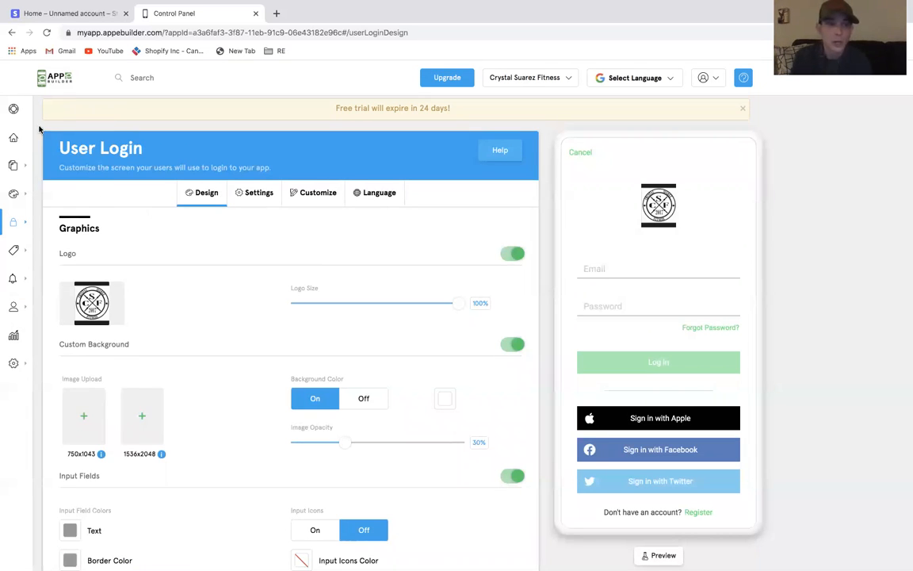
mouse_move(22, 229)
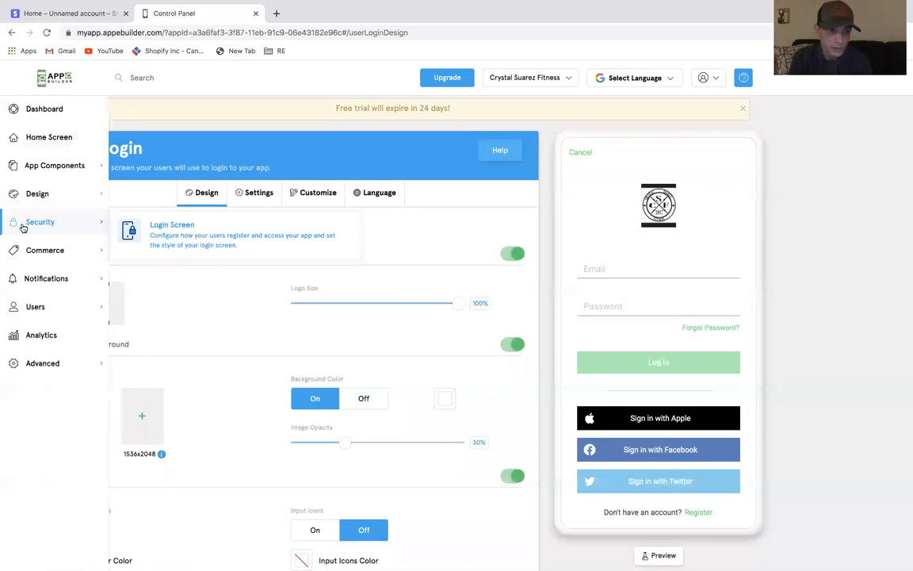
left_click(166, 226)
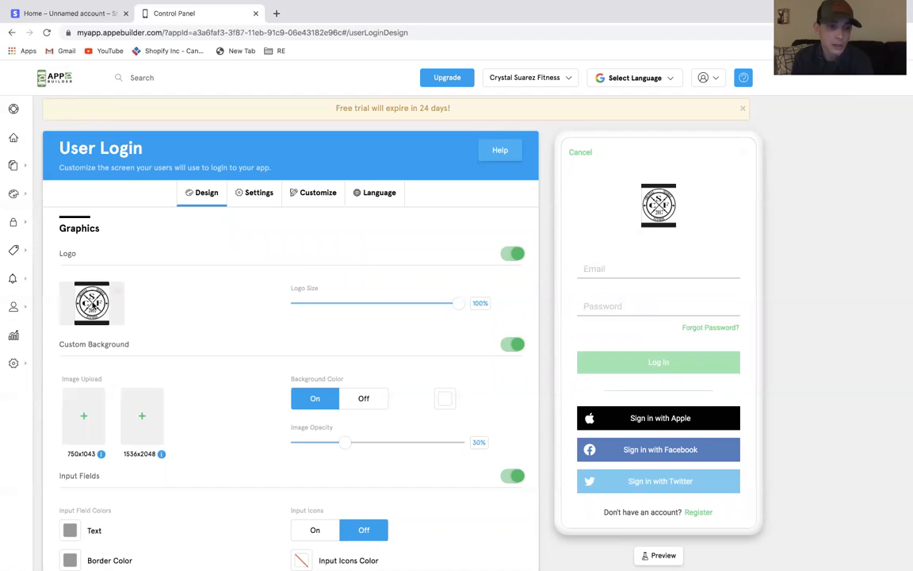
Crop the login logo image in the media editor, replace the existing image and insert it as the logo
left_click(92, 303)
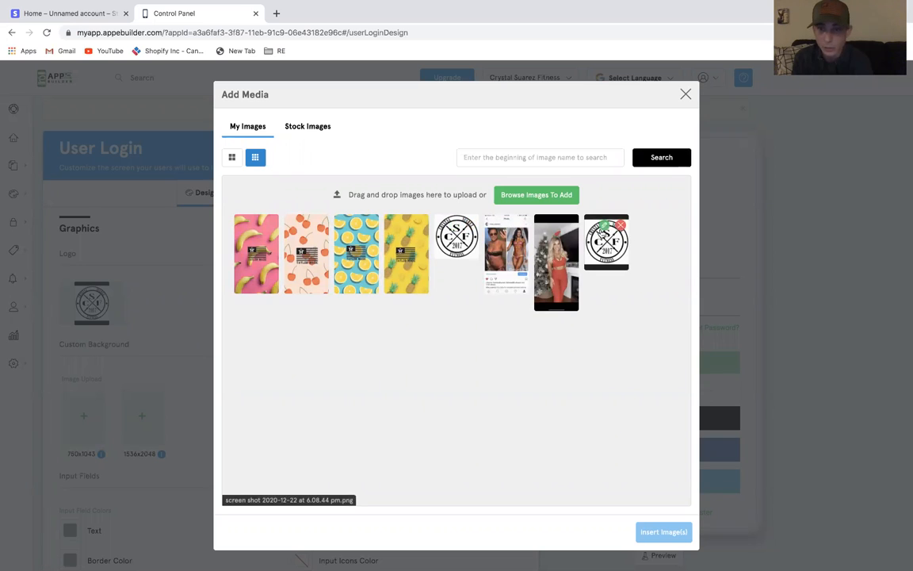
left_click(604, 226)
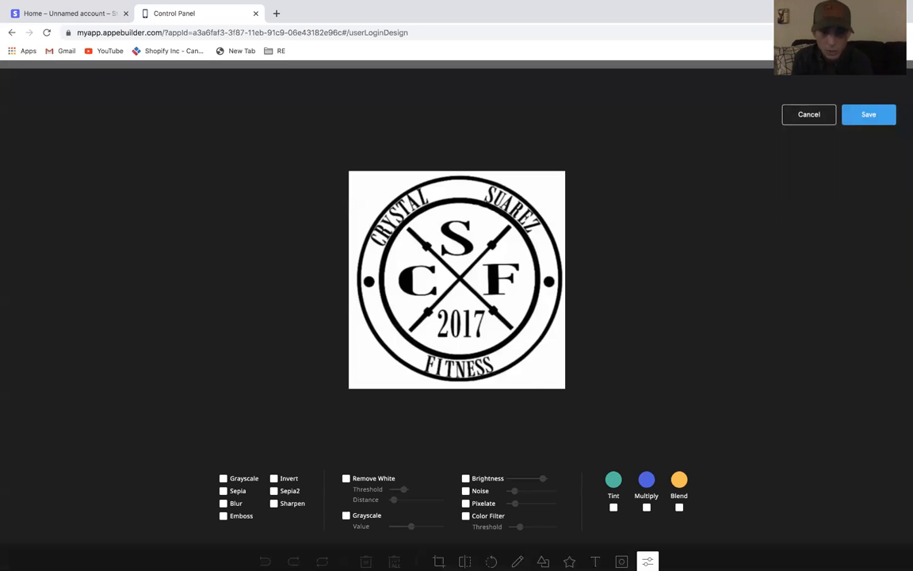
left_click(438, 560)
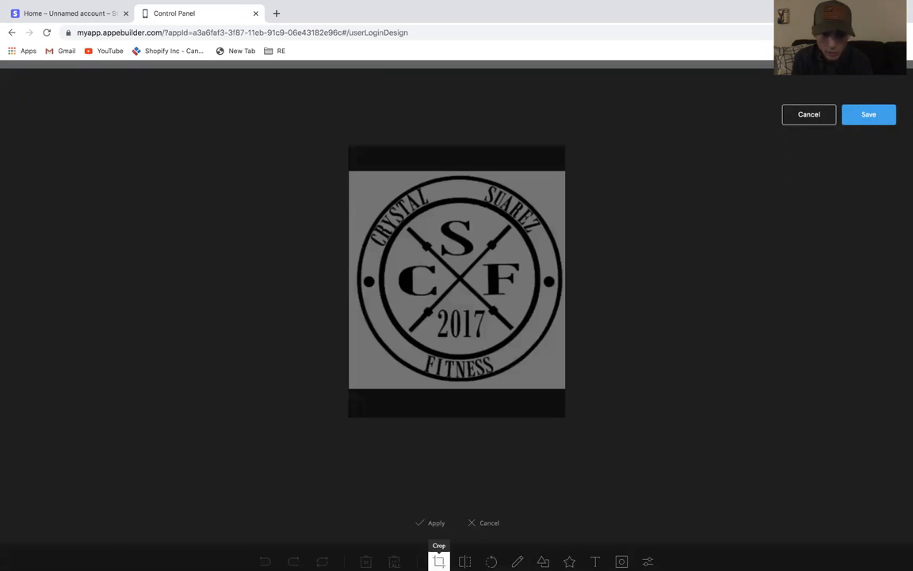
left_click_drag(564, 386, 346, 169)
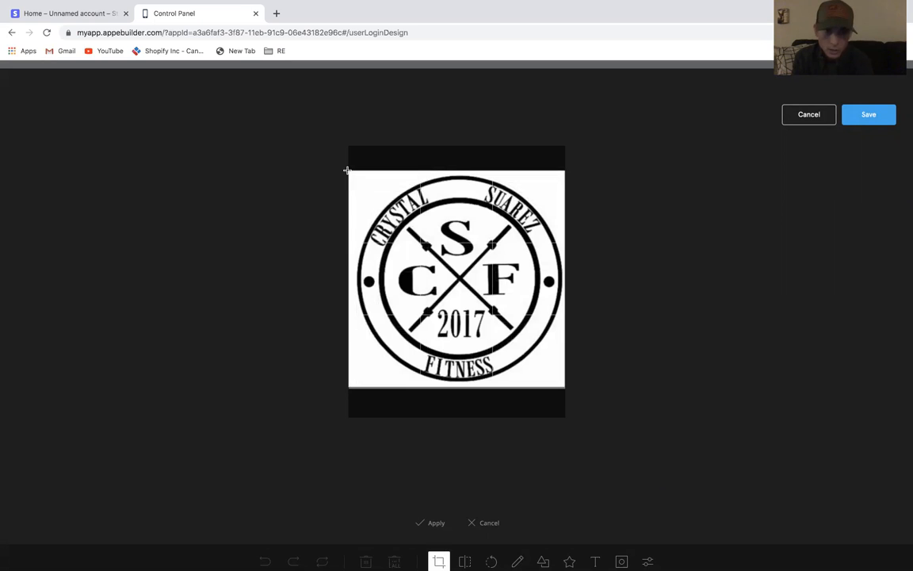
left_click(891, 113)
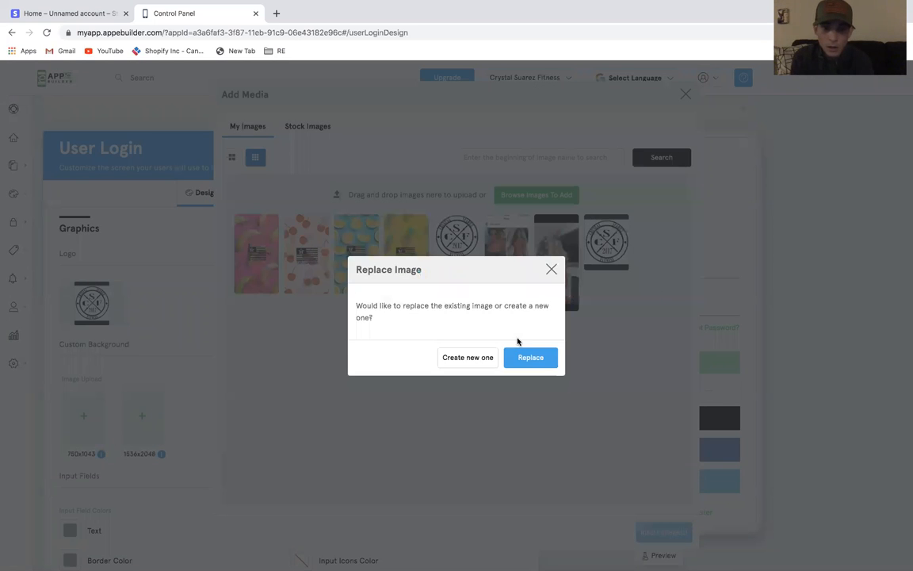
left_click(526, 359)
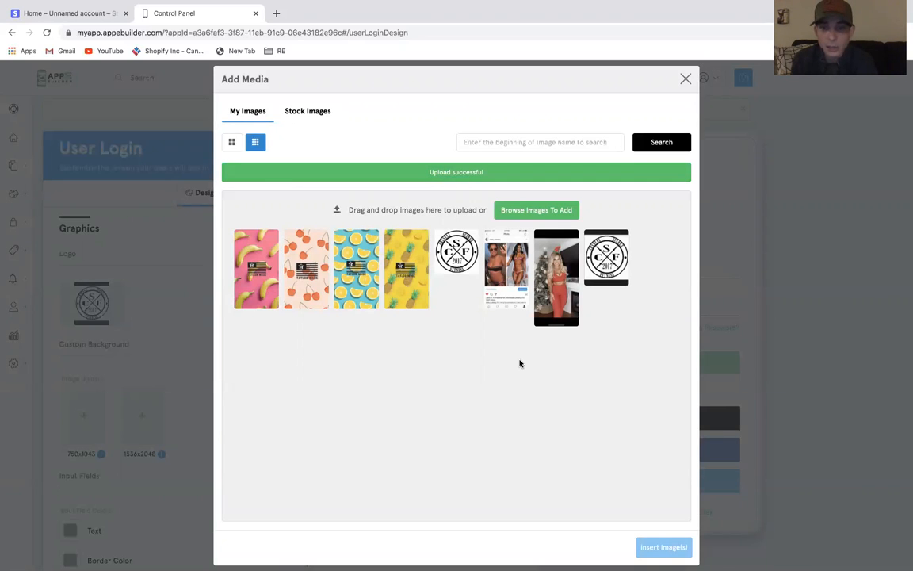
left_click(600, 266)
left_click(672, 547)
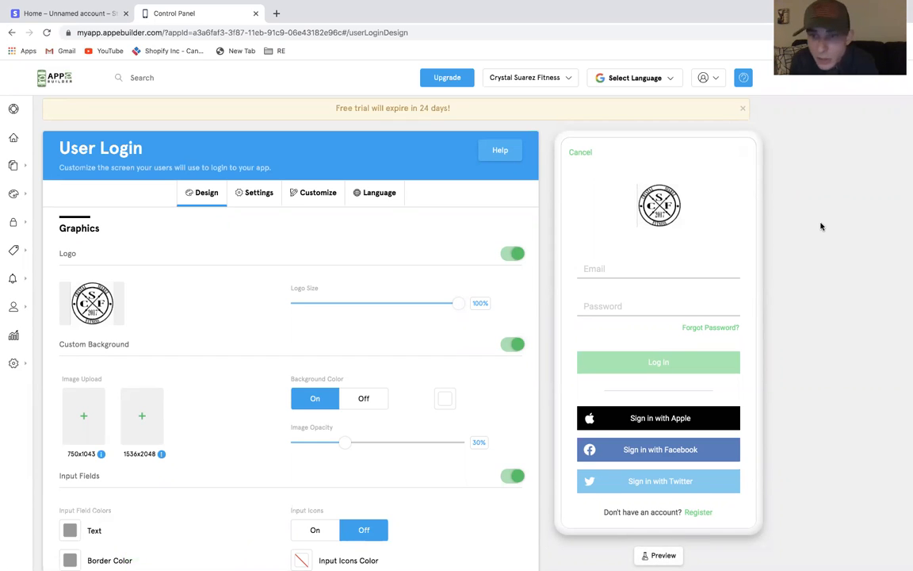
Re-crop the logo image to a square covering the whole logo, replace the existing image and insert it again
mouse_move(99, 307)
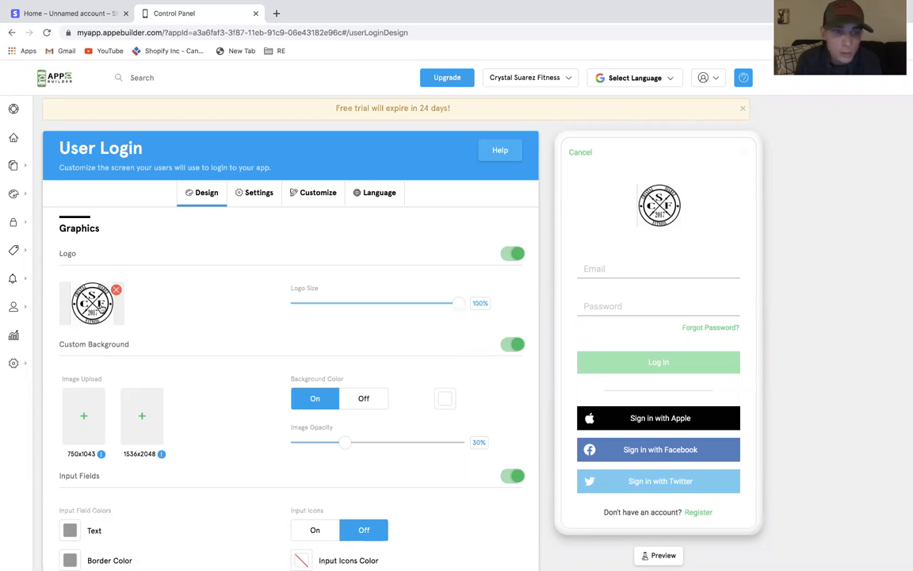
left_click(95, 308)
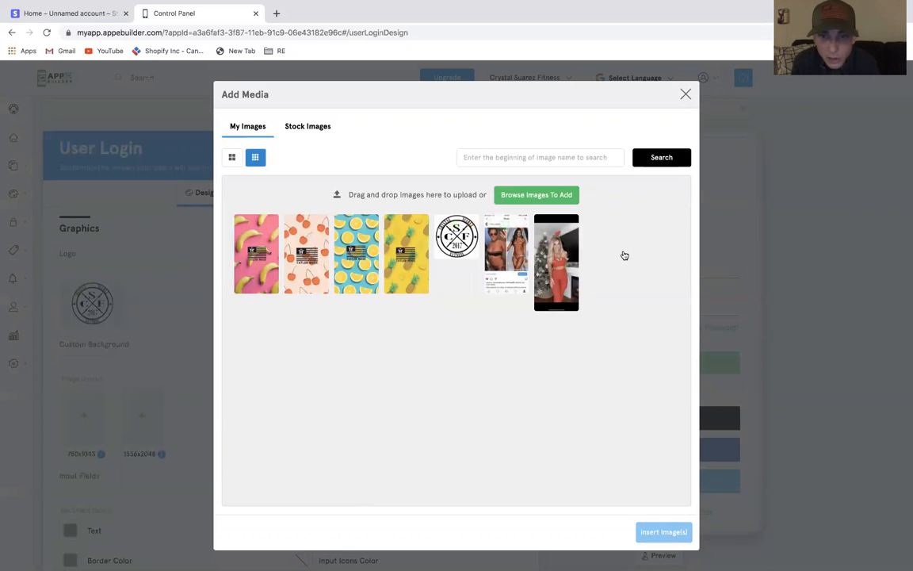
left_click(604, 227)
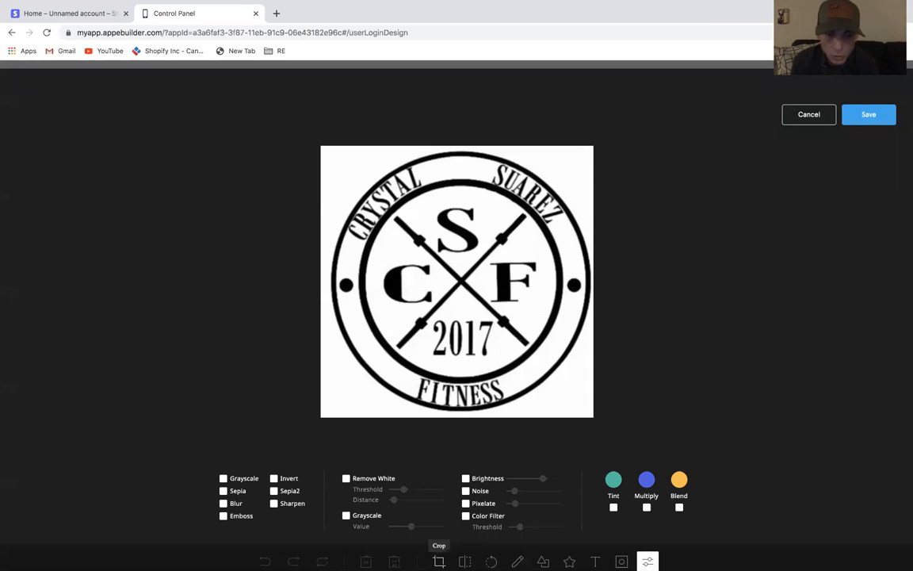
left_click(438, 561)
left_click_drag(322, 147, 590, 413)
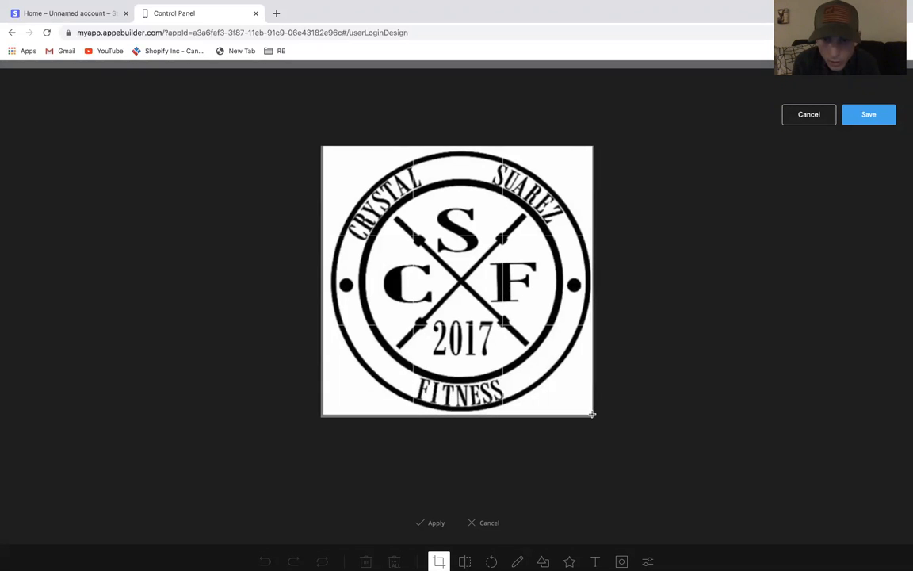
left_click(593, 413)
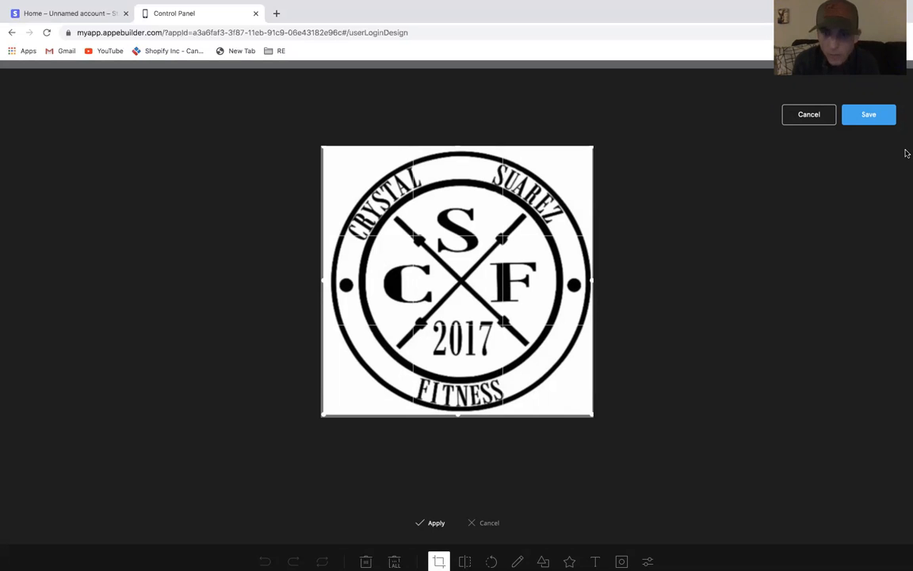
left_click(892, 113)
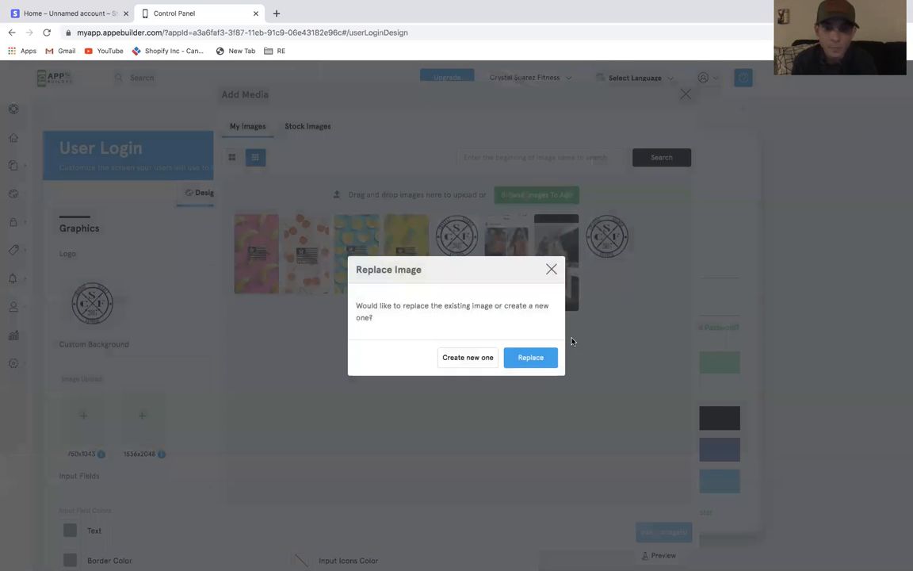
left_click(537, 356)
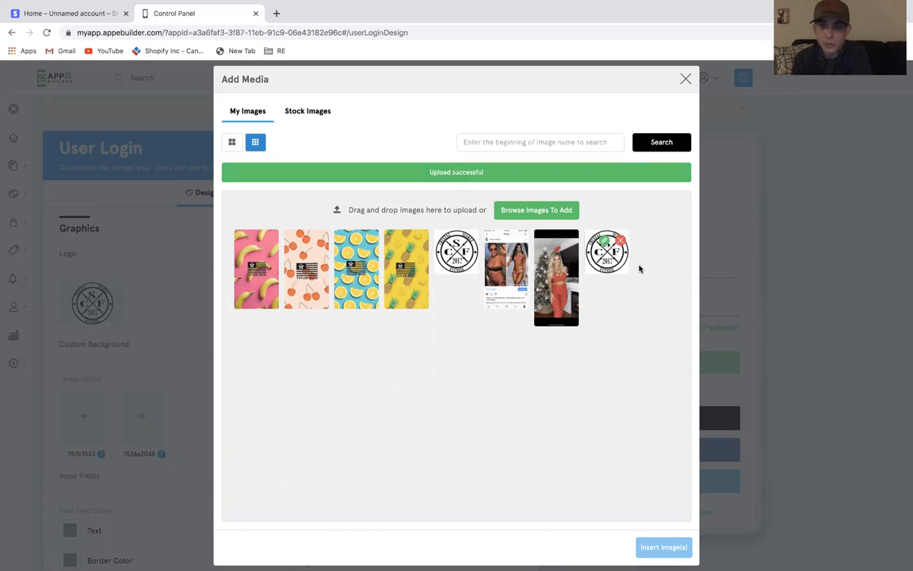
left_click(606, 254)
left_click(664, 547)
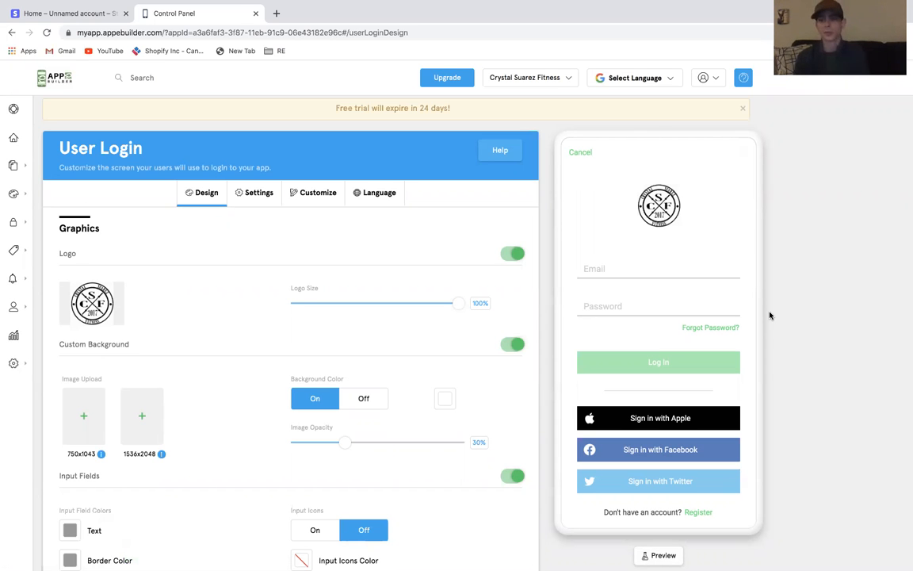
Set the woman's photo as the 750x1043 login background image and lower the image opacity to 5%
left_click(82, 426)
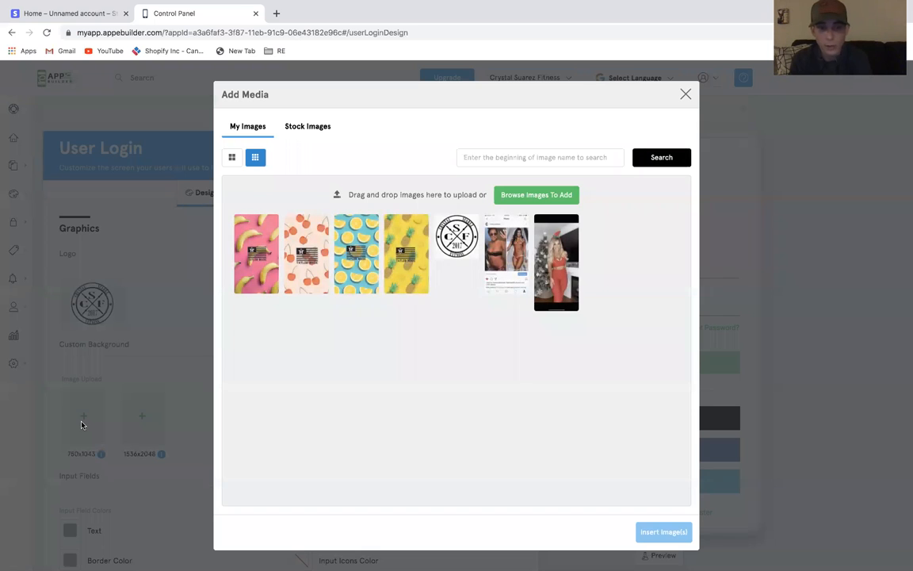
left_click(560, 289)
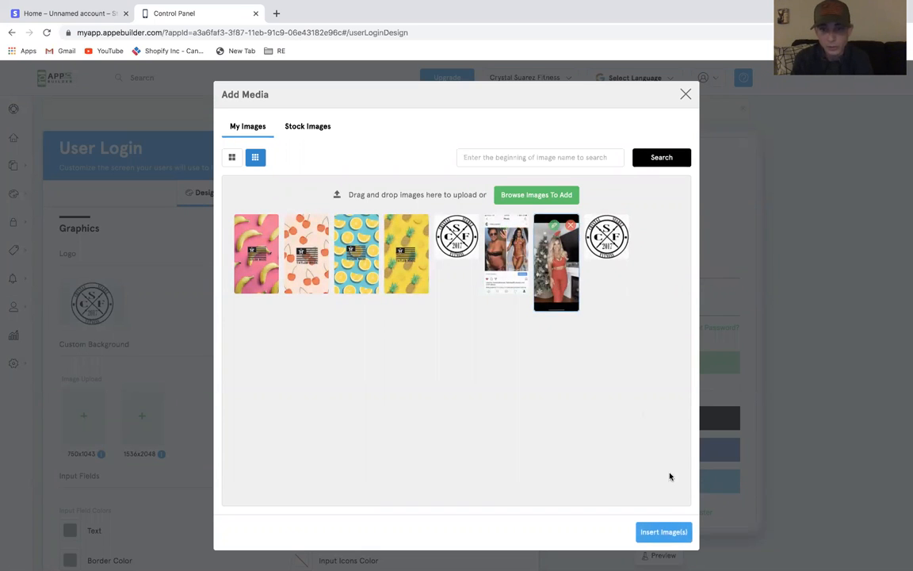
left_click(648, 532)
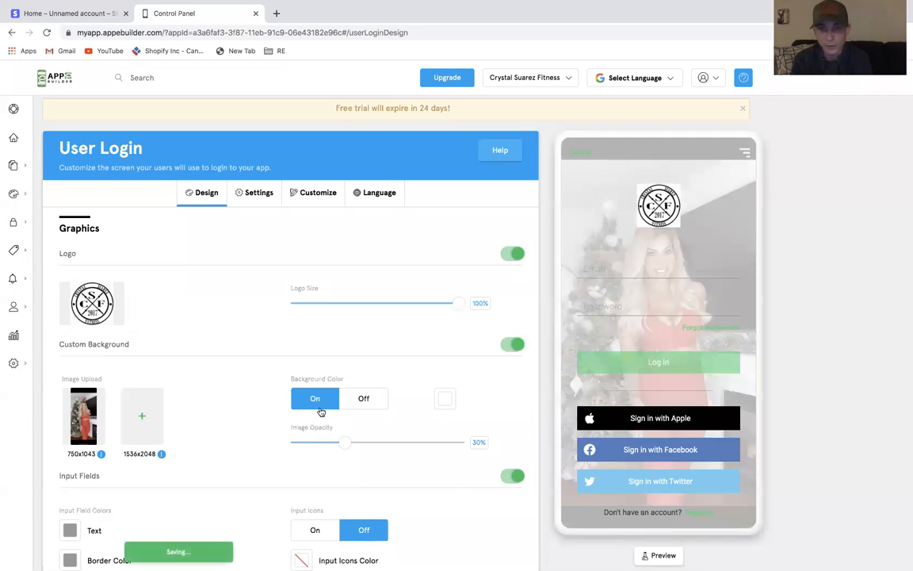
left_click_drag(344, 450, 306, 448)
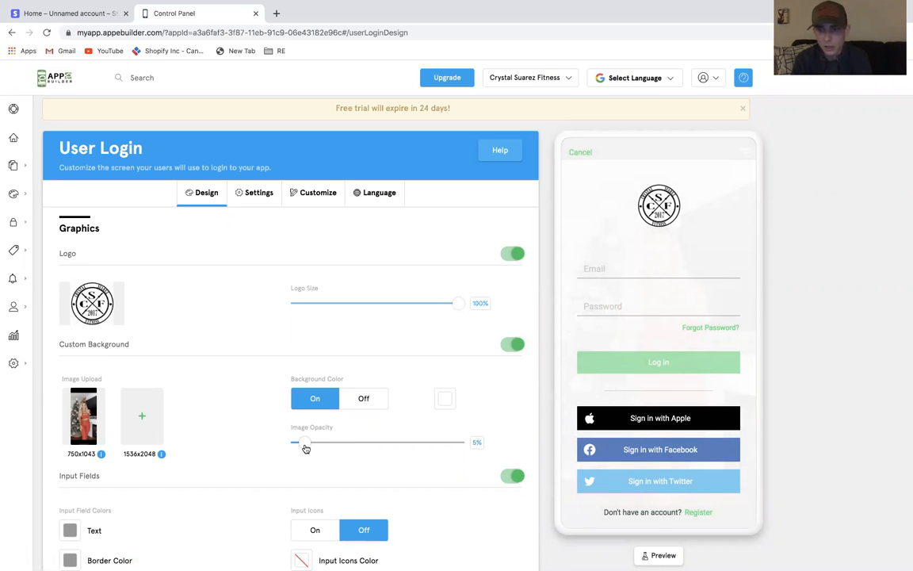
Use the same photo for the 1536x2048 login background image
left_click(139, 415)
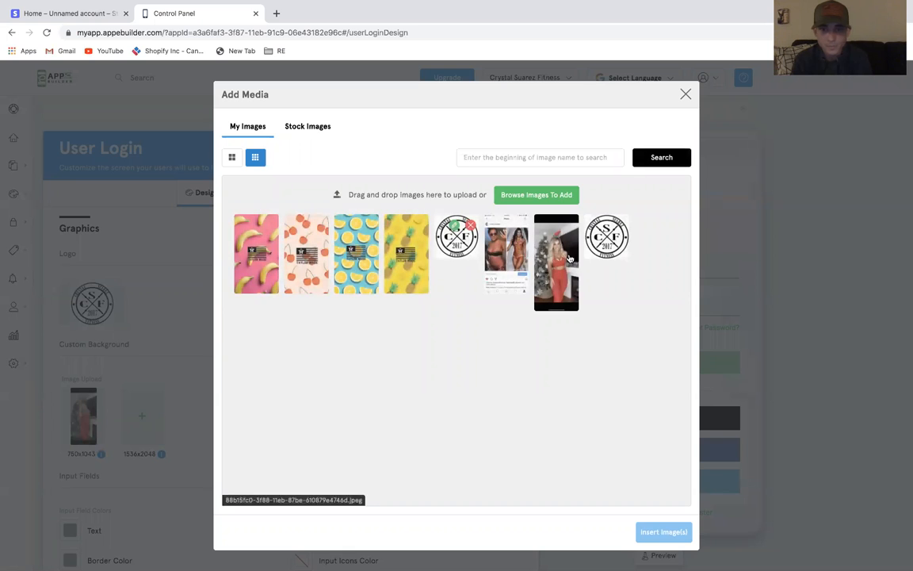
left_click(569, 257)
left_click(662, 532)
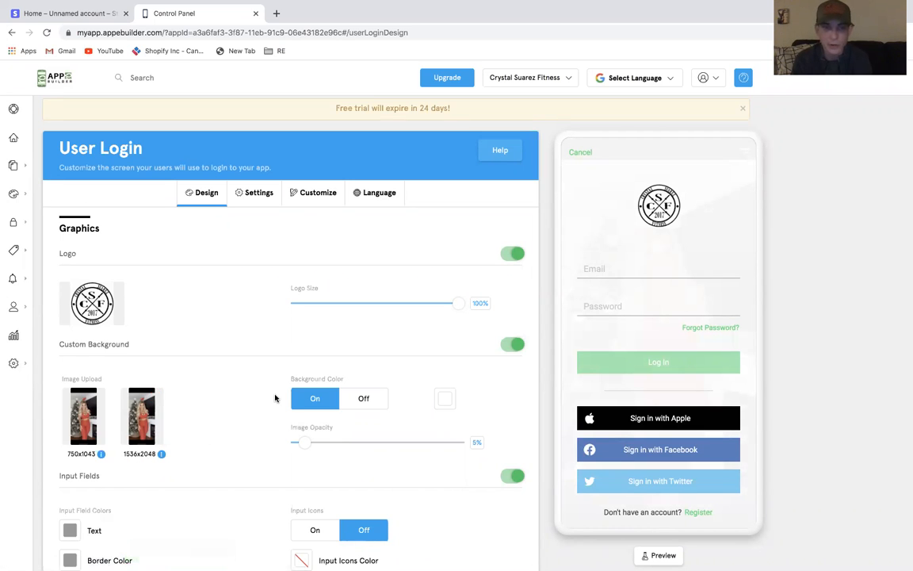
Open the Home Screen's security settings and enable Require Login
scroll(275, 396, "down", 5)
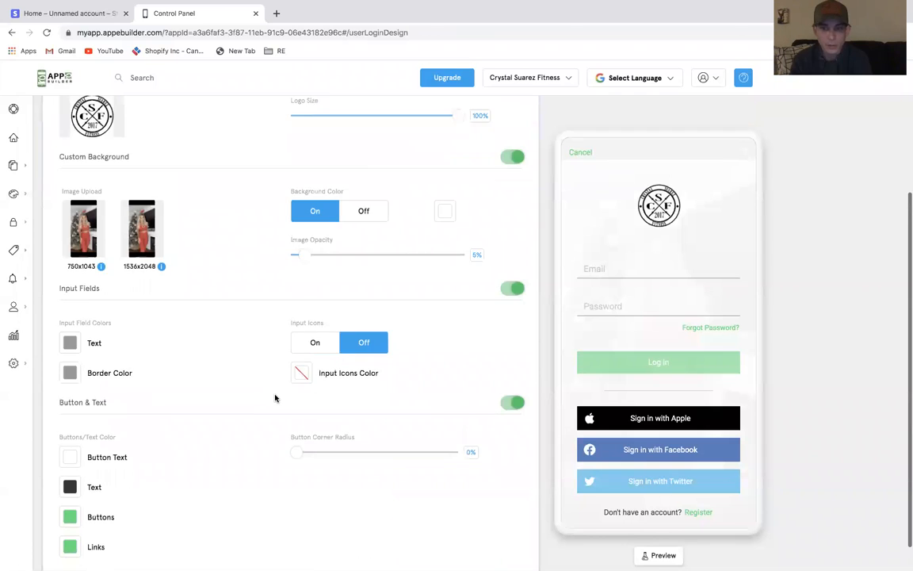
scroll(276, 393, "up", 5)
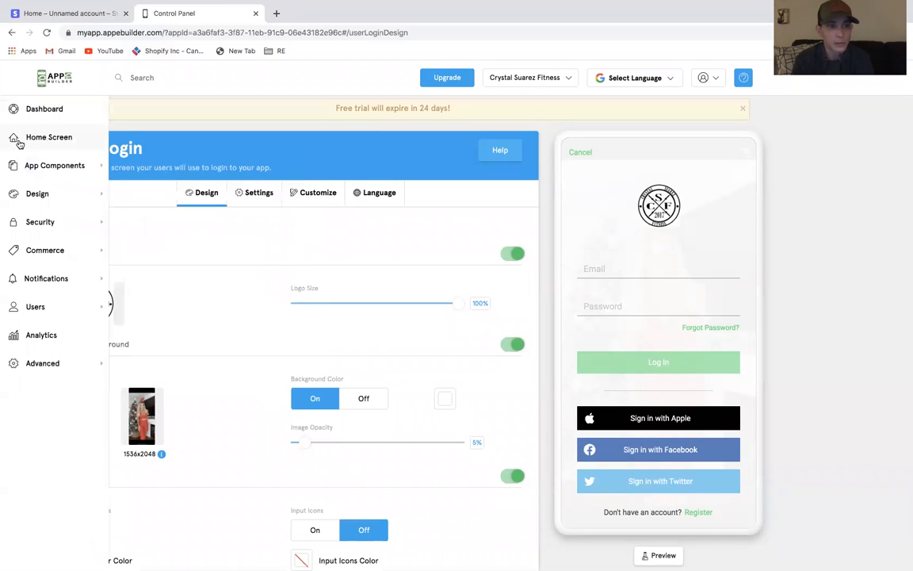
left_click(38, 138)
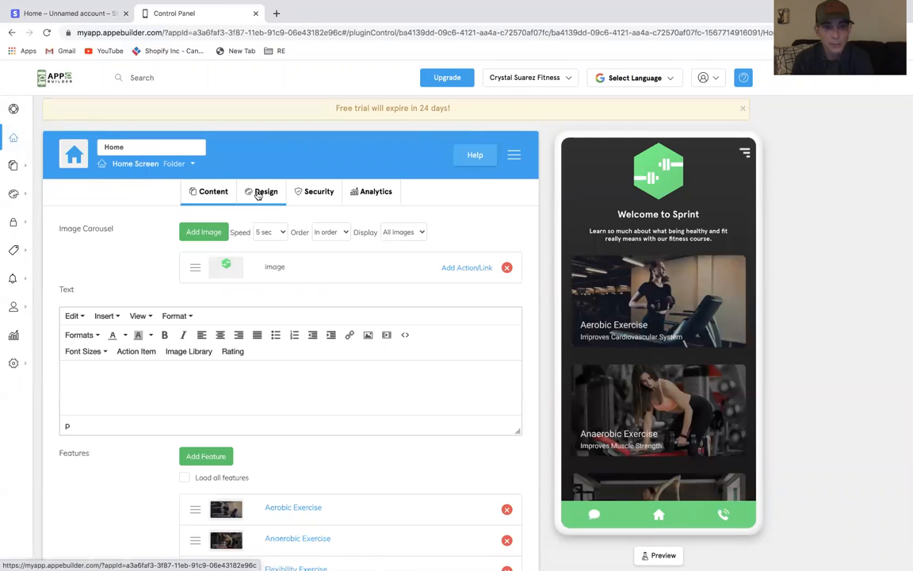
left_click(305, 197)
left_click(183, 269)
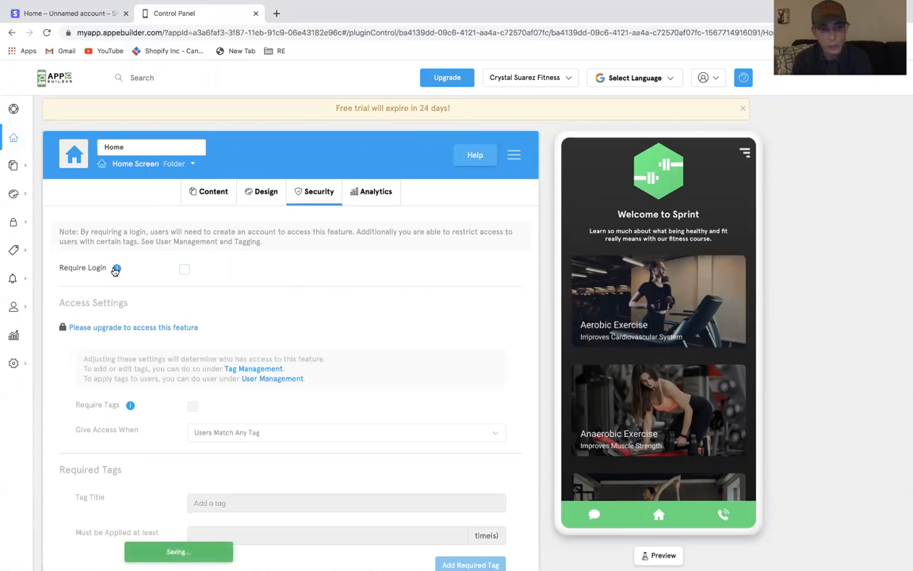
left_click(183, 269)
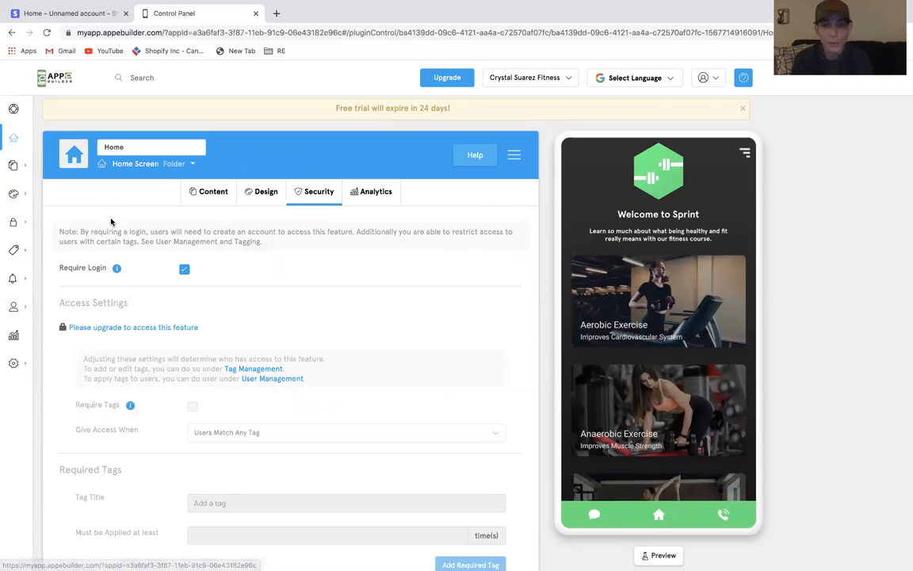
Examine the Home Screen content and scroll through its app preview
left_click(198, 193)
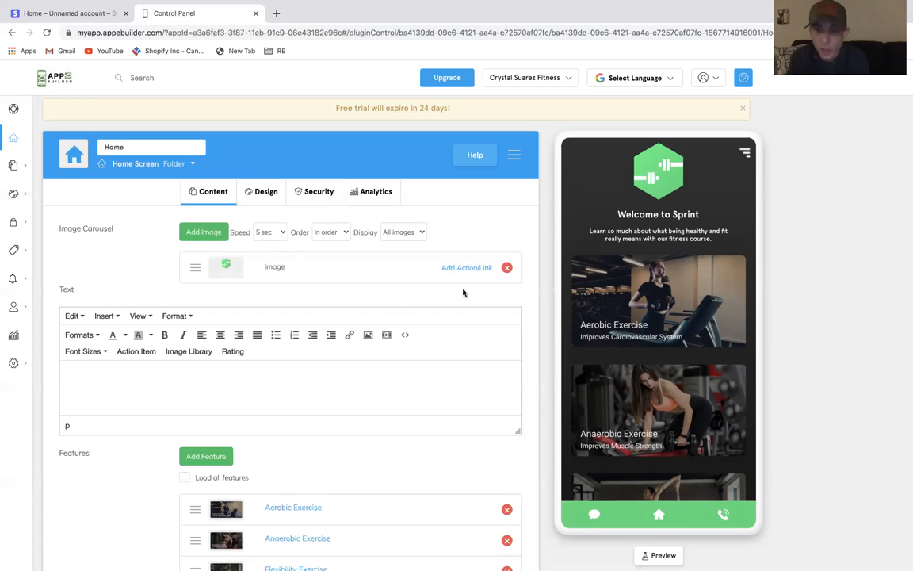
scroll(680, 290, "down", 3)
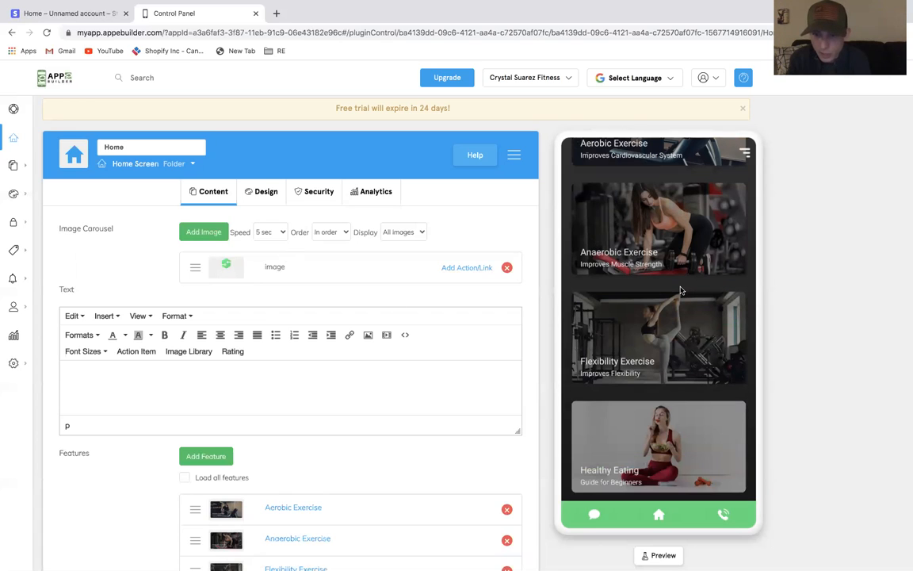
scroll(684, 428, "up", 3)
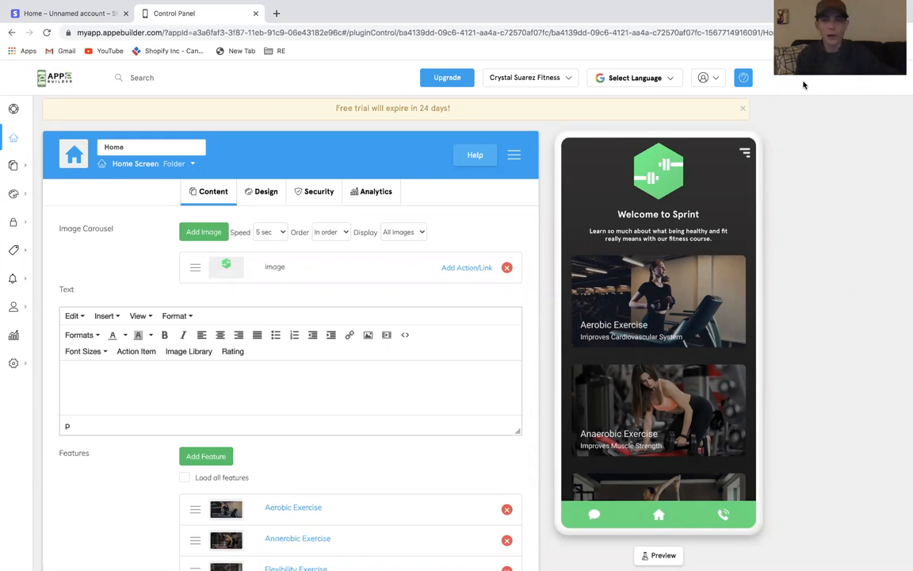
scroll(666, 326, "down", 2)
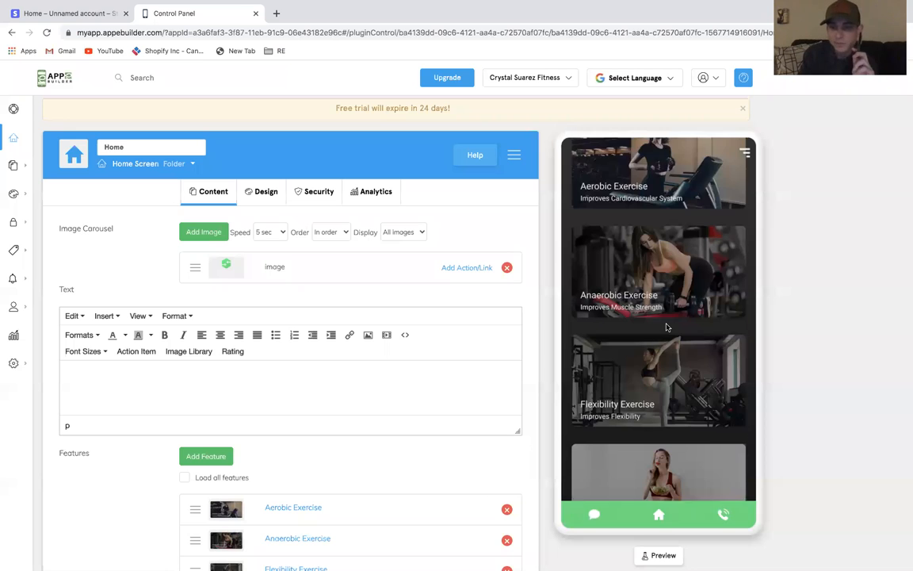
scroll(667, 327, "down", 1)
scroll(667, 328, "up", 3)
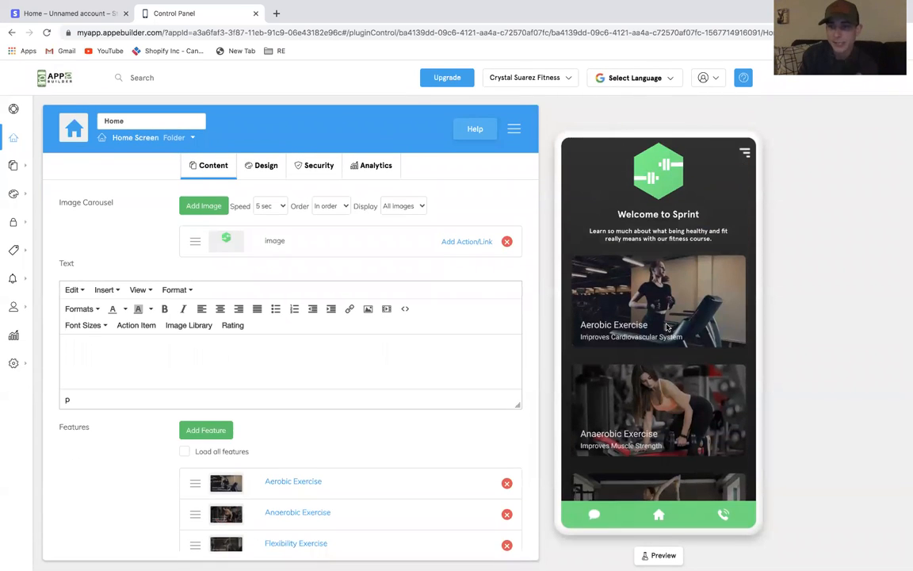
scroll(666, 326, "up", 1)
scroll(667, 326, "down", 2)
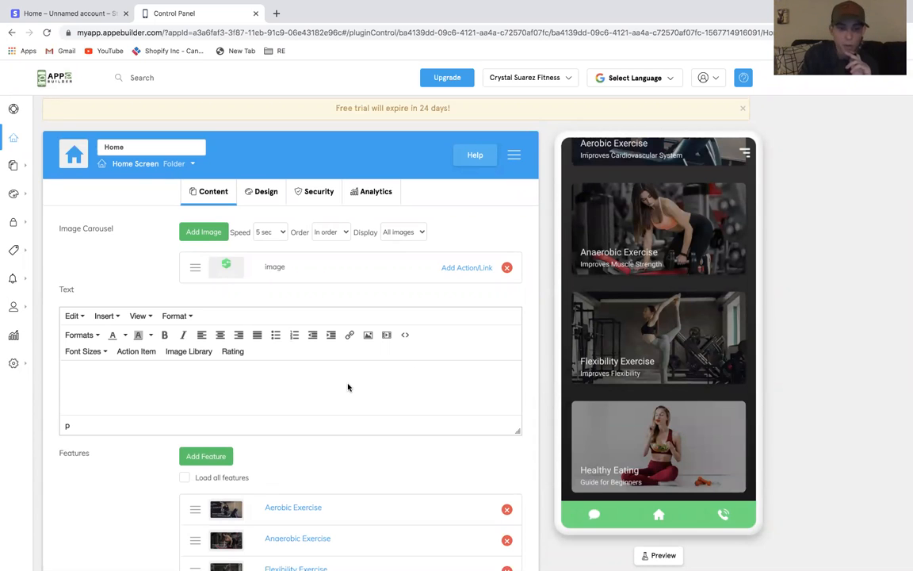
scroll(647, 278, "up", 3)
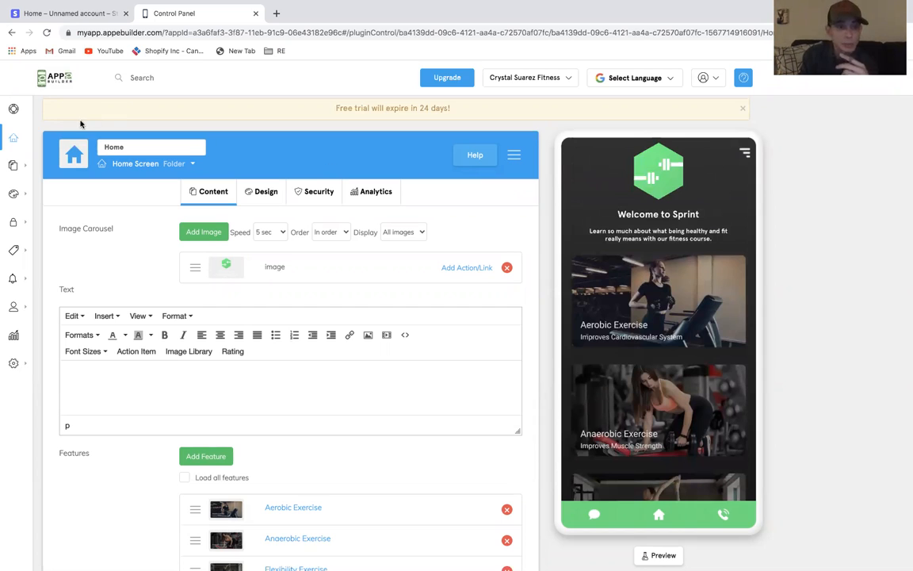
Clone the Home feature as a new feature titled Workouts
left_click(15, 167)
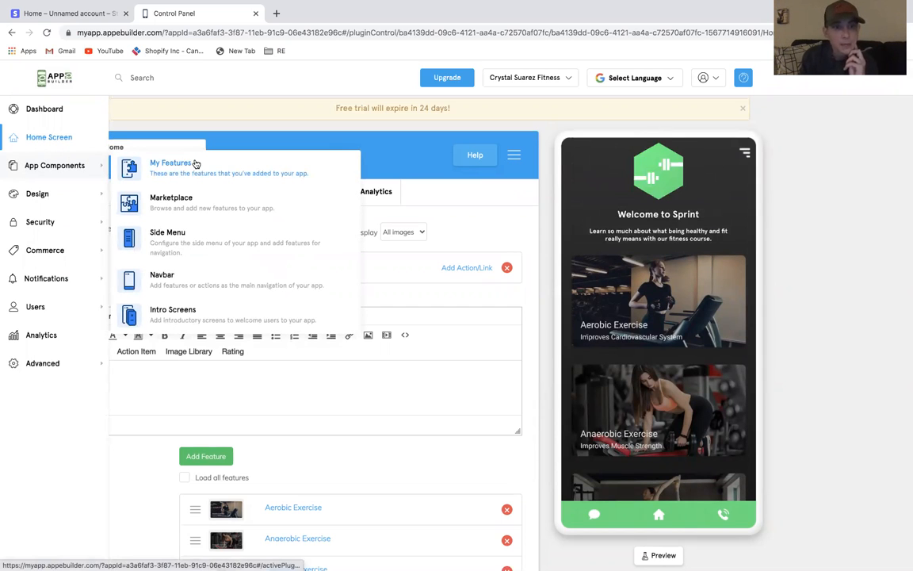
left_click(170, 163)
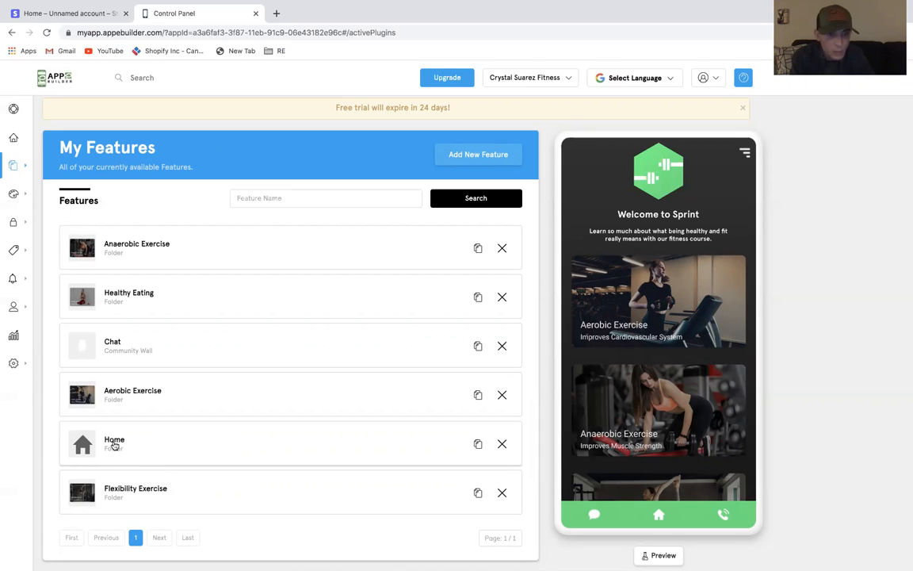
left_click(478, 444)
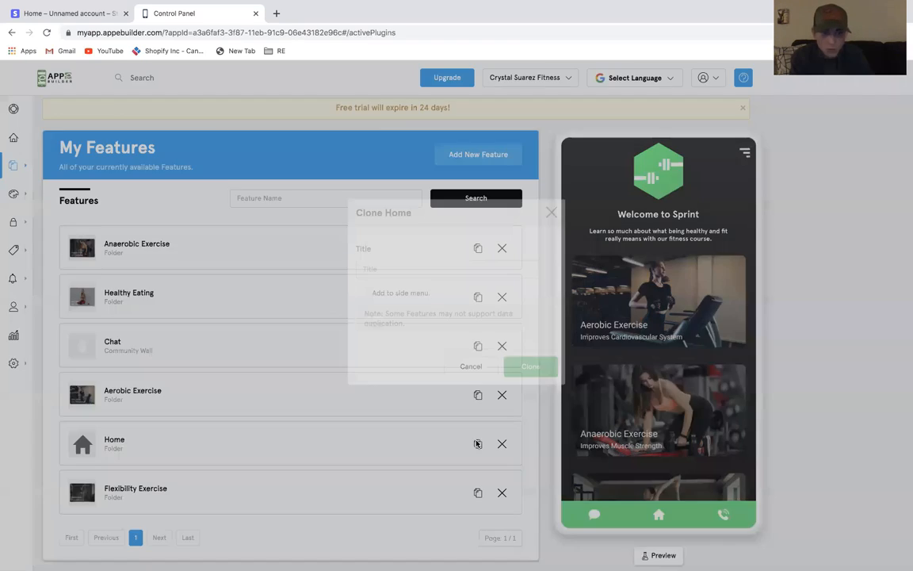
left_click(423, 288)
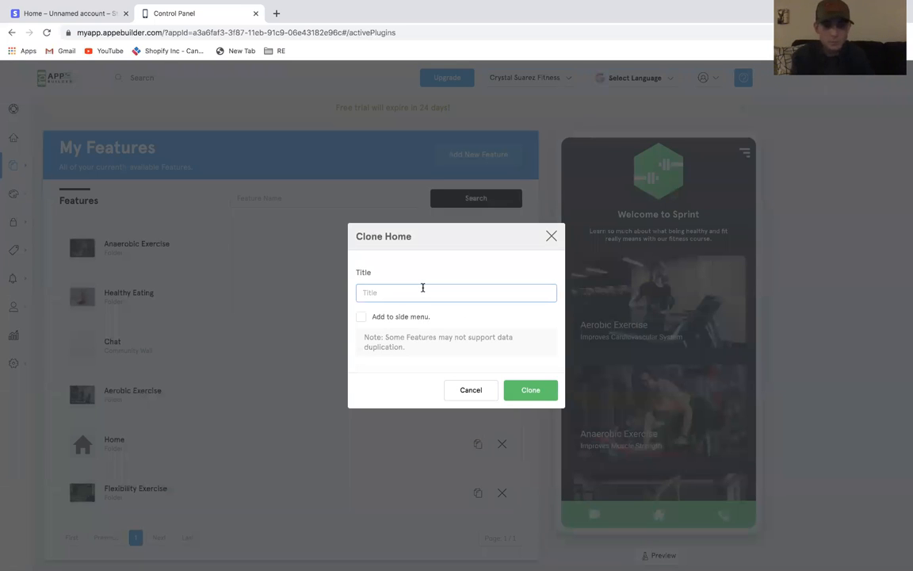
type("Workouts")
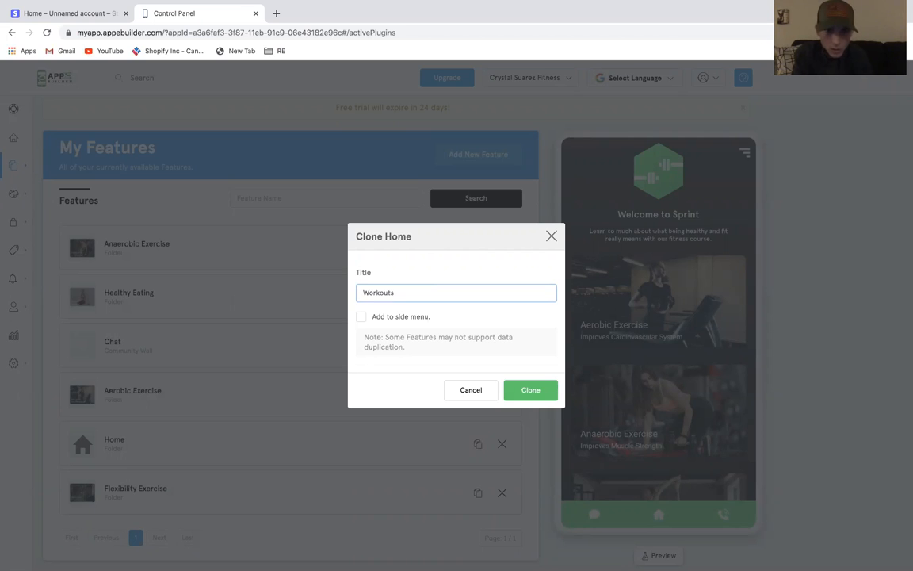
left_click(527, 392)
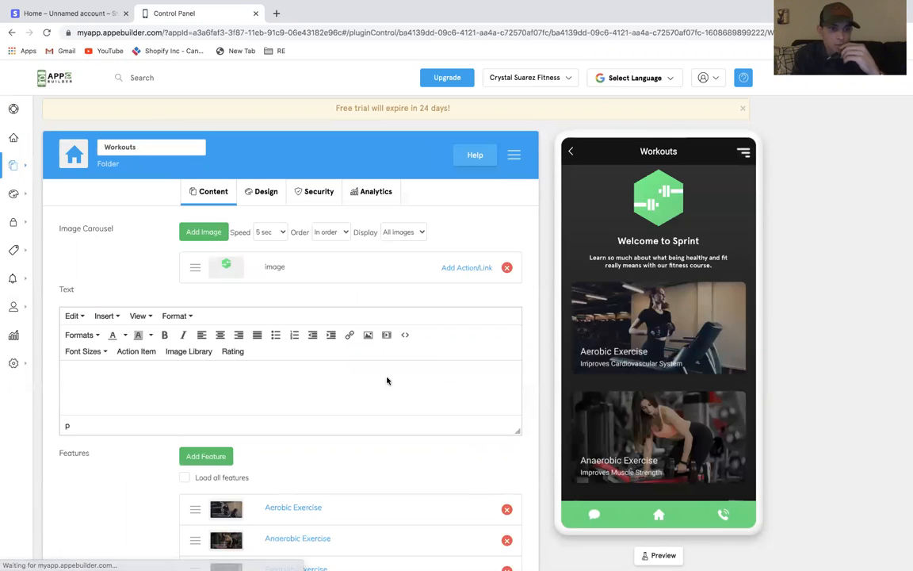
Clone the Workouts feature as a new feature titled Specials
left_click(77, 149)
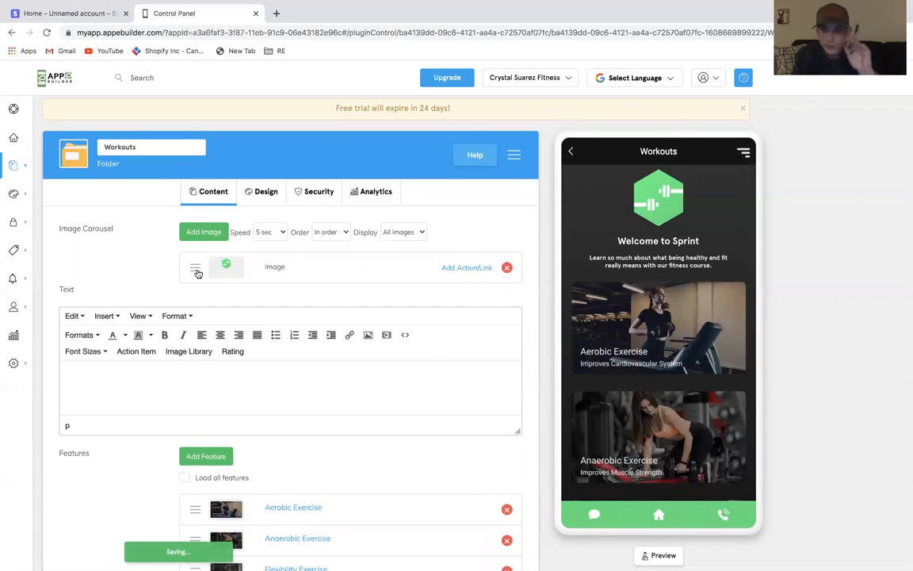
mouse_move(17, 152)
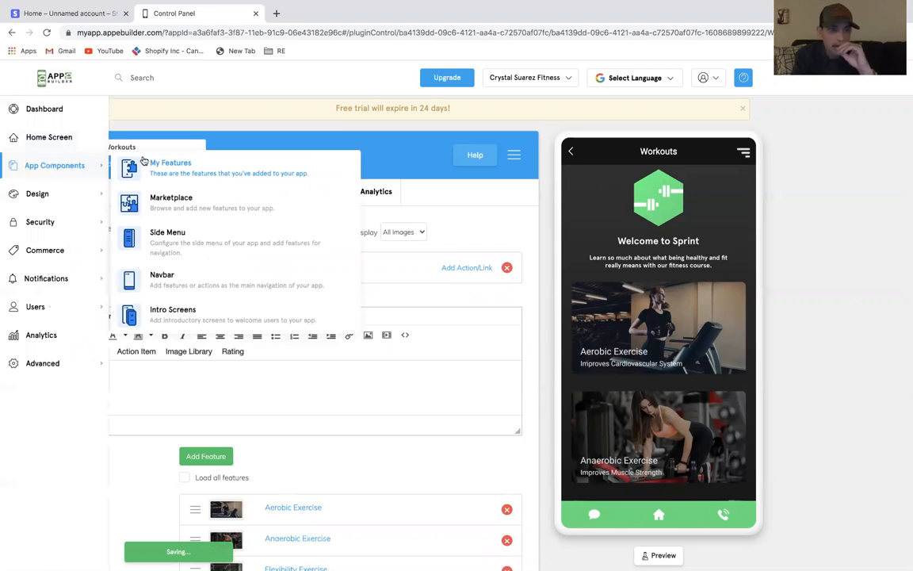
left_click(143, 161)
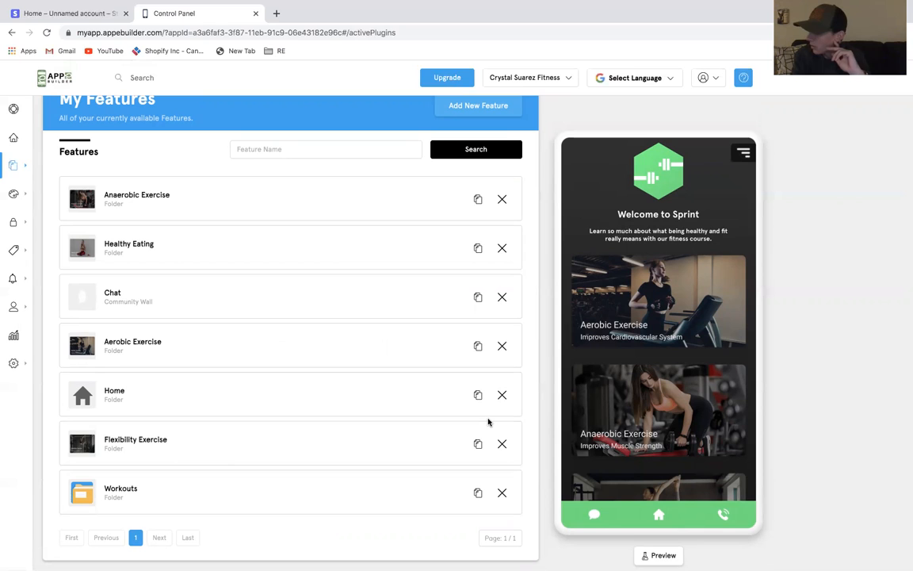
left_click(477, 493)
left_click(429, 295)
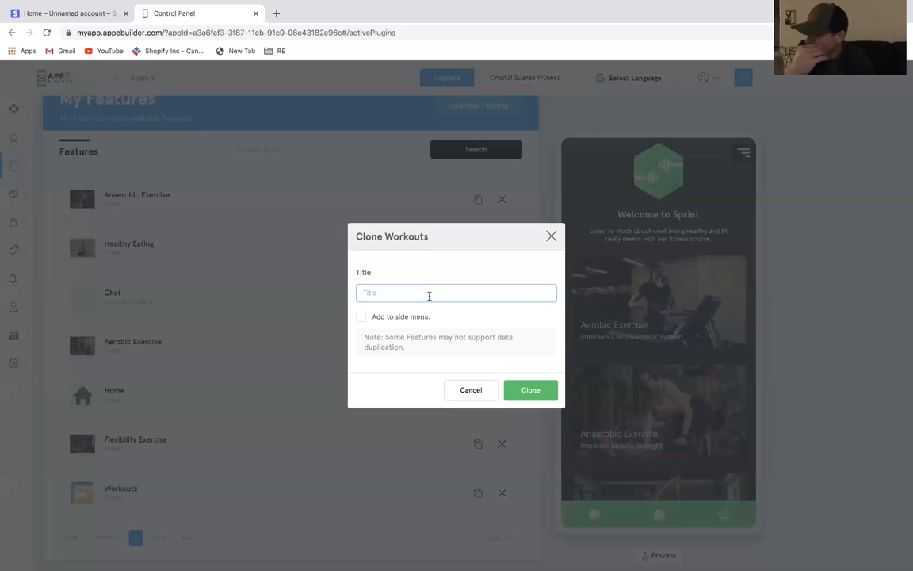
type("S")
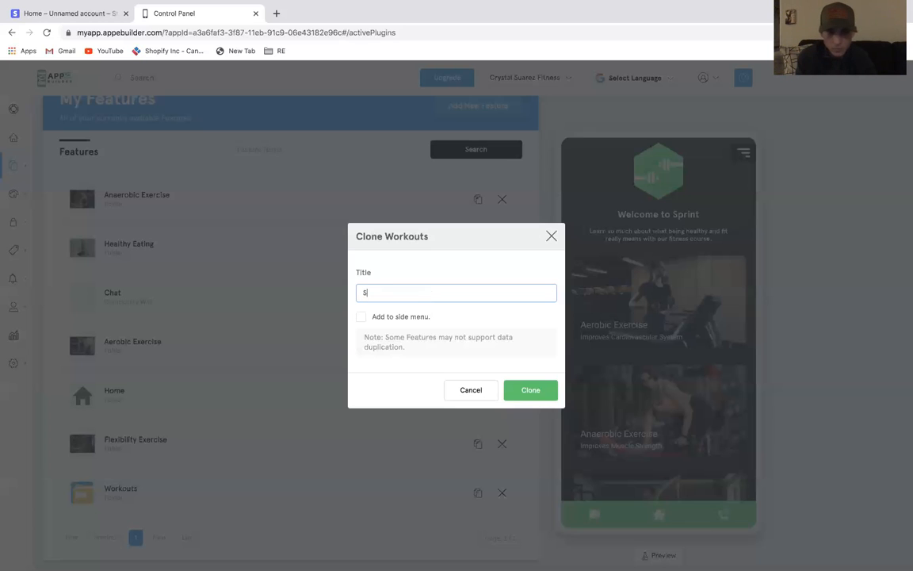
type("pecials")
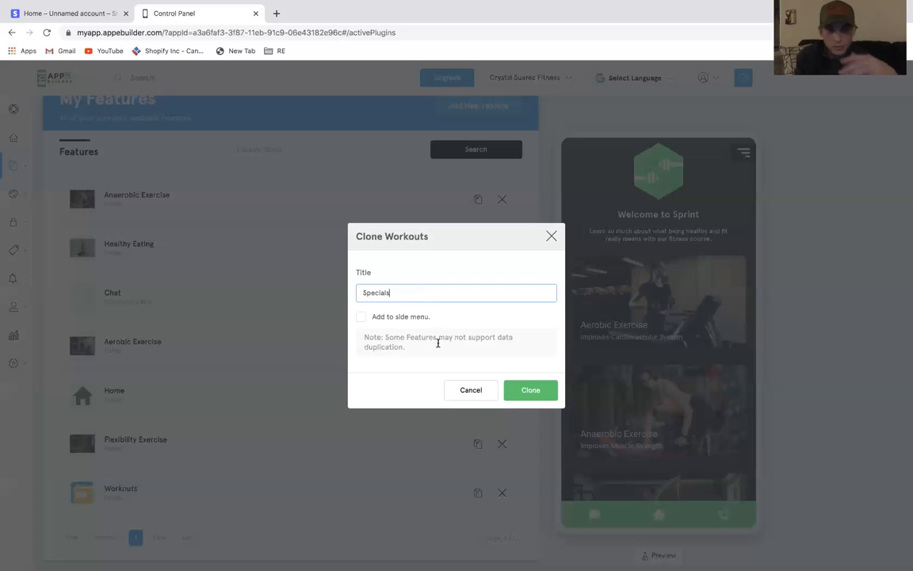
left_click(516, 387)
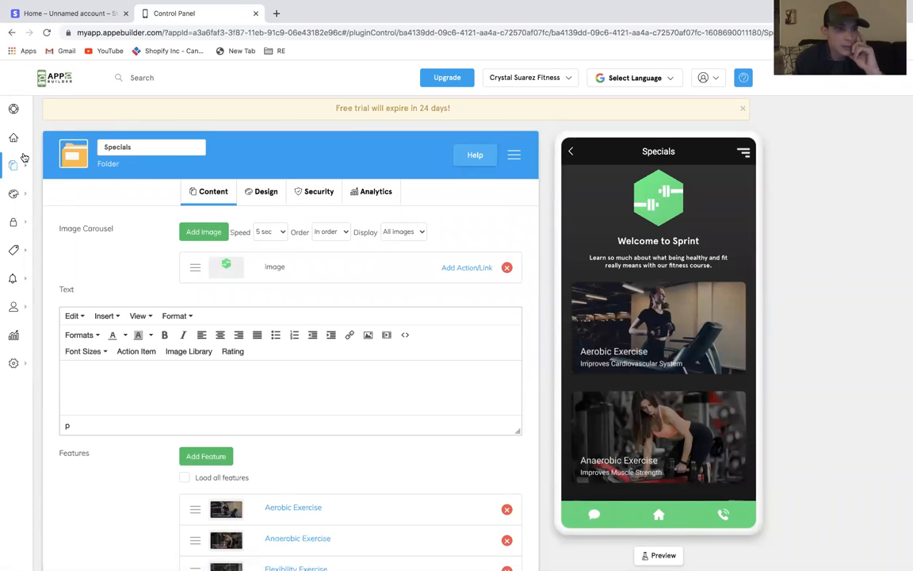
Open the Home feature and remove the Aerobic Exercise, Anaerobic Exercise, Flexibility Exercise and Healthy Eating entries from its feature list
mouse_move(24, 165)
left_click(144, 165)
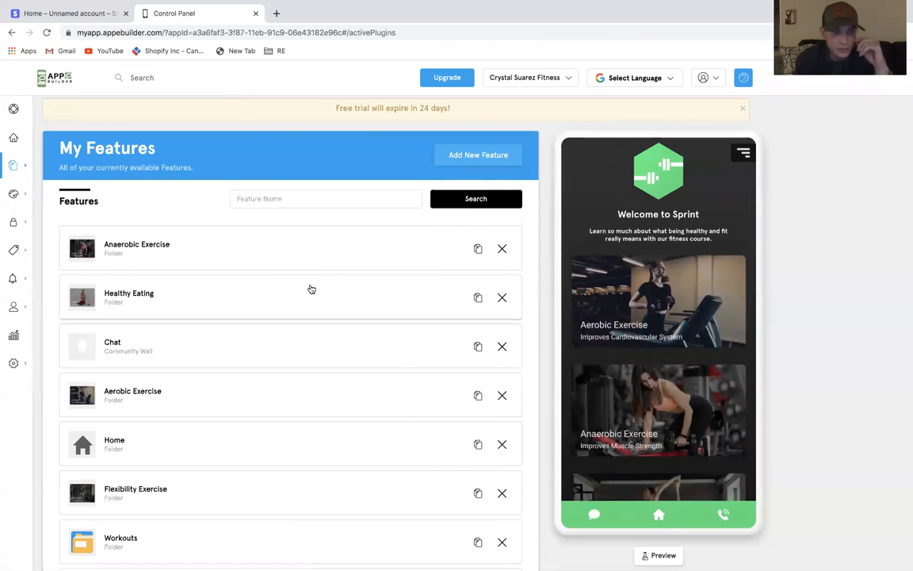
scroll(312, 290, "down", 2)
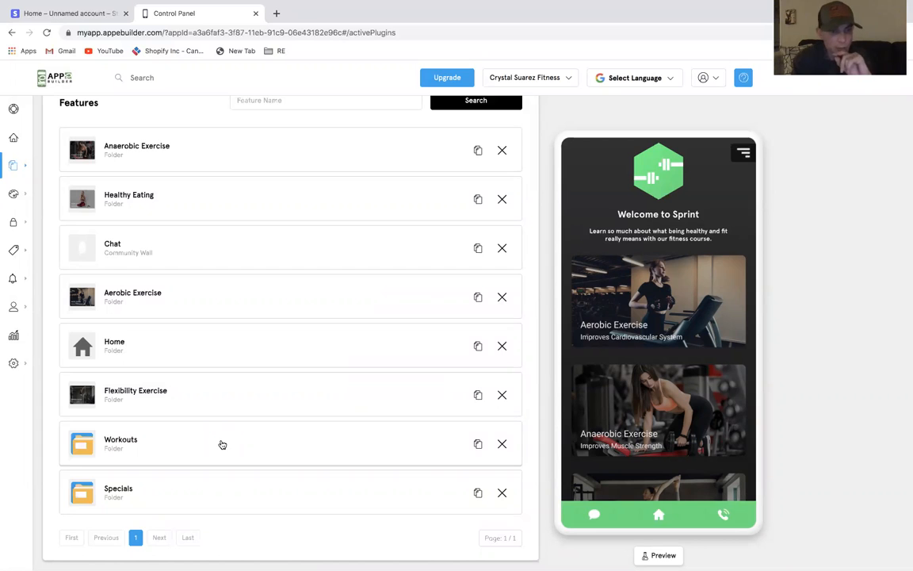
left_click(242, 349)
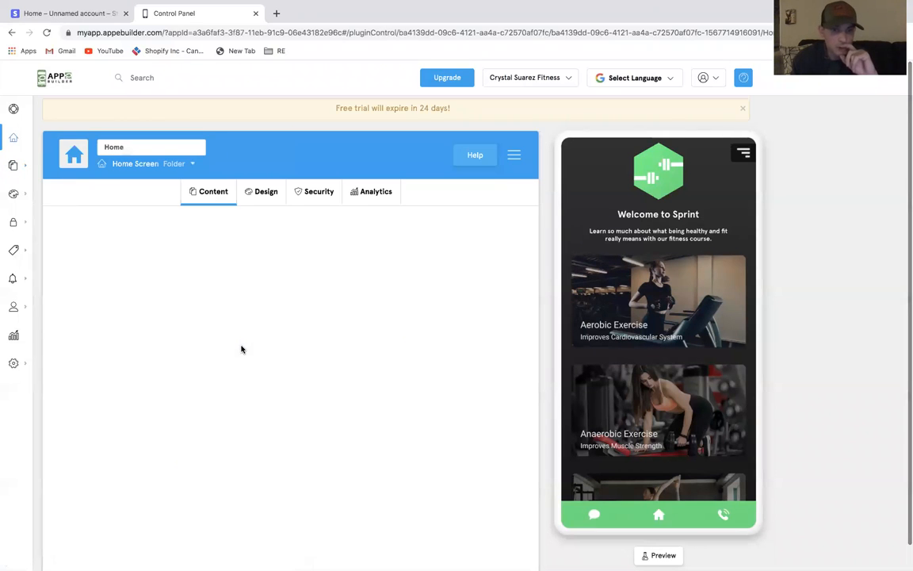
scroll(246, 338, "down", 1)
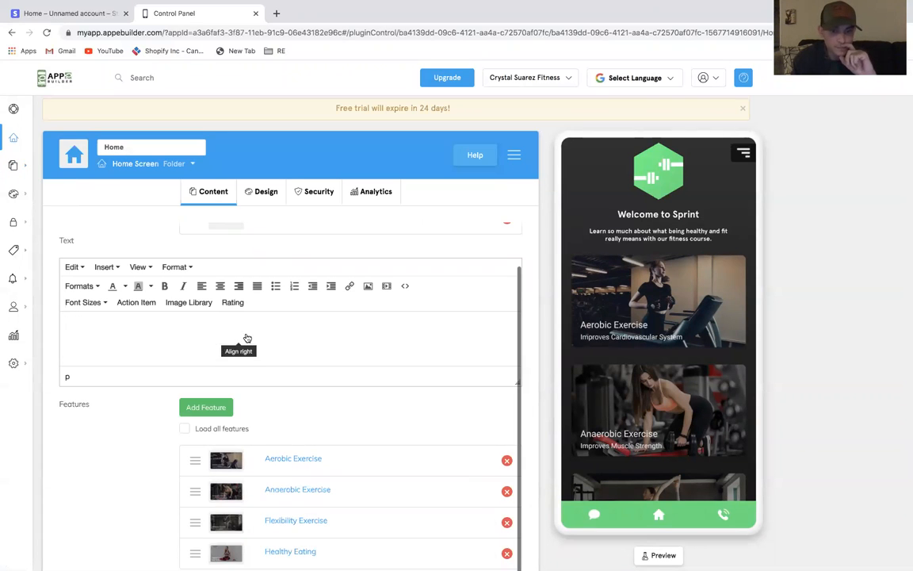
left_click(507, 462)
left_click(508, 491)
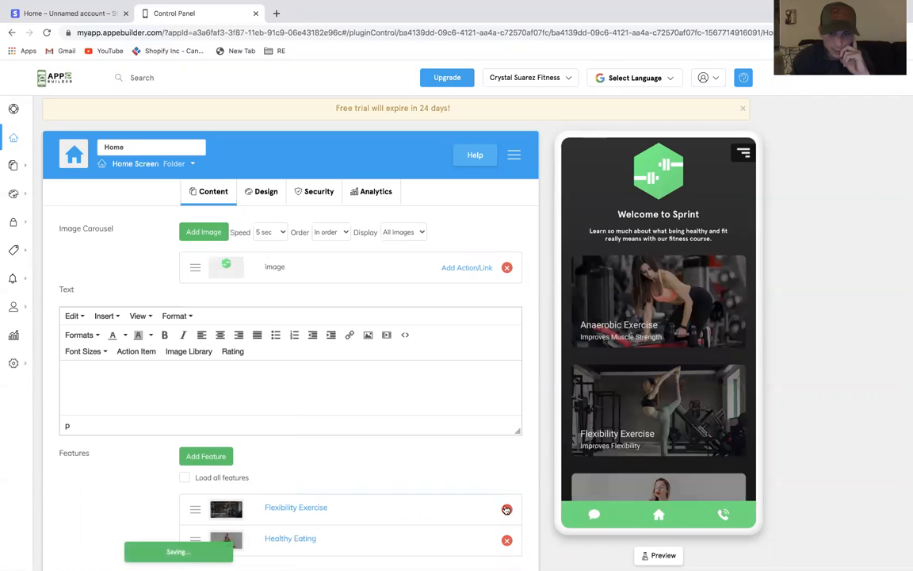
left_click(507, 508)
left_click(507, 509)
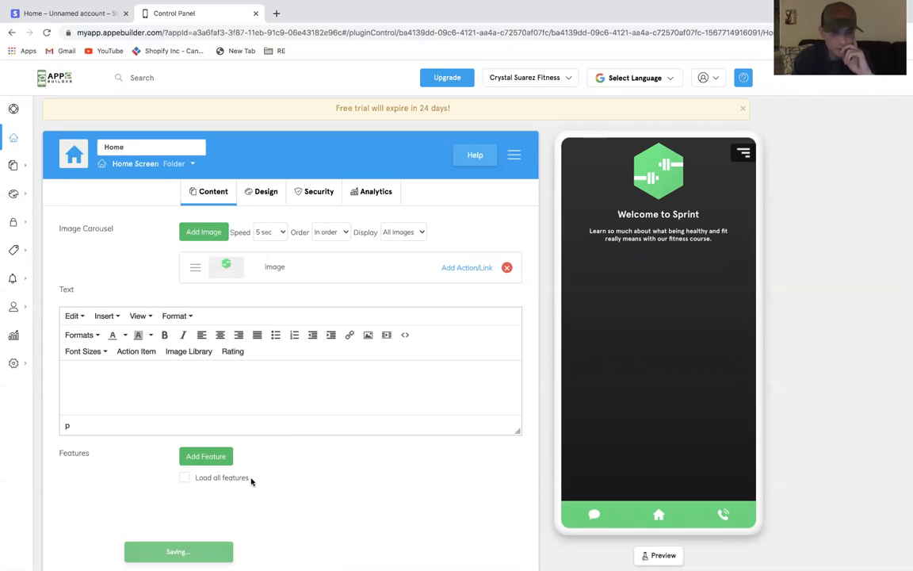
Open the feature marketplace and browse through the available features
mouse_move(72, 165)
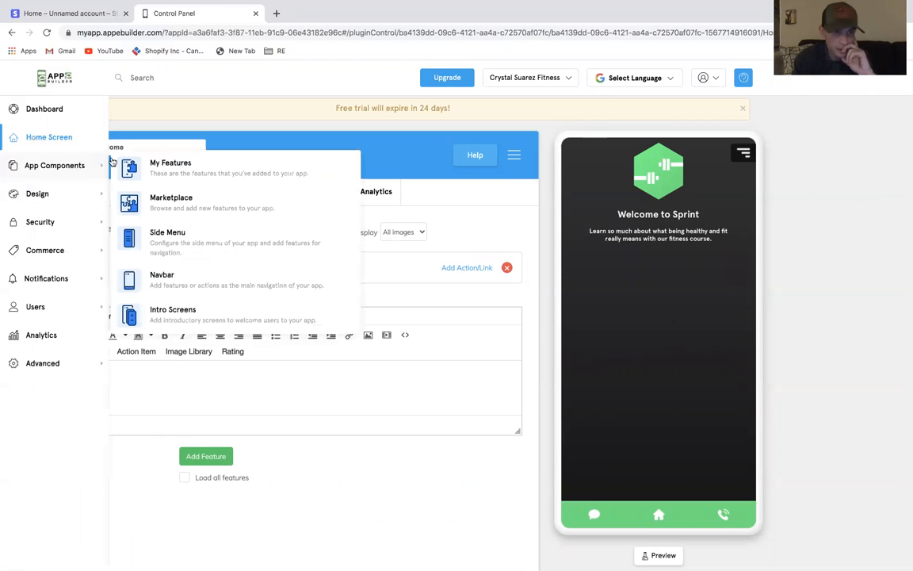
left_click(155, 167)
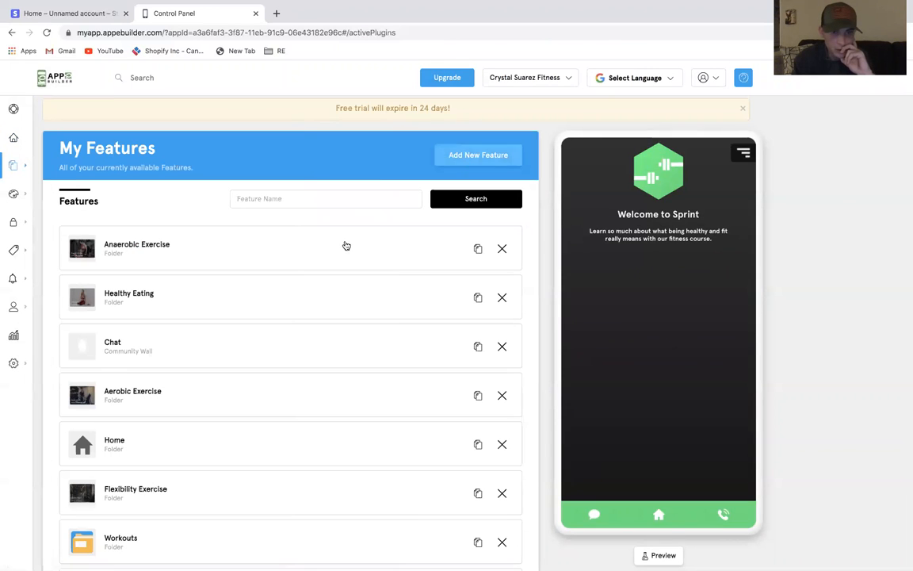
scroll(338, 333, "down", 2)
scroll(339, 333, "up", 1)
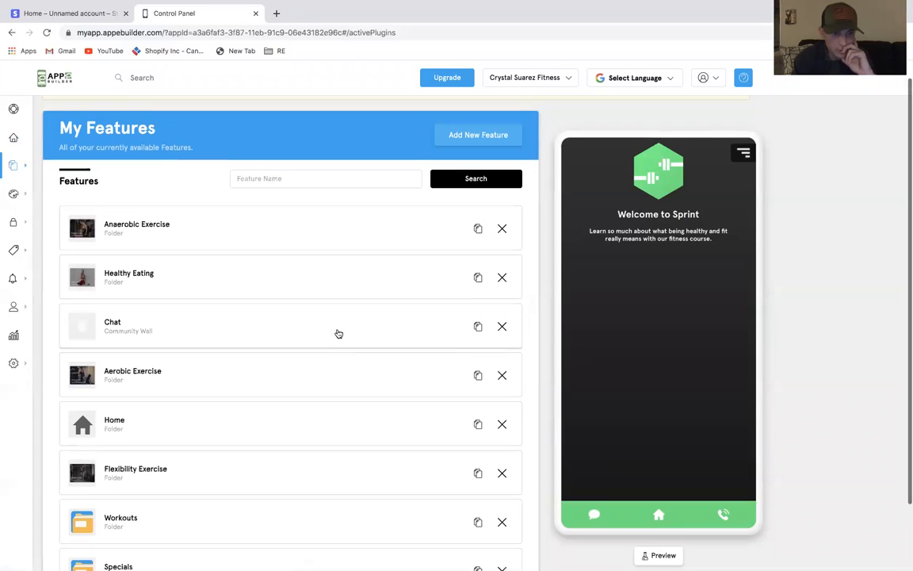
left_click(489, 135)
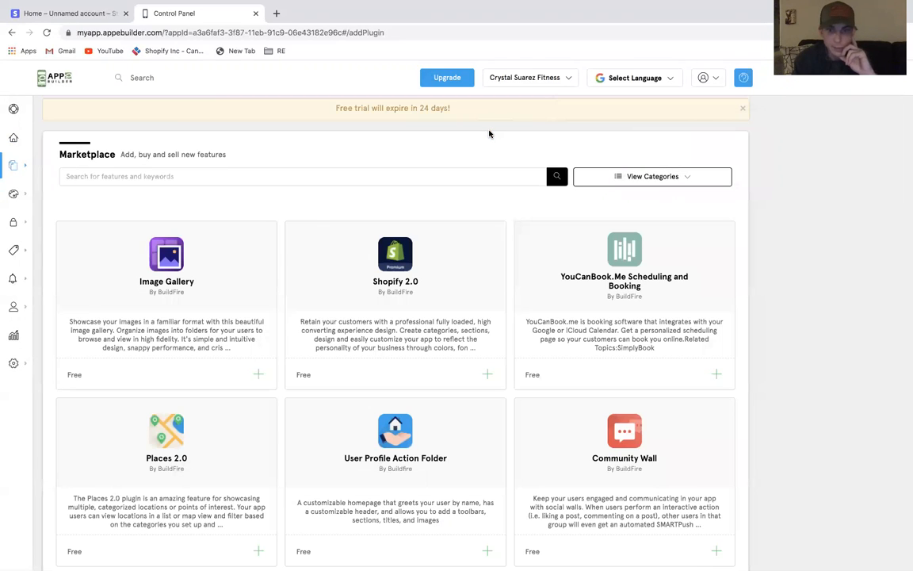
scroll(511, 468, "down", 3)
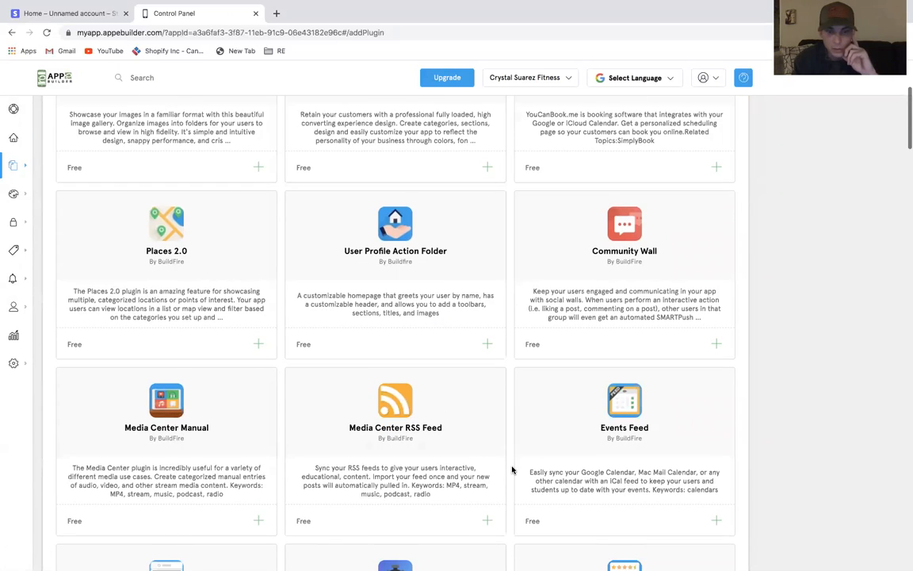
scroll(512, 470, "down", 3)
scroll(501, 485, "down", 2)
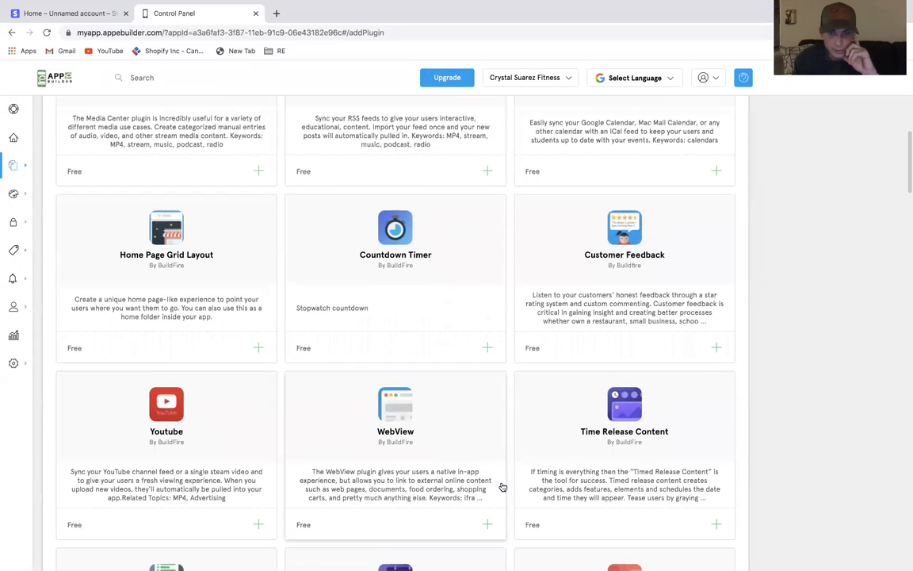
scroll(501, 486, "down", 3)
scroll(502, 486, "down", 4)
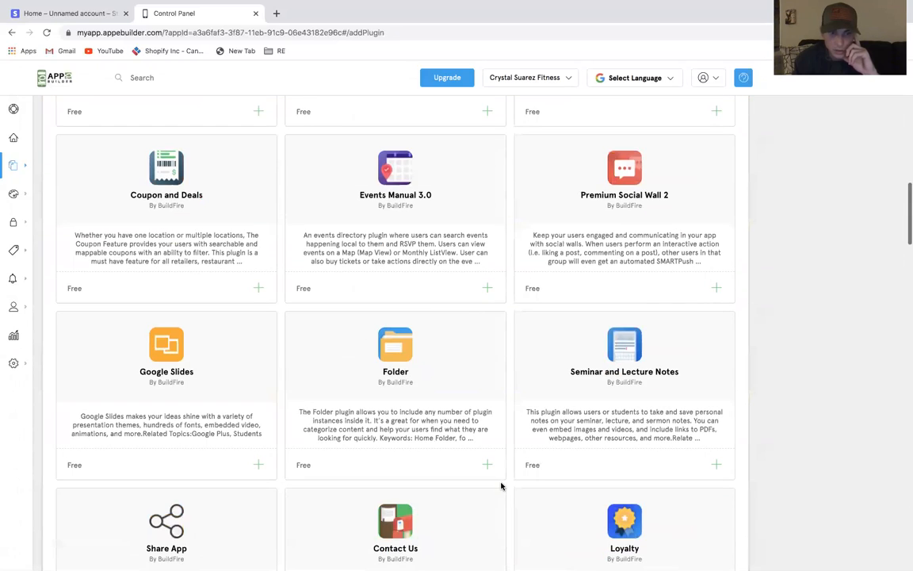
scroll(502, 486, "down", 2)
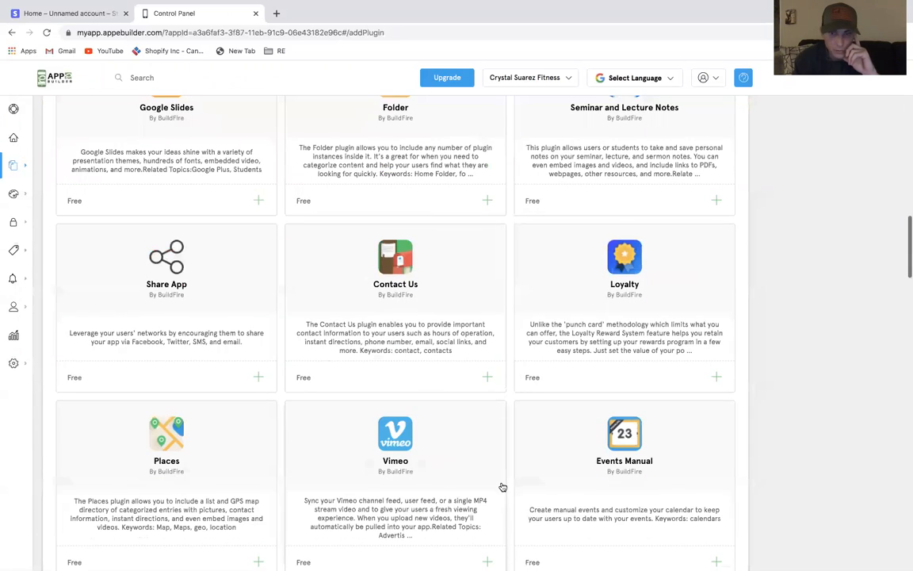
scroll(502, 486, "down", 2)
scroll(502, 486, "down", 1)
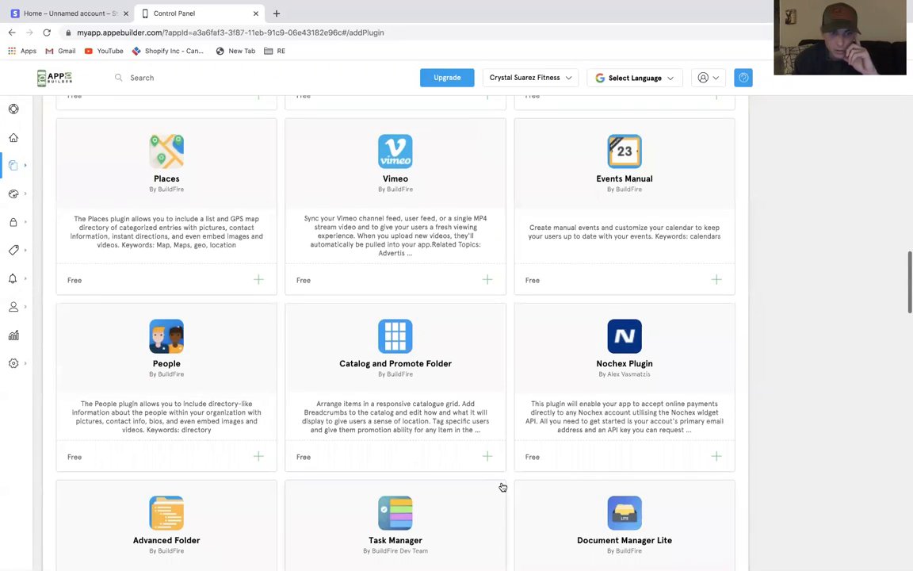
scroll(502, 485, "down", 1)
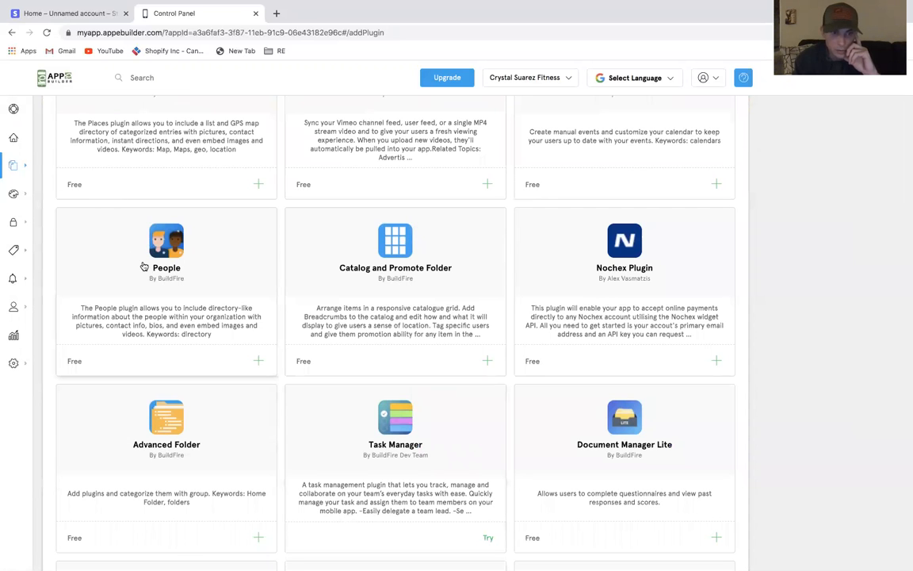
Add the People feature from the marketplace with the title About
left_click(144, 231)
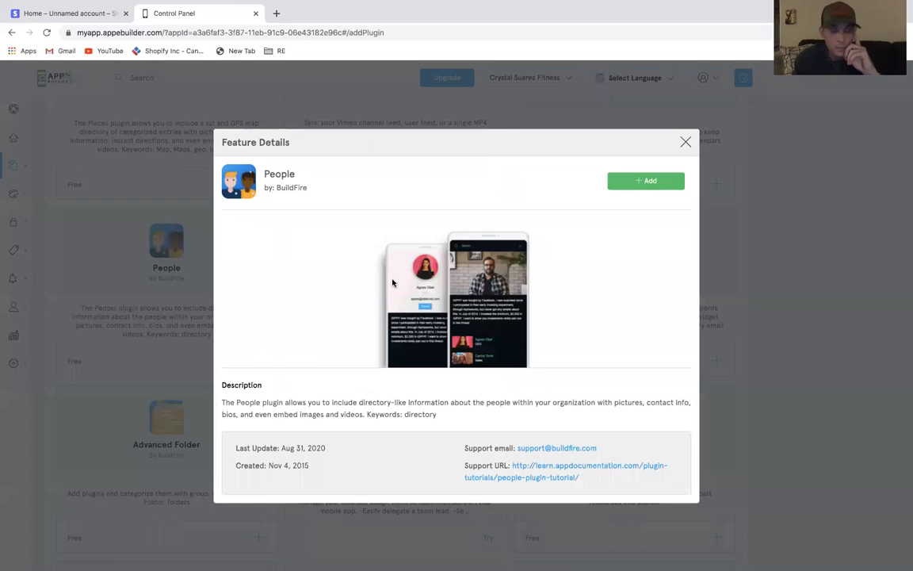
left_click(630, 185)
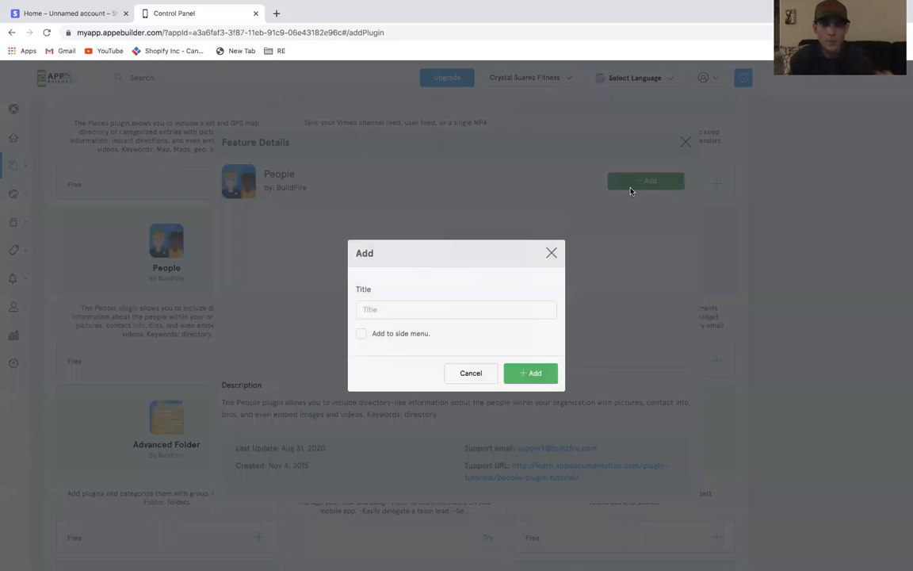
type("About")
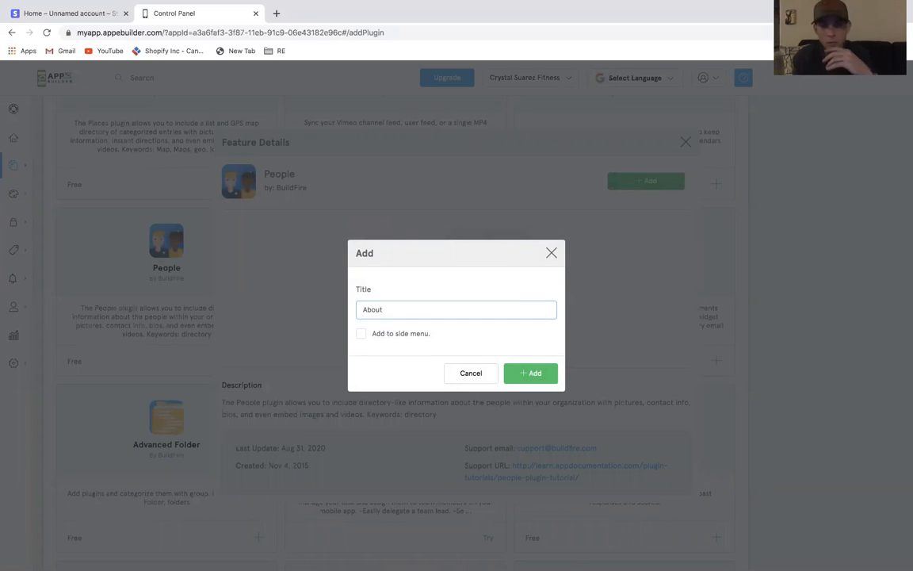
left_click(532, 373)
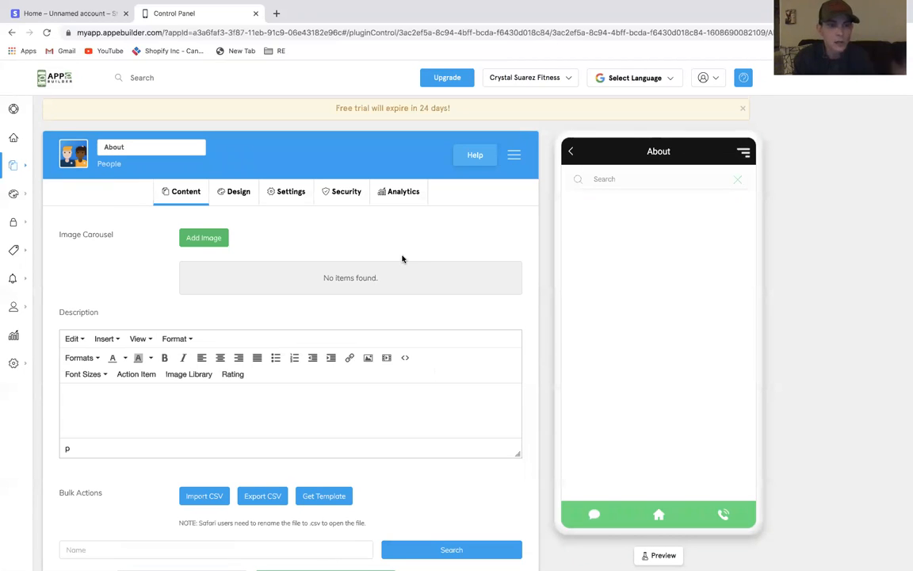
Add the red-outfit photo to the About feature's image carousel
left_click(210, 238)
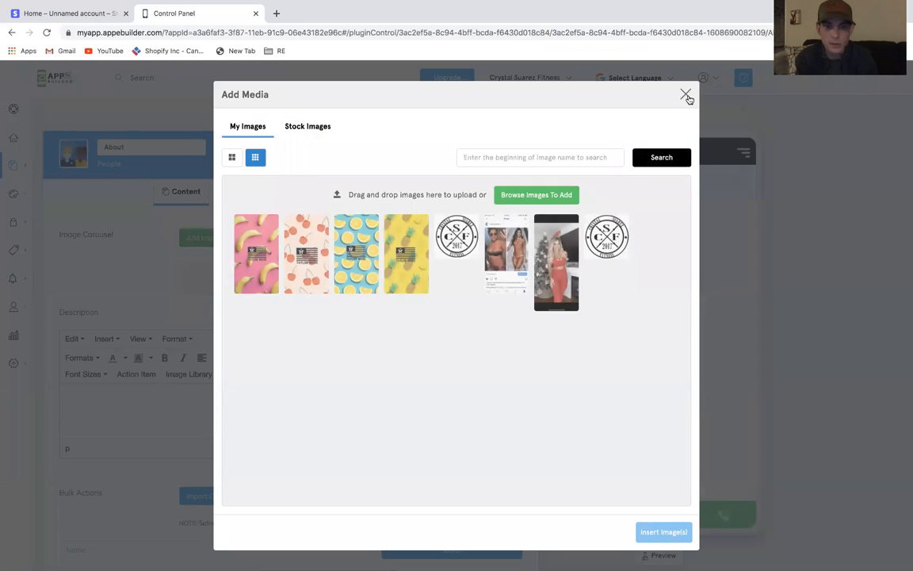
left_click(556, 261)
left_click(659, 533)
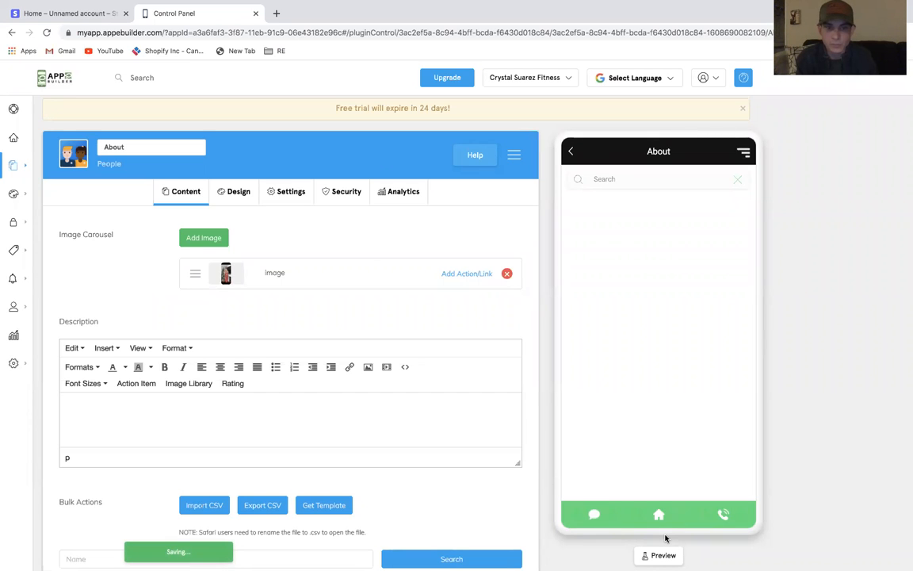
scroll(469, 435, "down", 2)
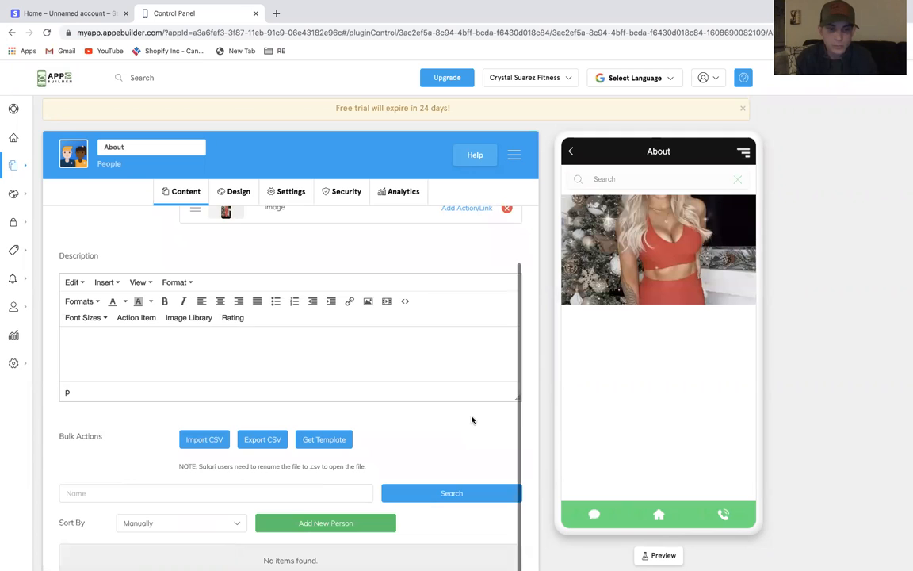
scroll(472, 420, "up", 2)
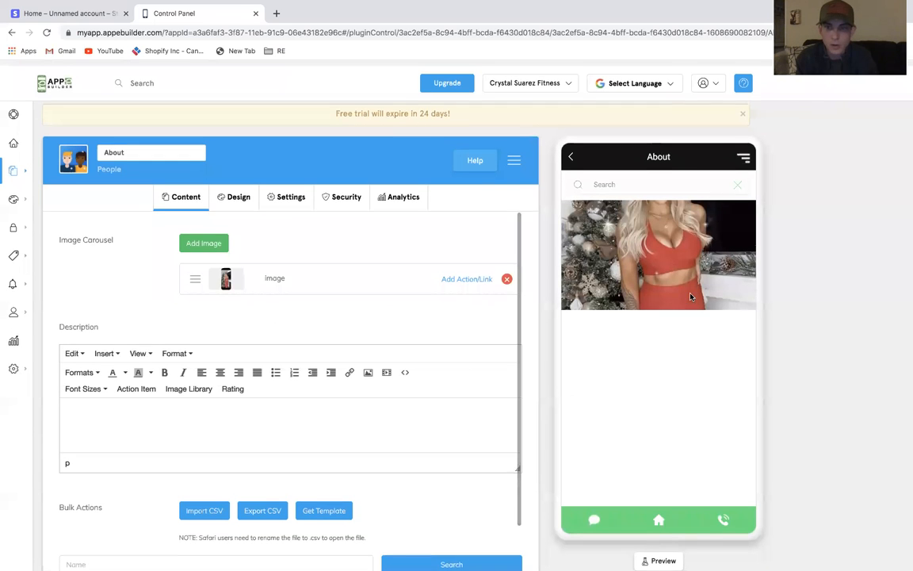
Replace the carousel image with the CSF 2017 logo
left_click(506, 273)
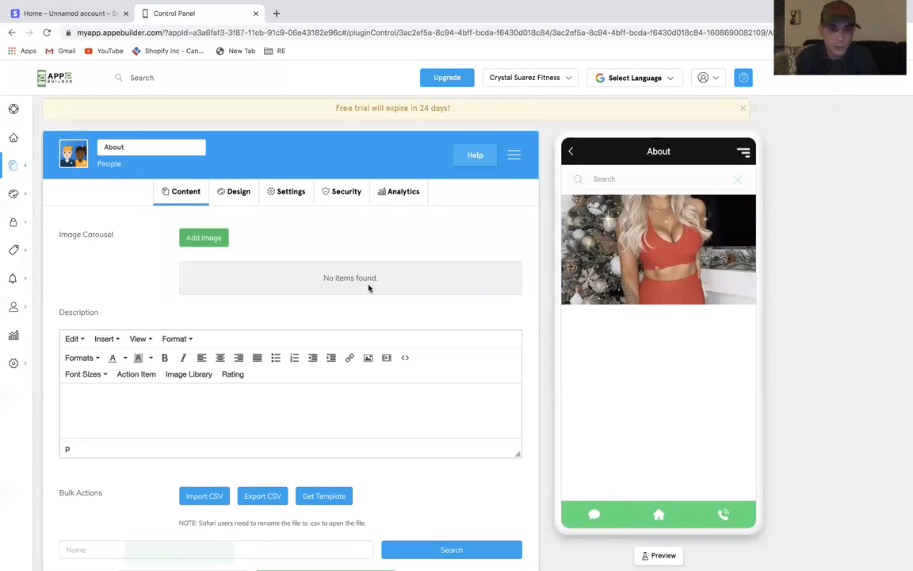
left_click(191, 236)
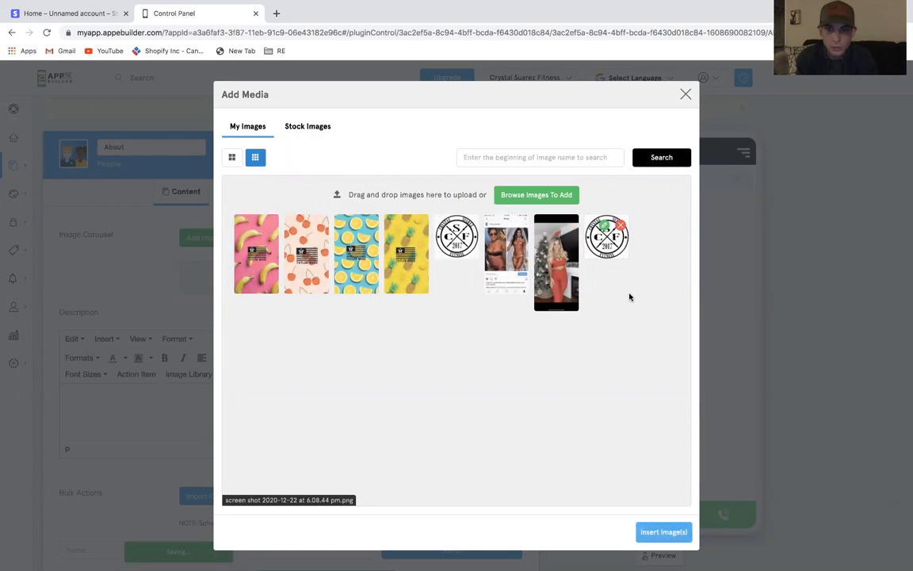
left_click(642, 532)
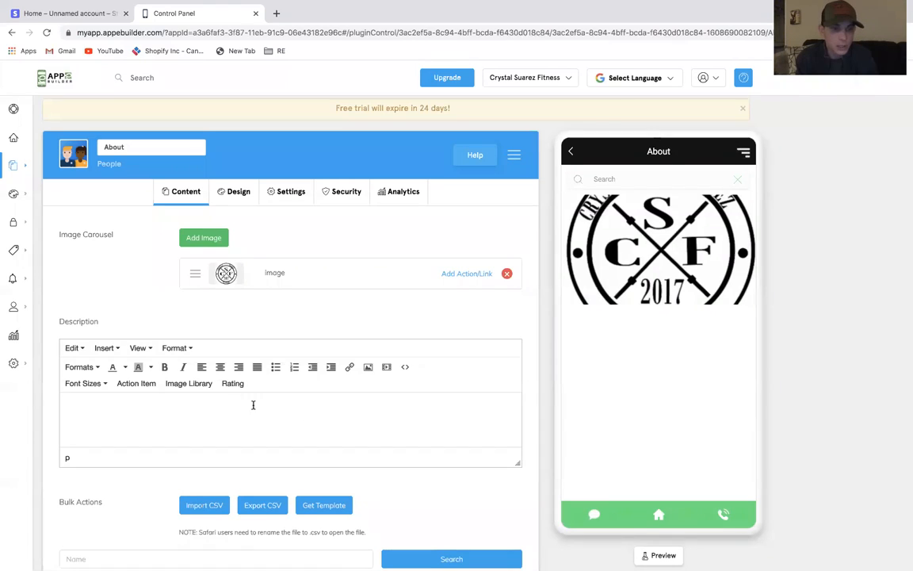
Add a new person entry with the owner's first name and last initial
scroll(248, 404, "down", 2)
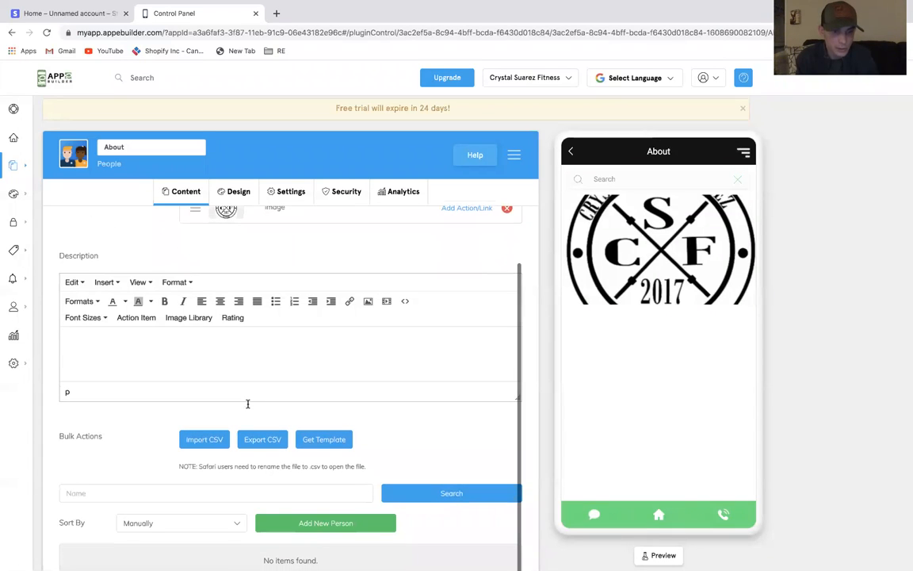
left_click(294, 519)
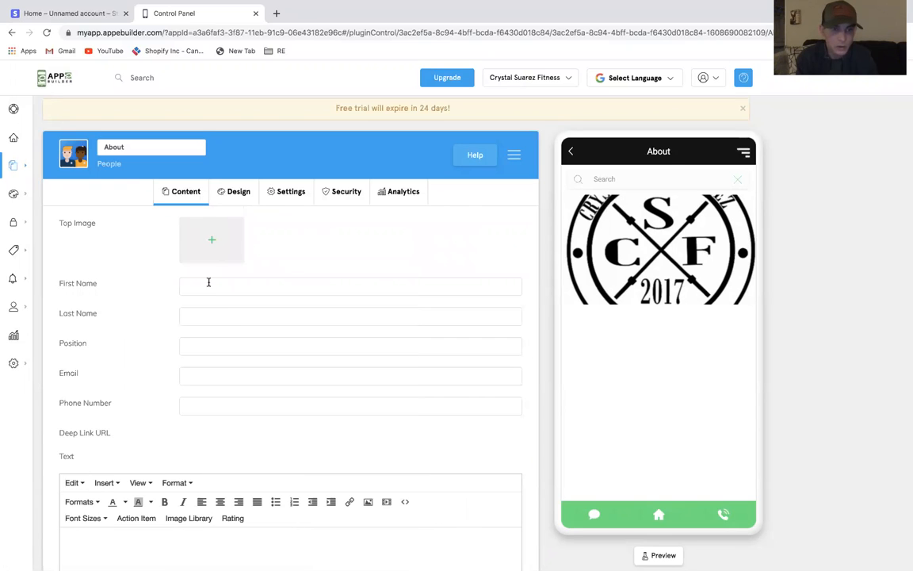
left_click(236, 286)
type("Crystal")
left_click(259, 317)
type("S.")
left_click(384, 303)
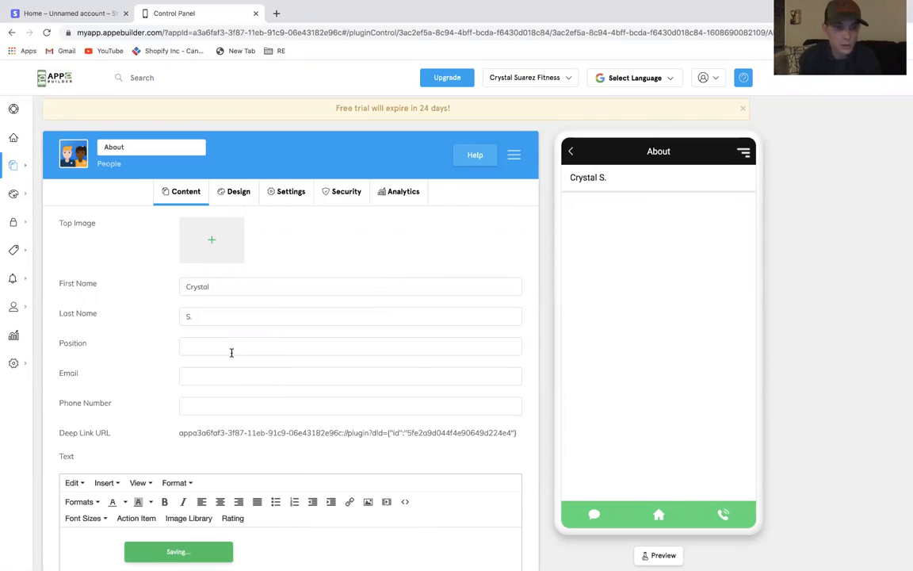
Set the person's top image to the red-outfit photo
scroll(153, 362, "down", 3)
scroll(153, 361, "up", 3)
left_click(216, 246)
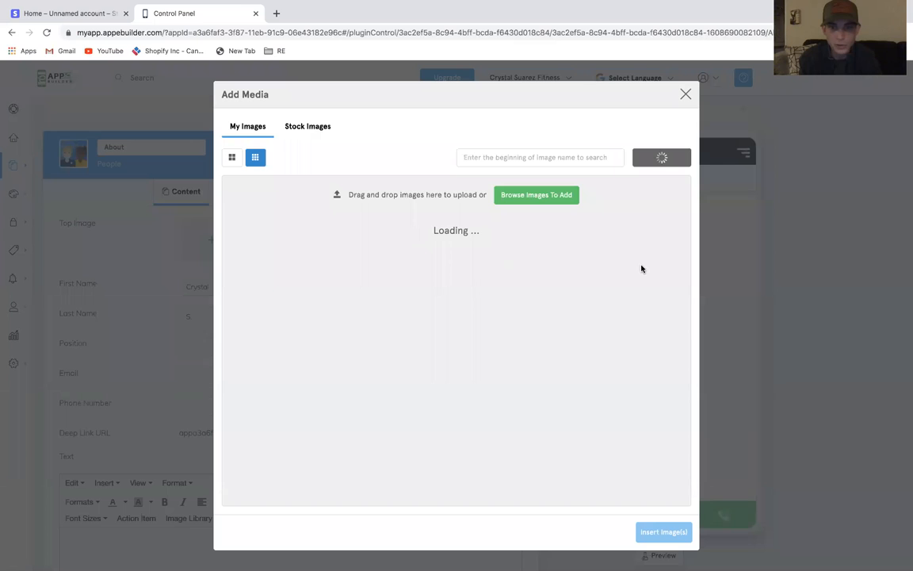
left_click(566, 279)
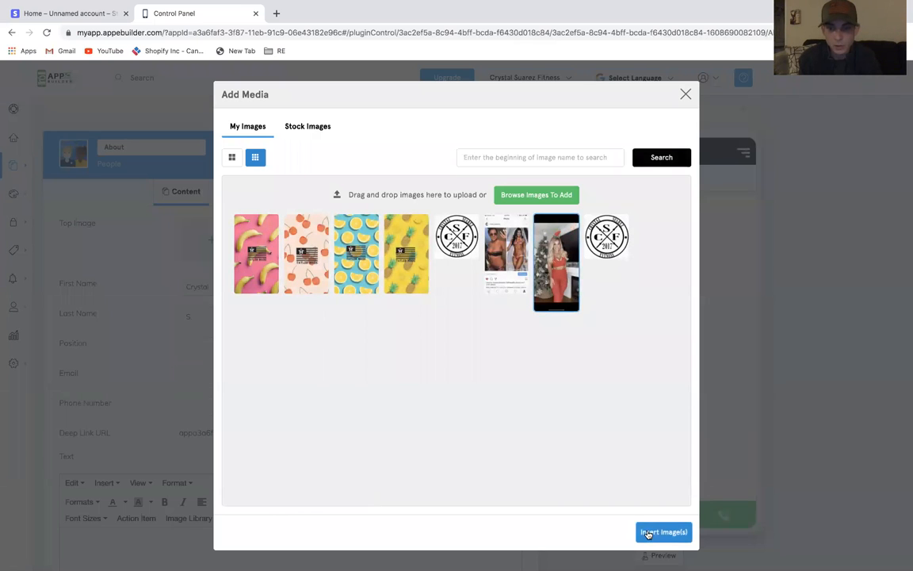
left_click(652, 532)
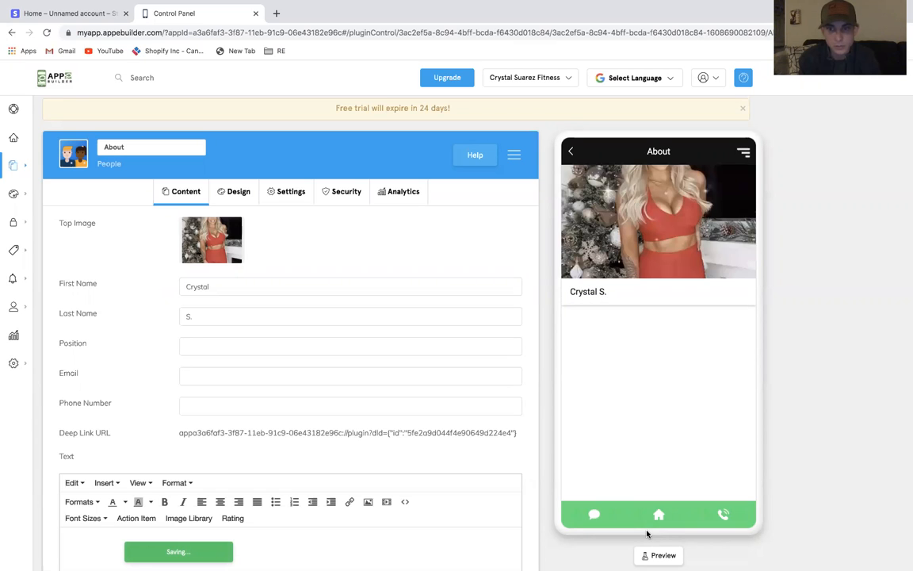
Remove the person's top image
left_click(236, 226)
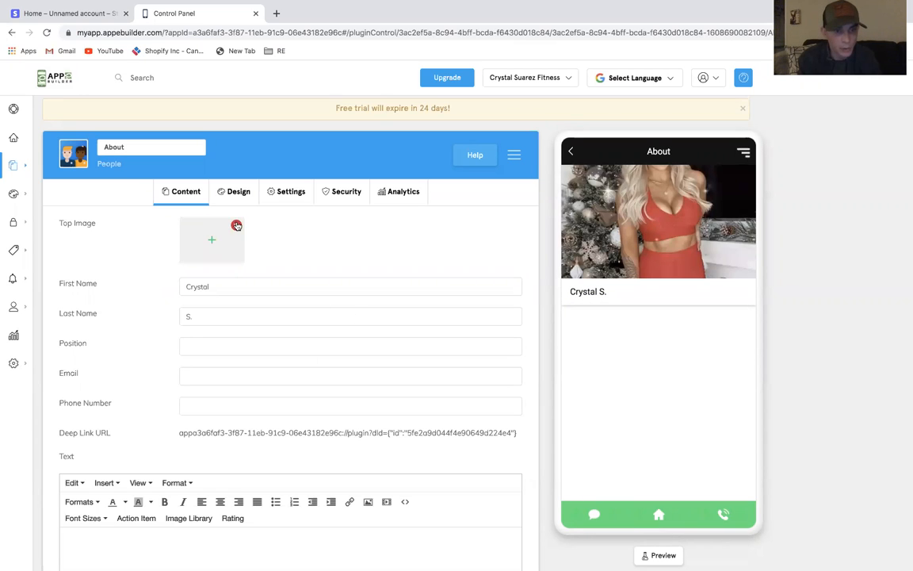
scroll(299, 428, "down", 3)
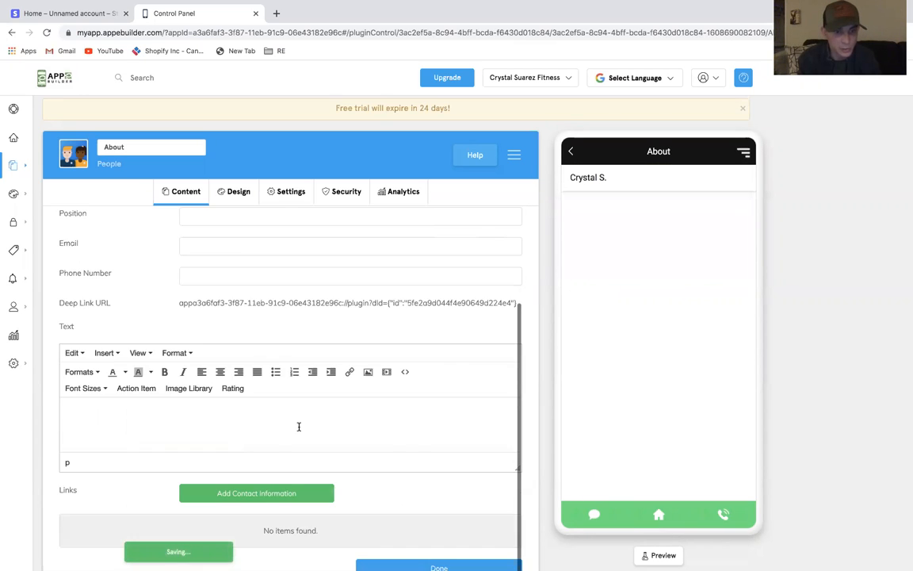
Insert the red-outfit photo from the image library into the person's text at xxs (32px) size
left_click(115, 353)
left_click(132, 387)
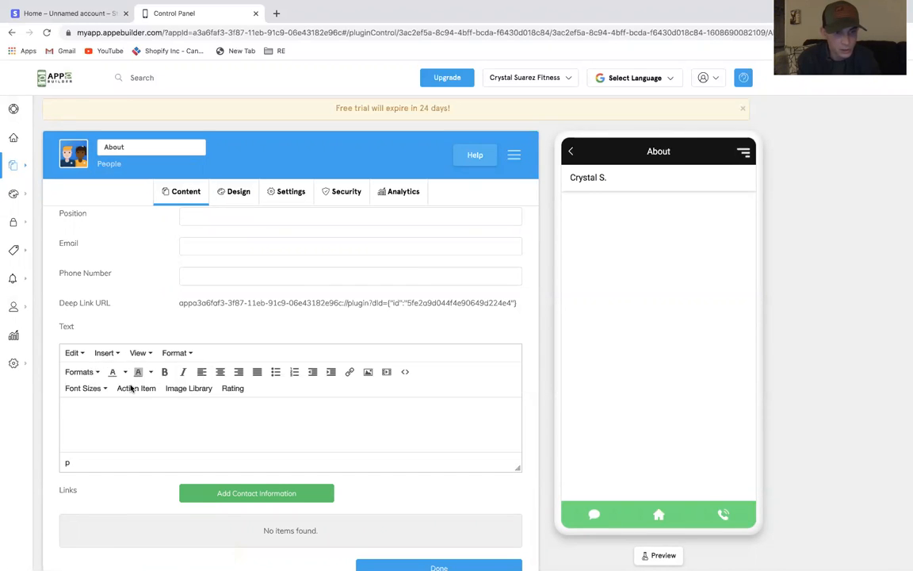
left_click(398, 336)
left_click(174, 388)
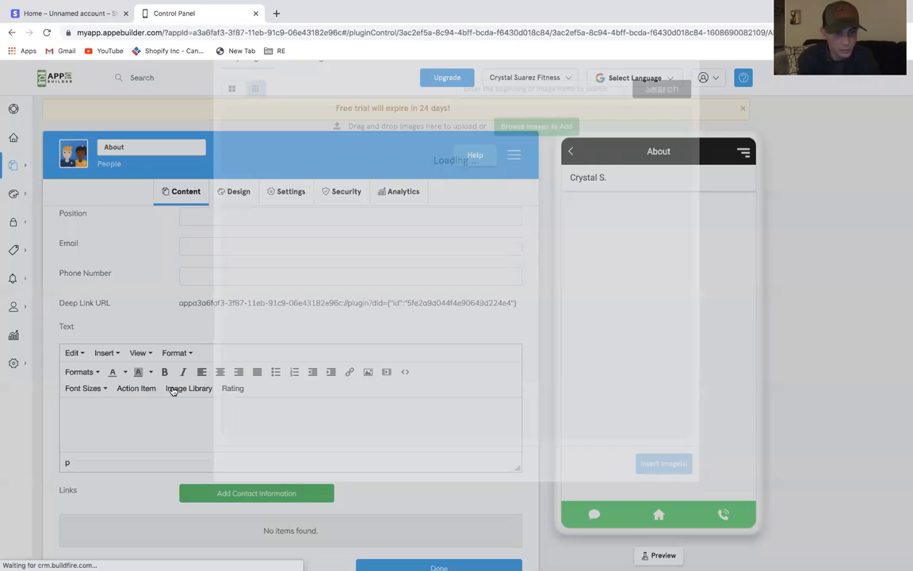
left_click(542, 235)
left_click(660, 530)
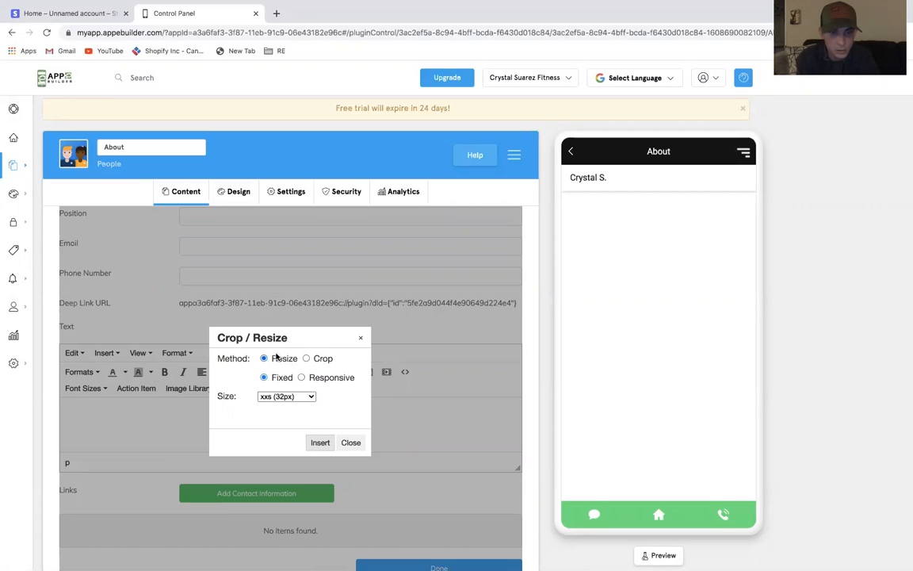
left_click(318, 441)
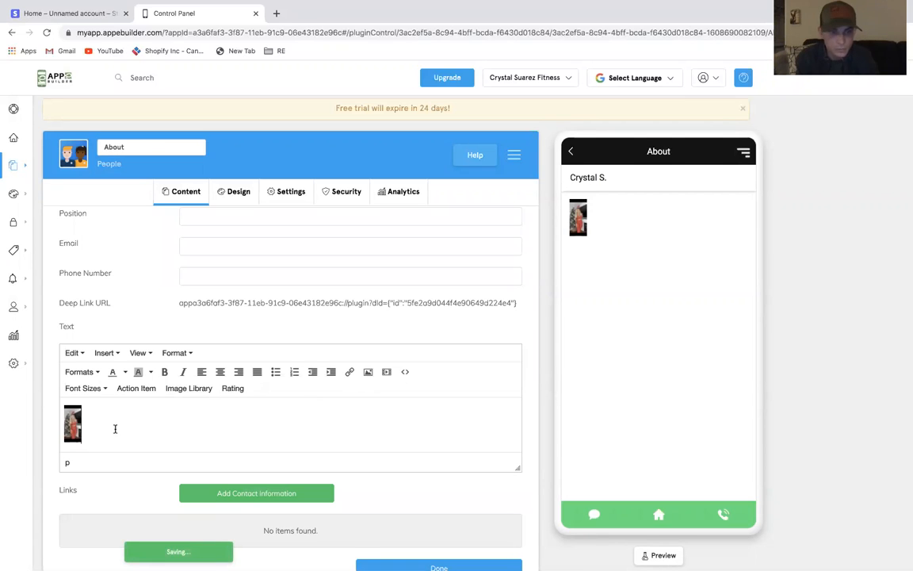
Enlarge the inserted photo in the text, then delete it again
left_click(72, 423)
left_click_drag(81, 442, 189, 463)
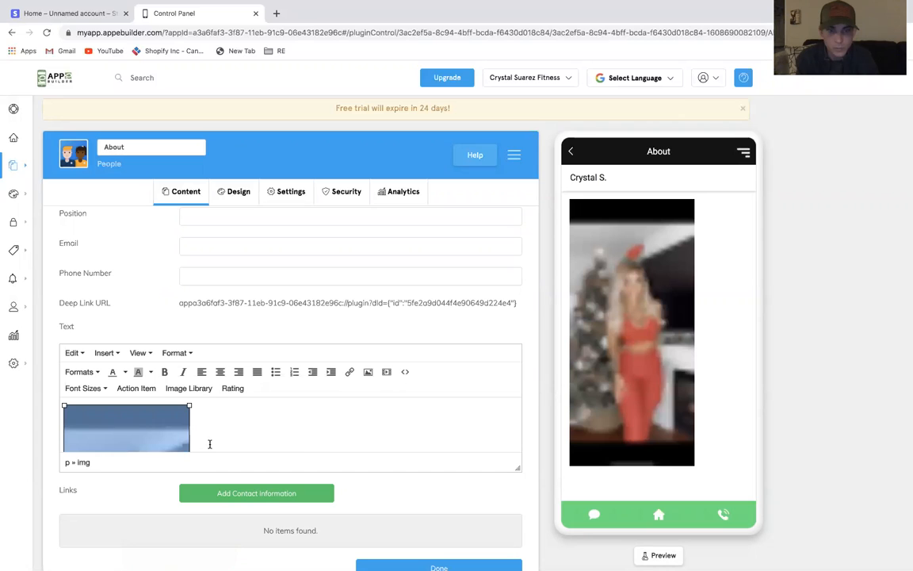
left_click(247, 429)
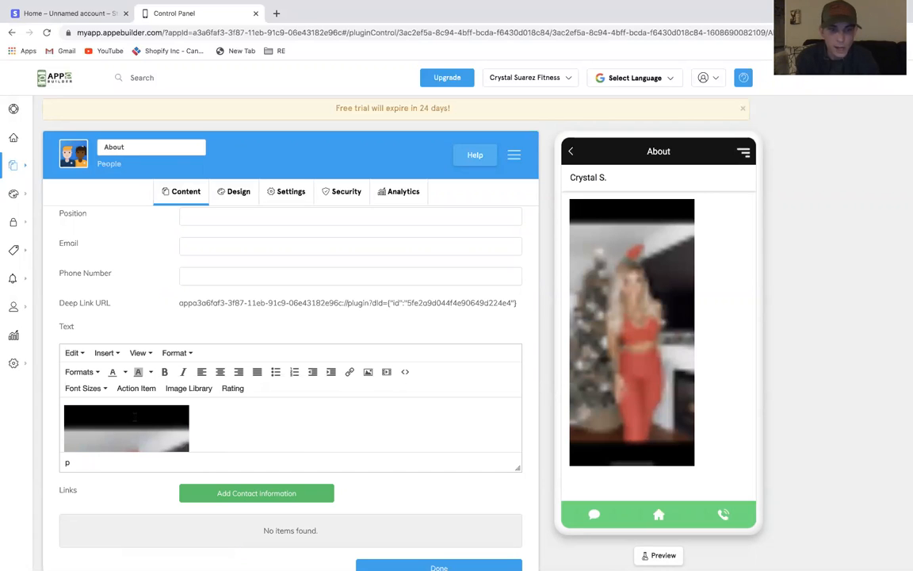
key("BackSpace")
Write "About self section" as the person's text
scroll(218, 406, "up", 3)
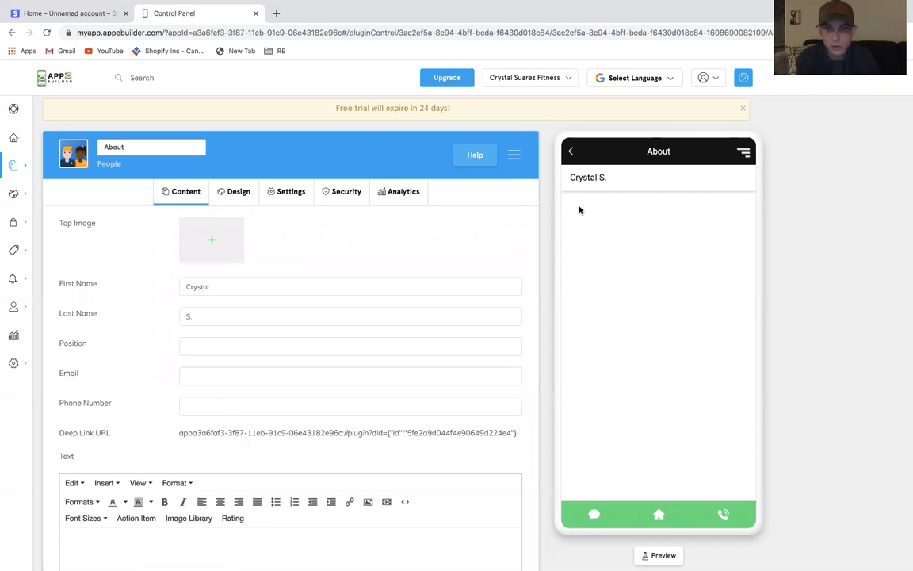
scroll(296, 450, "down", 3)
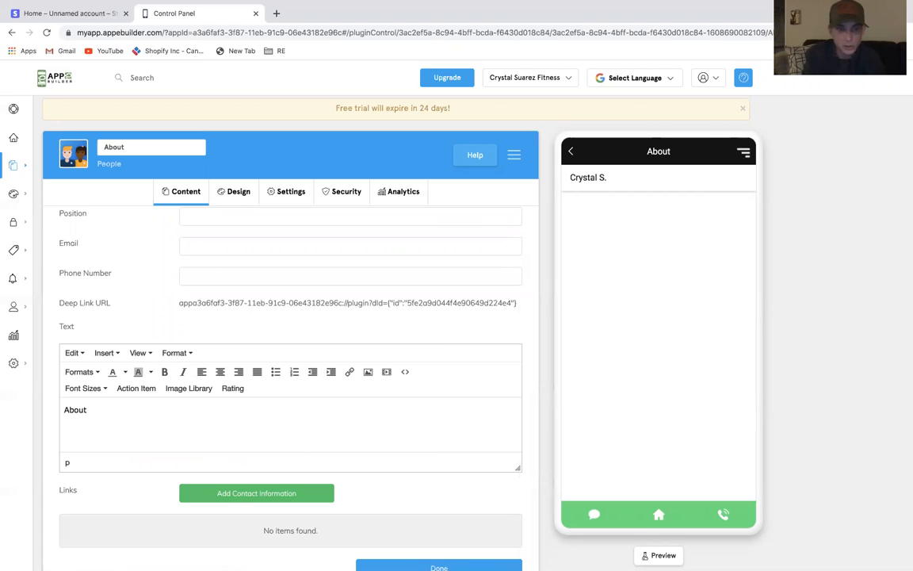
type("self section")
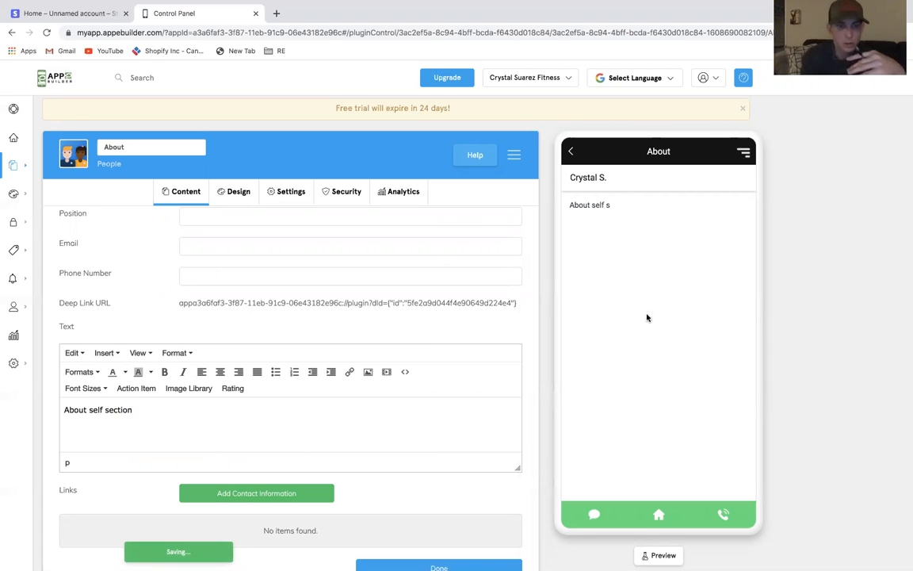
Open the red-outfit photo for the top image in the image editor and crop it to the upper body
scroll(346, 292, "up", 3)
left_click(222, 247)
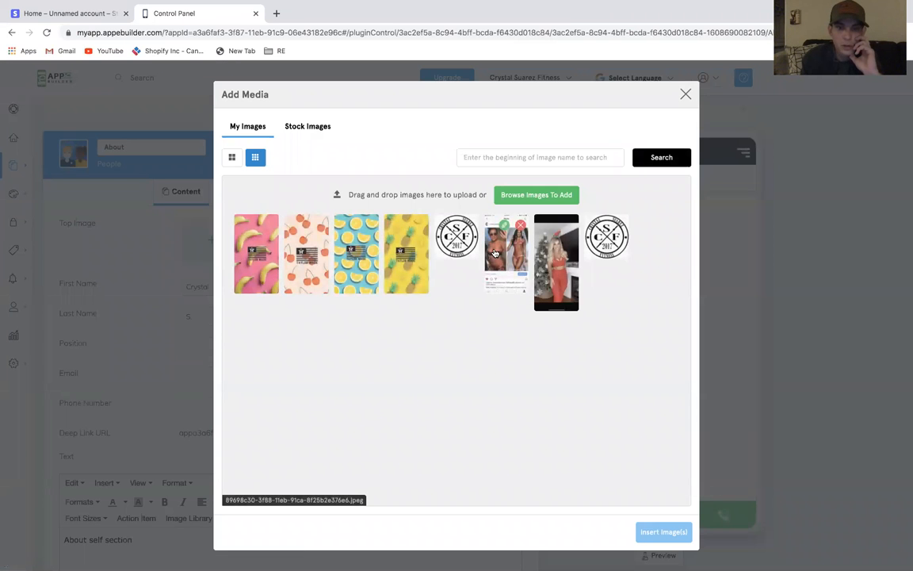
left_click(553, 228)
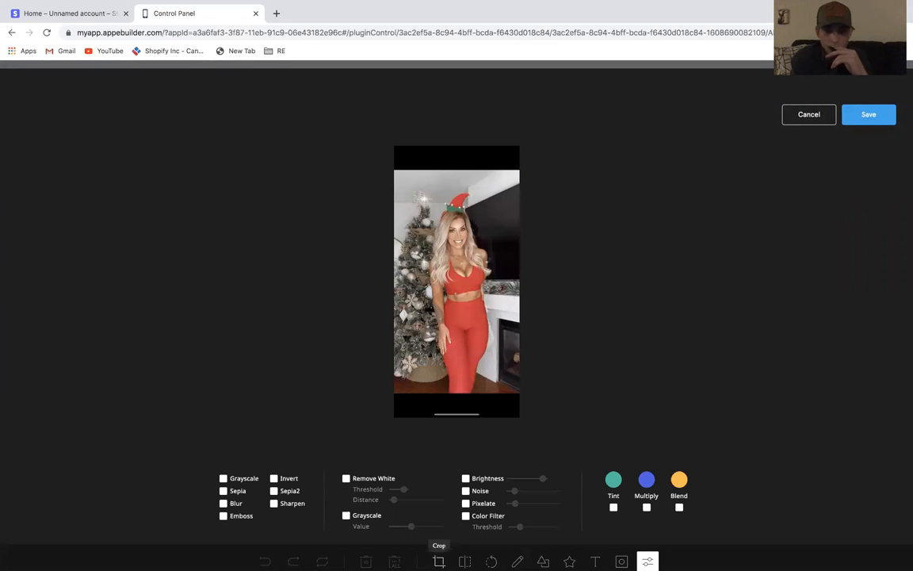
left_click(439, 561)
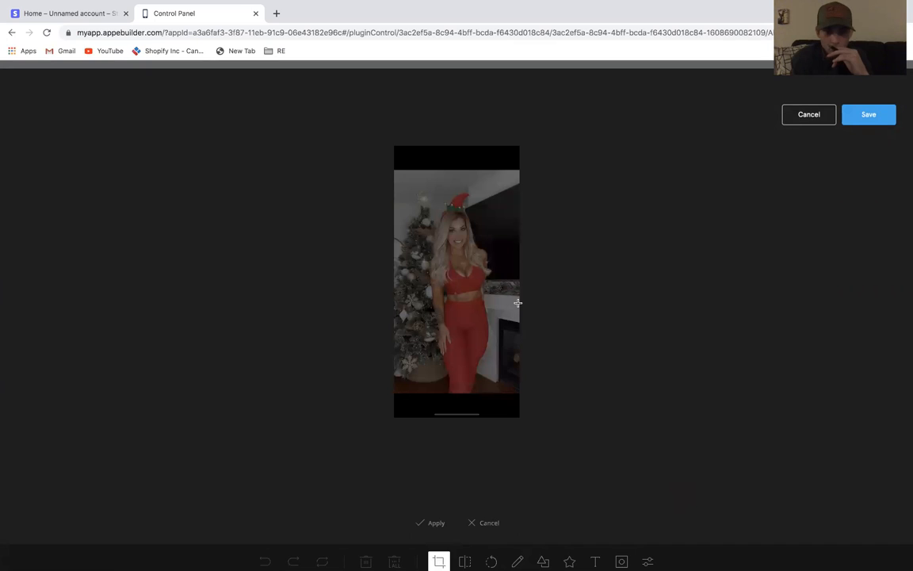
left_click_drag(396, 201, 523, 311)
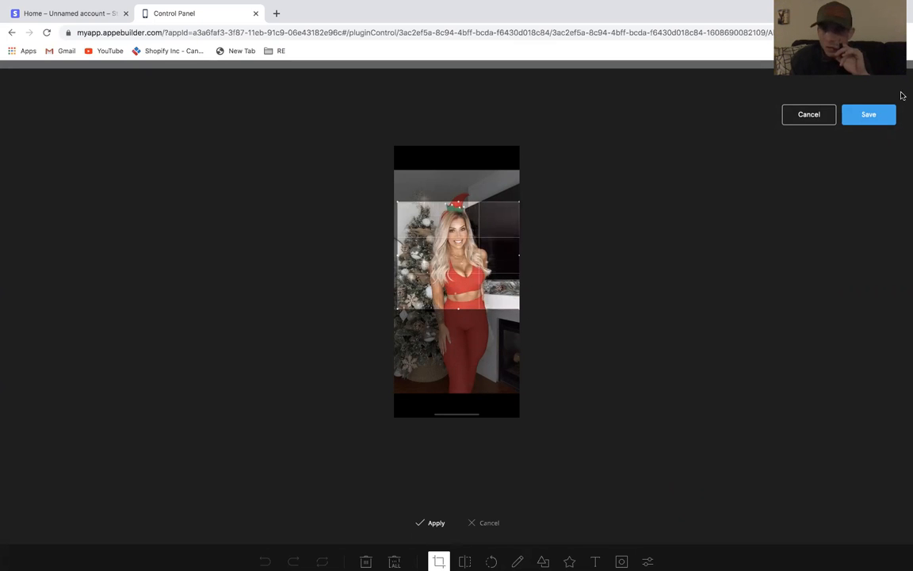
left_click(871, 115)
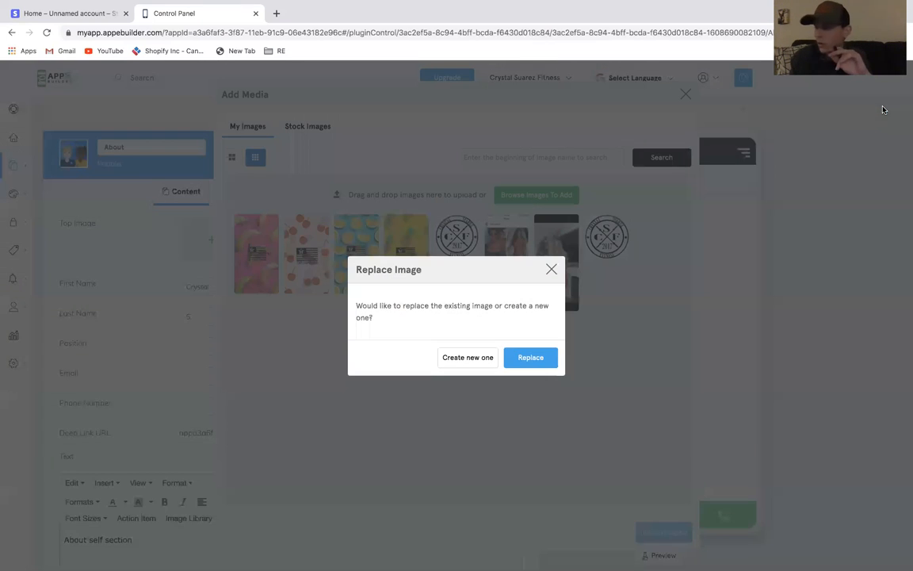
Save the crop as a new image and insert it as the person's top image
left_click(453, 360)
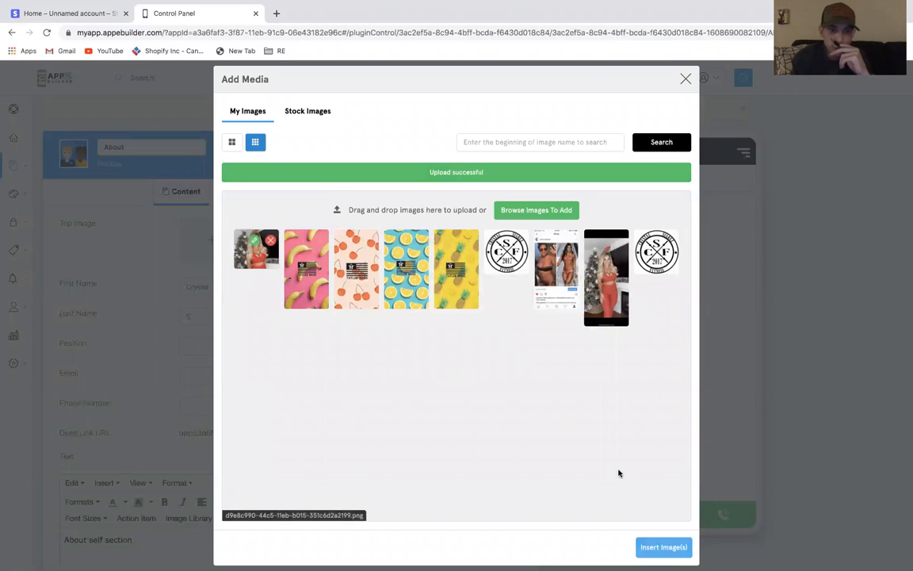
left_click(662, 547)
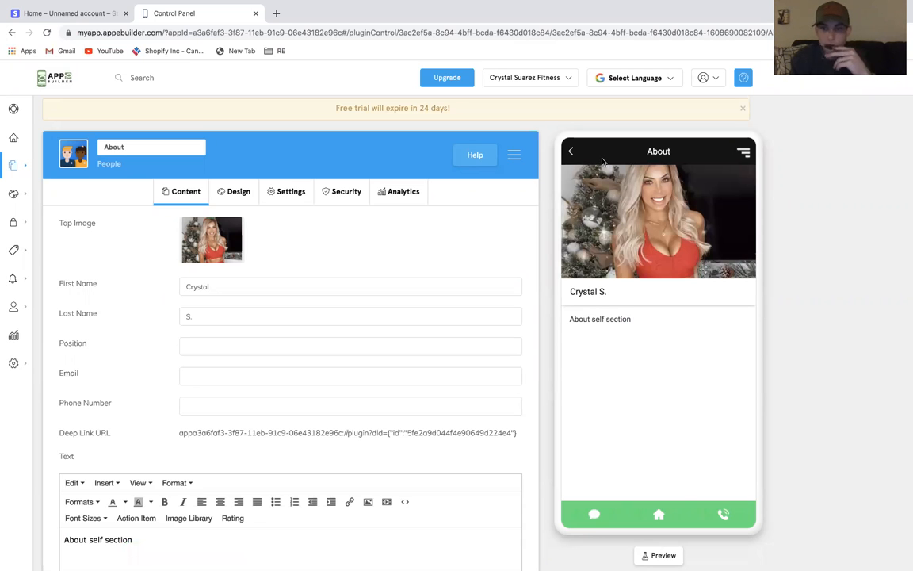
Replace the People list carousel image with the cropped red-outfit photo and save the action
left_click(572, 153)
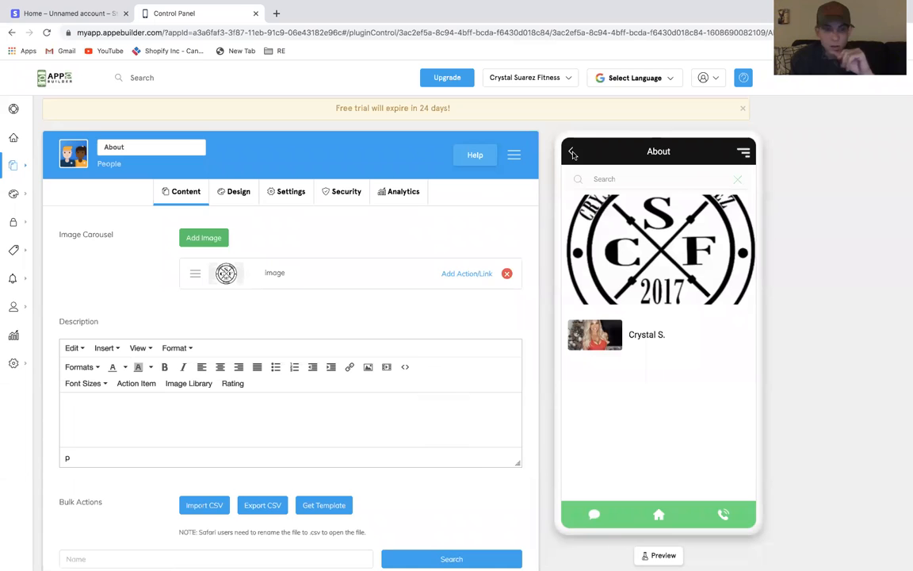
scroll(305, 493, "down", 2)
scroll(400, 396, "up", 2)
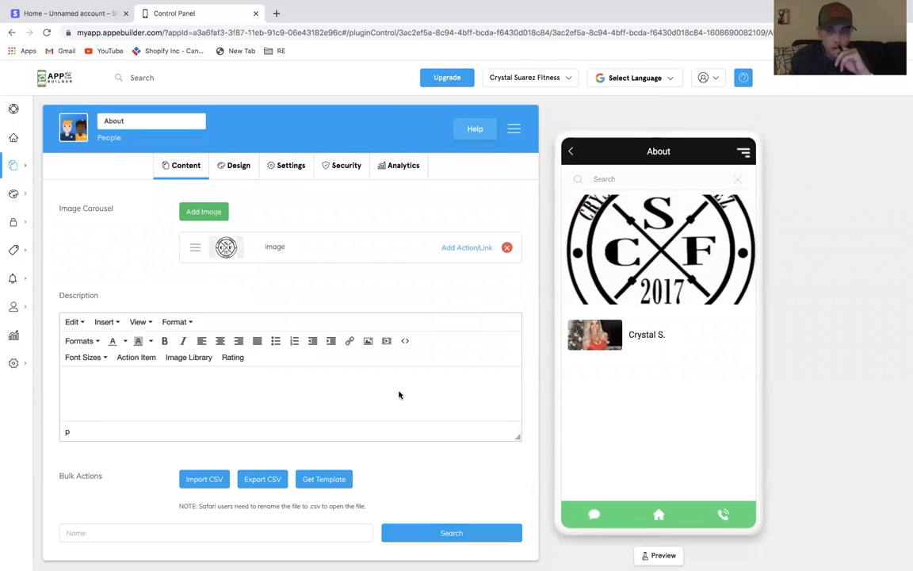
left_click(474, 249)
left_click(357, 251)
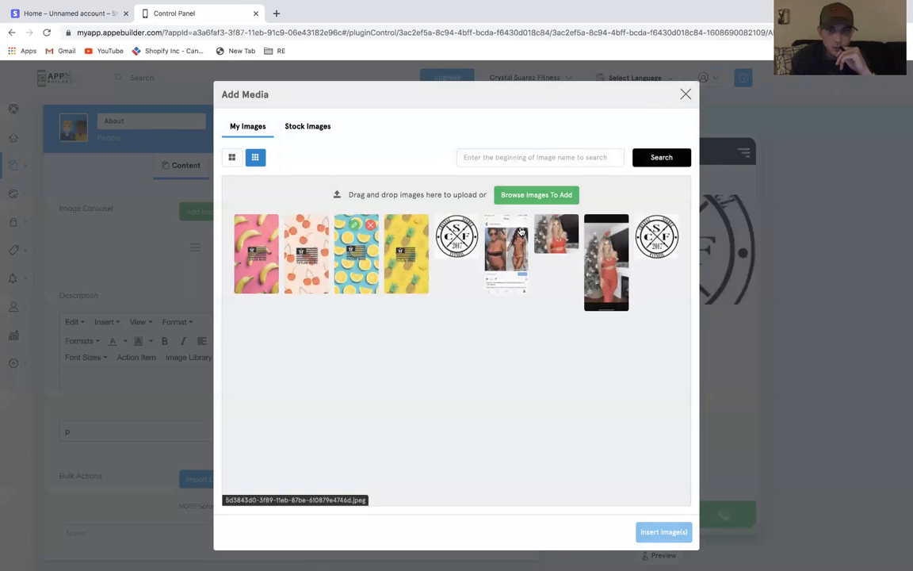
left_click(556, 234)
left_click(668, 532)
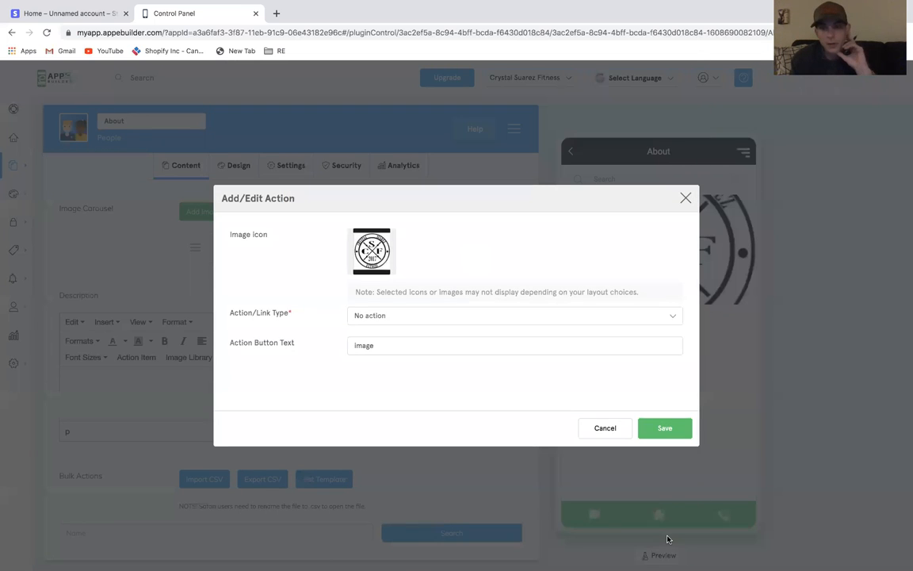
left_click(664, 428)
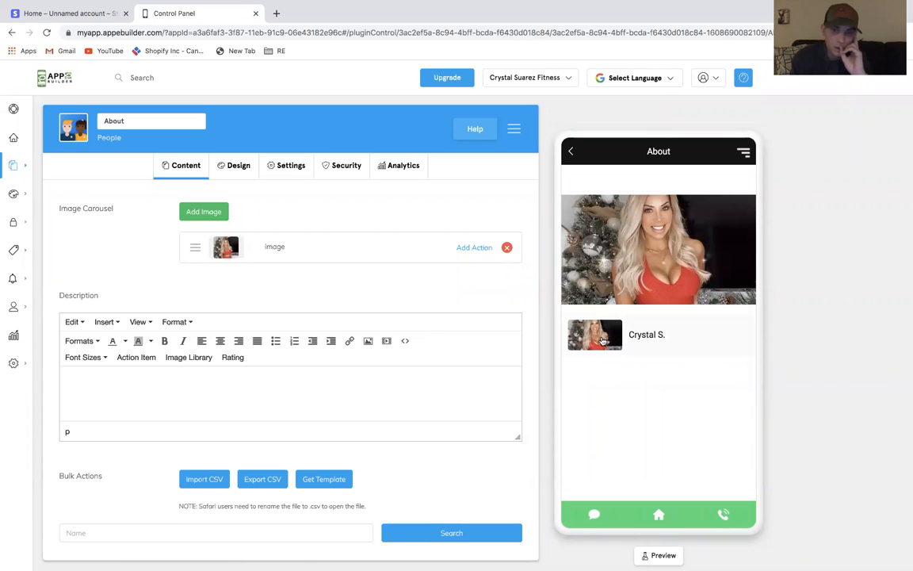
Set the person's top image to the CSF 2017 logo
left_click(599, 336)
left_click(213, 226)
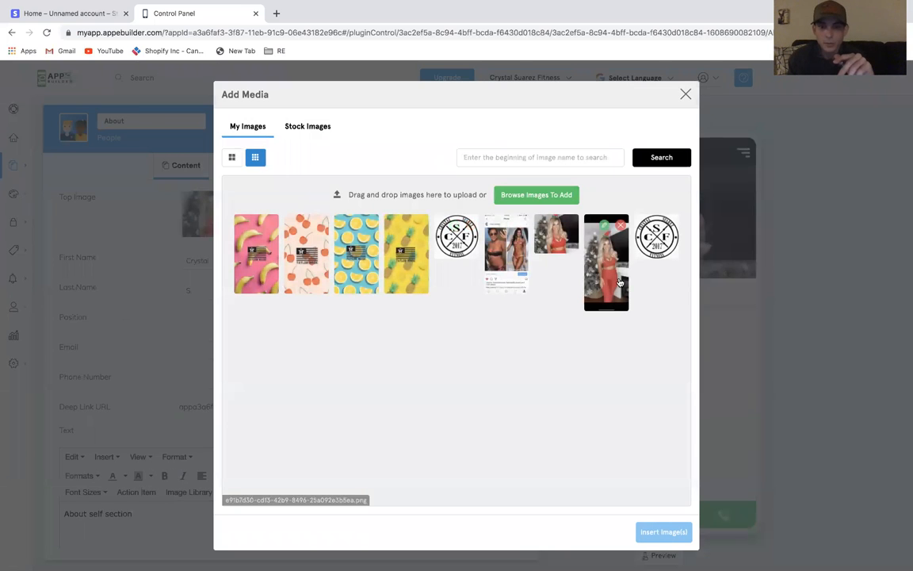
left_click(656, 232)
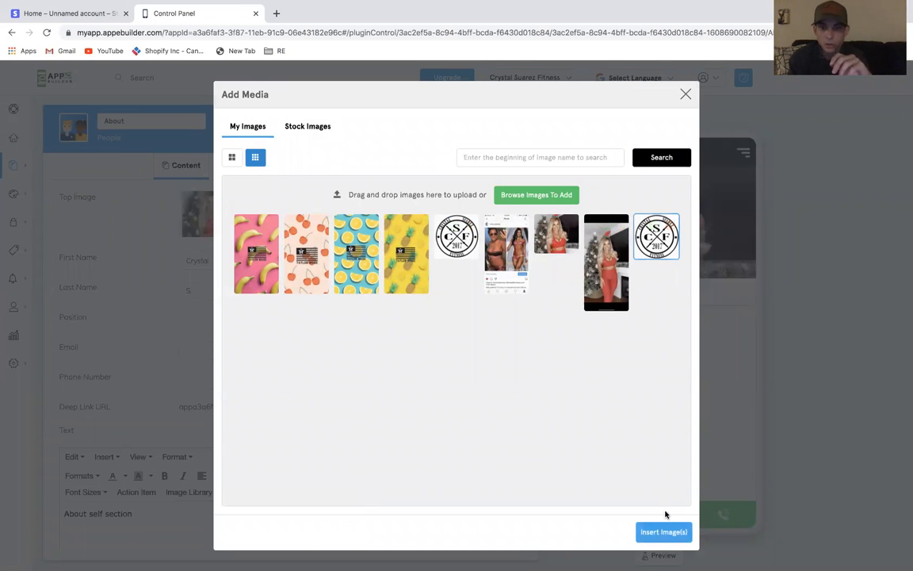
left_click(664, 541)
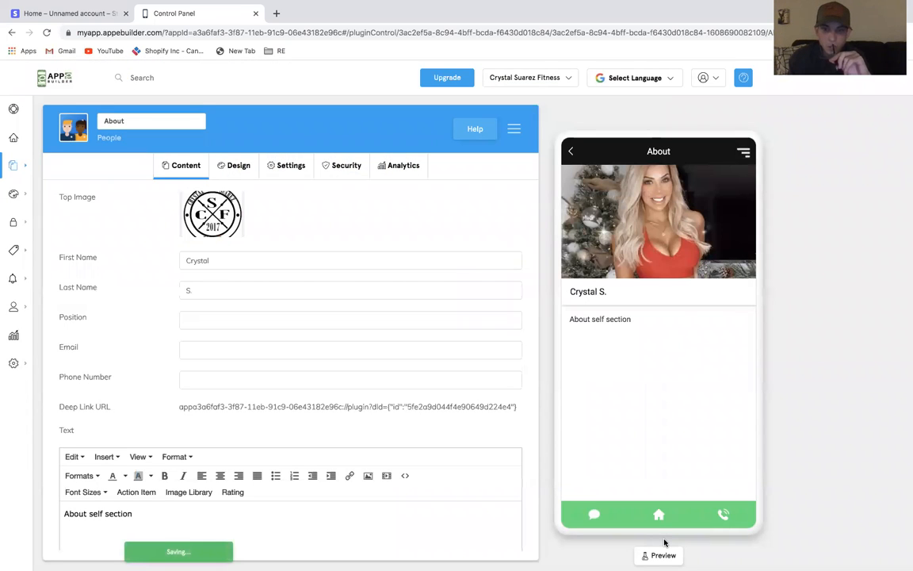
Remove the logo from the person's top image
left_click(568, 152)
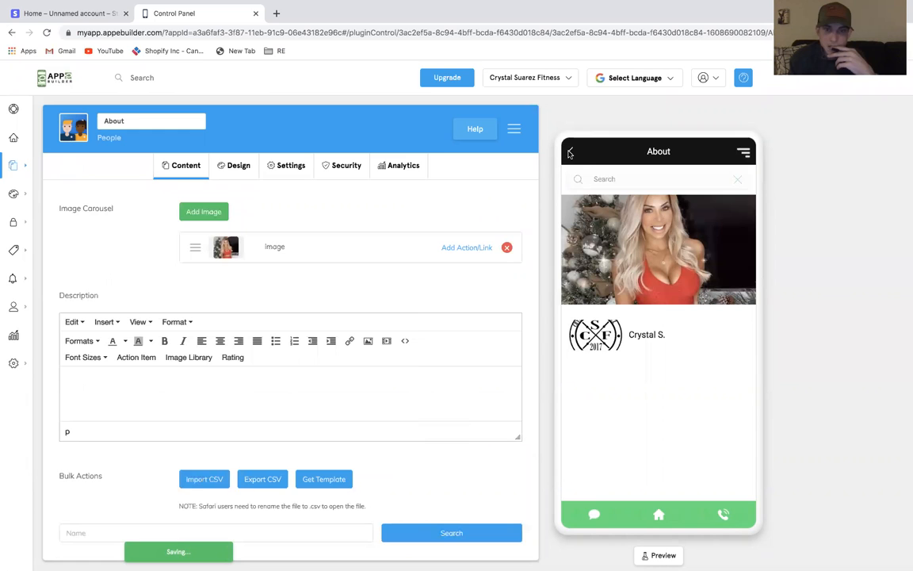
left_click(598, 333)
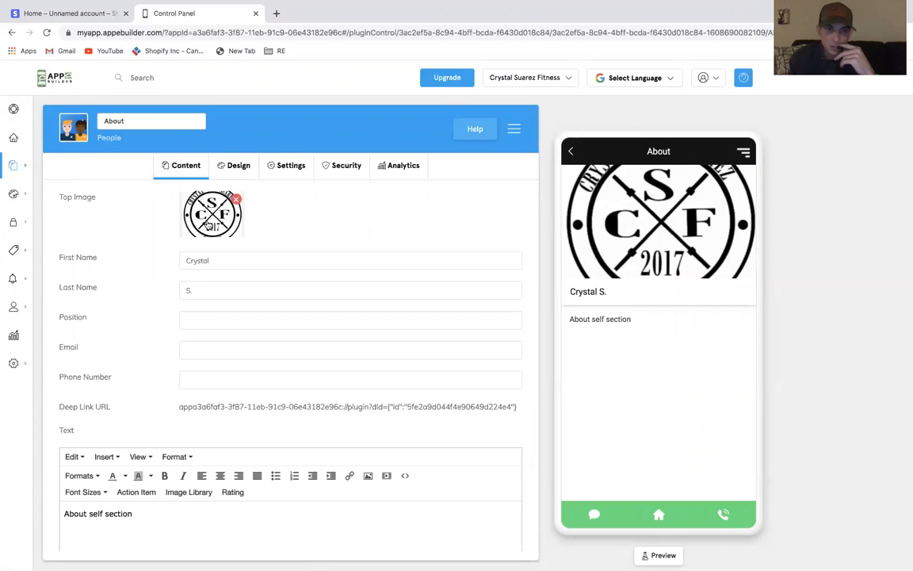
left_click(571, 150)
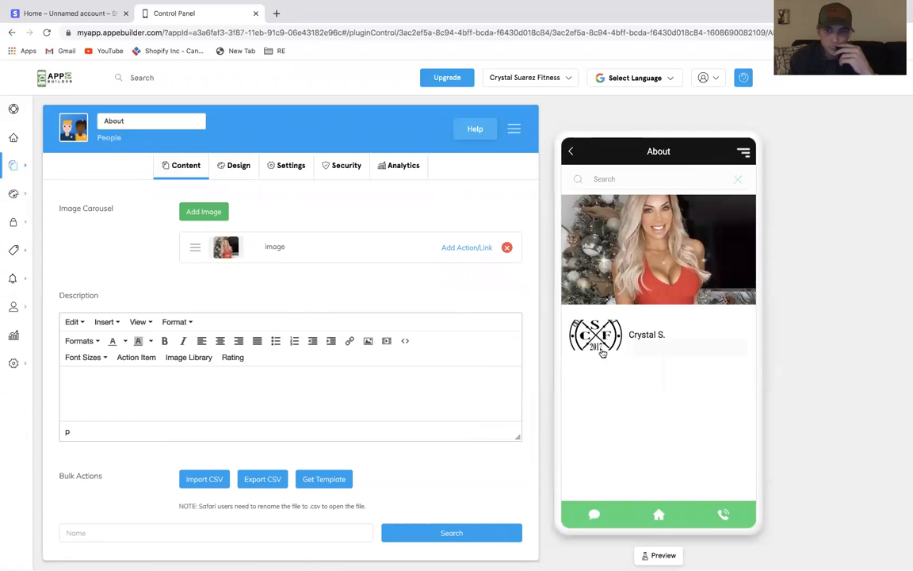
left_click(602, 353)
left_click(237, 200)
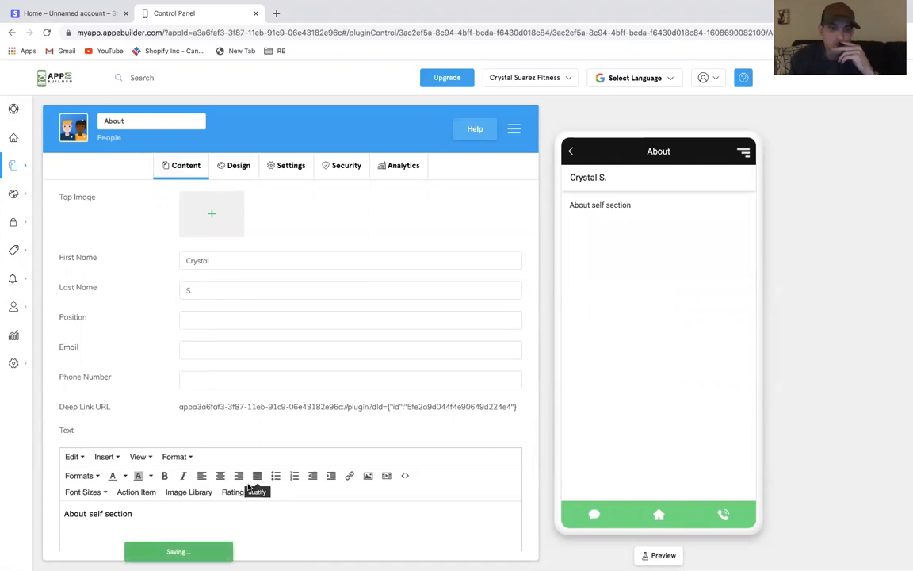
Add a new empty line after the person's text
scroll(255, 461, "down", 2)
left_click(169, 449)
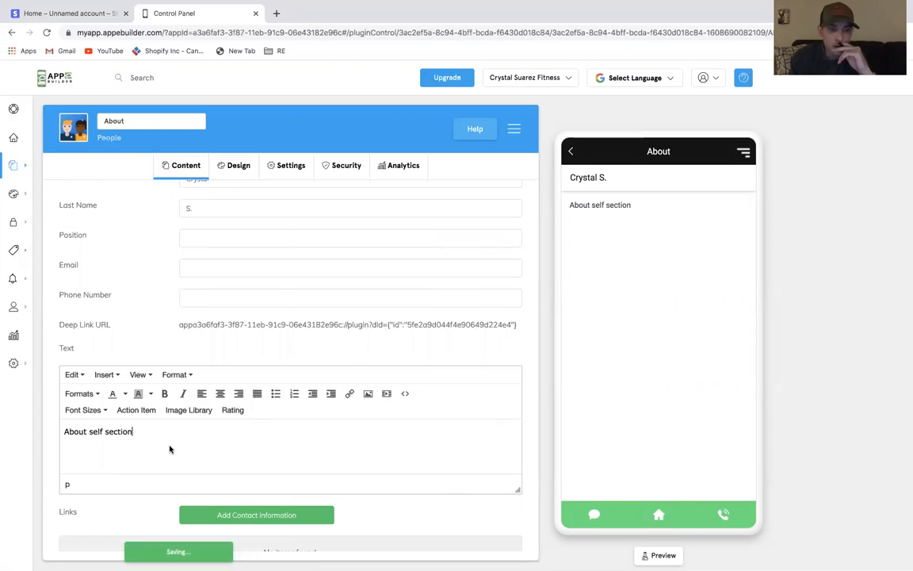
key("Return")
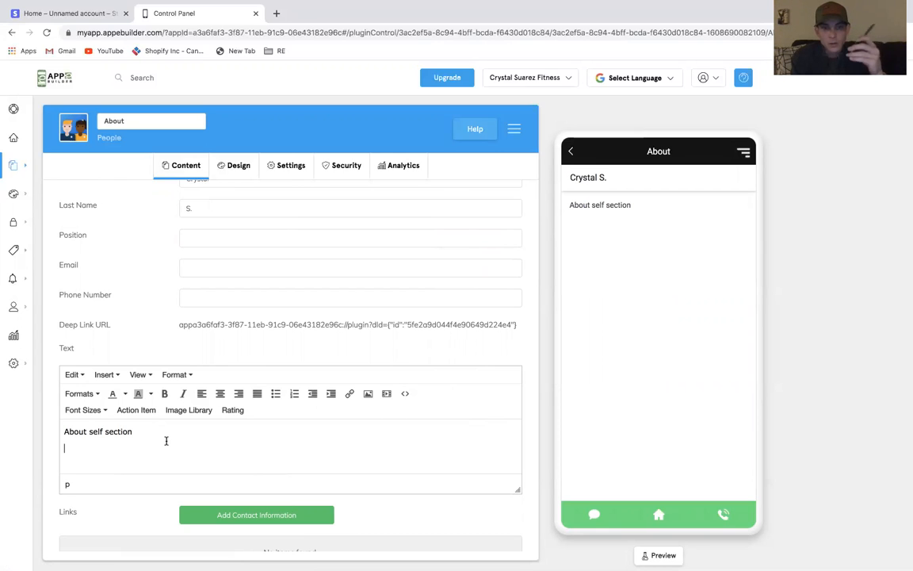
scroll(166, 441, "down", 2)
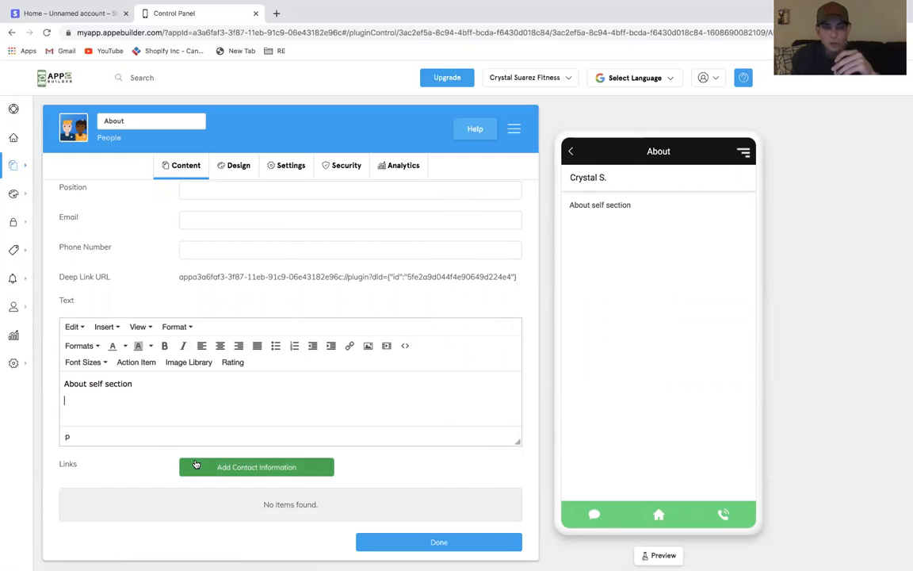
Return to the features list and review all of the app's features
left_click(572, 151)
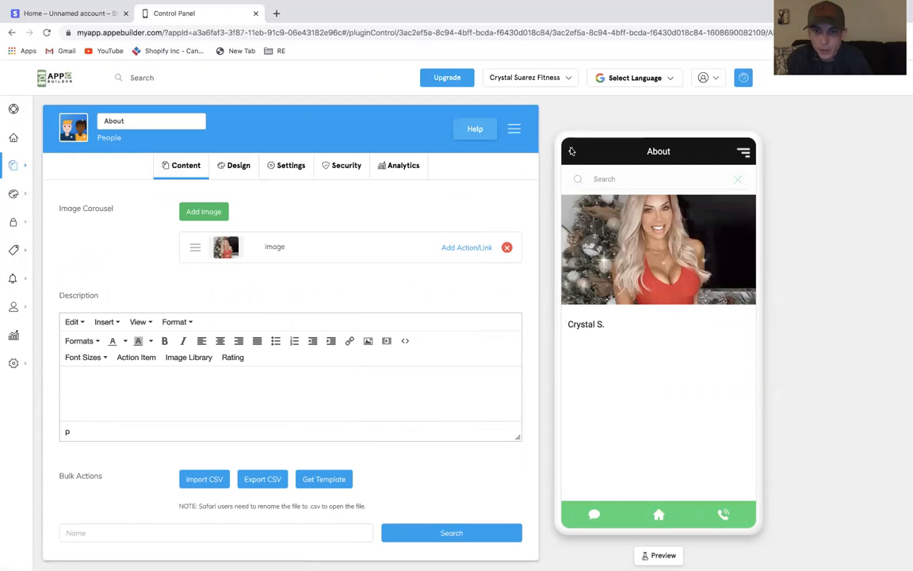
left_click(572, 152)
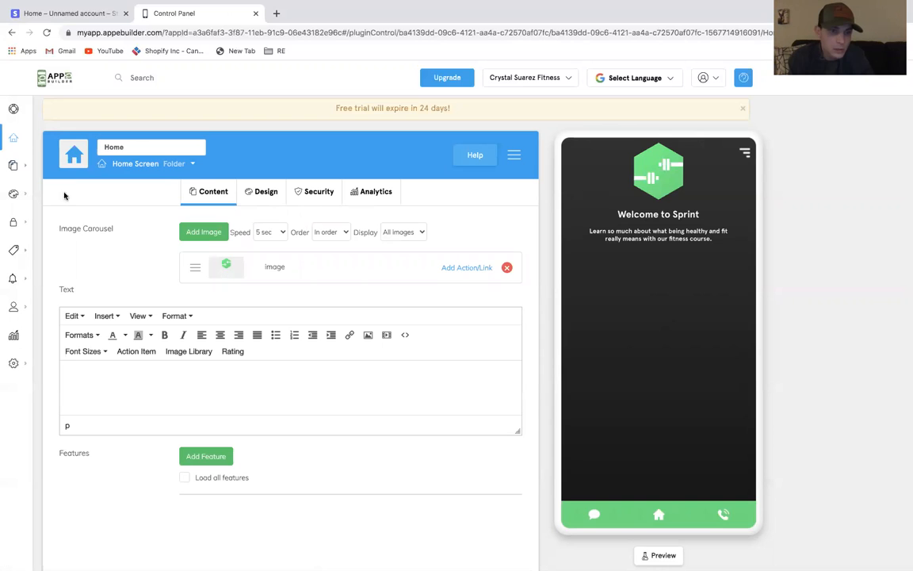
mouse_move(14, 165)
left_click(151, 163)
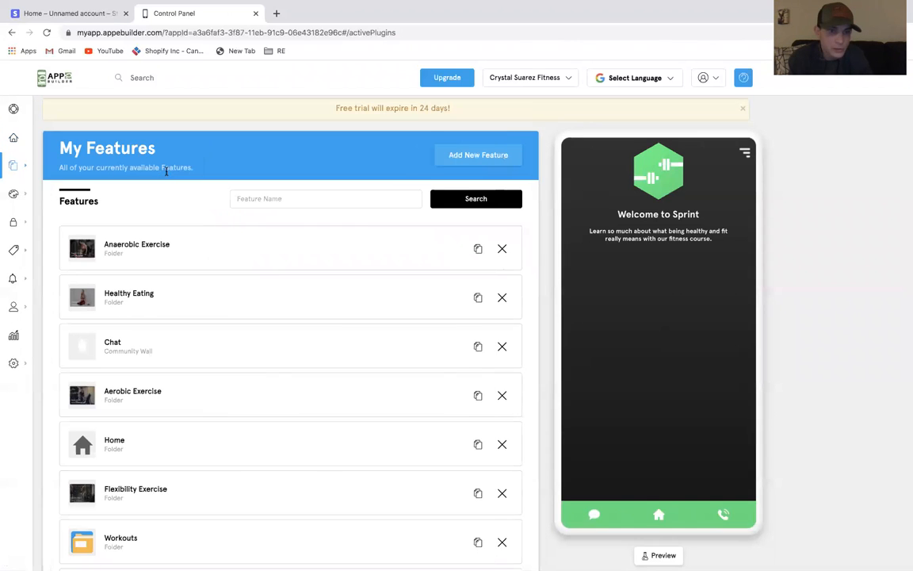
scroll(240, 372, "down", 4)
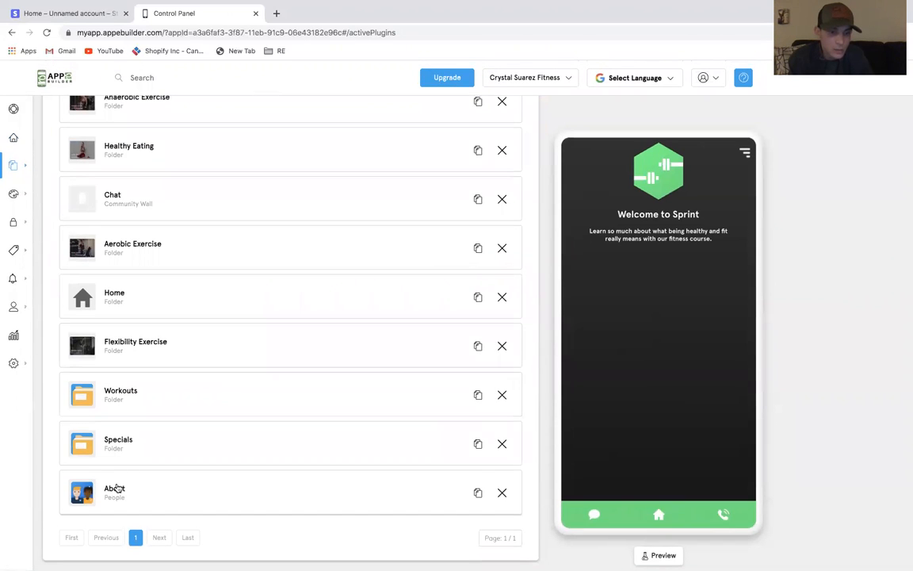
Open the About people feature to review it, then return to the features list
left_click(116, 489)
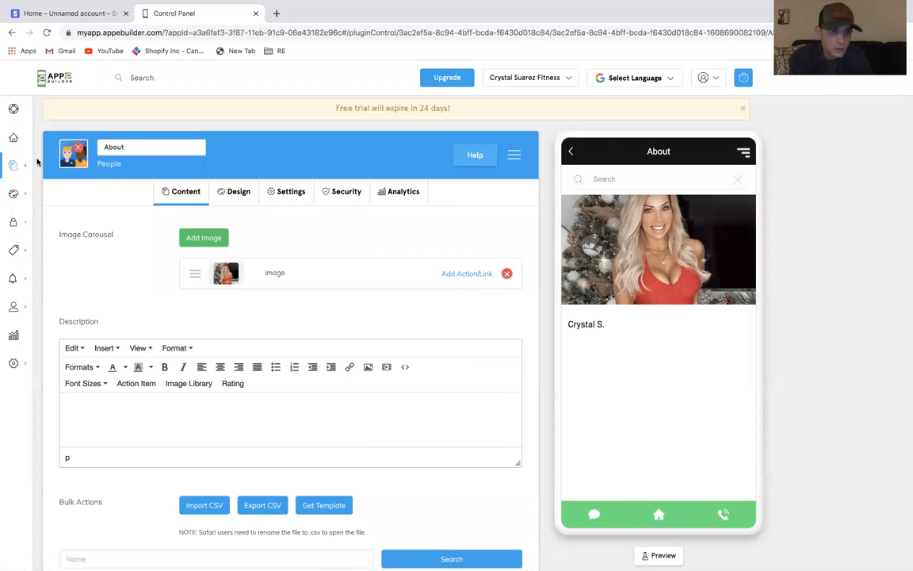
mouse_move(37, 162)
left_click(155, 164)
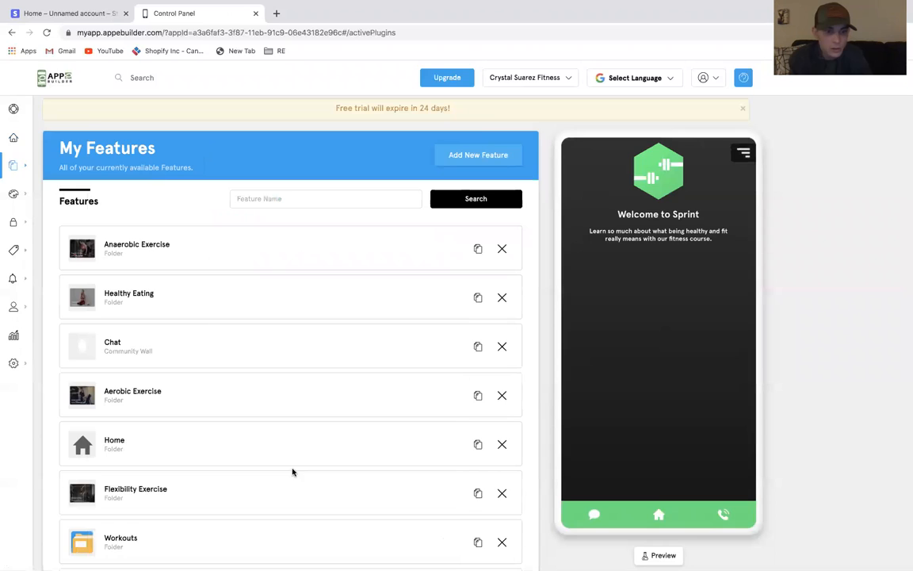
scroll(293, 472, "down", 3)
scroll(292, 471, "up", 3)
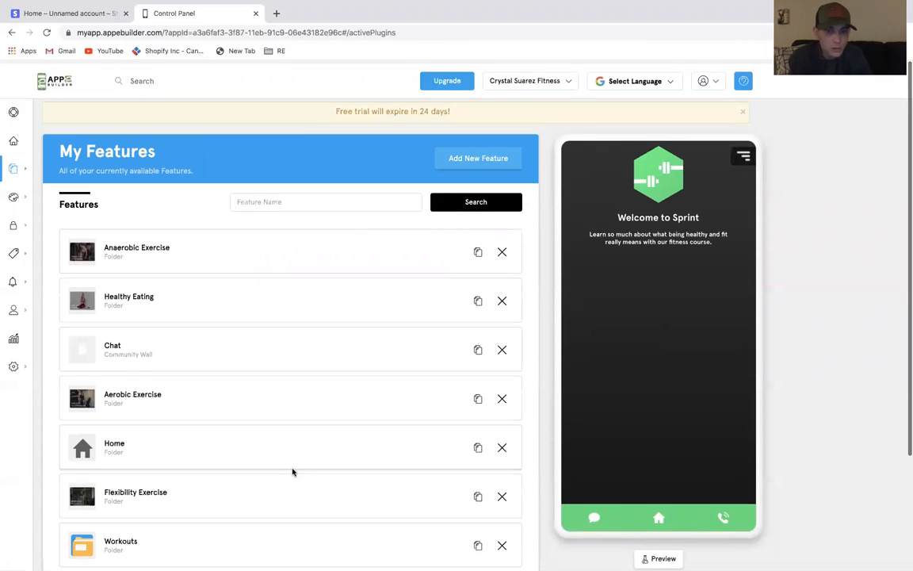
Browse the feature marketplace and add a Text WYSIWYG feature titled About
left_click(463, 164)
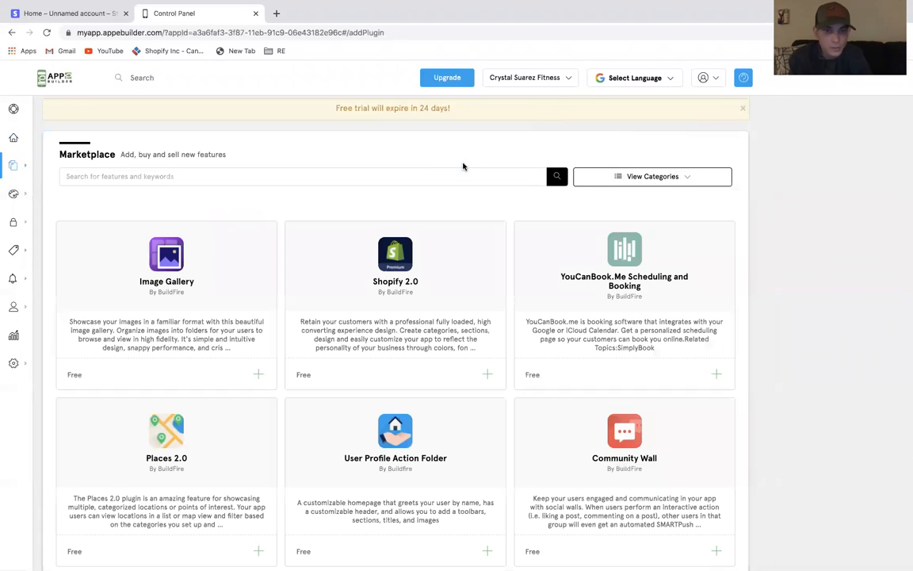
scroll(484, 321, "down", 2)
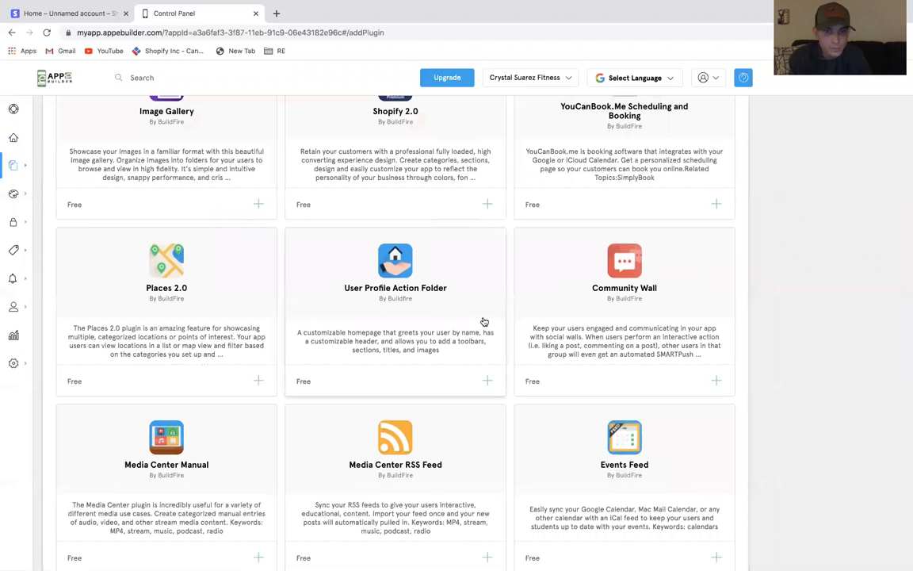
scroll(483, 321, "down", 1)
scroll(483, 321, "down", 2)
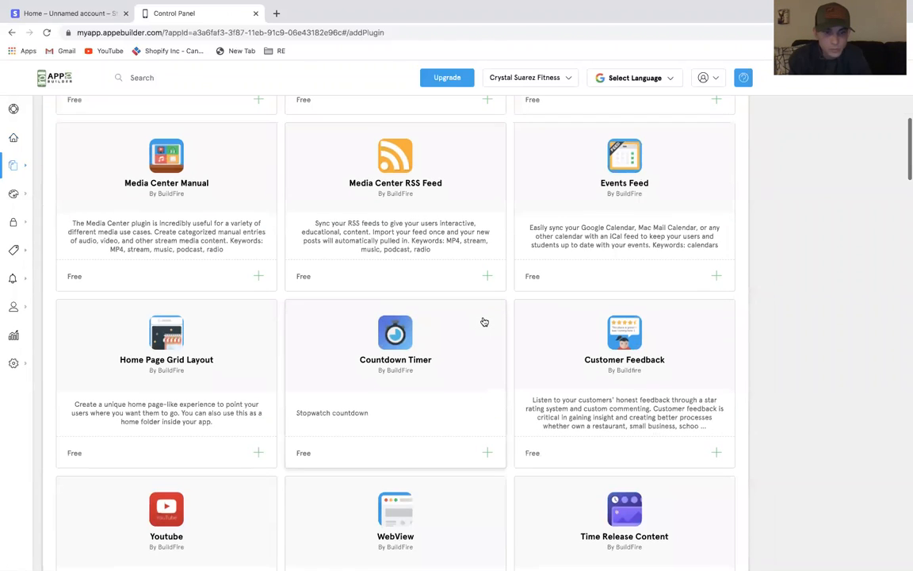
scroll(484, 321, "down", 2)
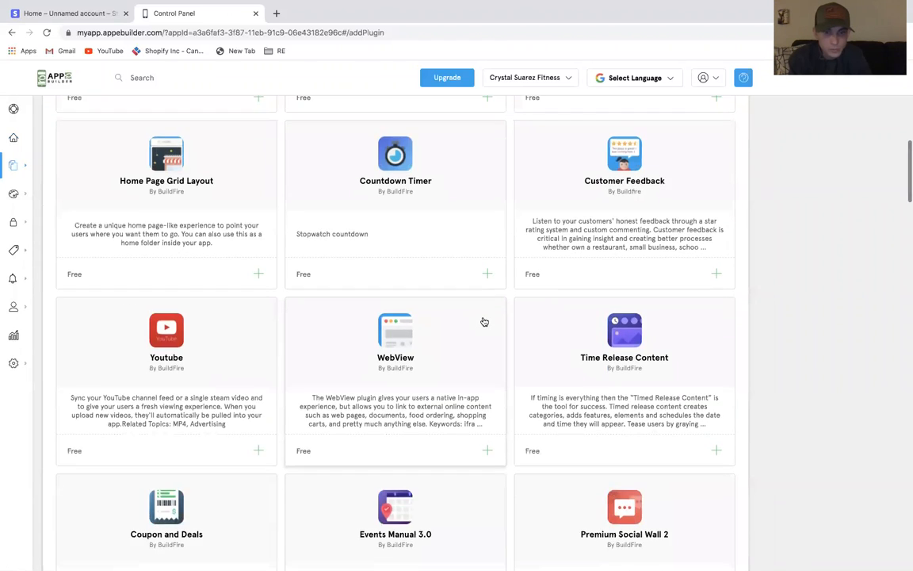
scroll(483, 321, "down", 2)
scroll(483, 321, "down", 2)
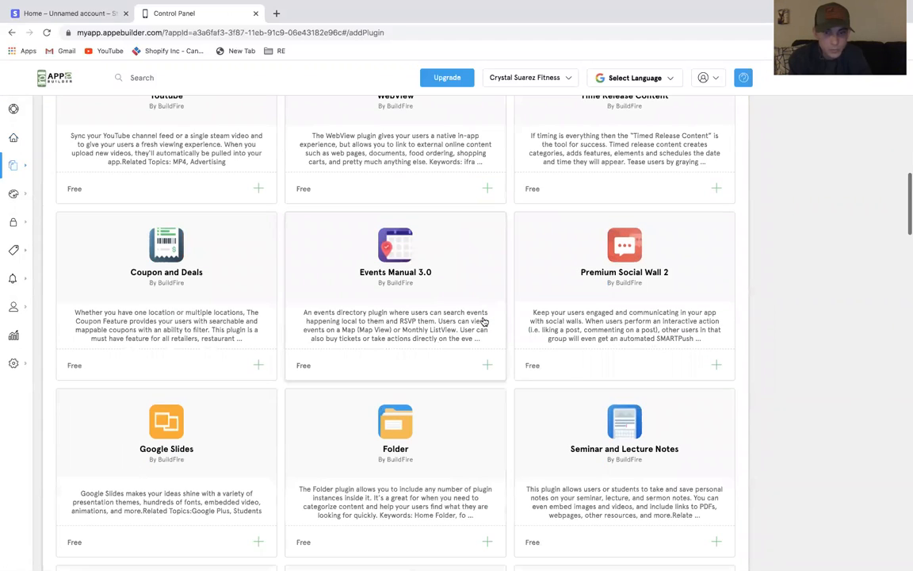
scroll(484, 321, "down", 4)
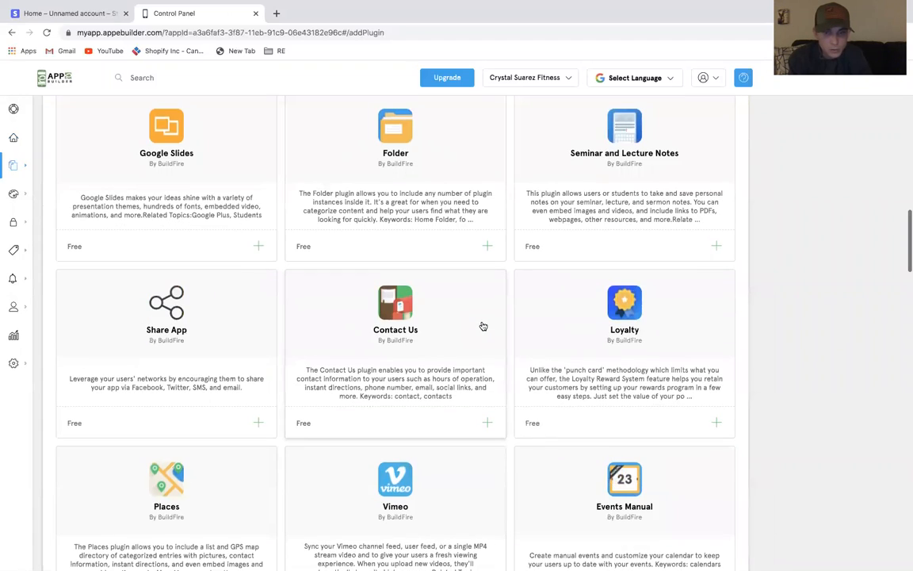
scroll(482, 325, "down", 2)
scroll(483, 326, "down", 2)
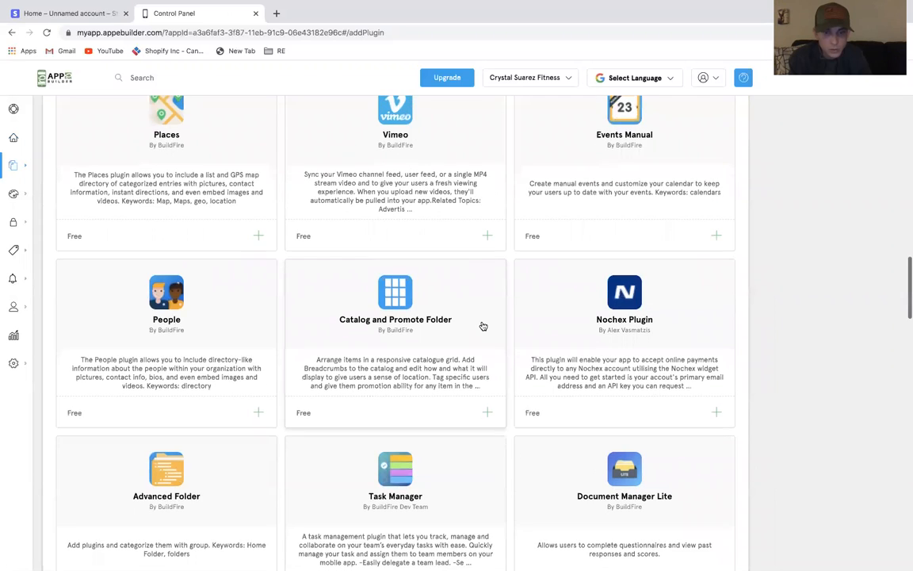
scroll(483, 326, "down", 2)
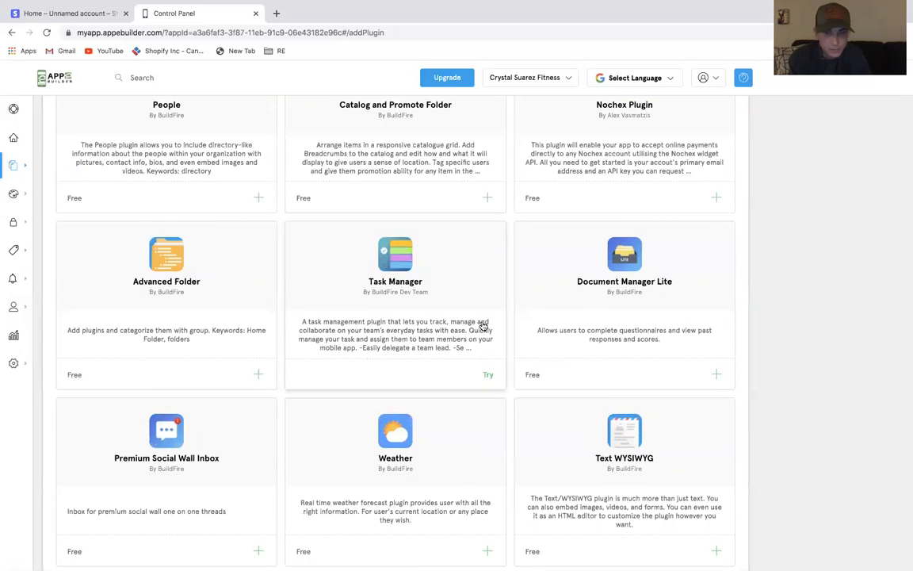
scroll(483, 326, "down", 2)
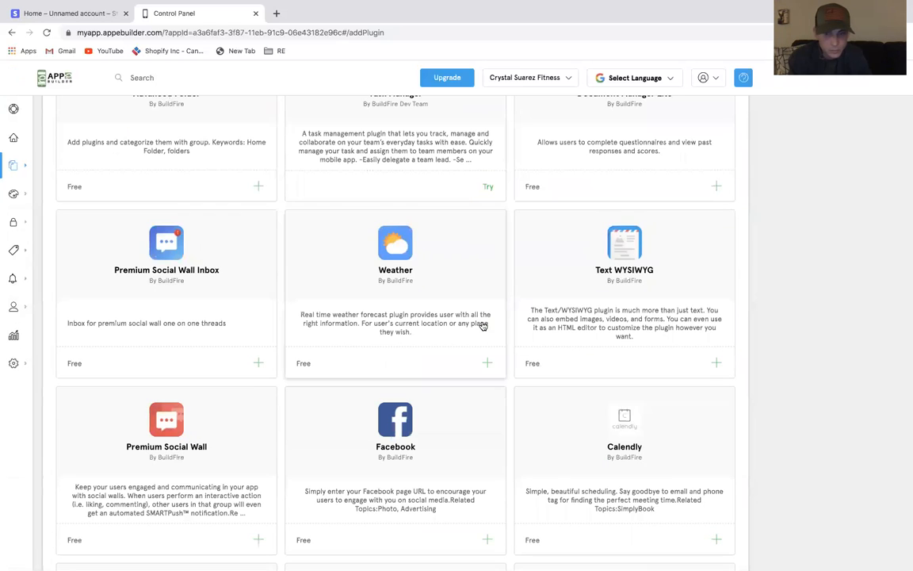
scroll(483, 325, "down", 1)
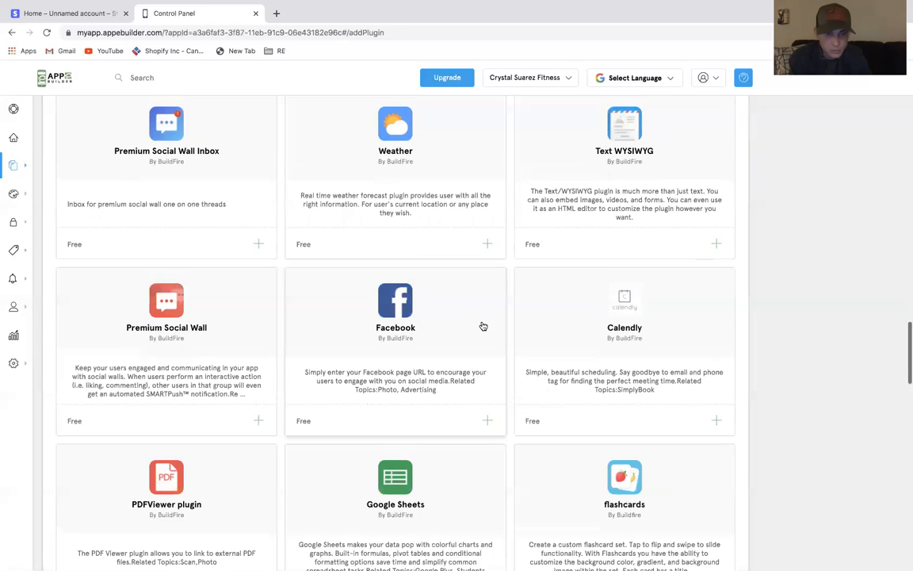
left_click(622, 140)
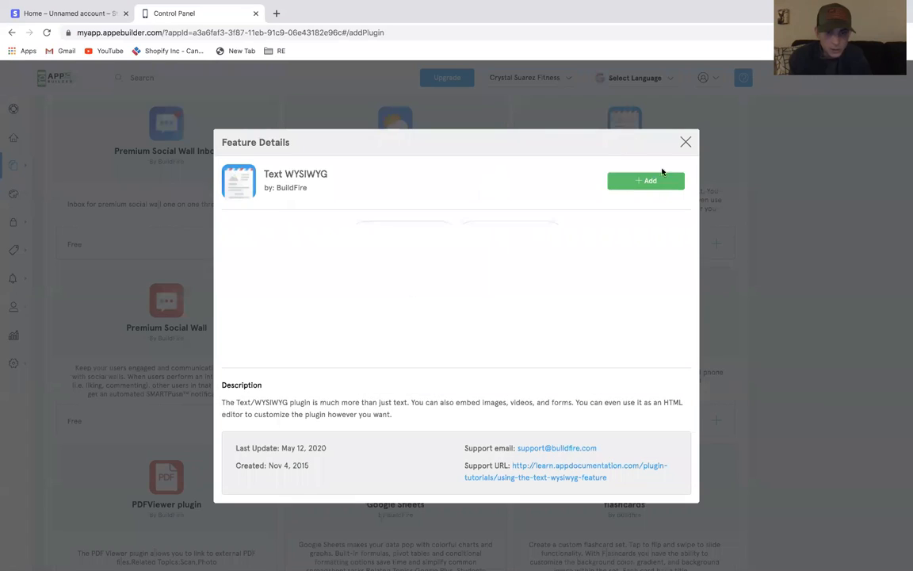
left_click(663, 184)
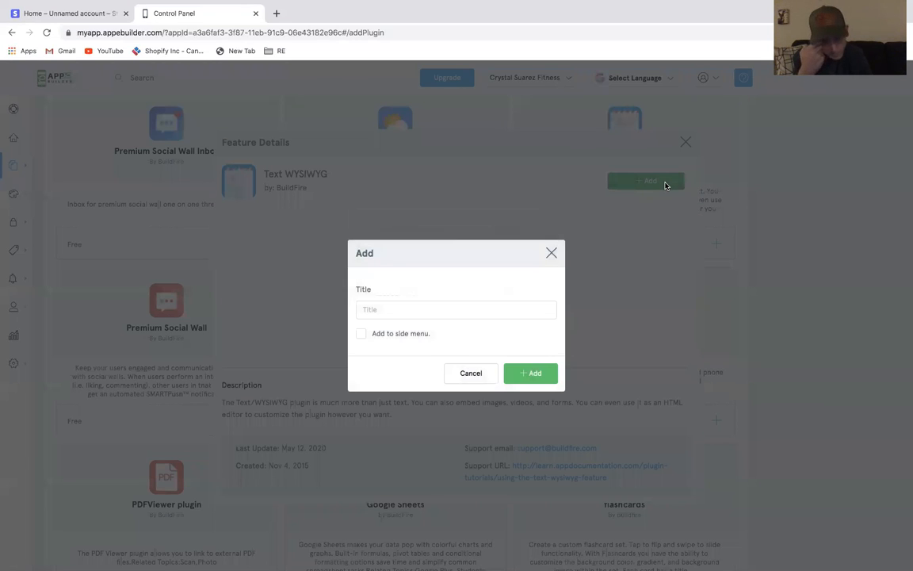
left_click(511, 309)
type("About")
left_click(543, 368)
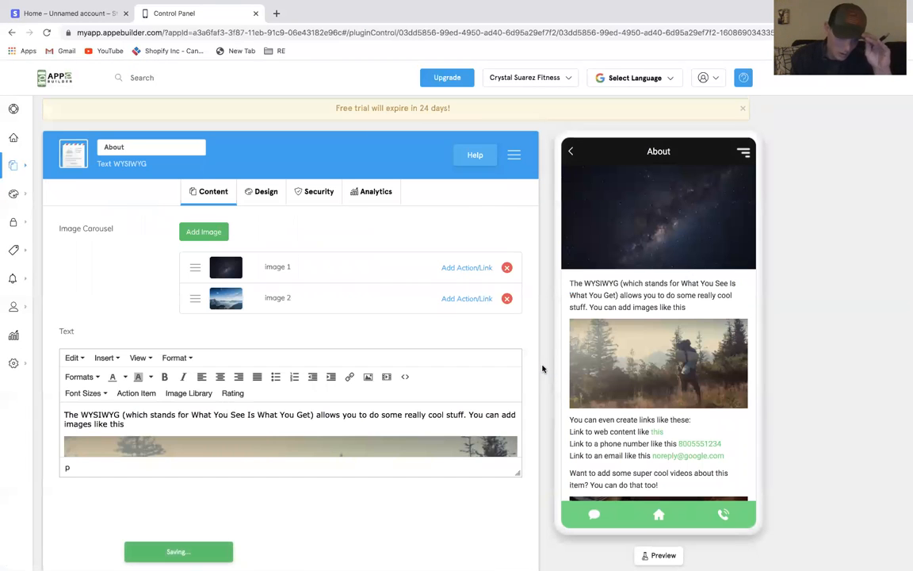
Remove the second image from the About page's carousel and enlarge the text editor
left_click(507, 299)
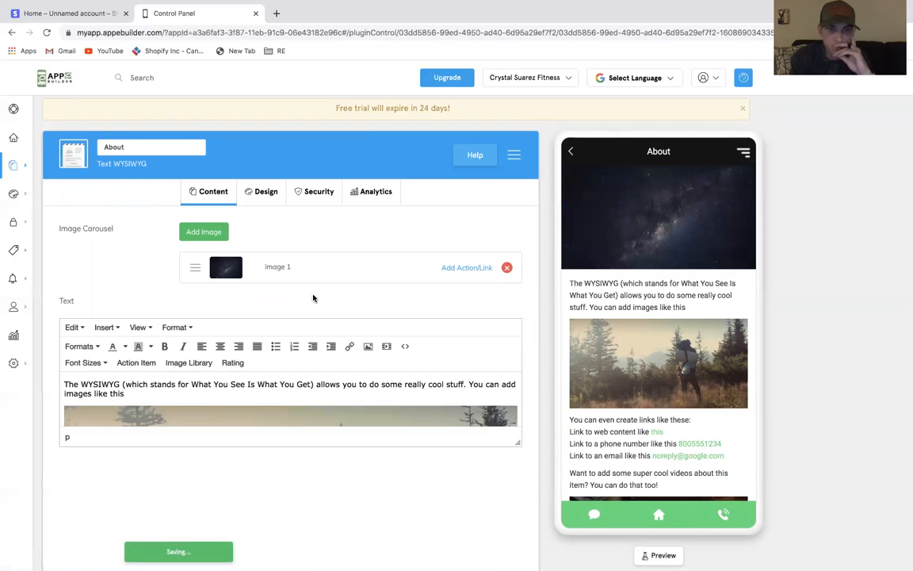
scroll(305, 299, "down", 1)
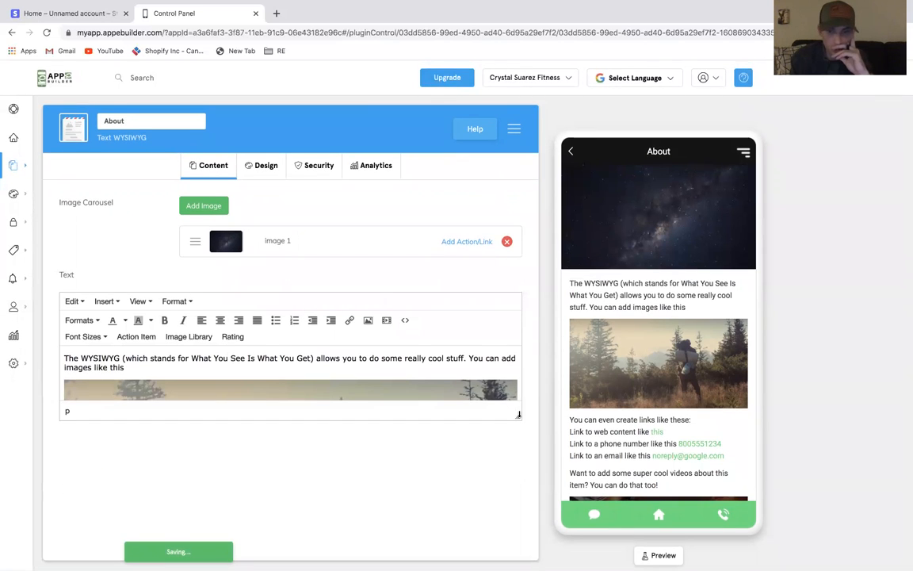
left_click_drag(519, 416, 511, 519)
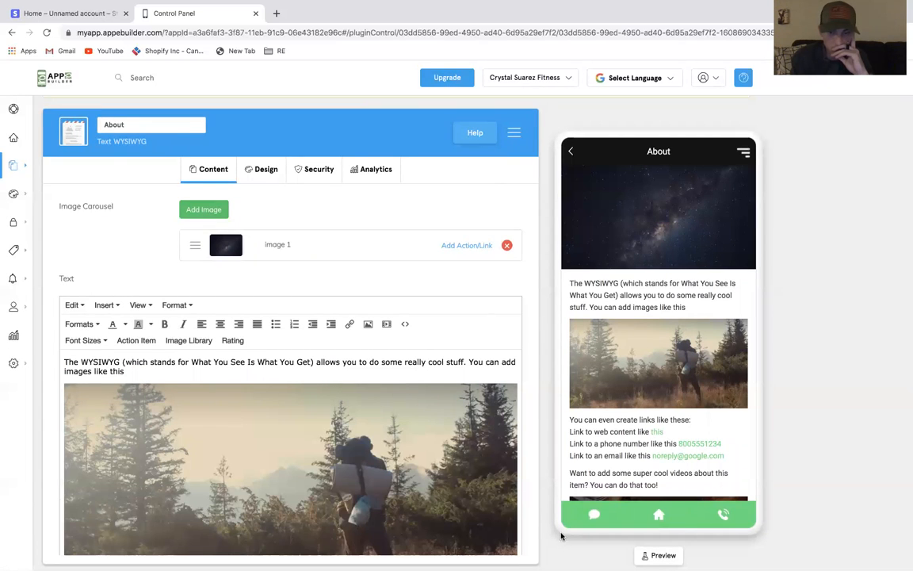
scroll(490, 433, "down", 3)
scroll(486, 455, "up", 3)
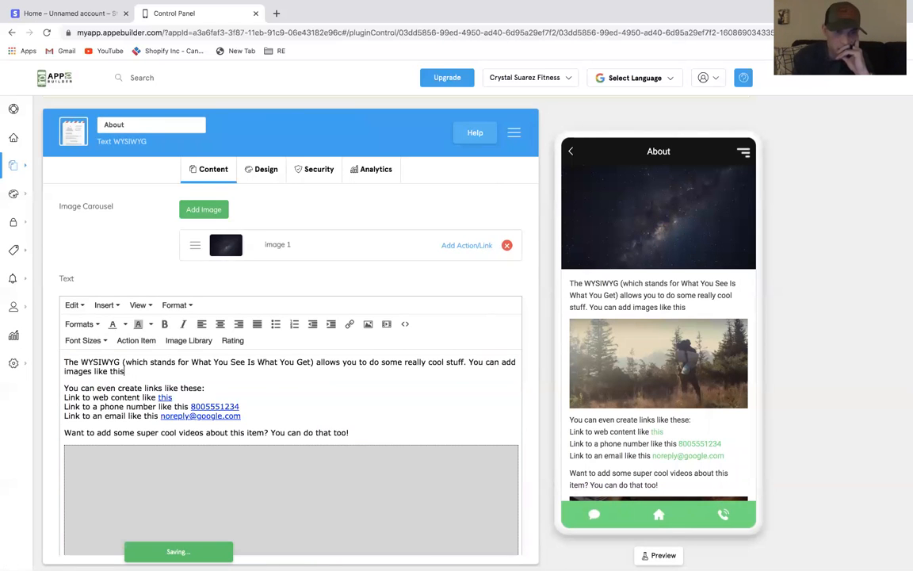
Delete the sample text above the list and replace the list's intro line with 'About section'
left_click_drag(64, 361, 367, 542)
key("BackSpace")
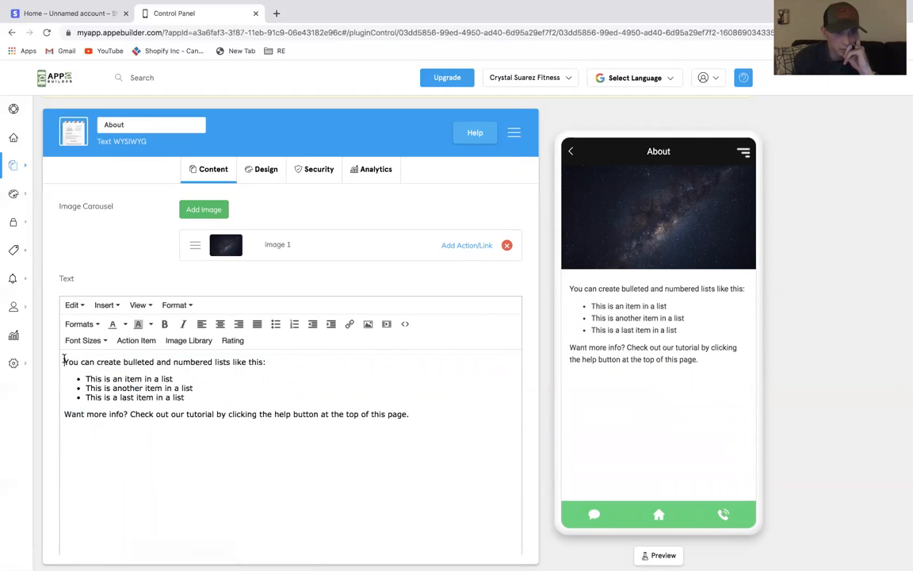
left_click_drag(64, 361, 433, 423)
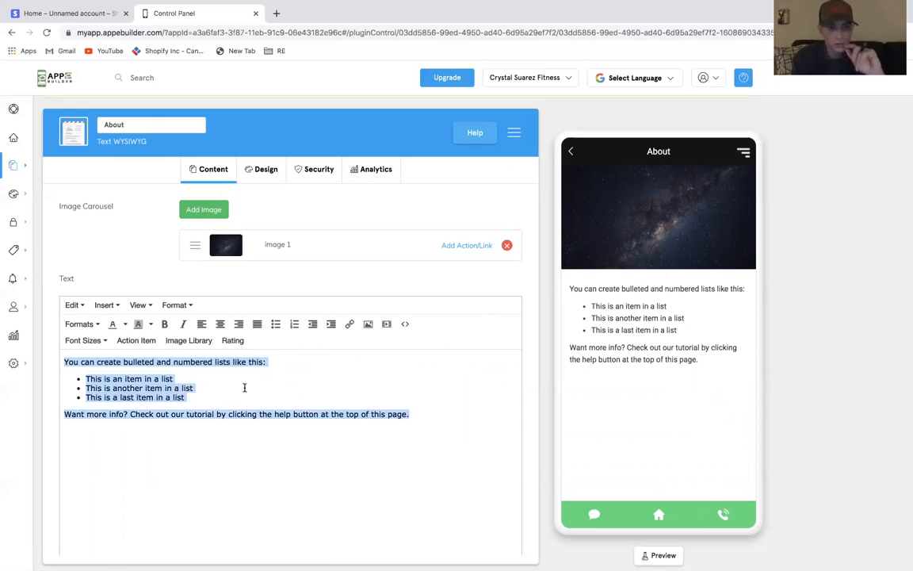
left_click(236, 360)
triple_click(236, 360)
type("About ")
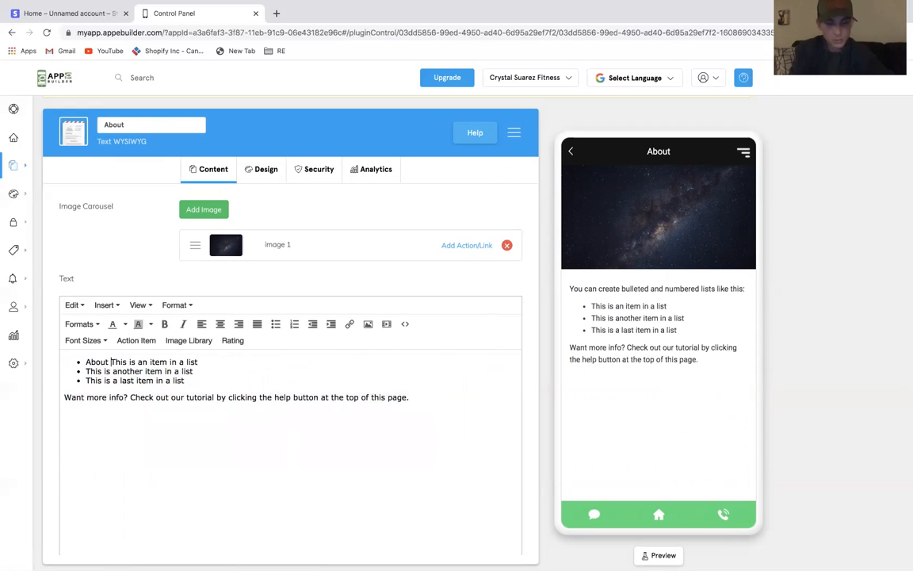
type("section")
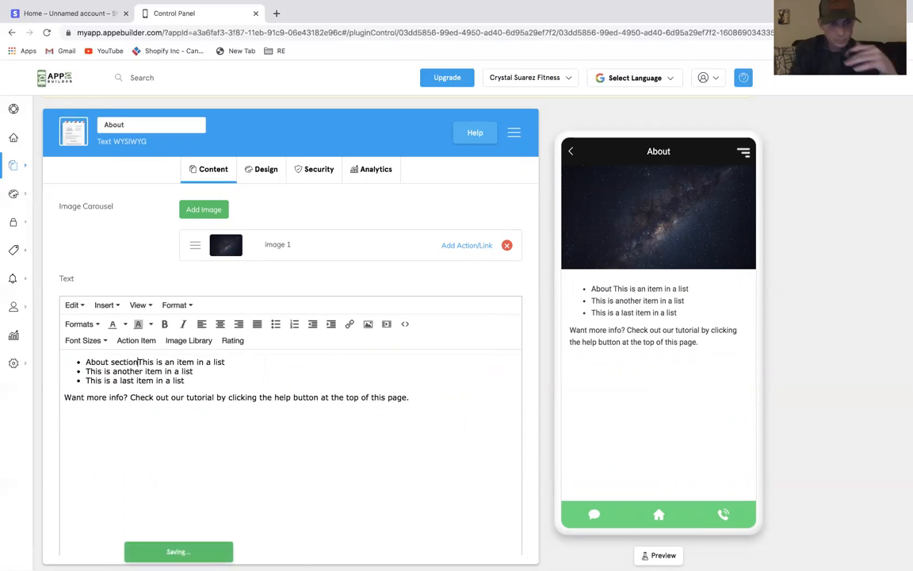
Turn 'About section' into a plain paragraph above the bulleted list
key("Return")
key("Return")
triple_click(90, 362)
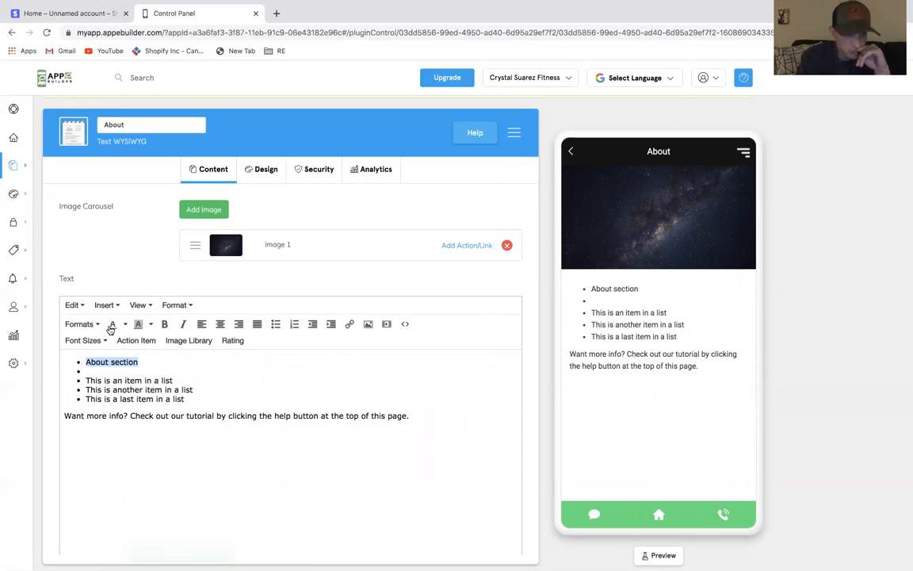
left_click(275, 323)
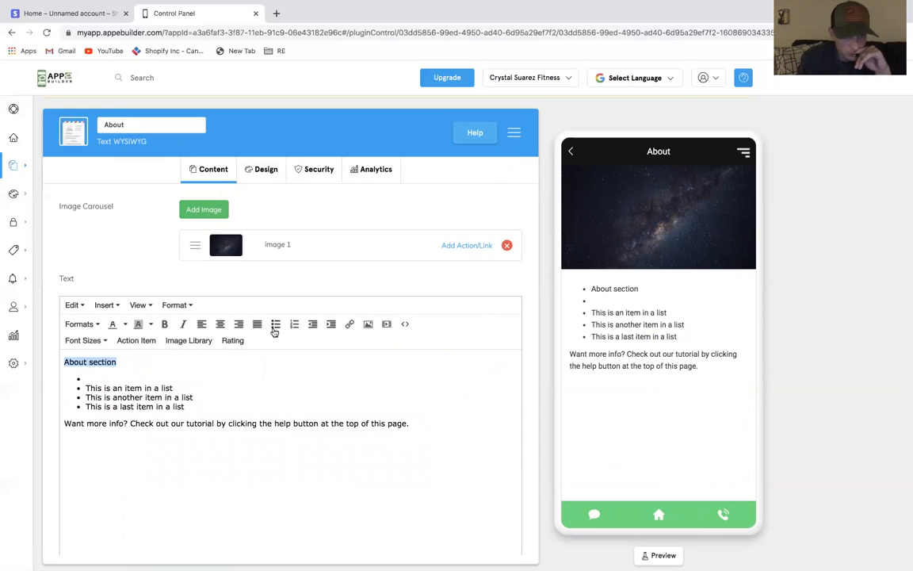
left_click(199, 372)
key("BackSpace")
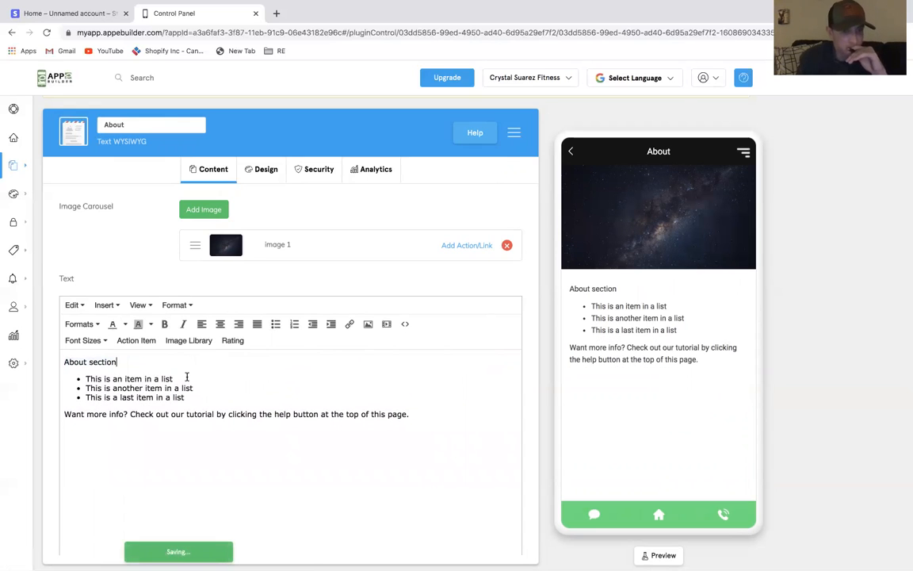
Add empty lines after the bulleted list and above 'About section'
key("Return")
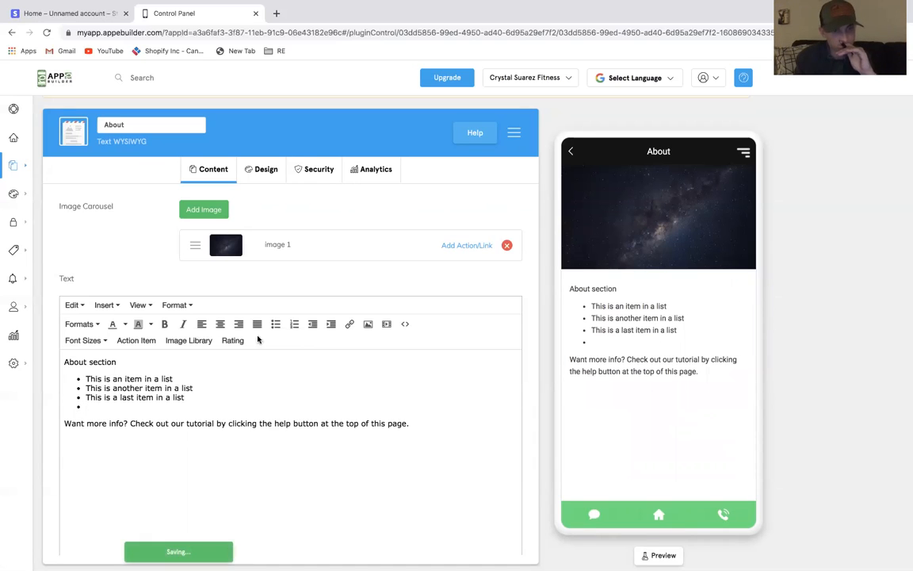
left_click(275, 323)
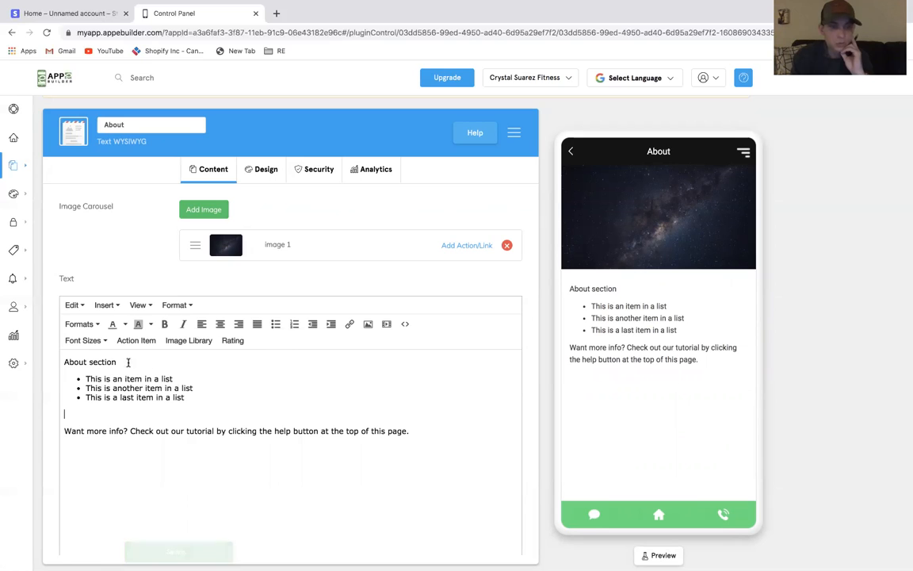
left_click(65, 362)
key("Return")
key("Up")
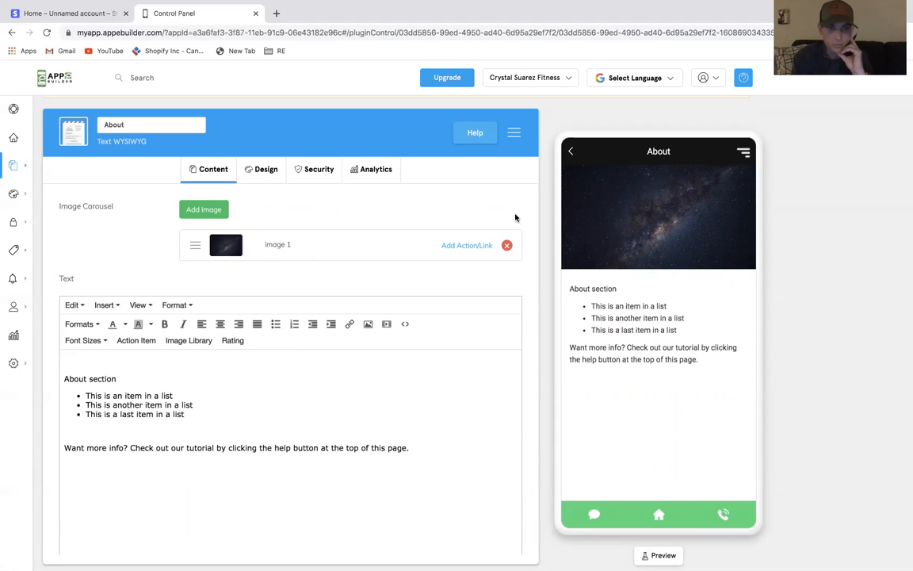
Replace the carousel image with the photo of Crystal in the red top from My Images
left_click(479, 246)
left_click(389, 259)
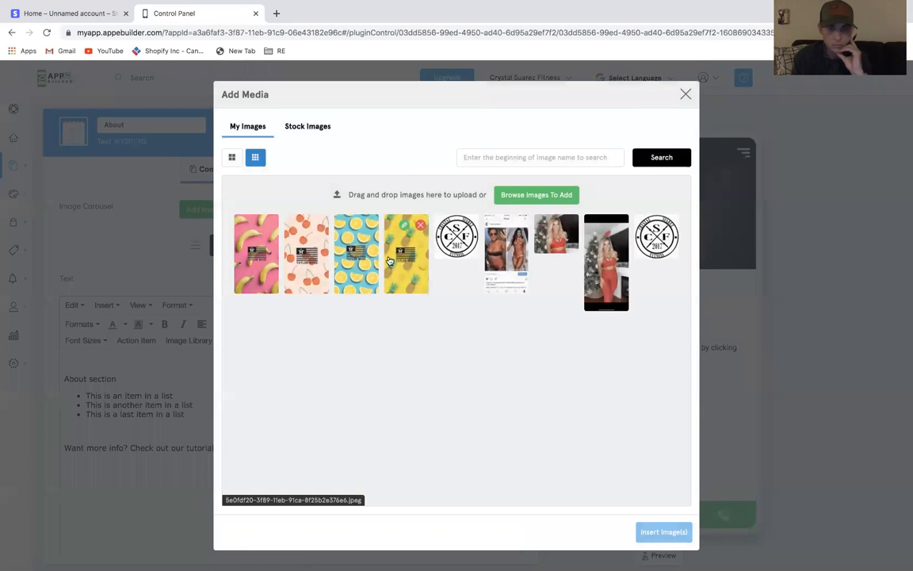
left_click(567, 247)
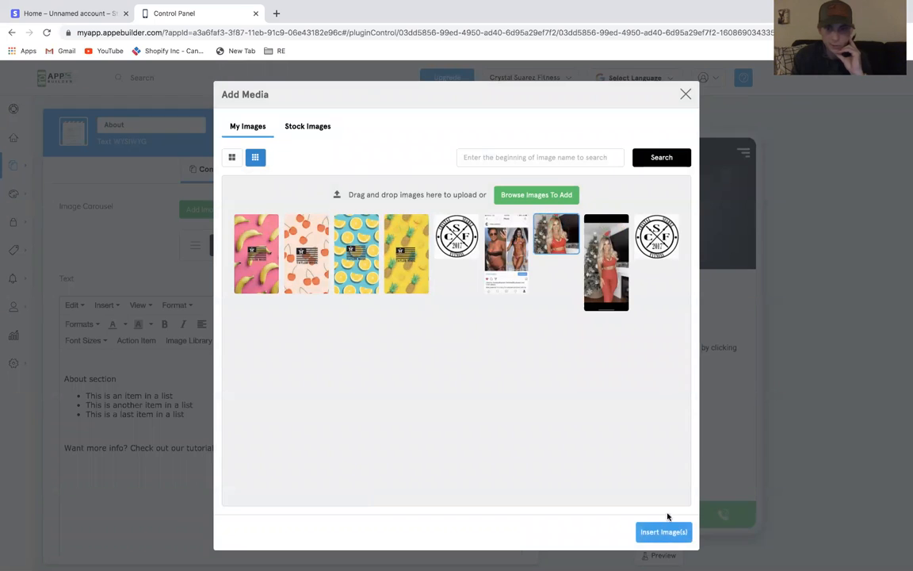
left_click(663, 530)
left_click(674, 433)
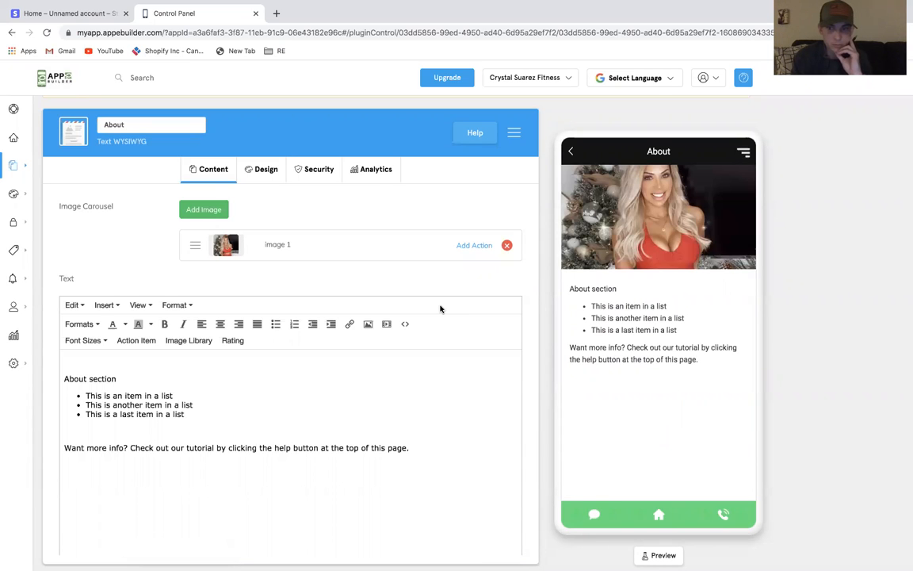
Try inserting the circular logo from the image library as a responsive full-width image at the top of the text, then delete it
left_click(102, 362)
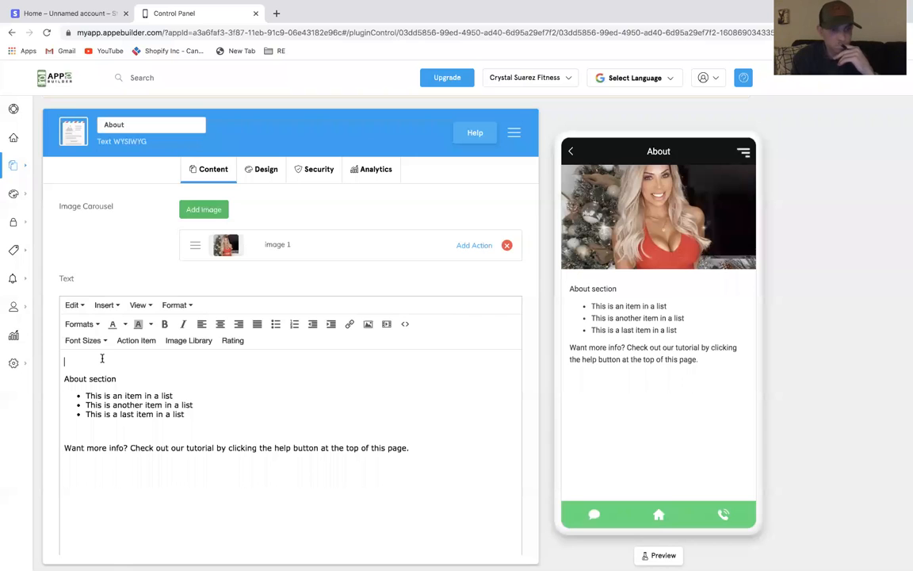
left_click(188, 341)
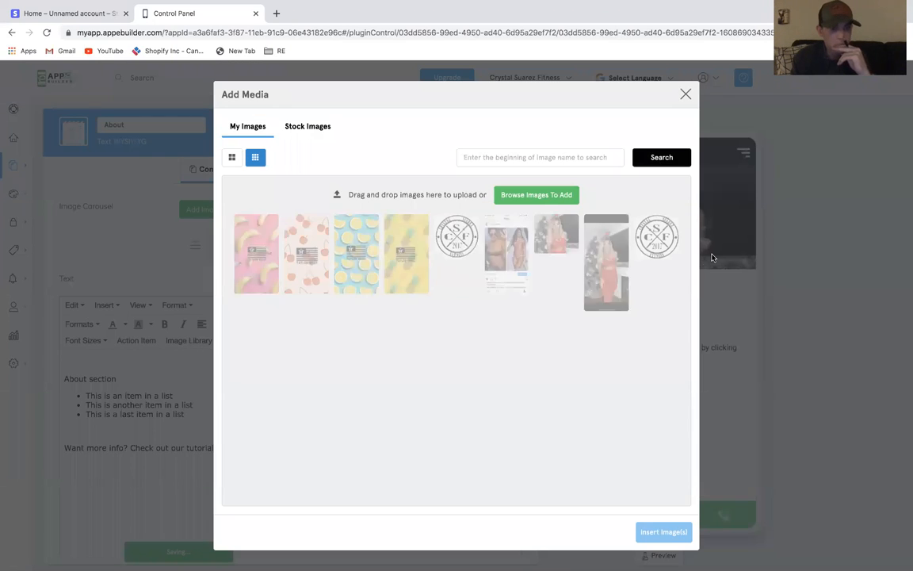
left_click(656, 236)
left_click(663, 532)
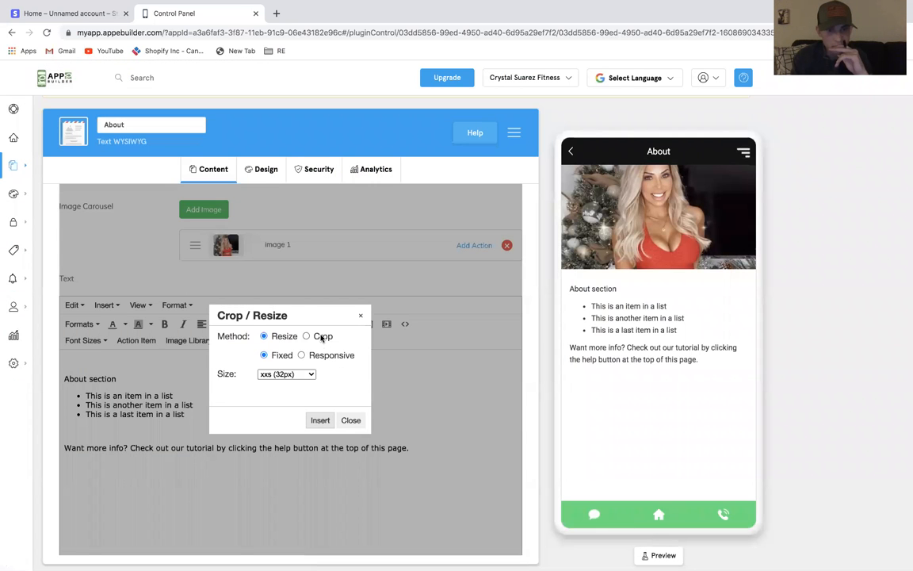
left_click(311, 356)
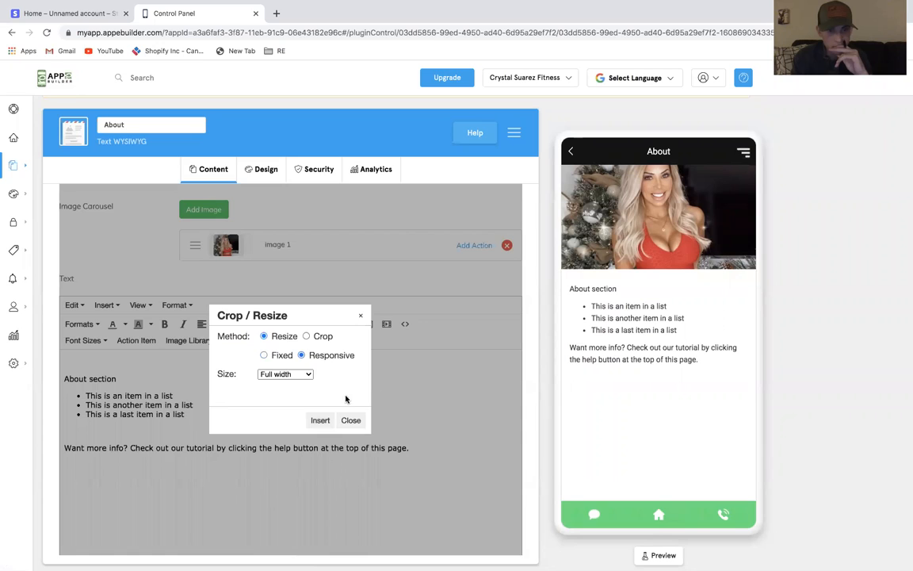
left_click(320, 420)
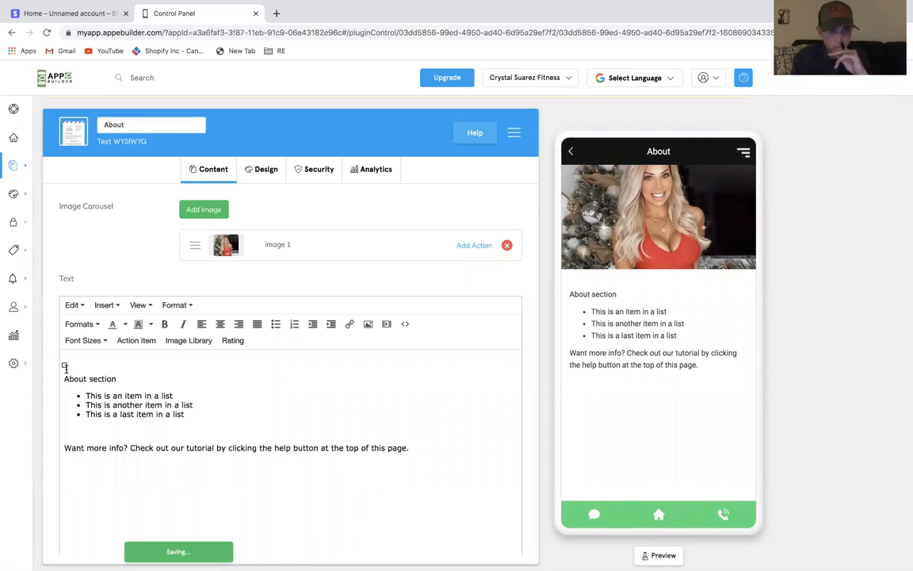
key("BackSpace")
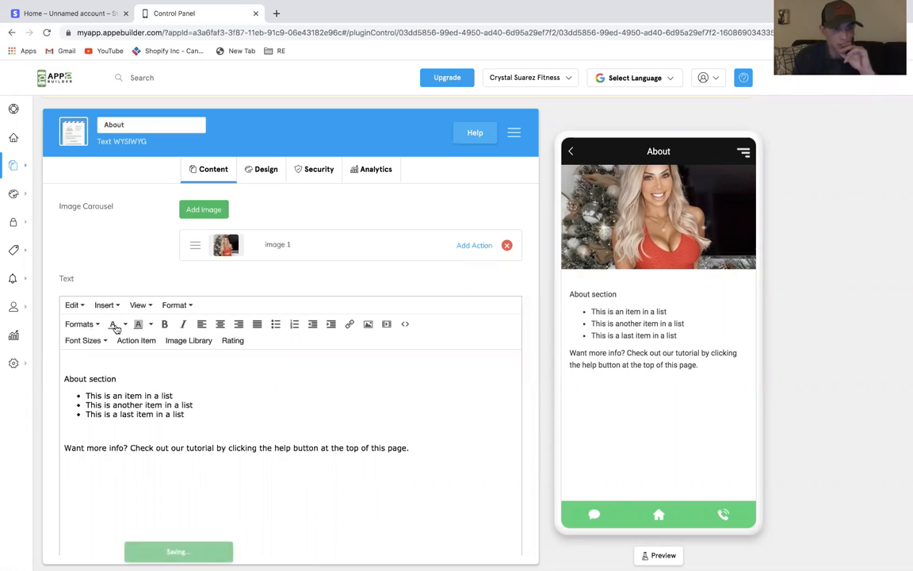
Insert the circular CSF logo from My Images at the top of the text, resized to a fixed 1080 (1080px)
left_click(180, 340)
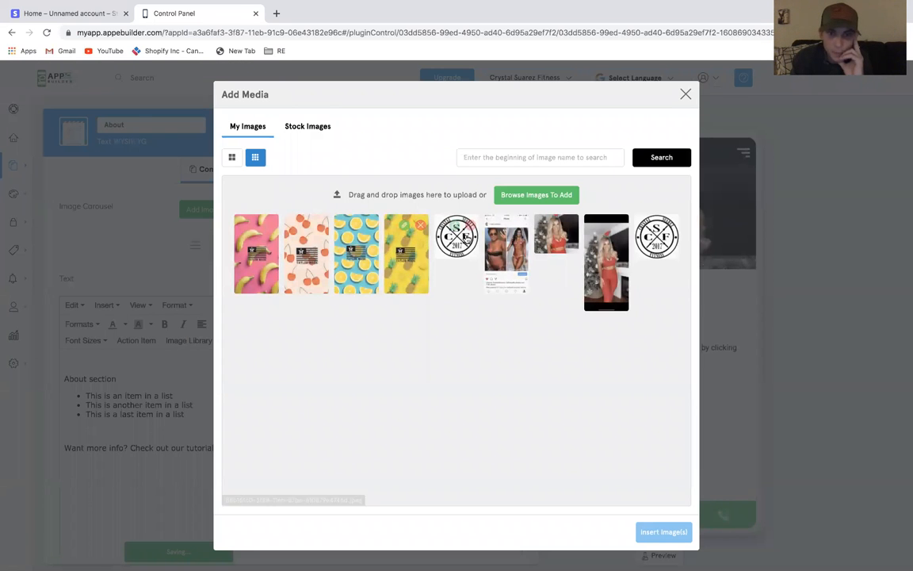
left_click(656, 238)
left_click(663, 532)
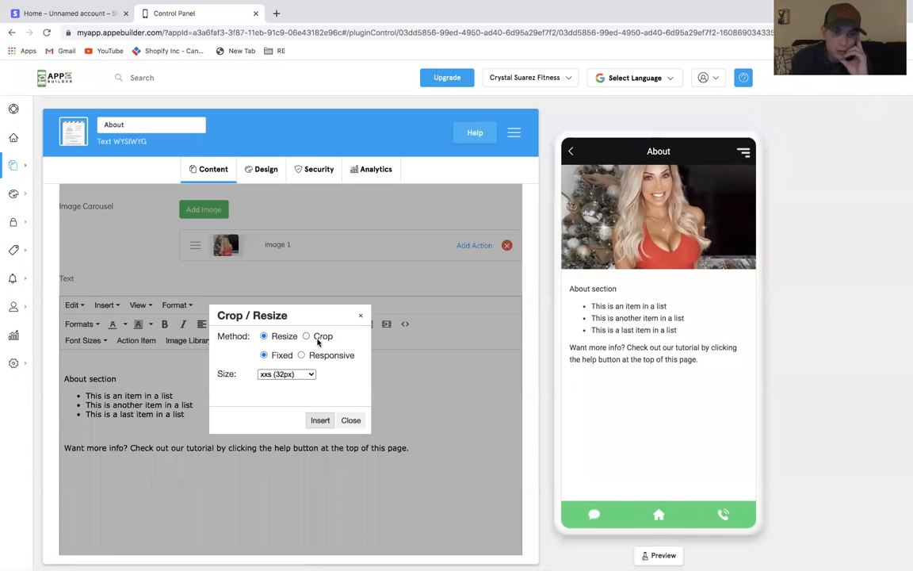
left_click(292, 372)
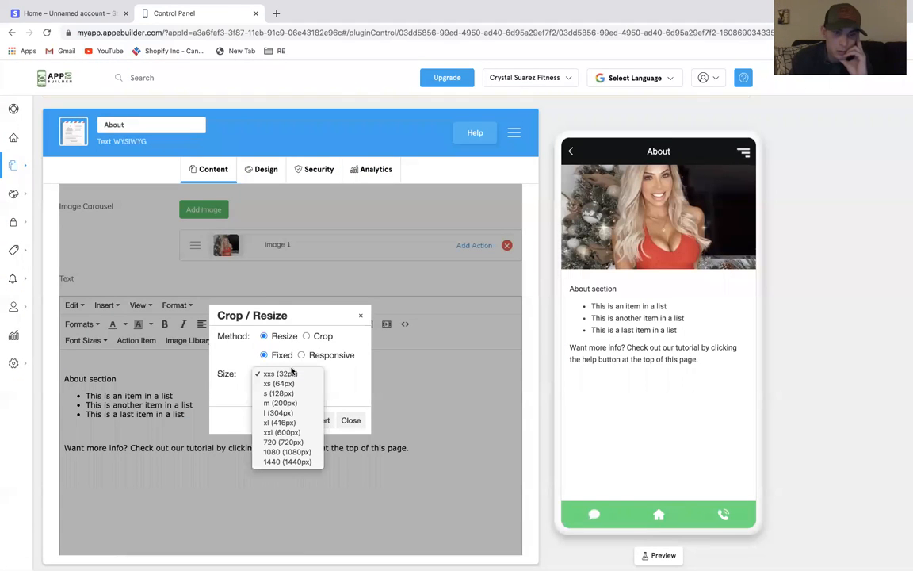
left_click(302, 454)
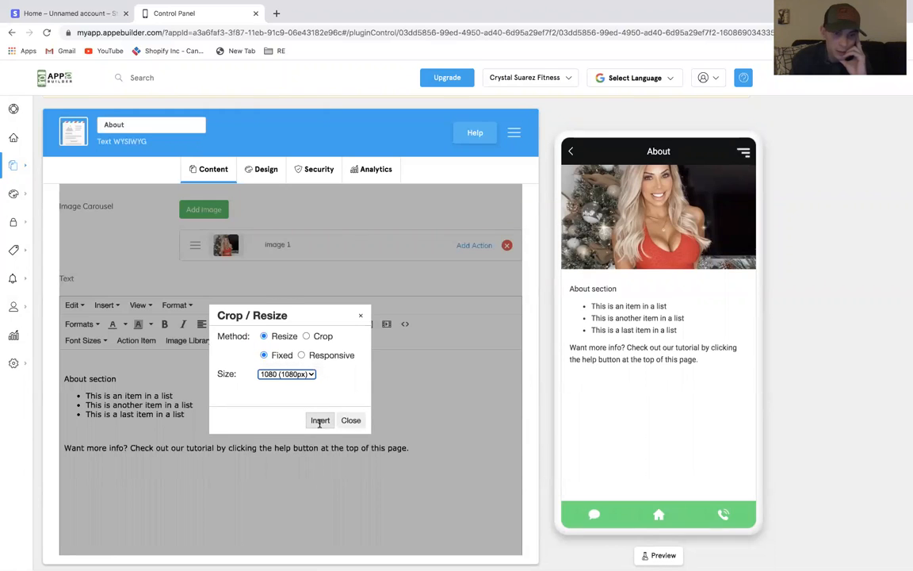
left_click(320, 420)
scroll(343, 424, "down", 2)
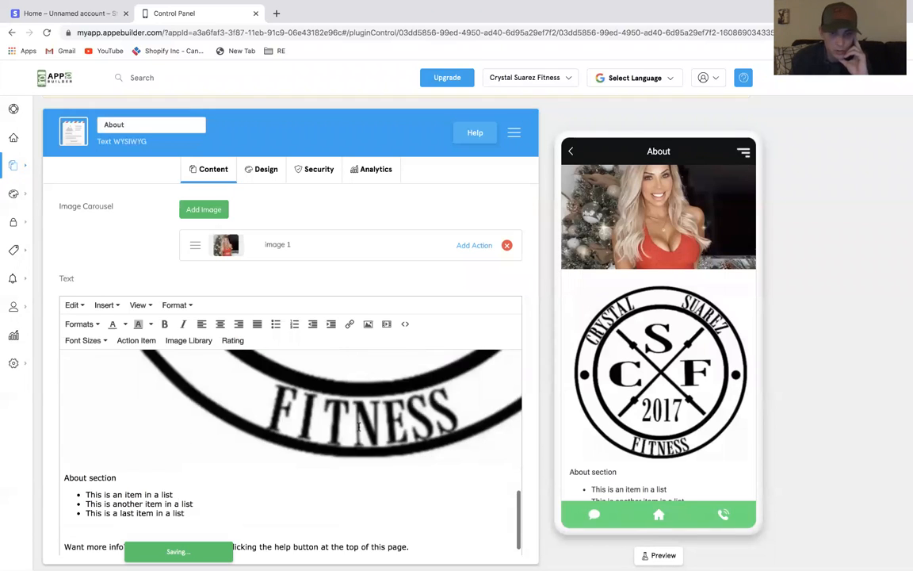
scroll(381, 390, "up", 5)
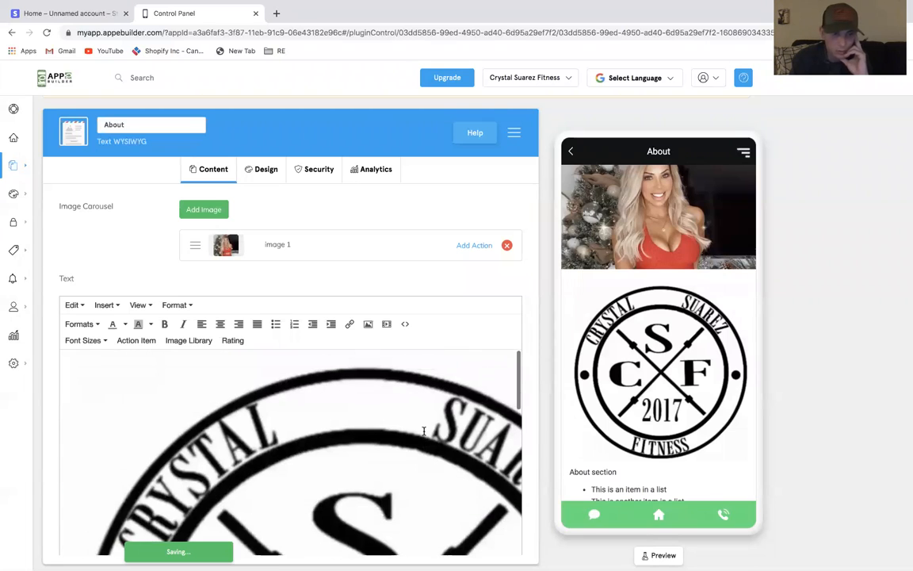
Shrink the inserted logo to a small thumbnail of about 50 px above 'About section'
left_click(107, 374)
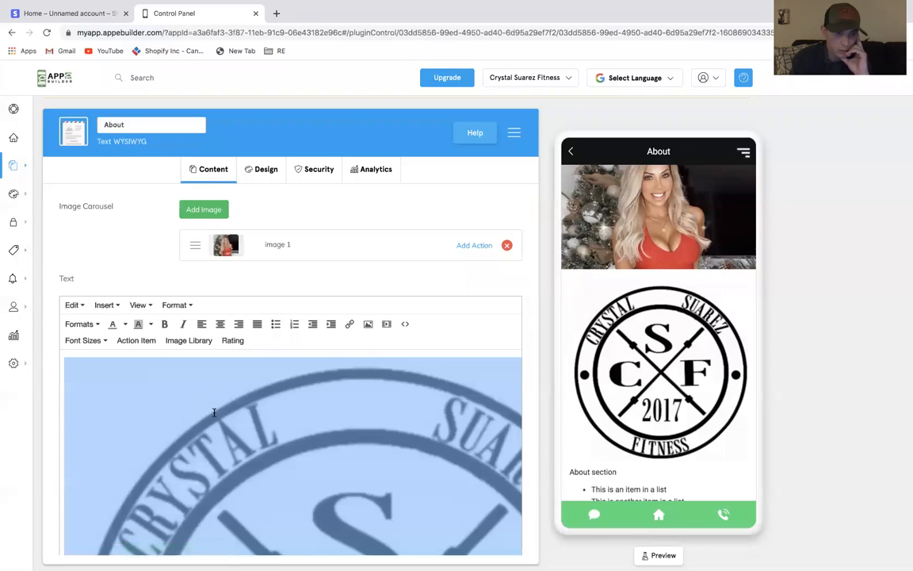
left_click_drag(66, 360, 199, 449)
left_click_drag(64, 358, 181, 462)
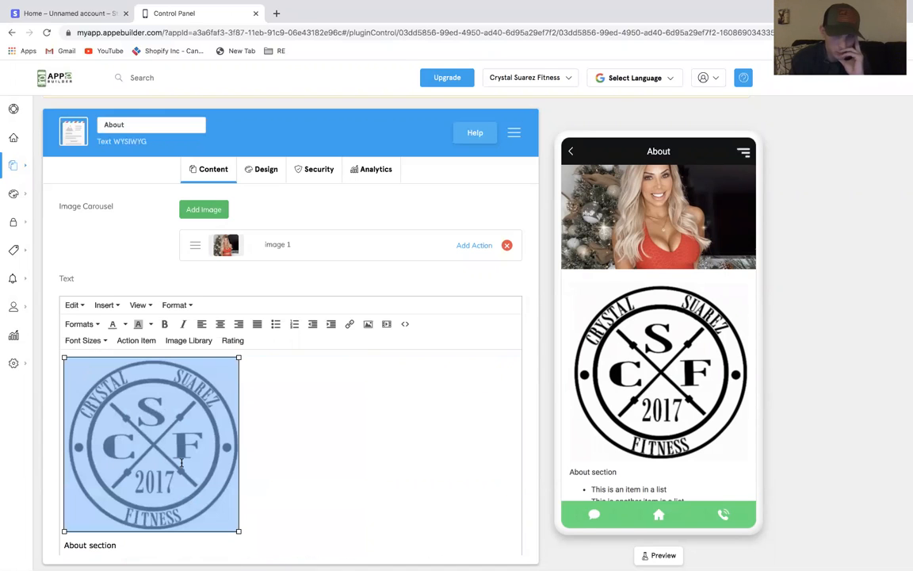
left_click_drag(236, 531, 111, 405)
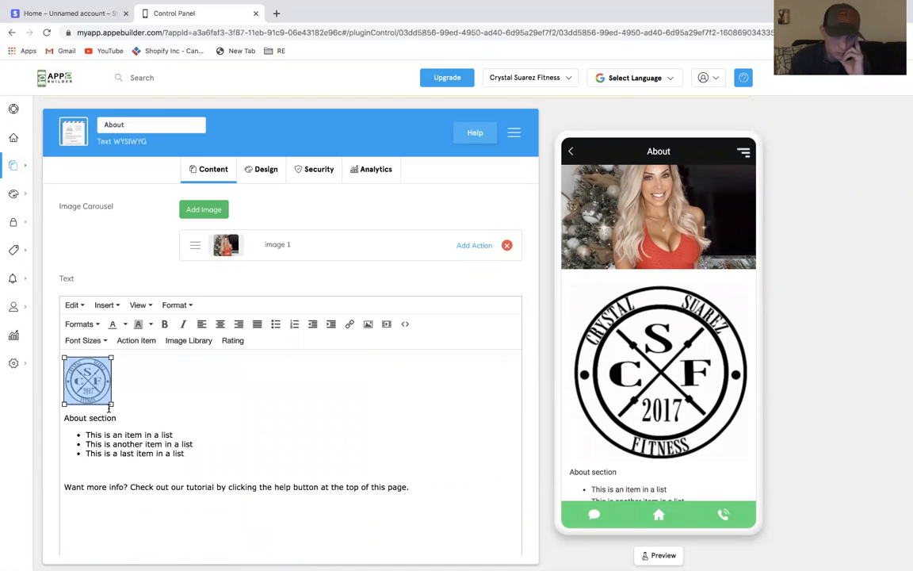
left_click(164, 398)
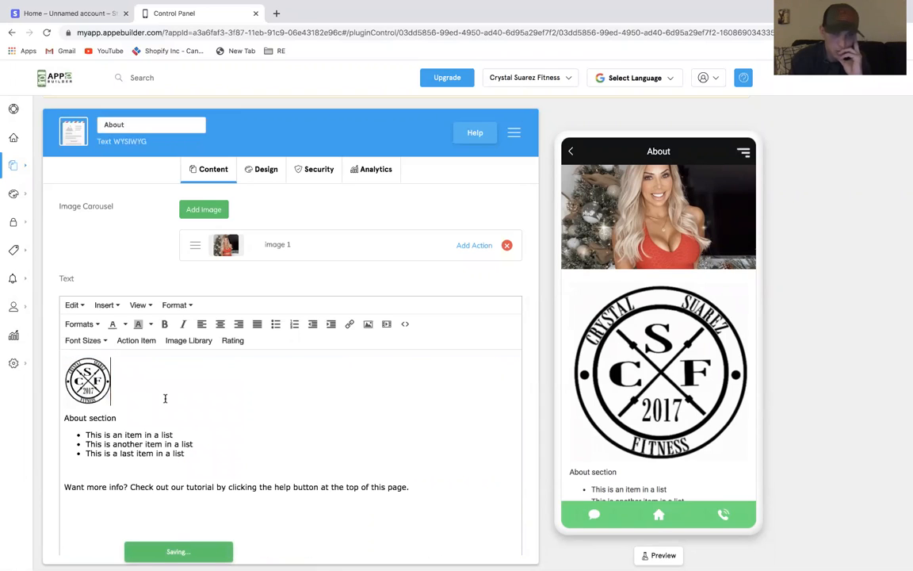
Go back to My Features and reopen the About Text WYSIWYG feature
scroll(166, 422, "down", 1)
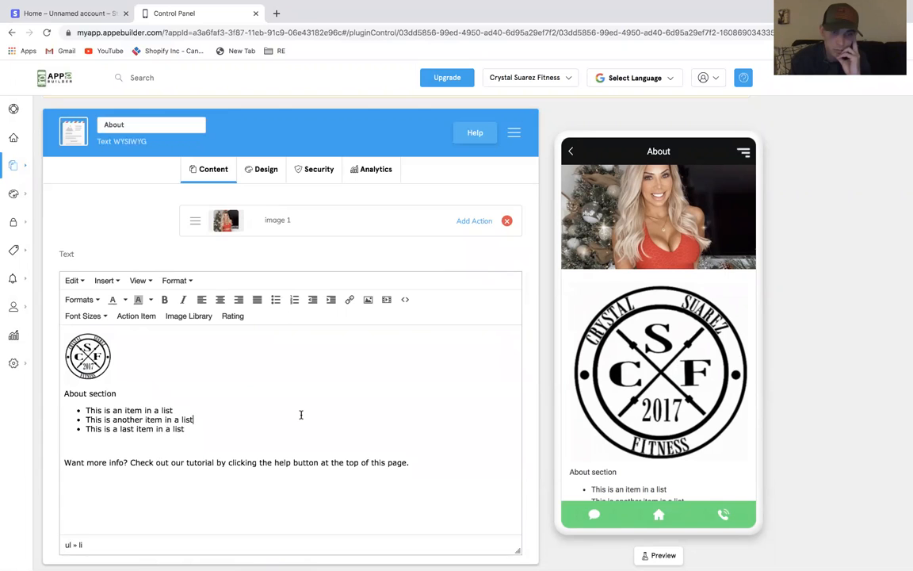
scroll(300, 415, "up", 1)
left_click(572, 153)
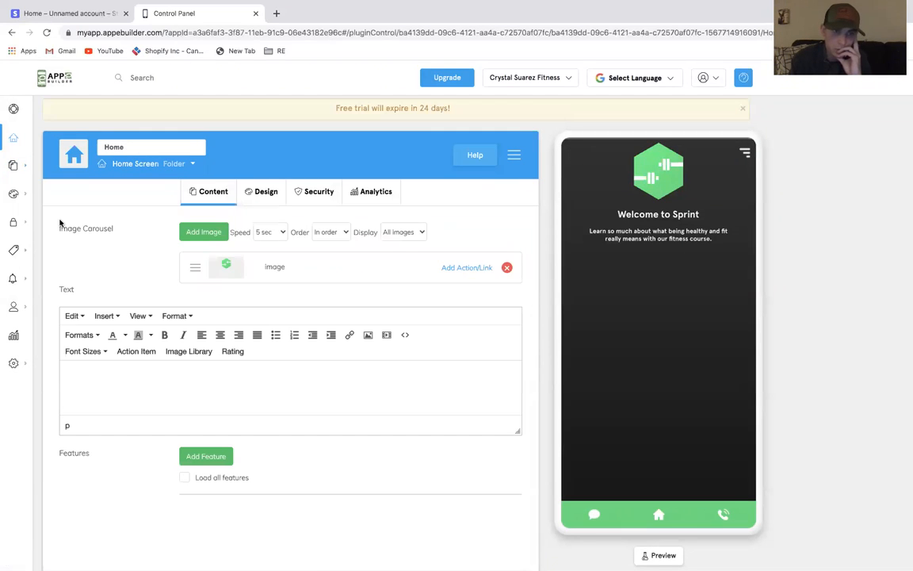
mouse_move(83, 222)
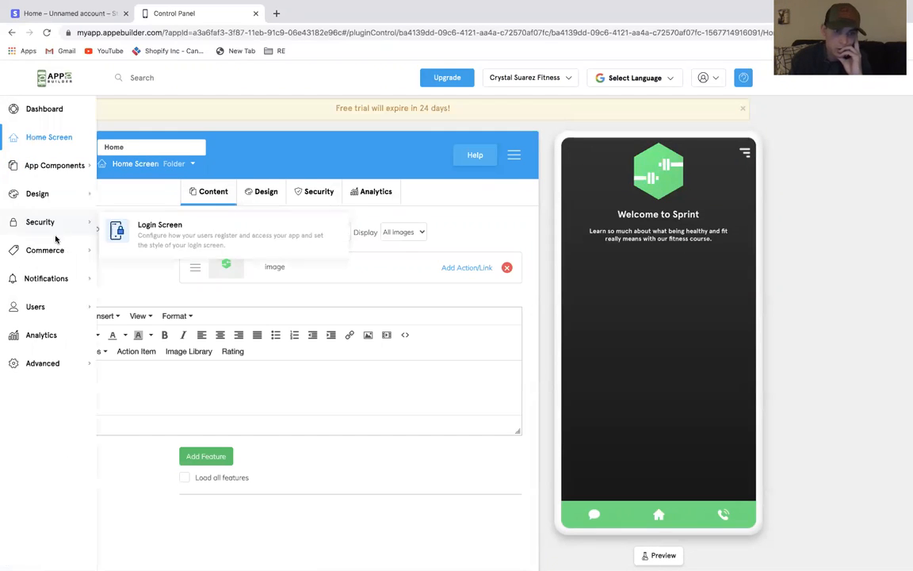
mouse_move(83, 174)
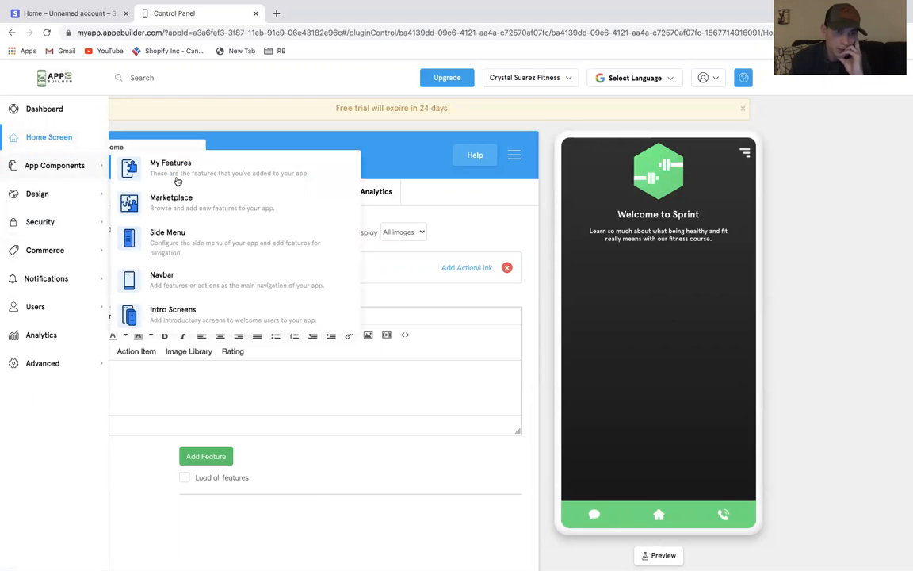
left_click(159, 162)
scroll(164, 530, "down", 1)
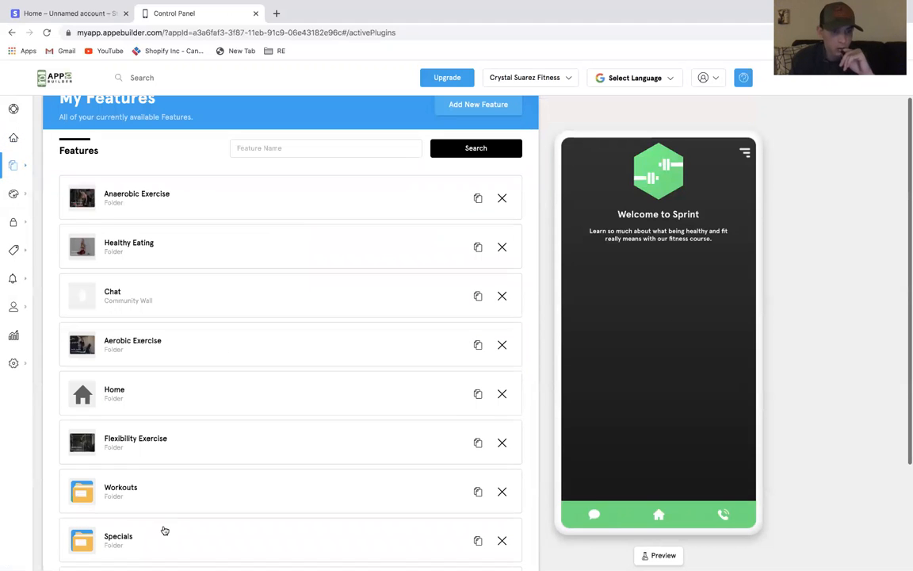
scroll(294, 451, "down", 3)
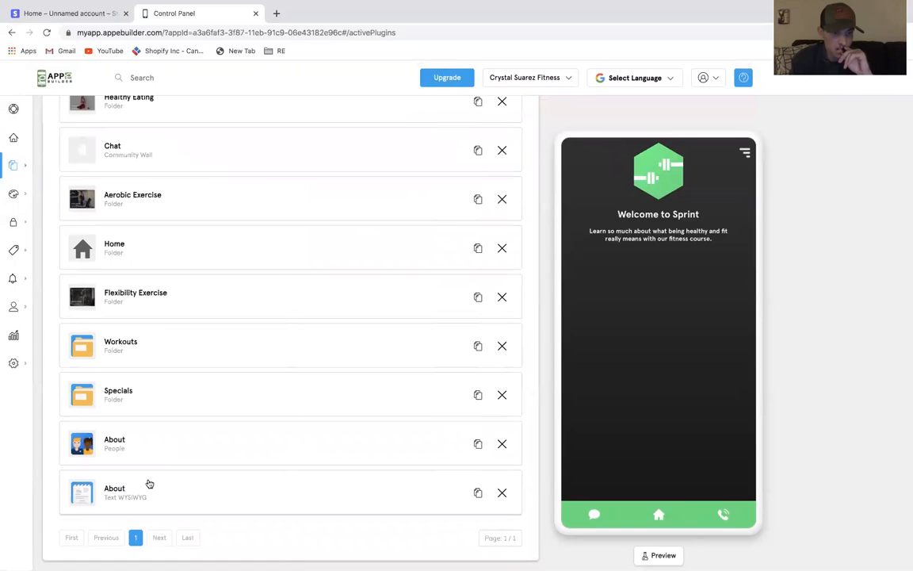
left_click(149, 485)
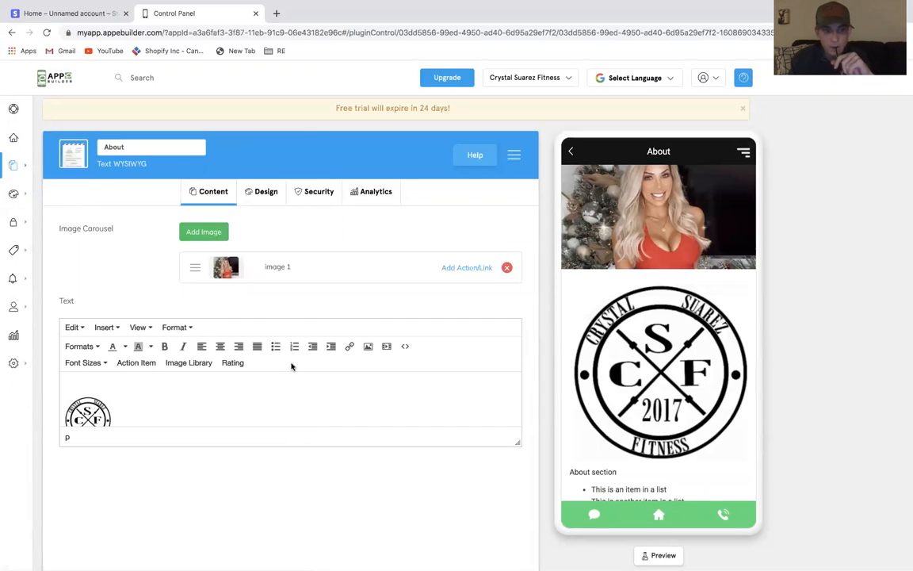
Enlarge the text editor and resize the logo thumbnail to about 45 px square
left_click_drag(519, 418, 163, 512)
left_click(112, 466)
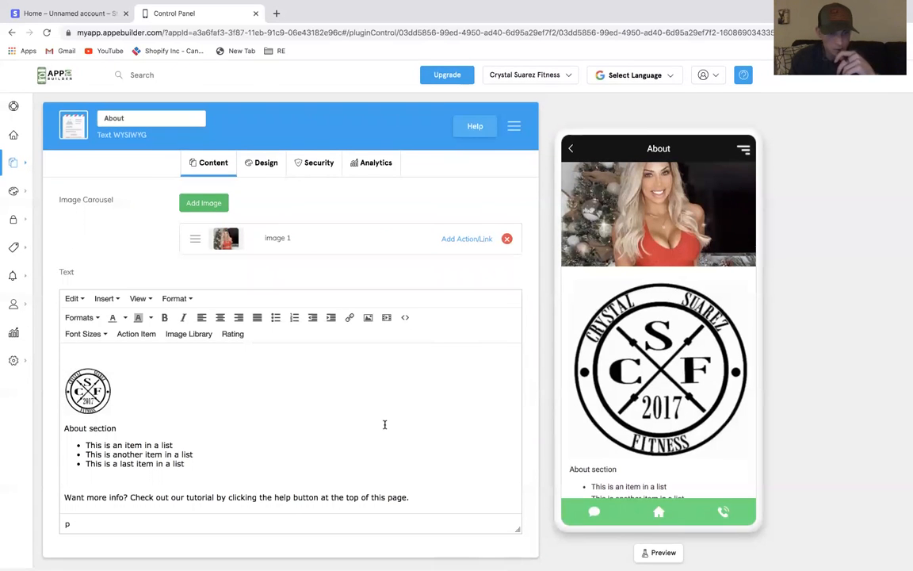
left_click(176, 378)
left_click(91, 370)
left_click(108, 387)
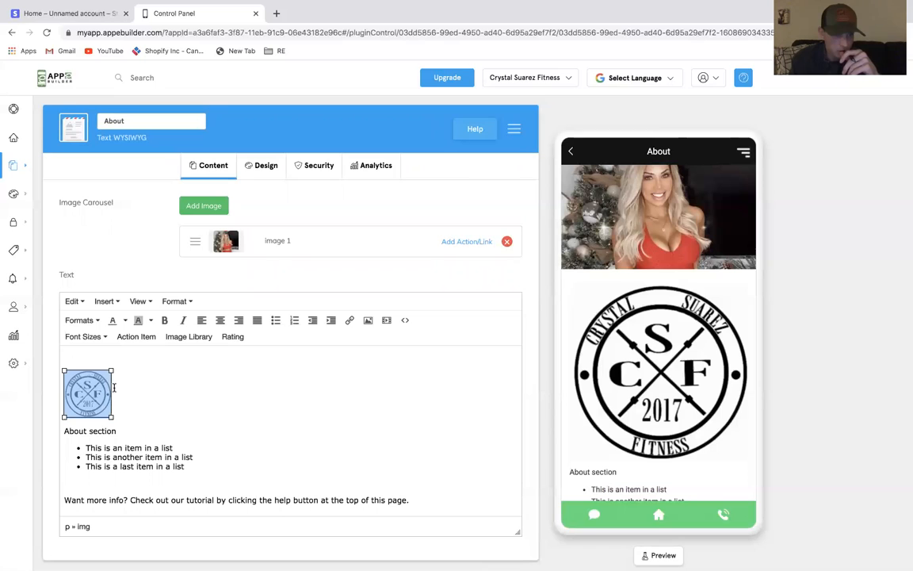
left_click_drag(111, 416, 89, 395)
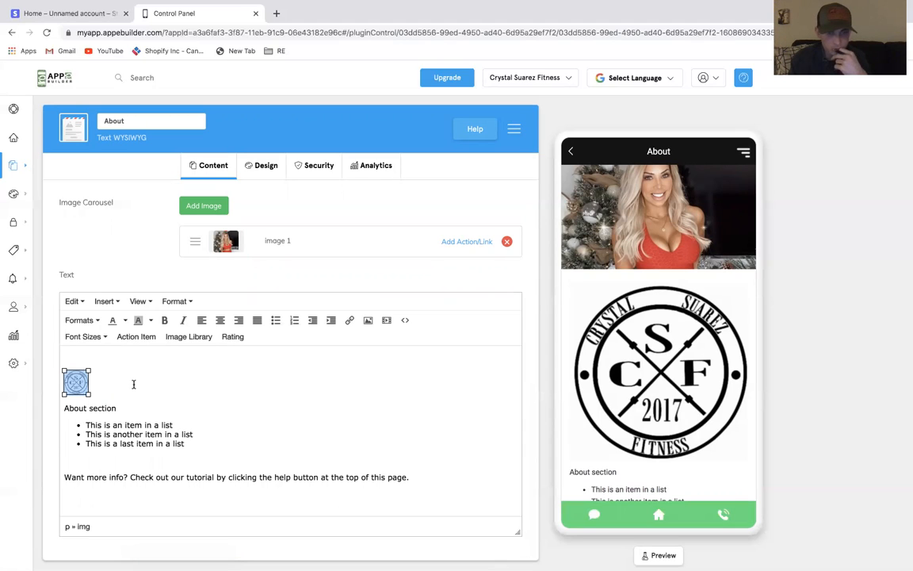
left_click(92, 392)
left_click(75, 380)
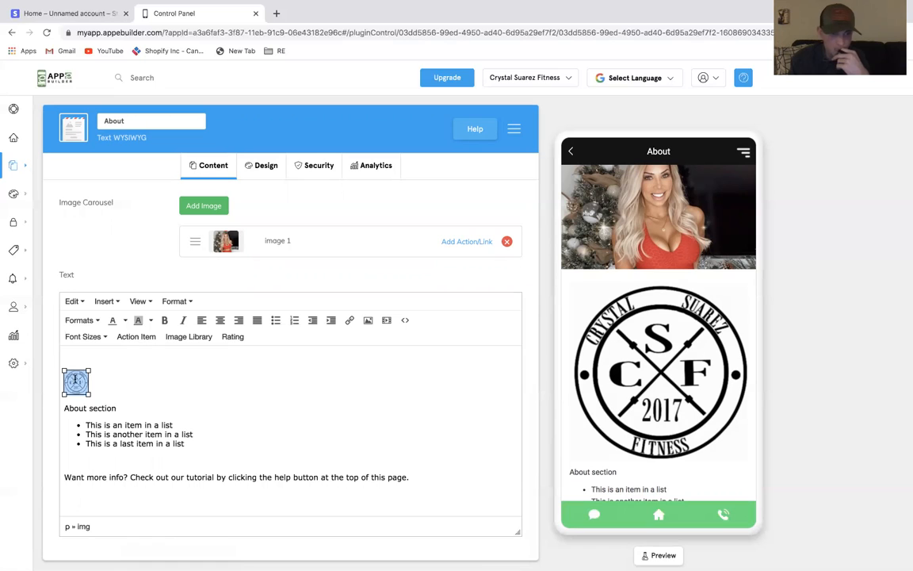
left_click_drag(89, 394, 103, 407)
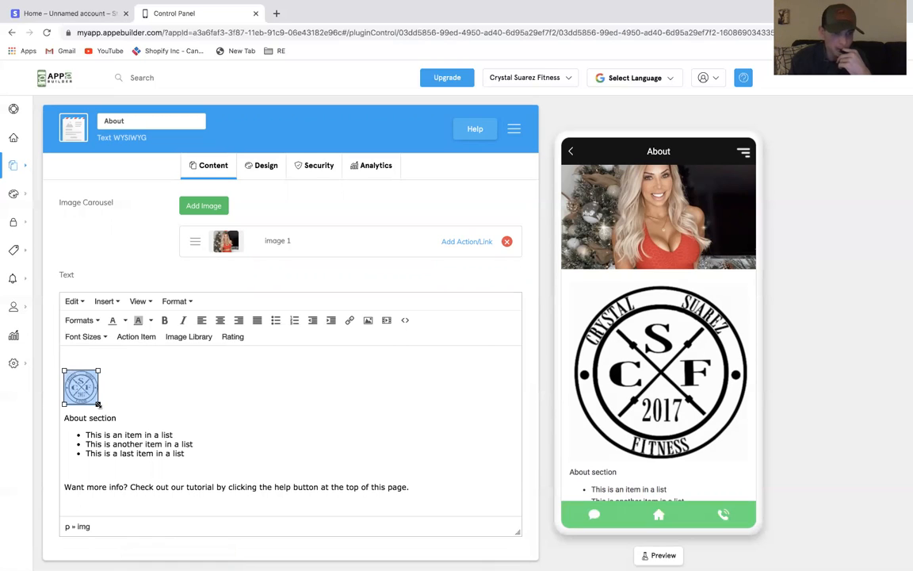
Return to My Features and delete the About People feature
left_click(573, 150)
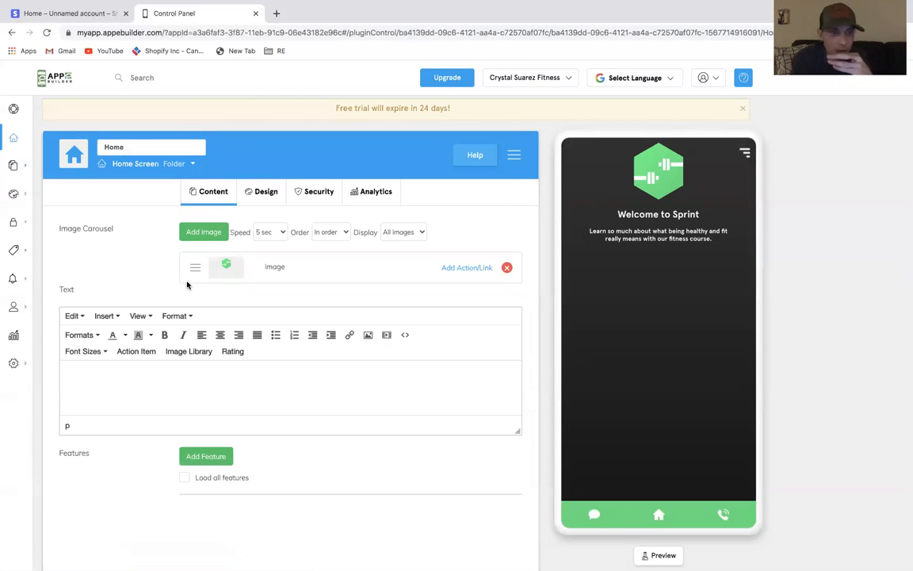
mouse_move(61, 131)
left_click(174, 158)
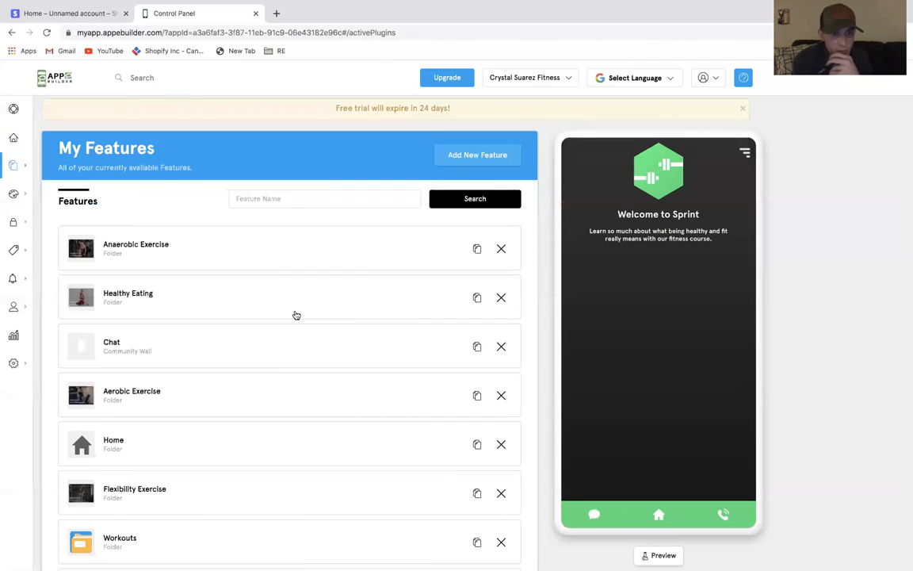
scroll(295, 314, "down", 3)
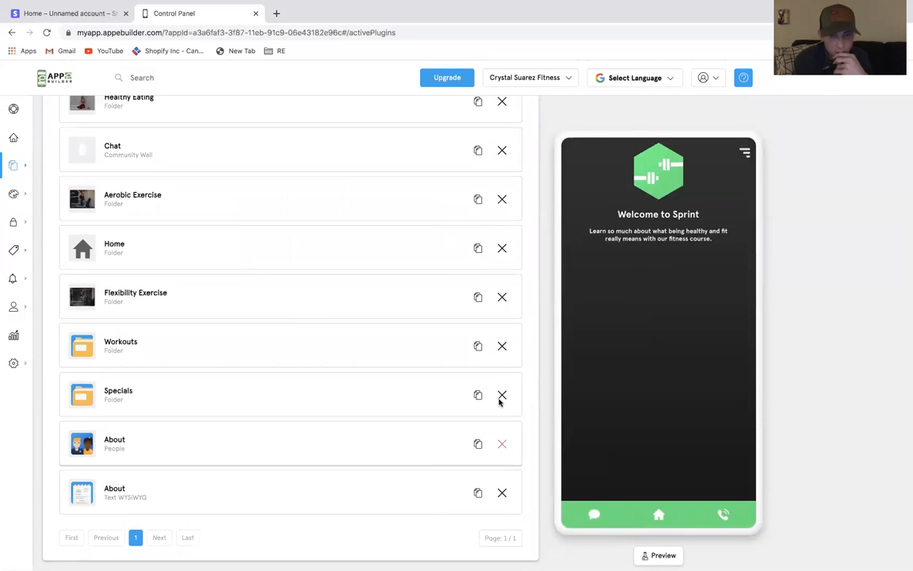
left_click(502, 444)
left_click(652, 352)
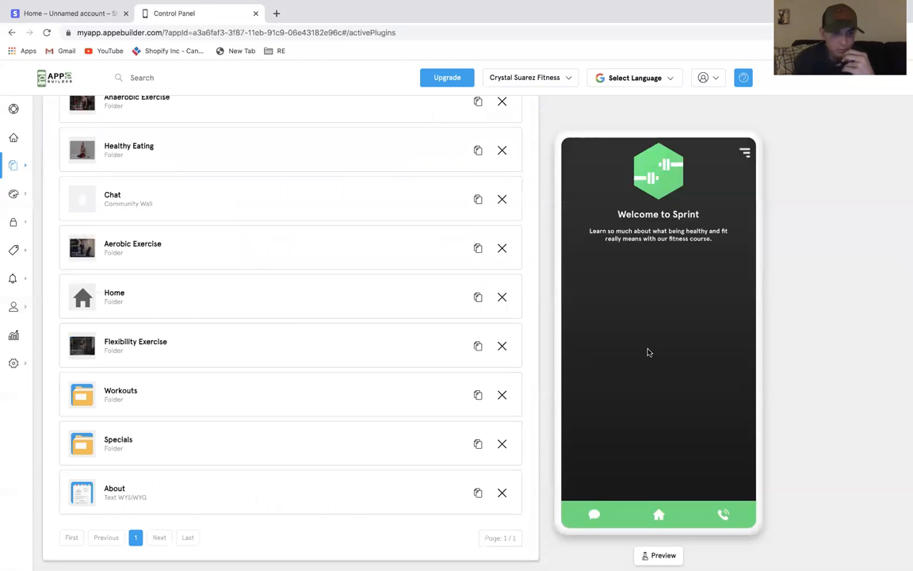
scroll(249, 265, "up", 3)
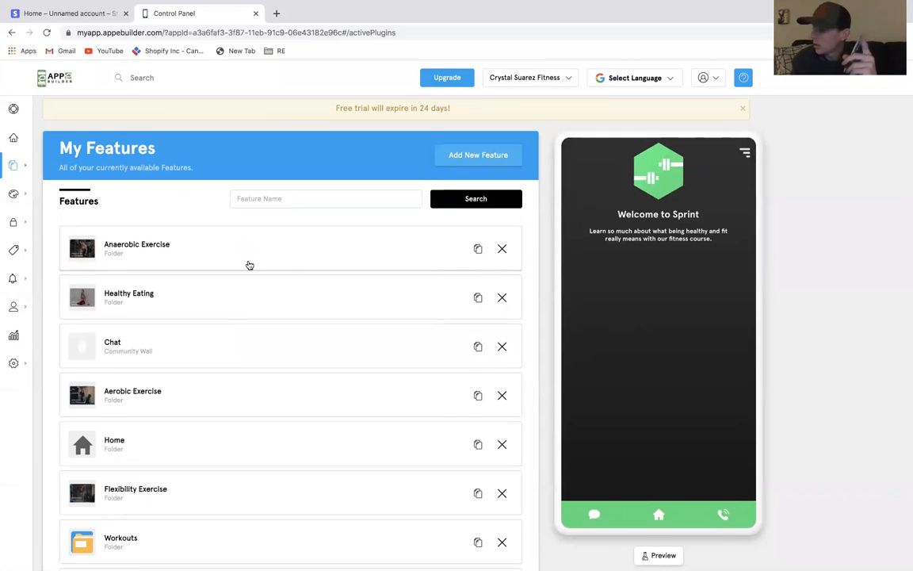
scroll(249, 264, "down", 3)
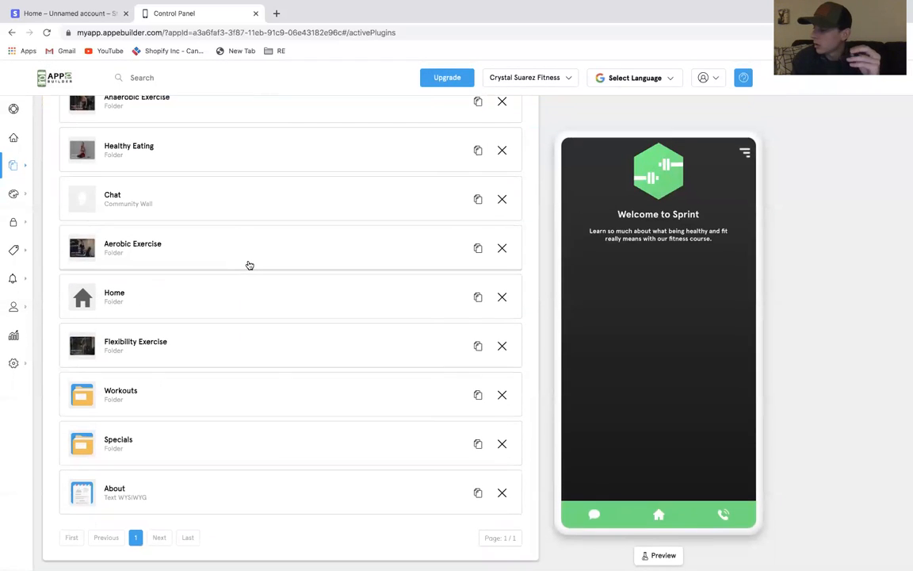
scroll(335, 226, "up", 5)
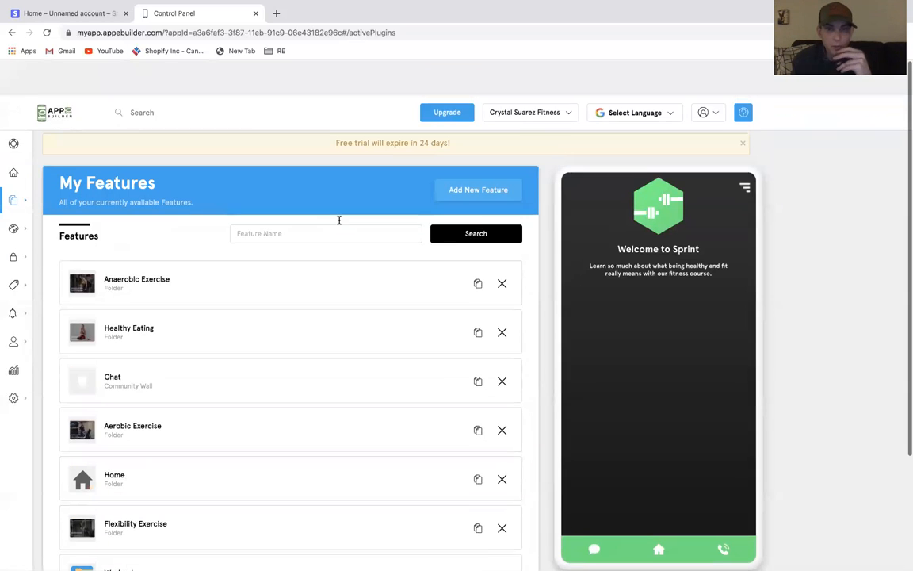
Open the feature marketplace and browse through the available features
left_click(485, 157)
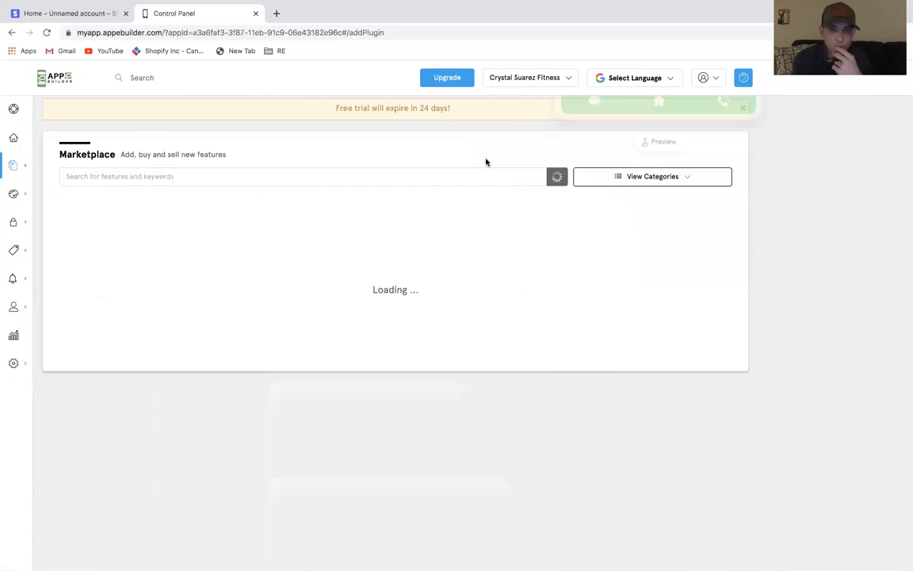
scroll(388, 337, "down", 7)
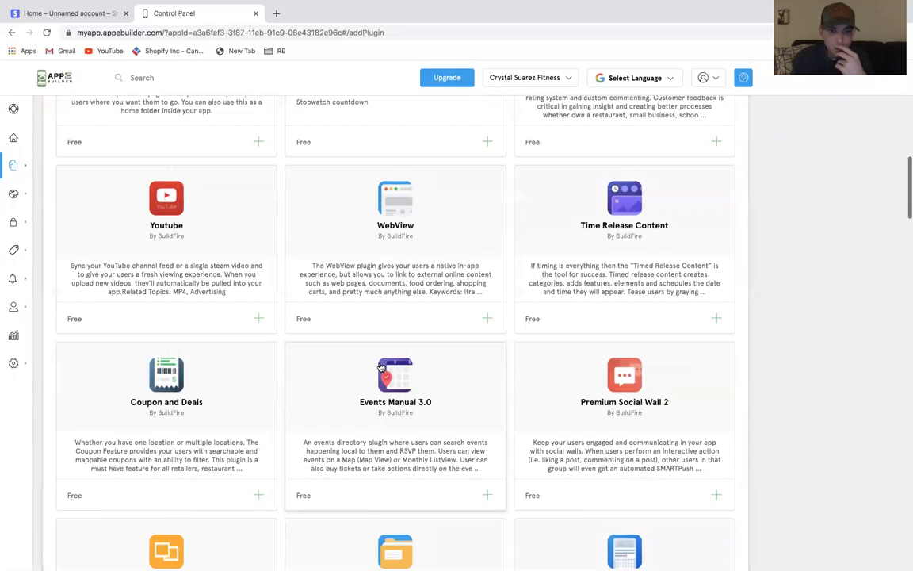
scroll(381, 367, "up", 6)
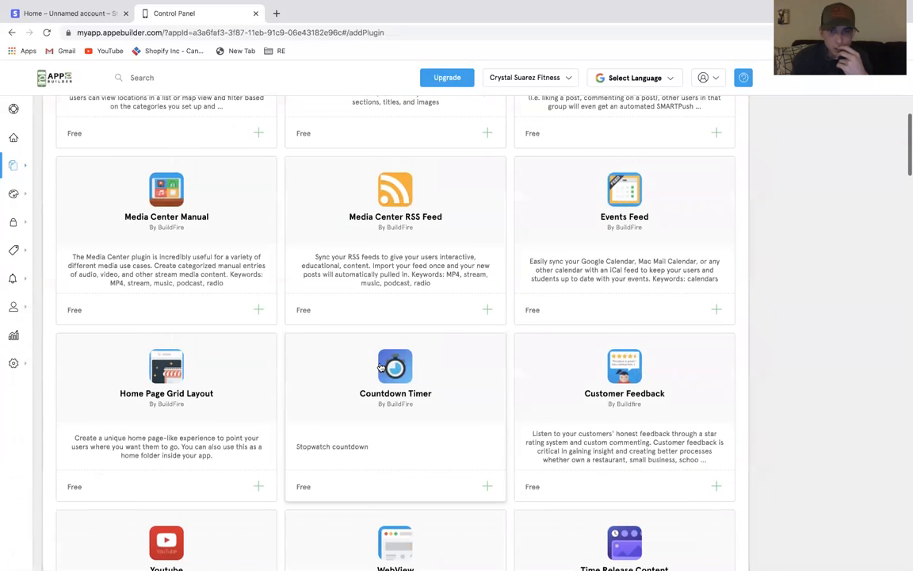
scroll(380, 367, "up", 1)
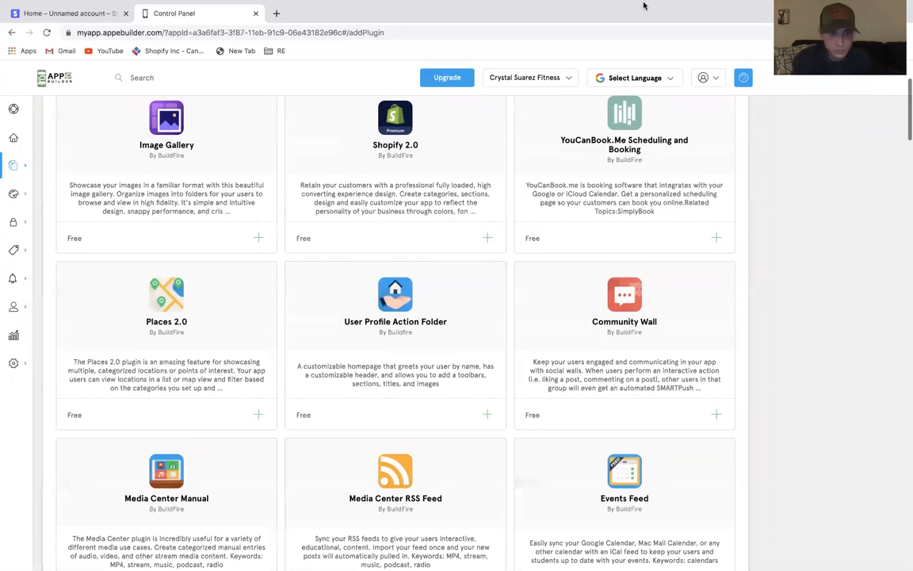
scroll(510, 291, "down", 7)
scroll(507, 294, "down", 1)
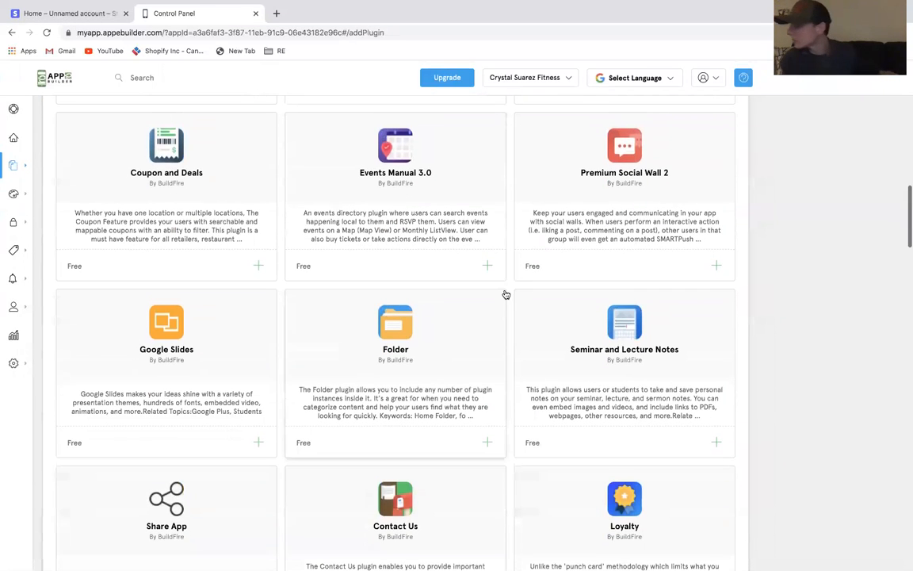
scroll(526, 169, "down", 2)
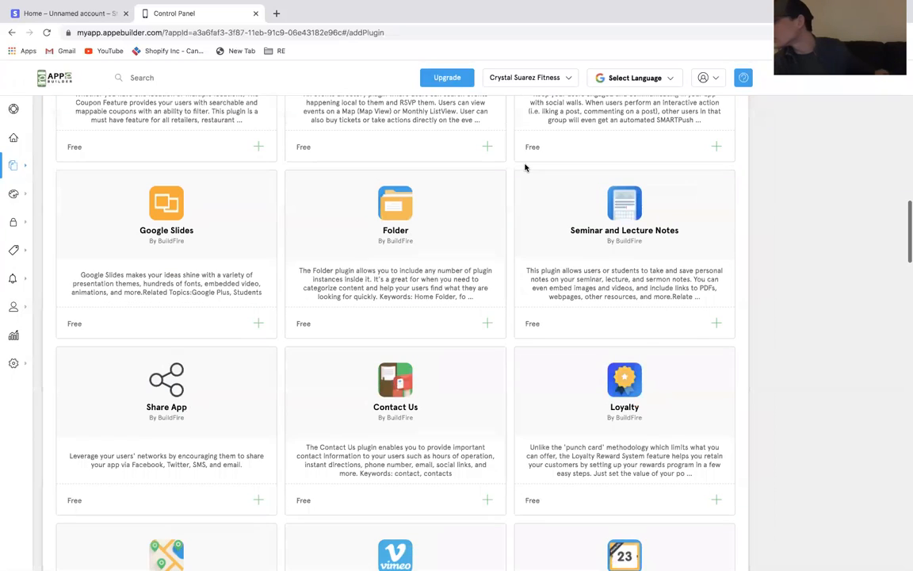
scroll(524, 165, "down", 6)
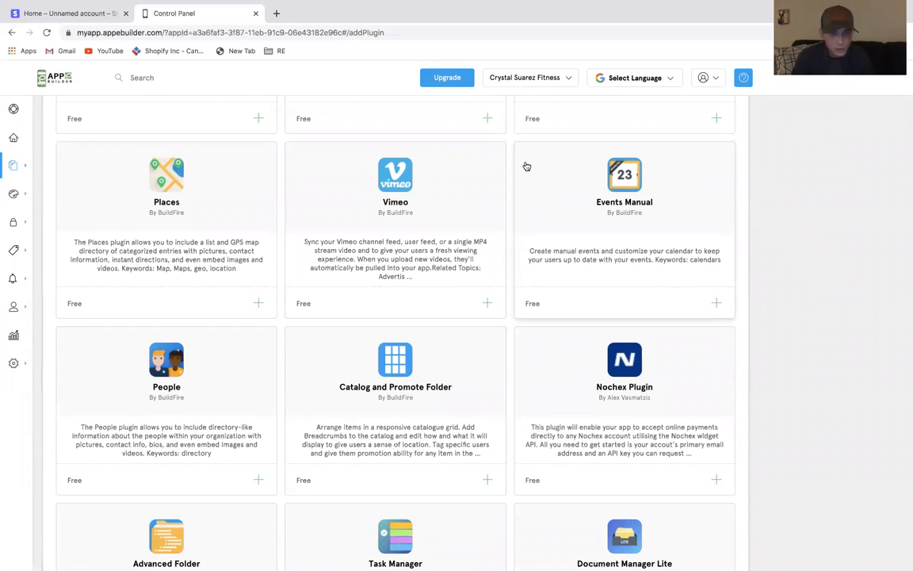
scroll(493, 309, "down", 10)
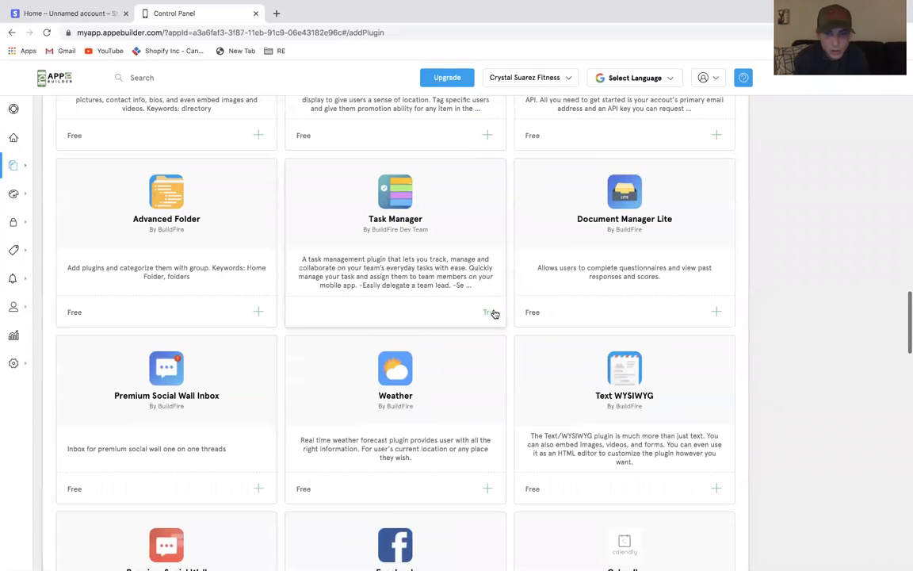
scroll(494, 314, "down", 5)
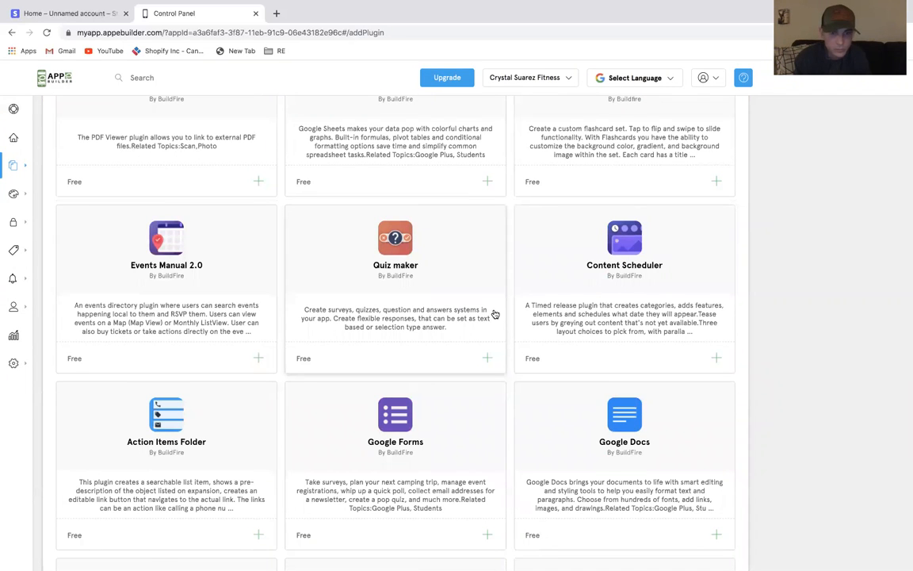
scroll(495, 315, "down", 5)
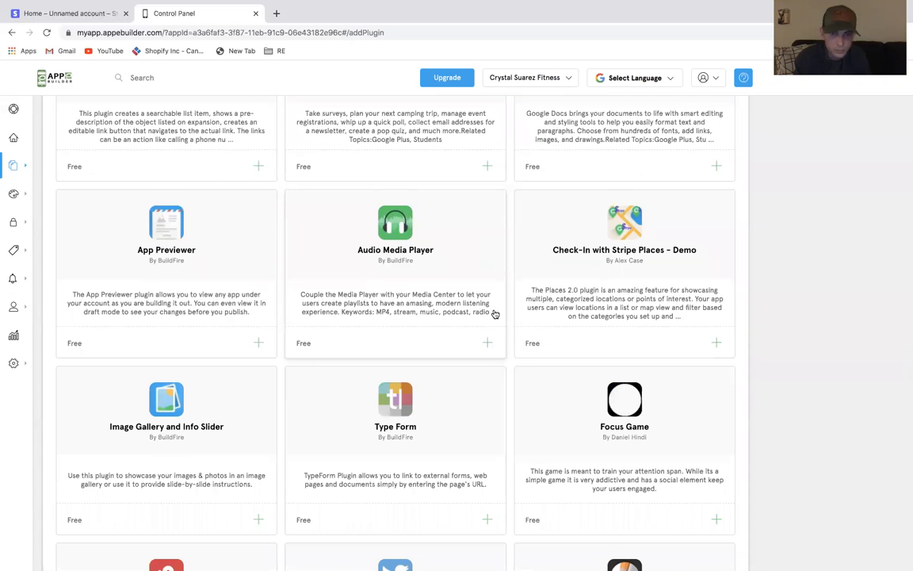
scroll(495, 314, "down", 5)
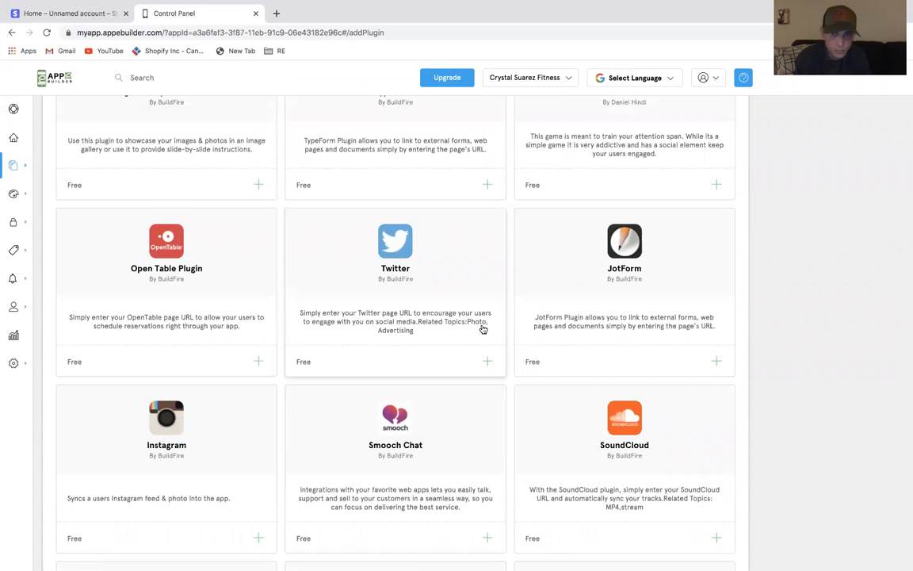
scroll(482, 329, "down", 3)
scroll(483, 329, "up", 15)
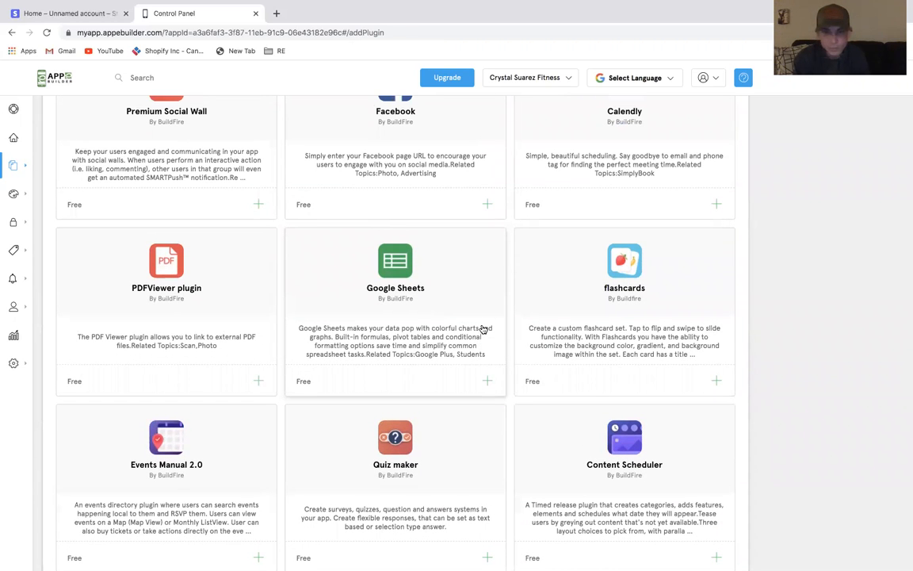
scroll(483, 329, "up", 6)
scroll(483, 329, "up", 4)
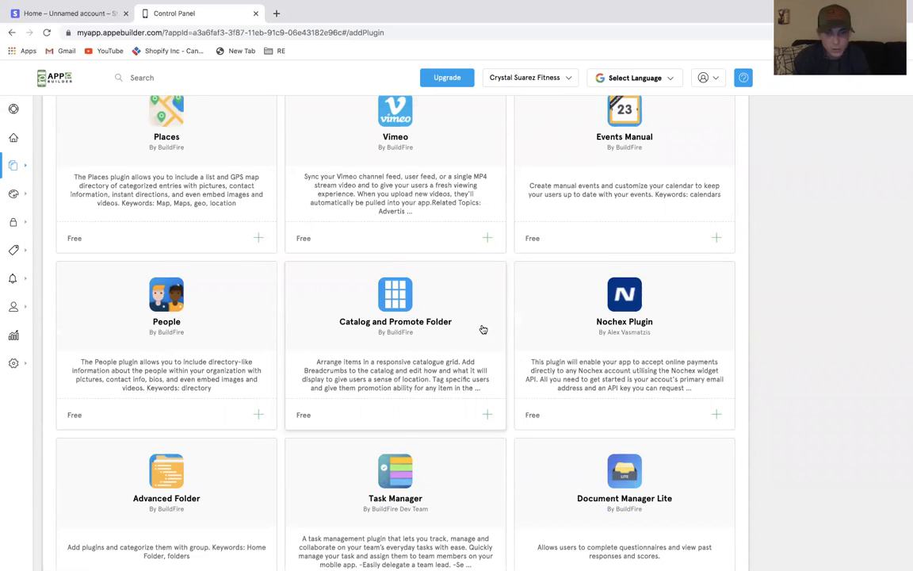
scroll(483, 329, "up", 5)
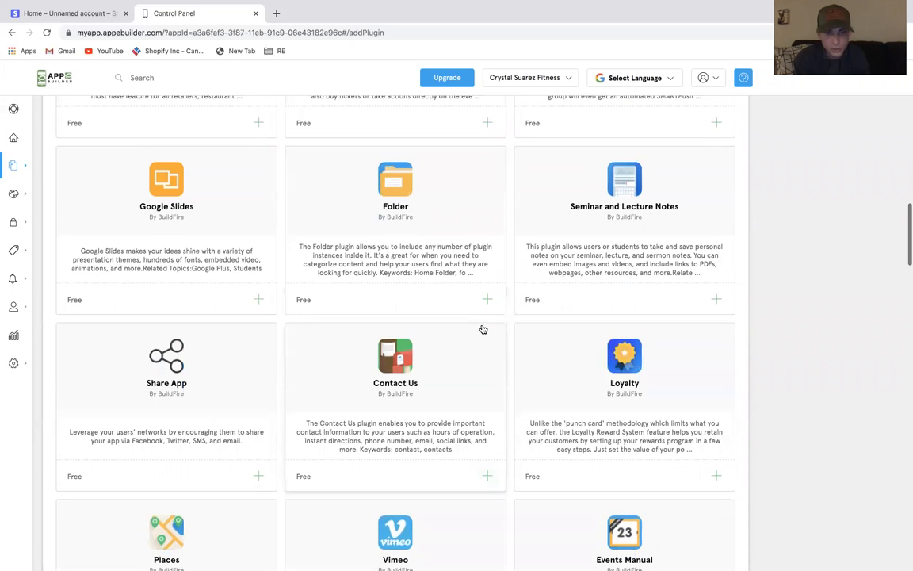
scroll(482, 329, "up", 2)
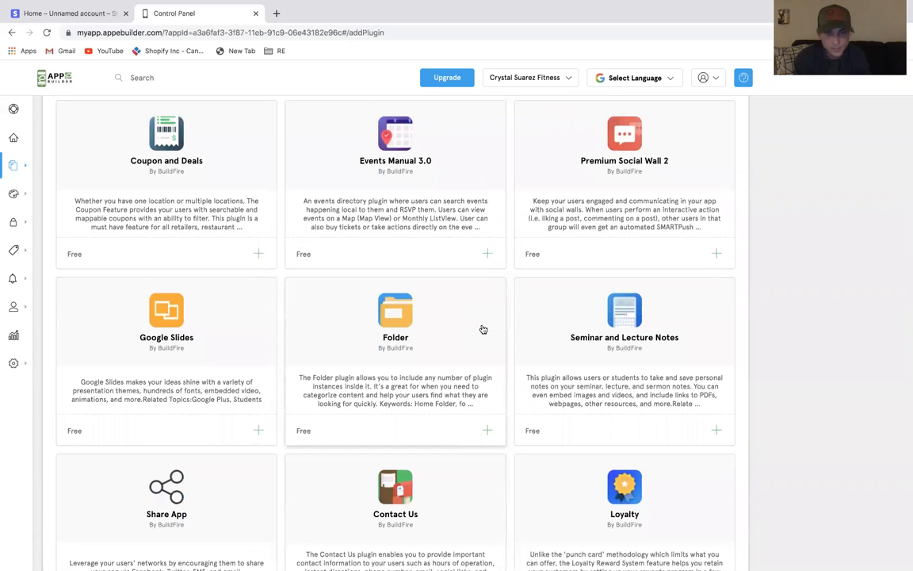
scroll(483, 329, "up", 2)
scroll(480, 325, "up", 2)
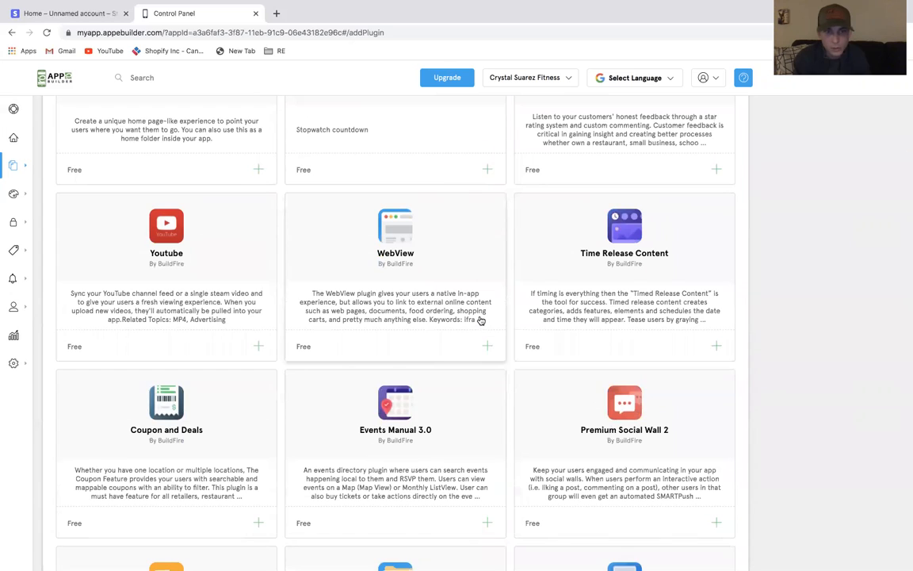
scroll(480, 320, "up", 5)
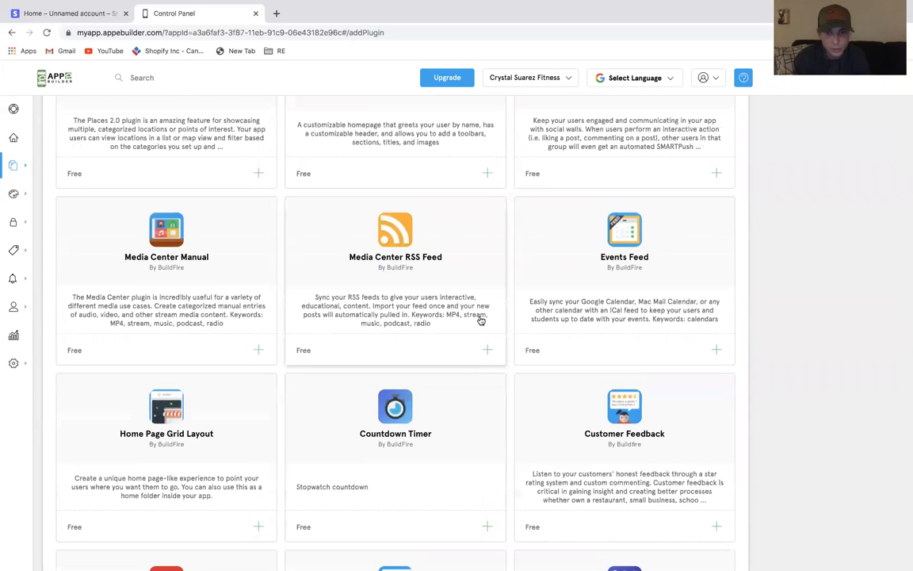
scroll(481, 320, "up", 2)
scroll(480, 320, "up", 5)
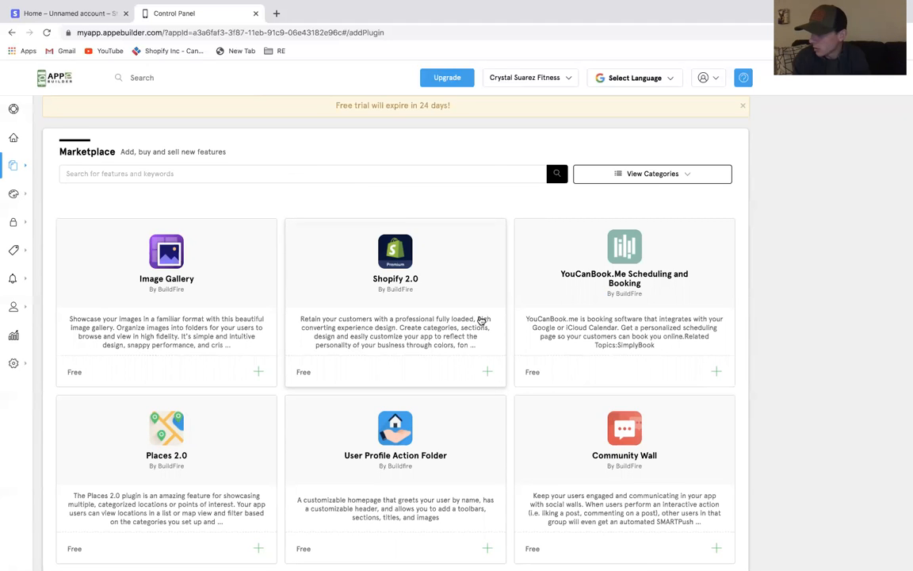
scroll(308, 435, "down", 10)
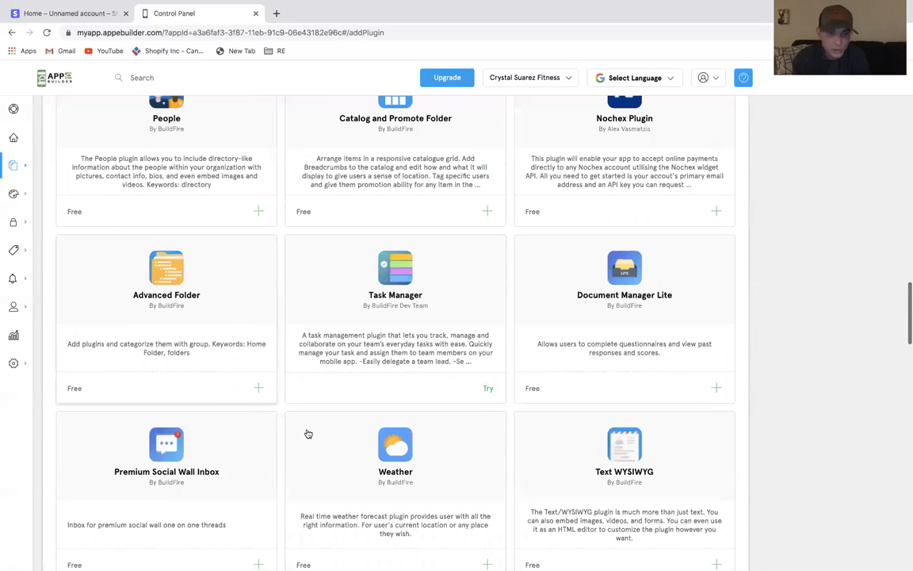
scroll(308, 433, "down", 9)
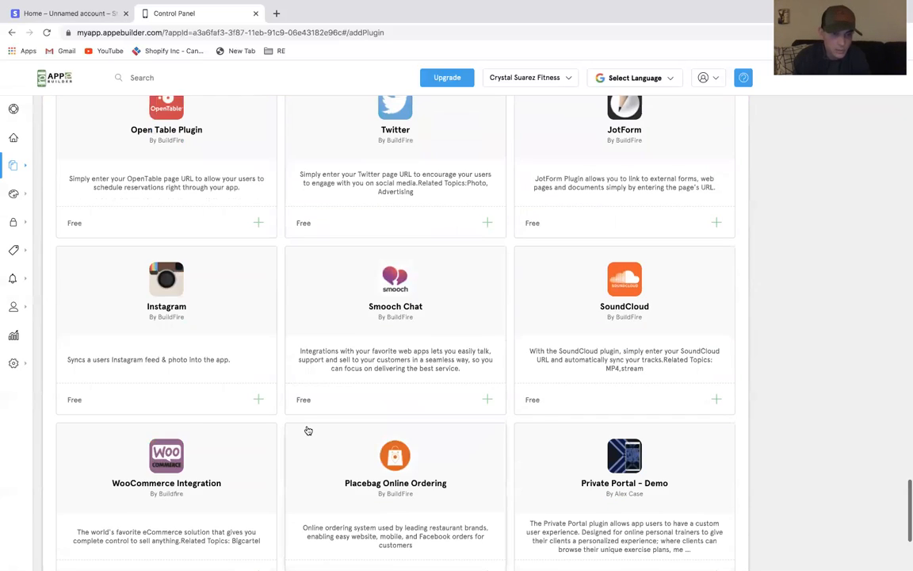
scroll(308, 431, "up", 7)
scroll(308, 430, "up", 5)
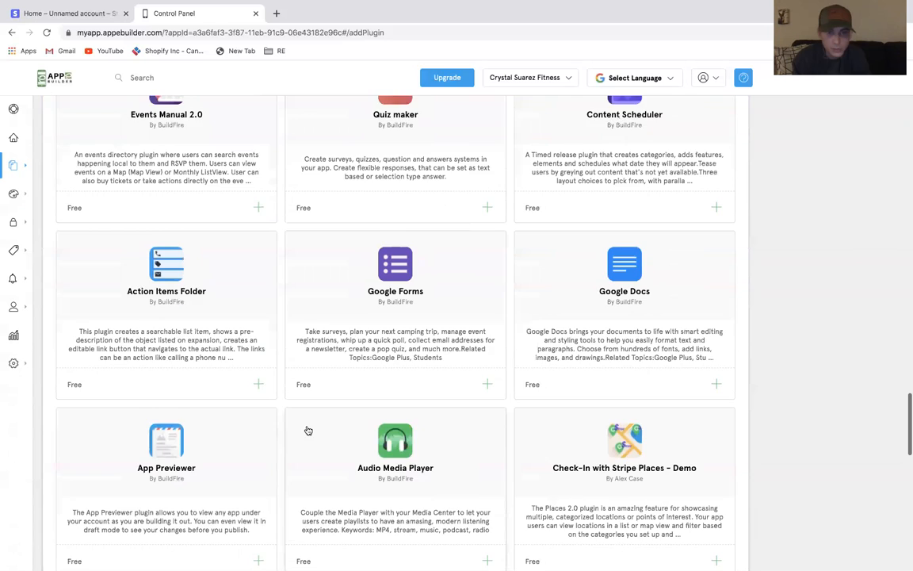
scroll(308, 430, "up", 6)
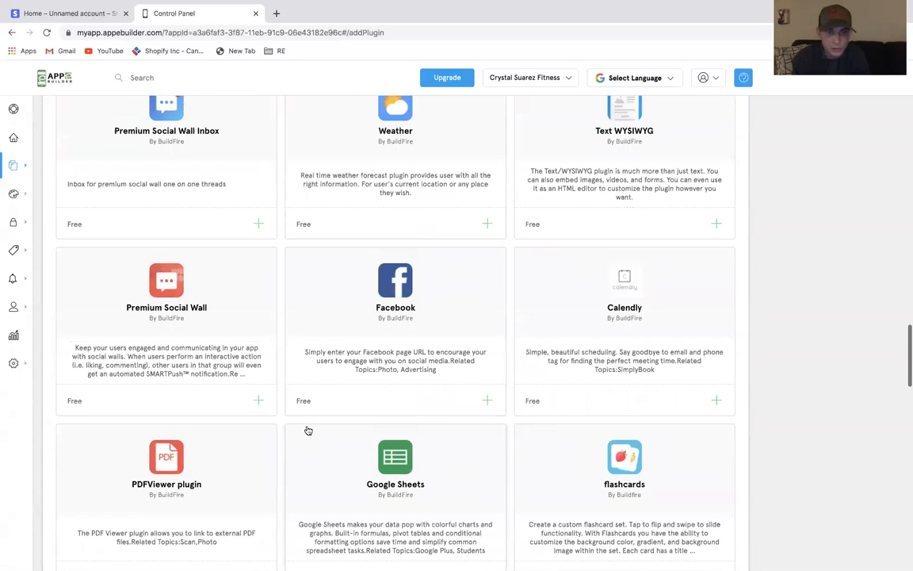
scroll(308, 430, "down", 5)
scroll(308, 430, "down", 10)
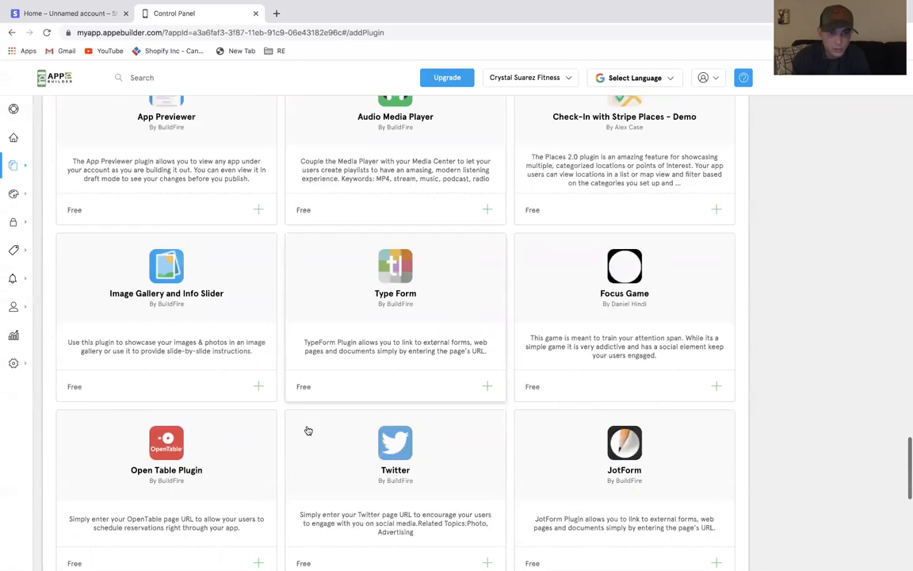
scroll(308, 430, "up", 7)
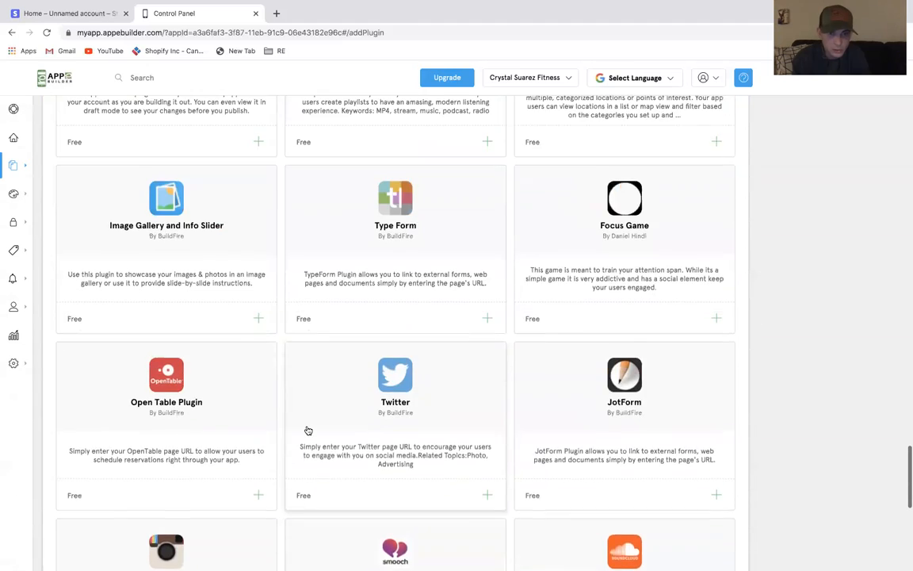
scroll(309, 431, "up", 7)
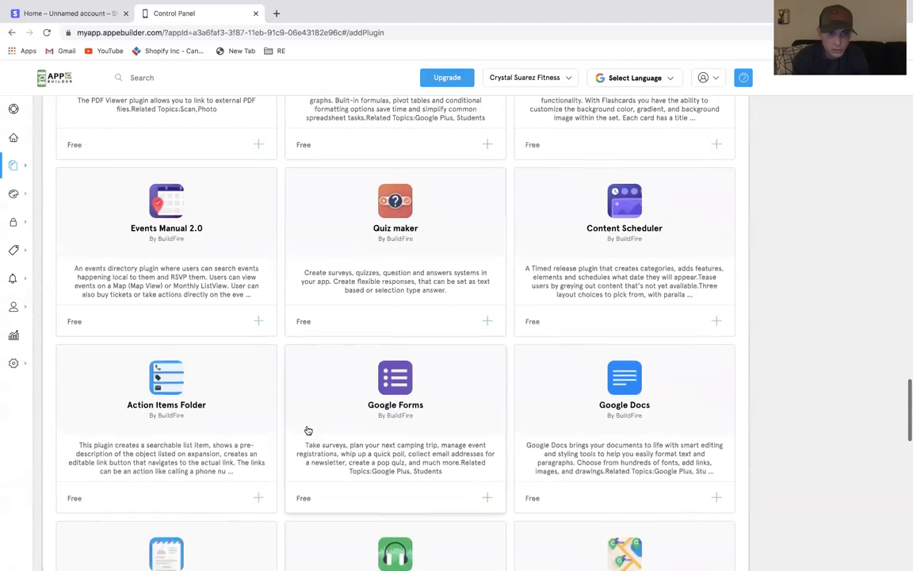
scroll(309, 430, "up", 10)
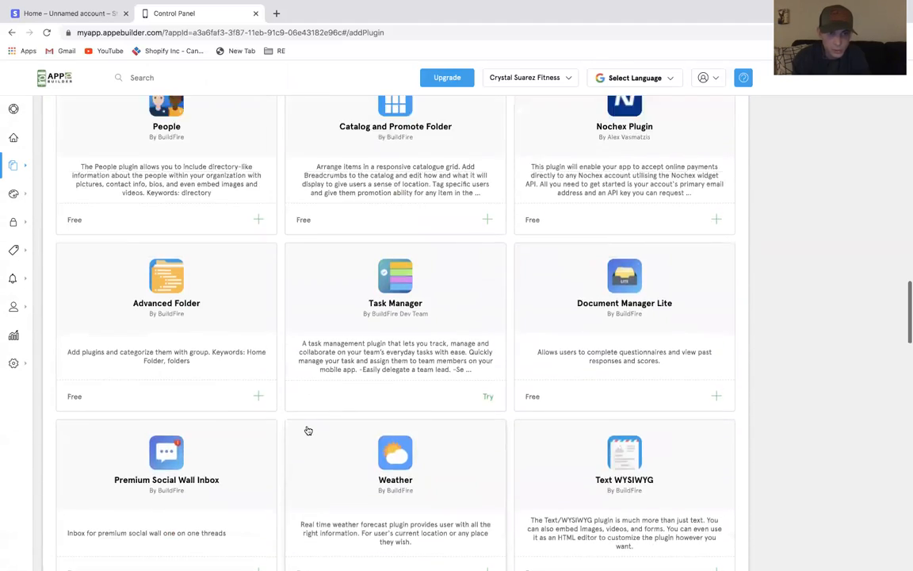
Add the People feature from the marketplace with the title Brands
left_click(145, 496)
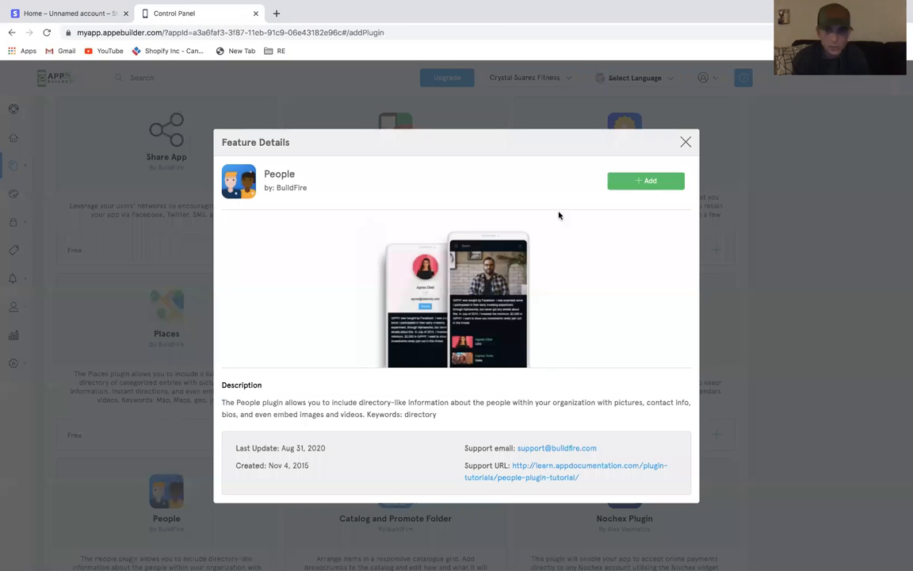
left_click(626, 181)
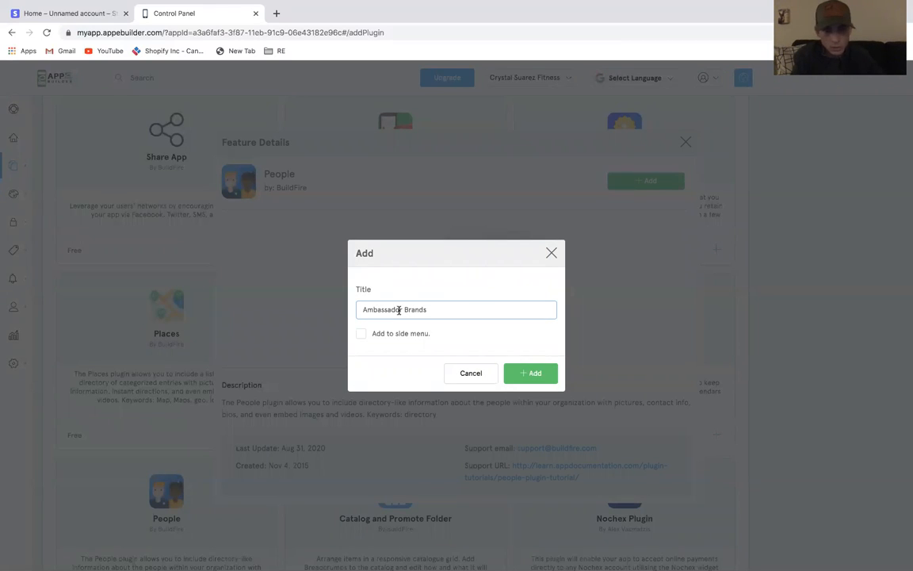
left_click_drag(405, 310, 350, 310)
key("BackSpace")
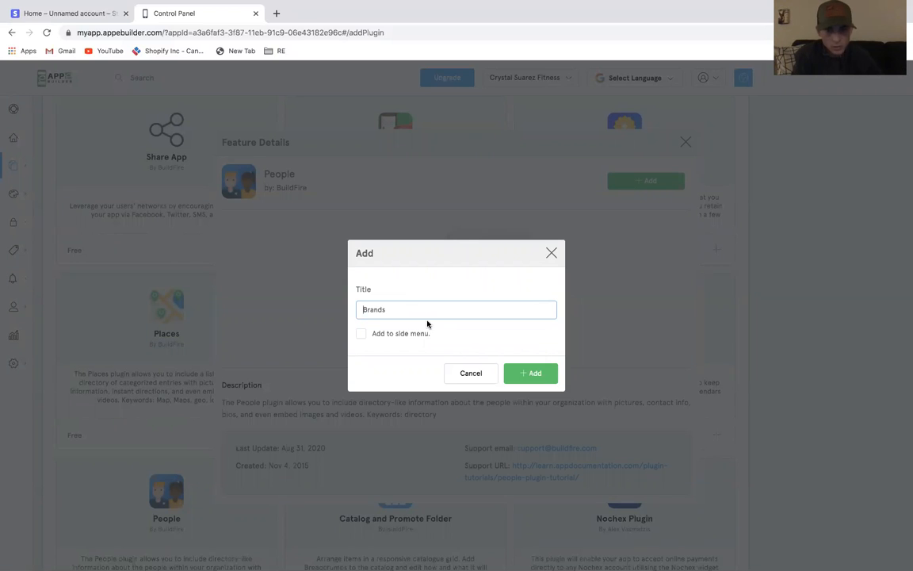
left_click(519, 374)
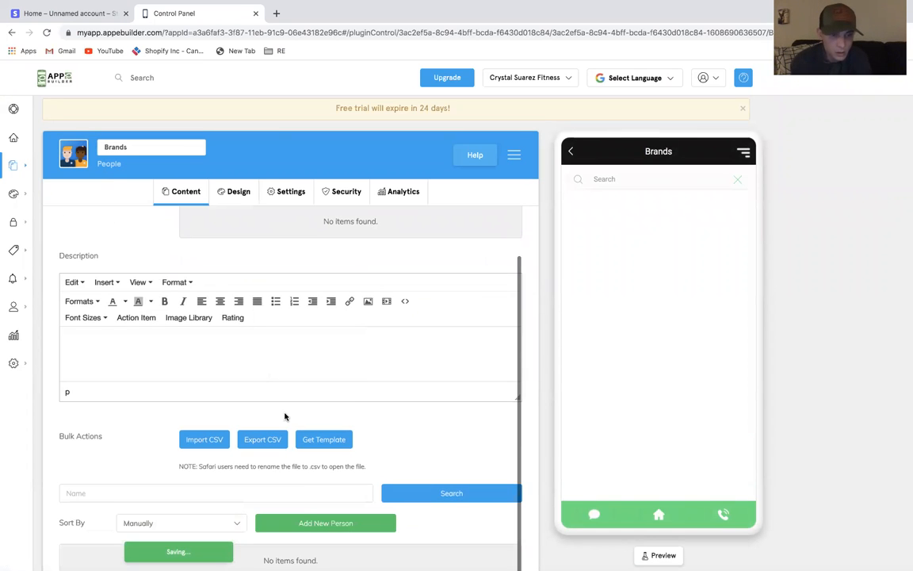
Start a new person entry and open the pineapple image for editing from the top image picker
left_click(302, 524)
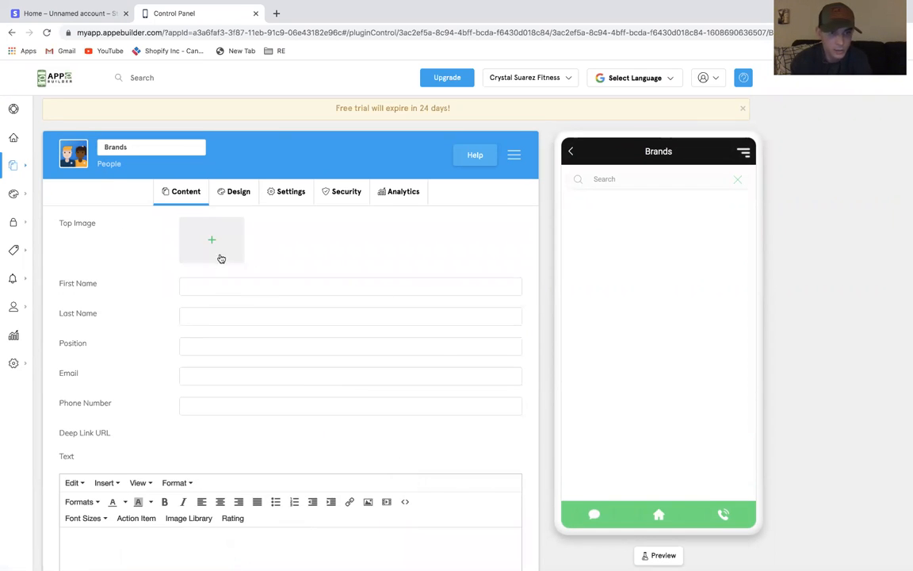
left_click(222, 258)
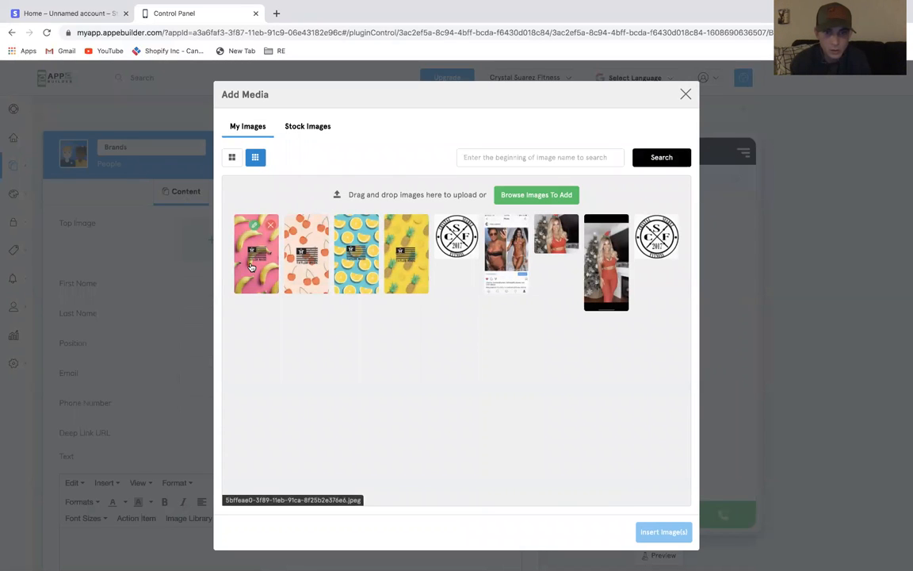
left_click(251, 267)
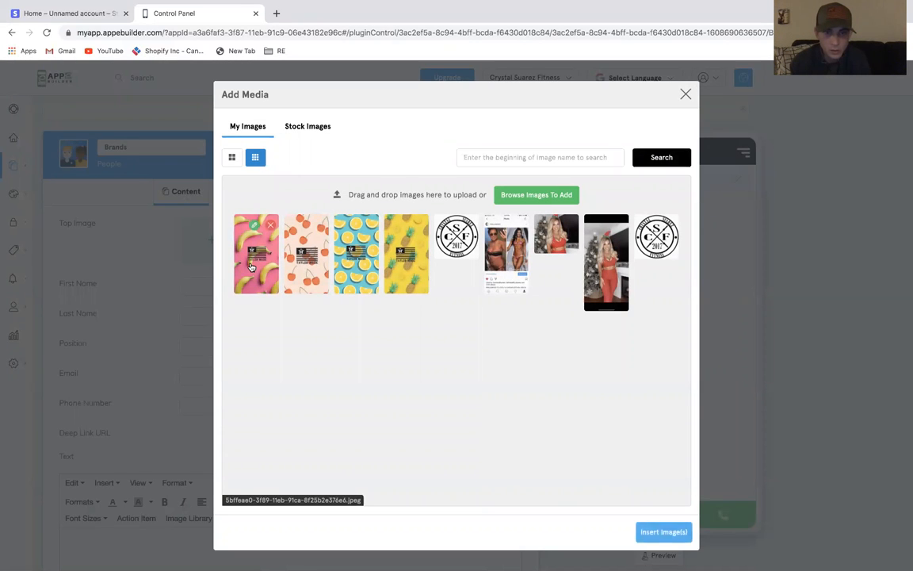
left_click(421, 273)
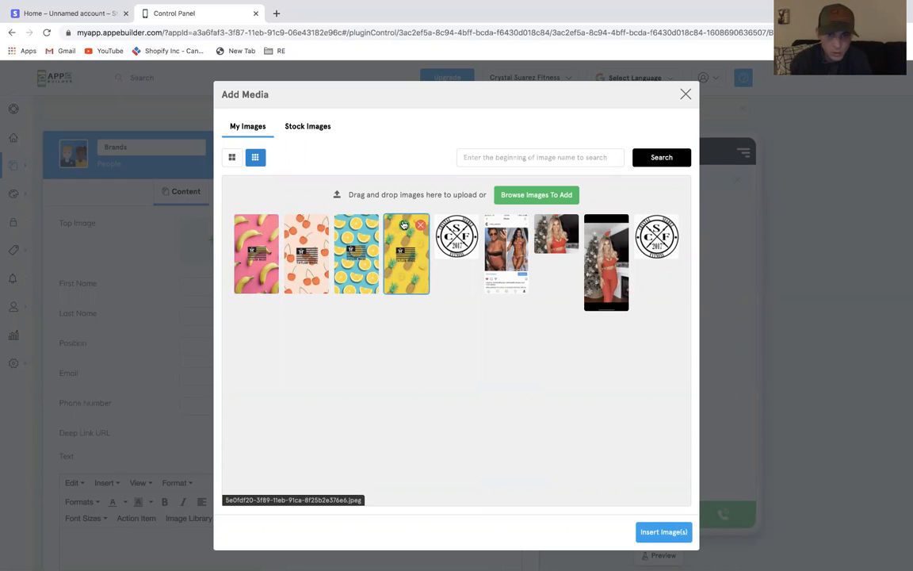
left_click(404, 225)
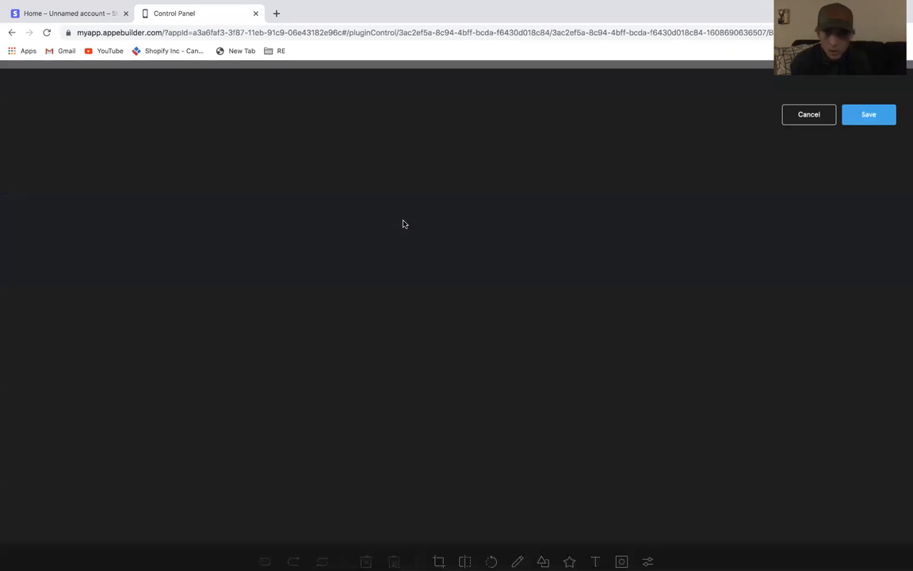
Crop the pineapple image to a wide band around the Taylor Made logo, save it, and insert it as the top image
left_click(439, 561)
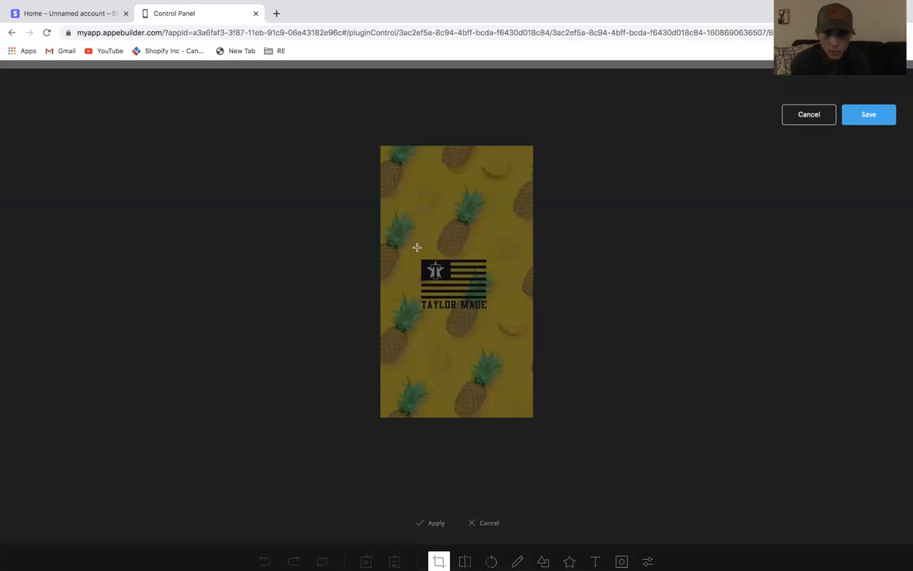
left_click_drag(380, 216, 542, 349)
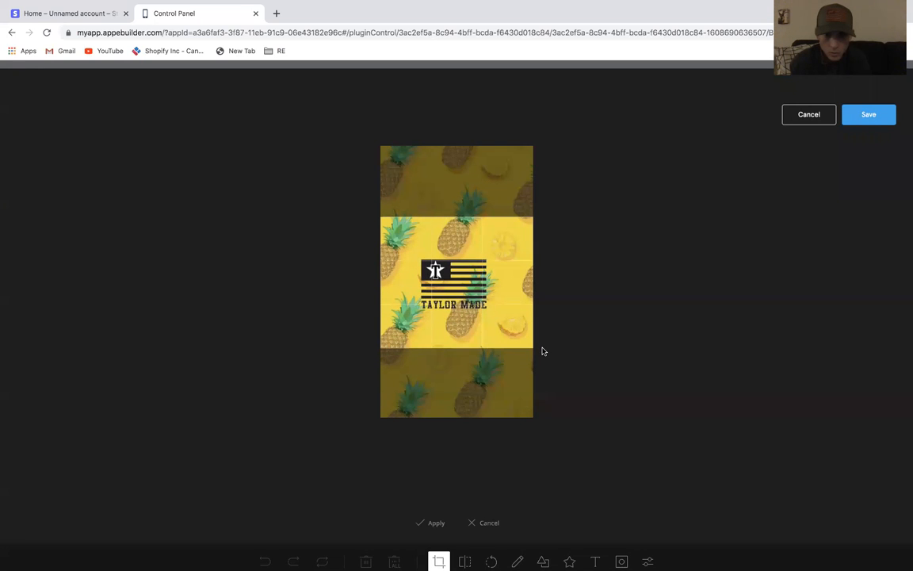
left_click(872, 119)
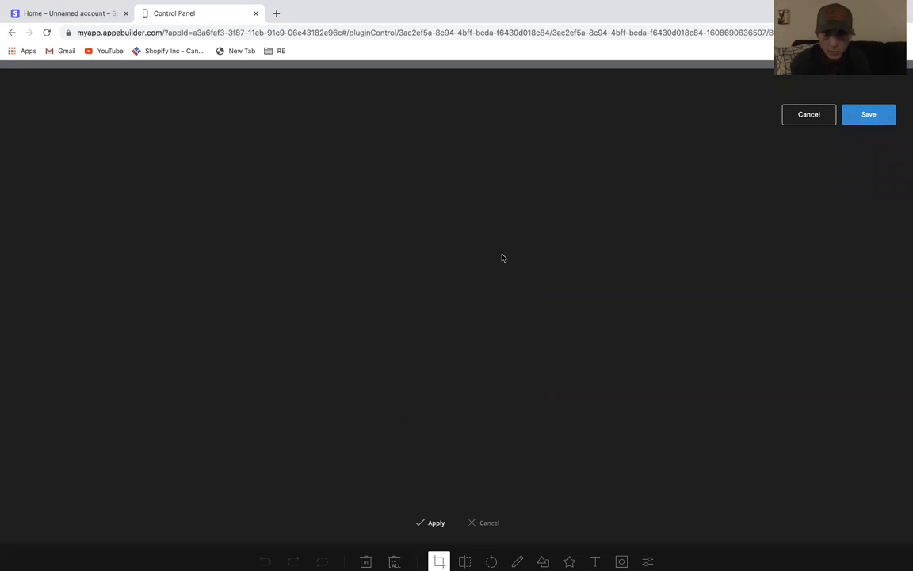
left_click(467, 358)
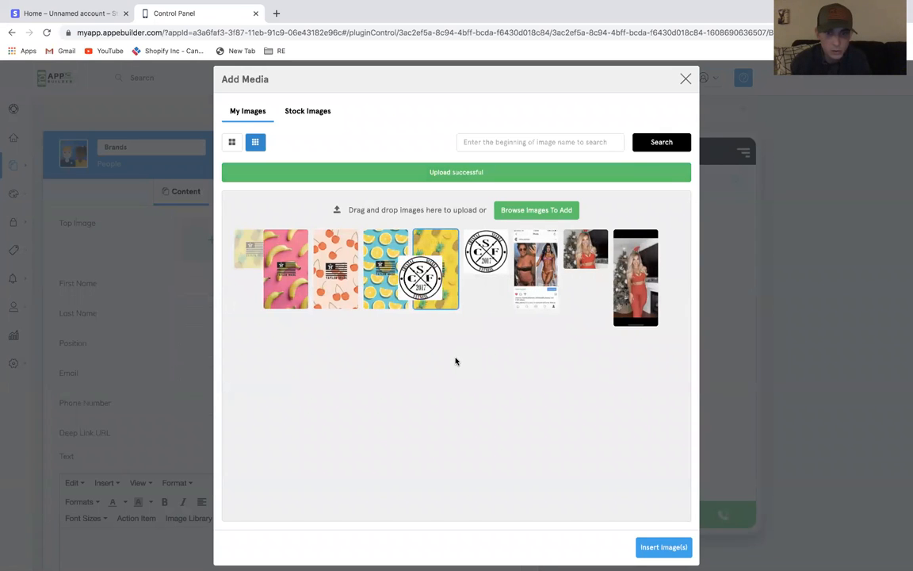
left_click(664, 547)
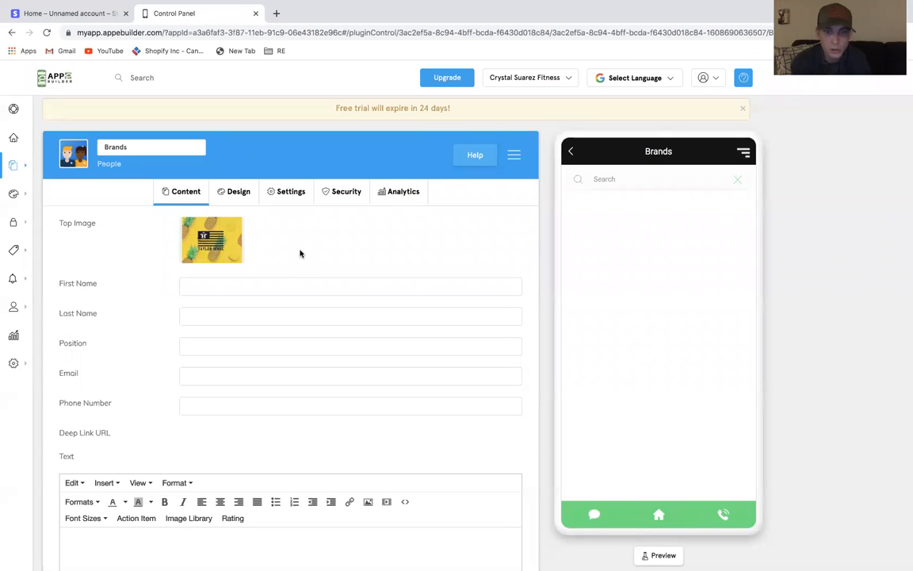
Set the entry's first name to Taylor Made Brands and enter Promo code info as its text
left_click(288, 283)
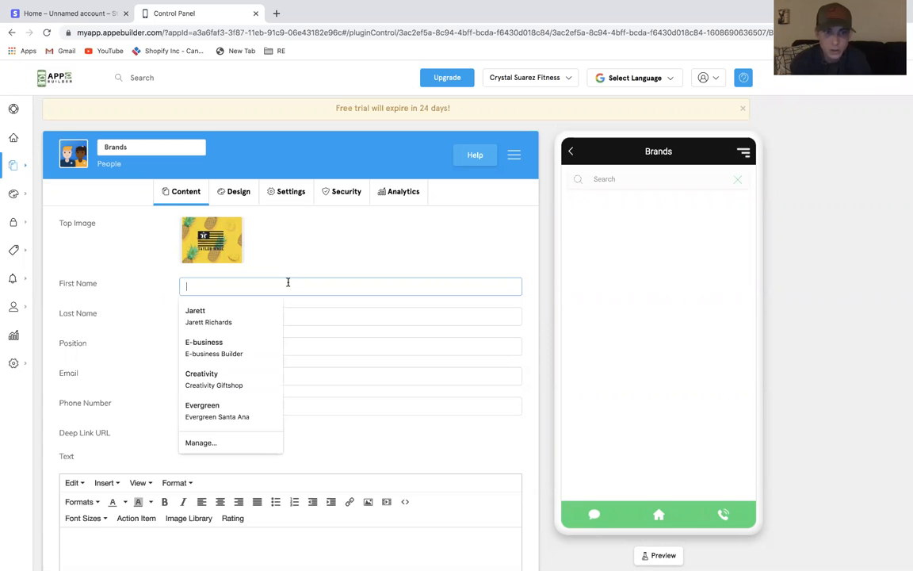
type("Taylor Made Brands")
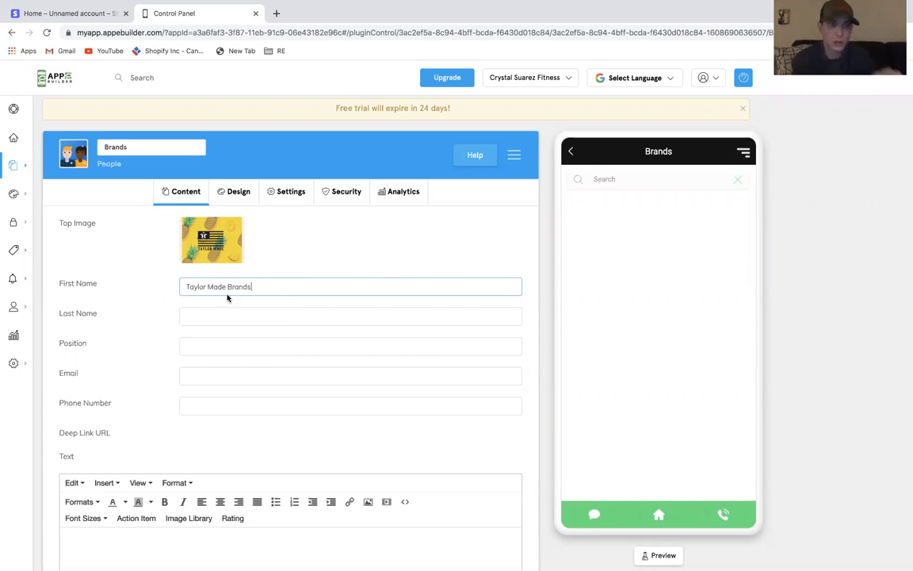
scroll(371, 269, "down", 3)
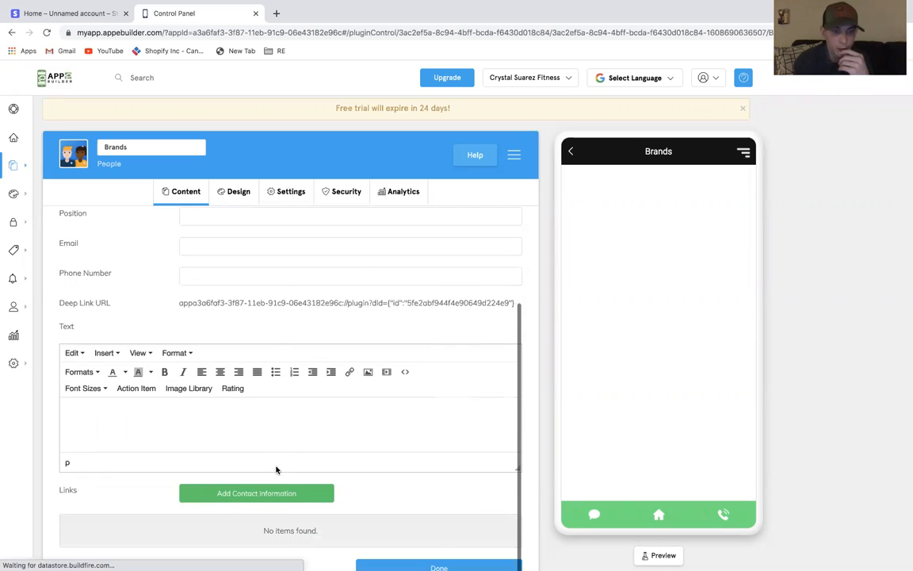
left_click(298, 409)
type("Promo code")
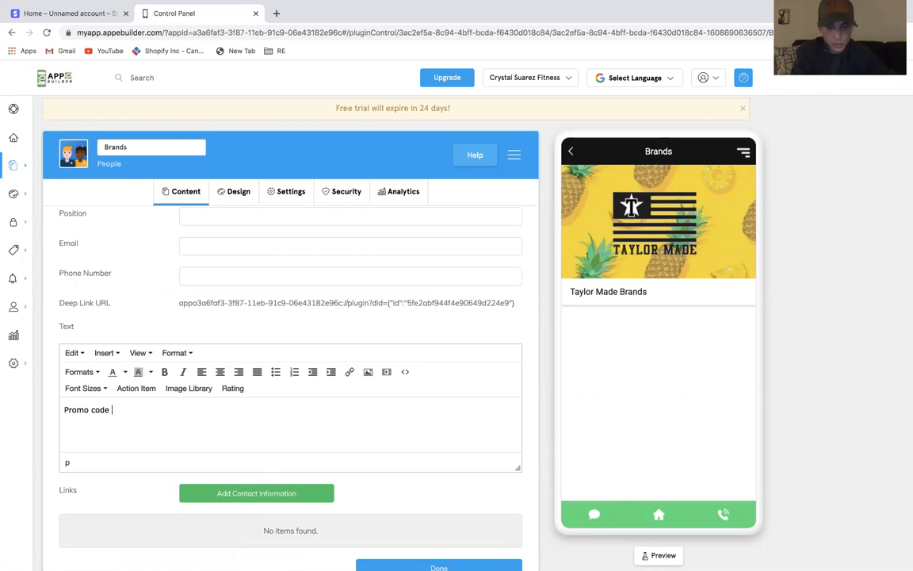
type(" info")
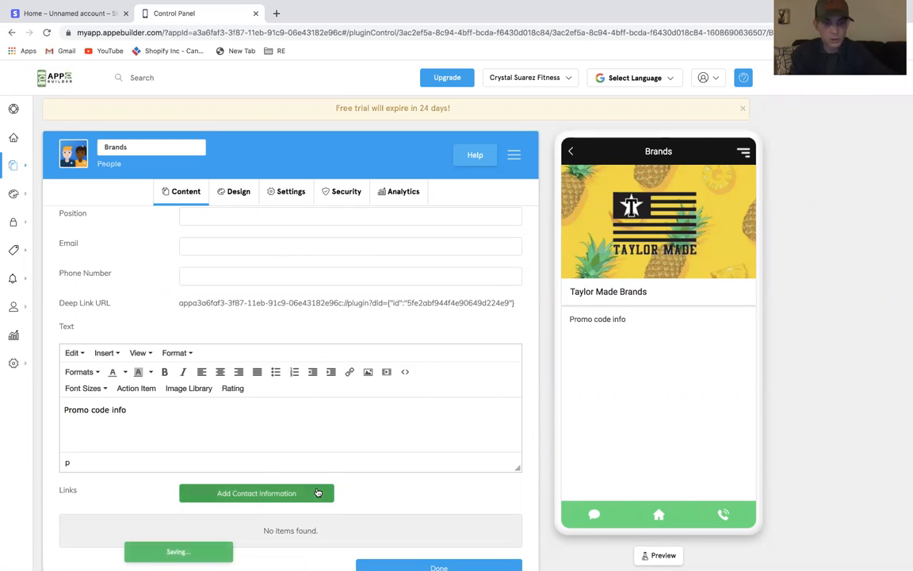
Add a Web Content contact link to link.com that opens in the native browser
left_click(256, 493)
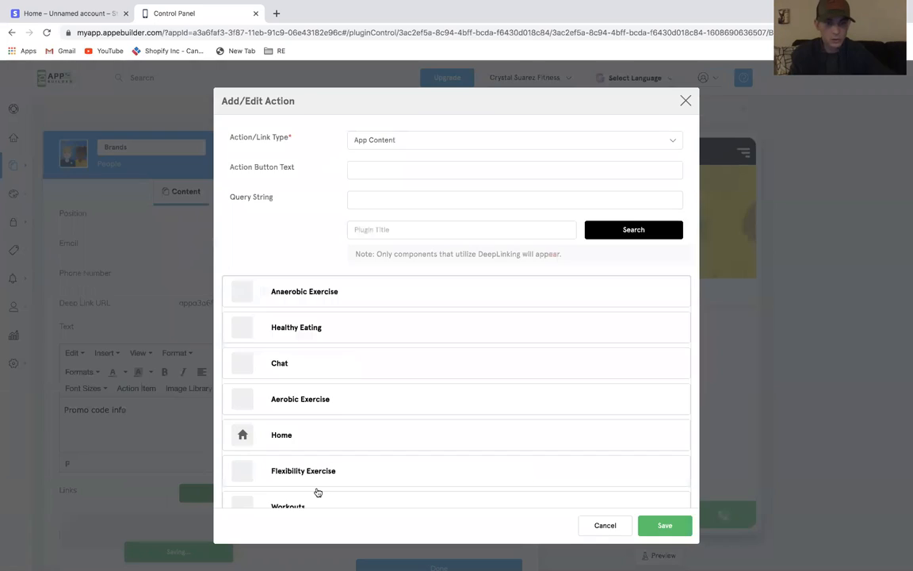
left_click(397, 144)
scroll(431, 204, "down", 1)
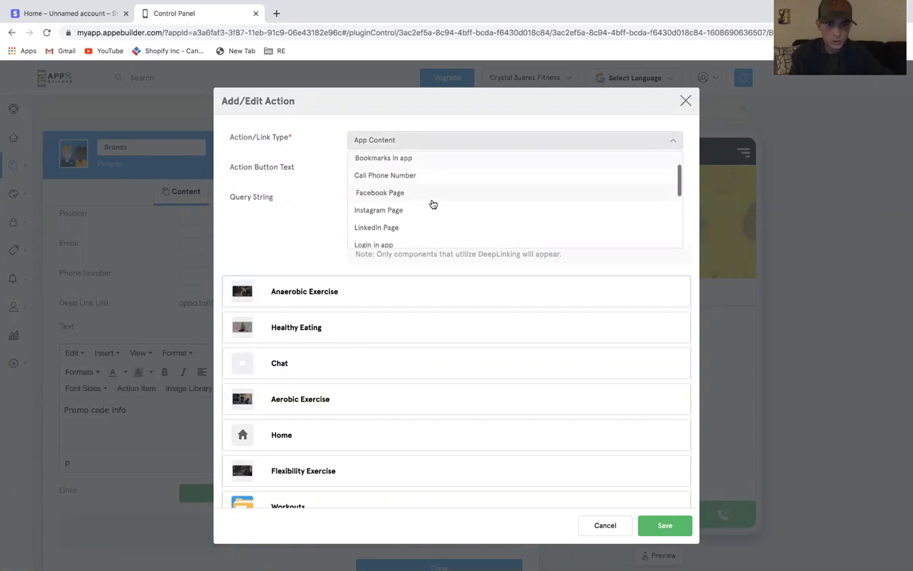
scroll(430, 203, "down", 1)
scroll(433, 204, "down", 4)
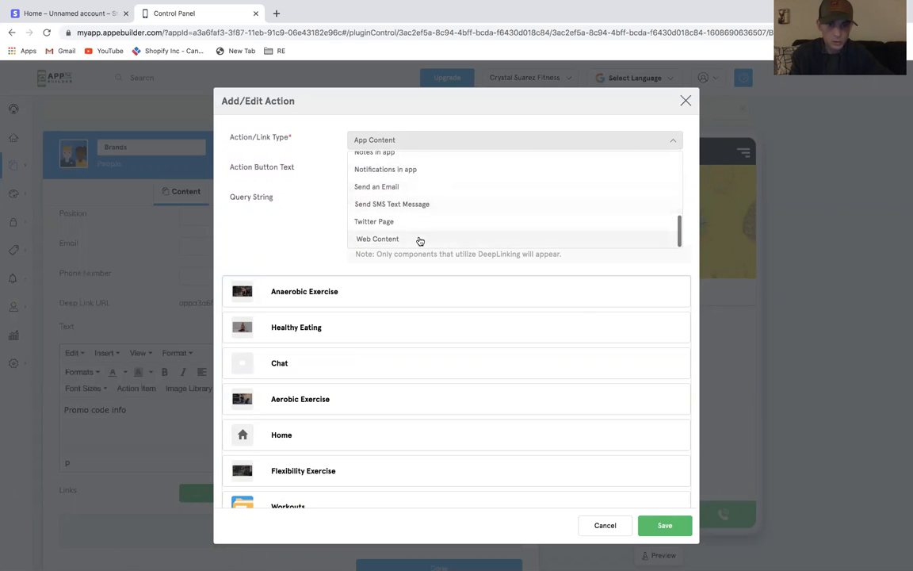
left_click(419, 242)
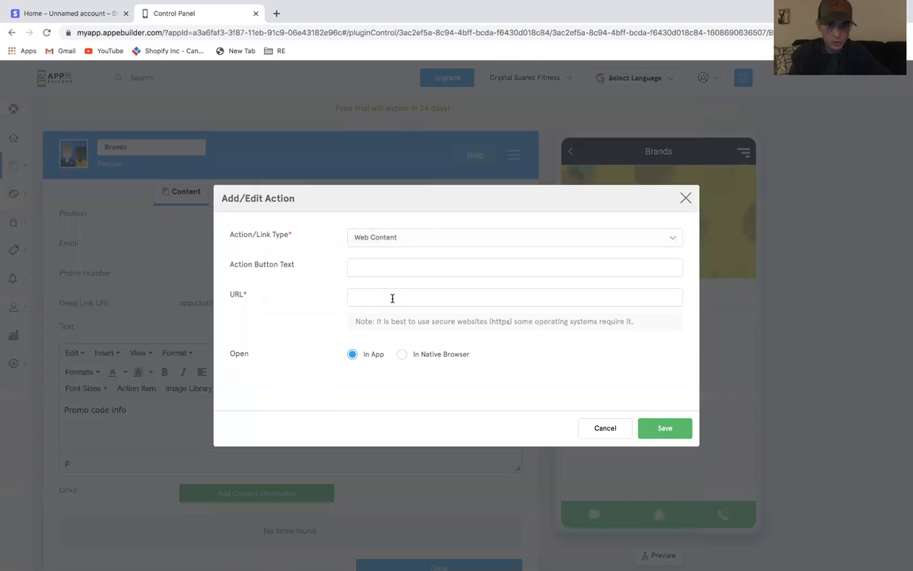
left_click(418, 355)
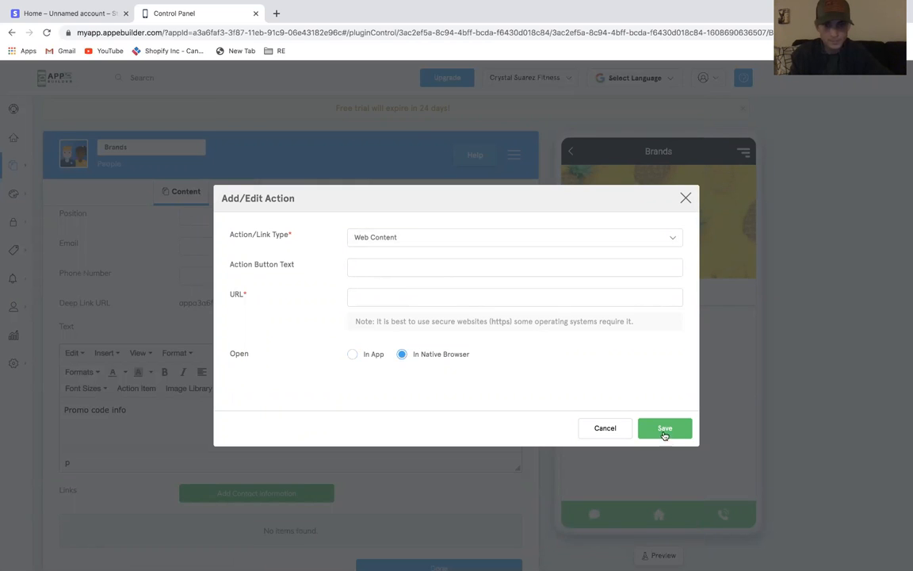
left_click(394, 298)
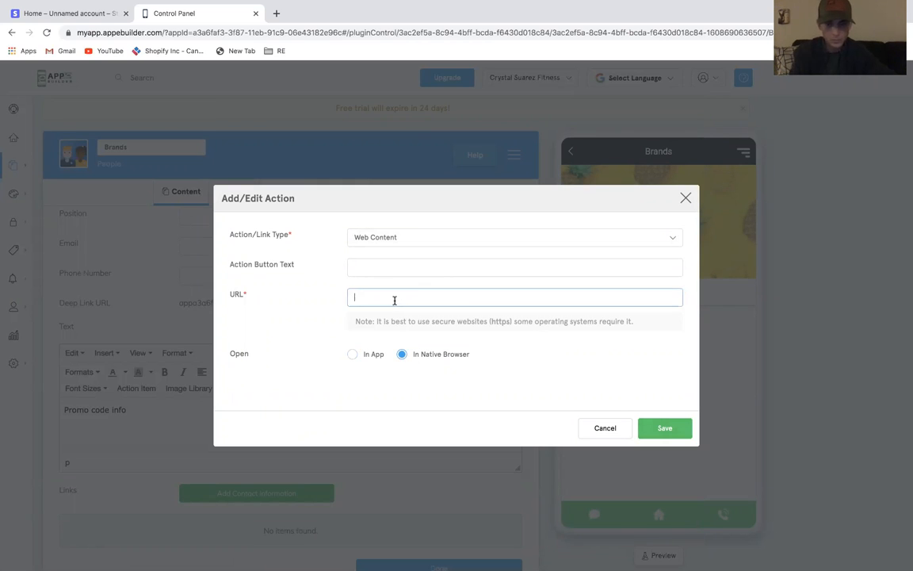
type("link.com")
left_click(663, 428)
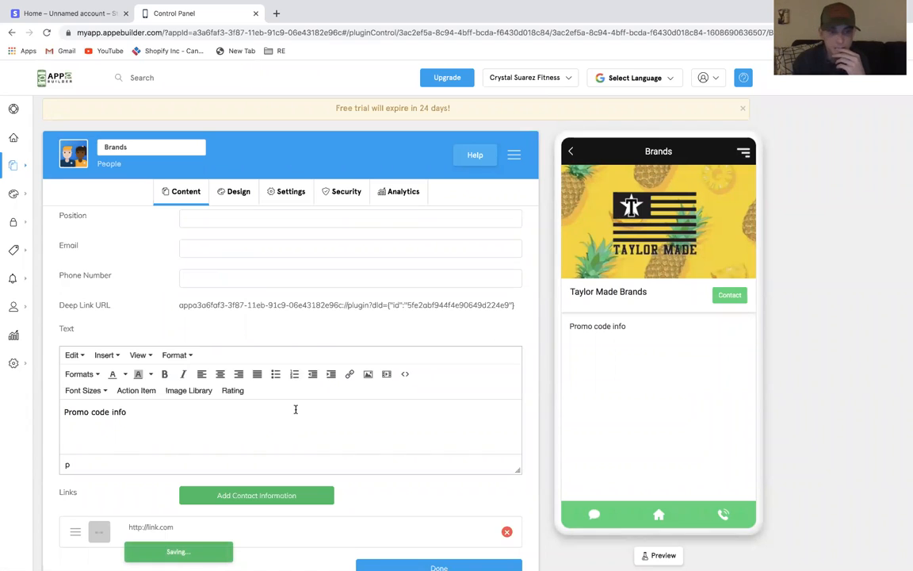
Return to the Brands list and copy the Taylor Made Brands entry's deep link URL
left_click(574, 152)
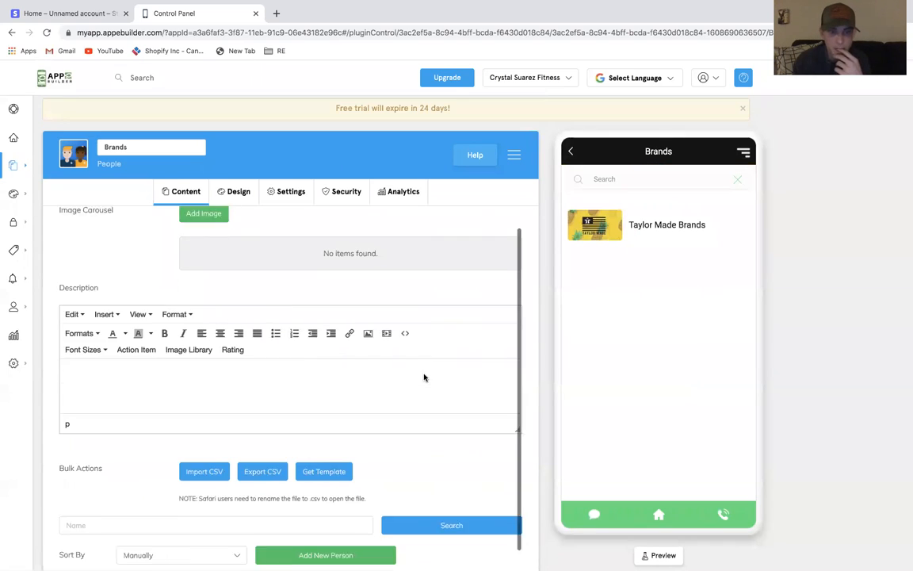
scroll(444, 434, "down", 1)
scroll(444, 434, "down", 1)
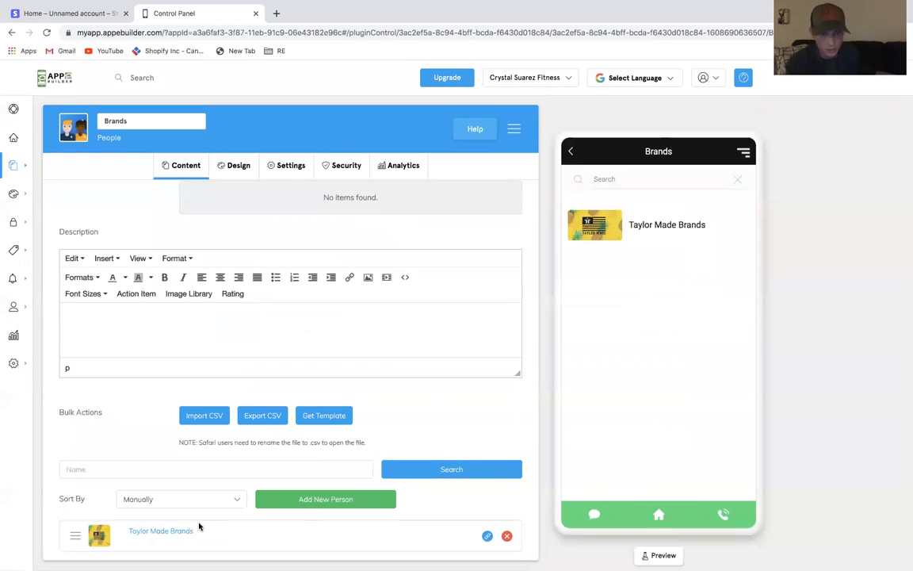
left_click(487, 535)
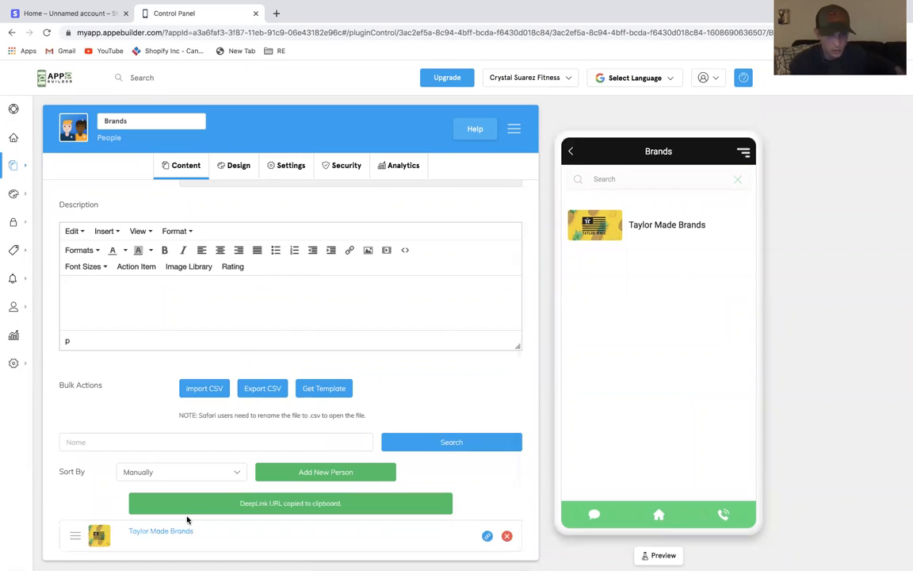
Reopen the Taylor Made Brands entry to review its details, then go back to the list
left_click(167, 532)
scroll(491, 285, "down", 3)
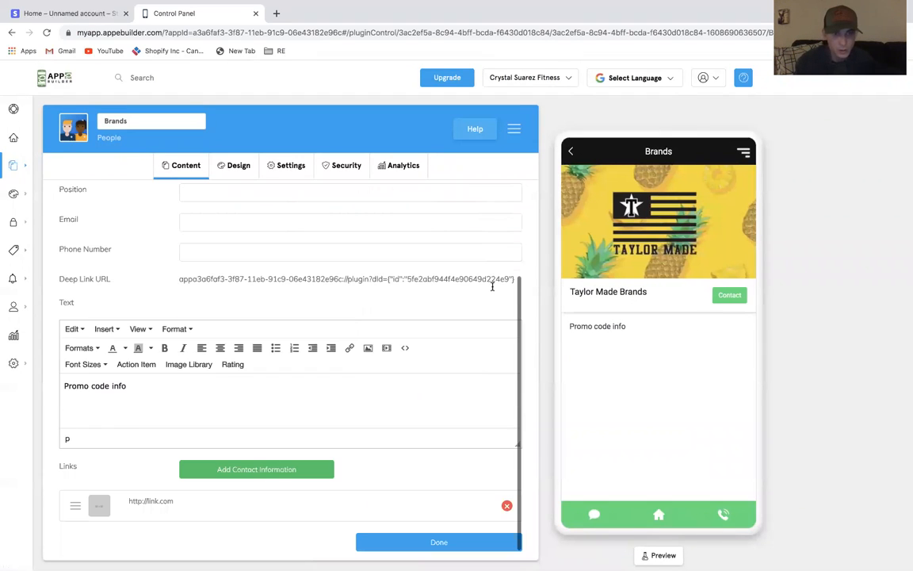
scroll(387, 374, "up", 3)
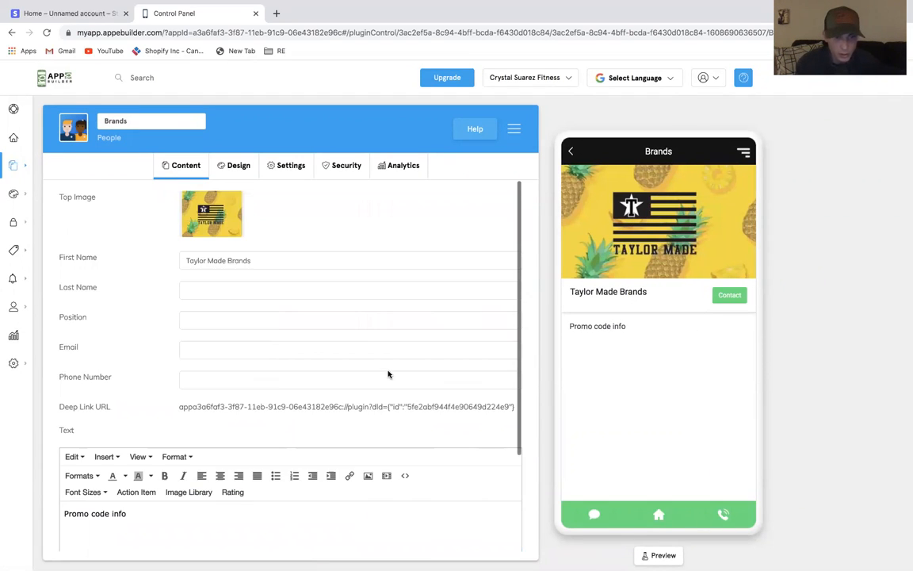
left_click(571, 151)
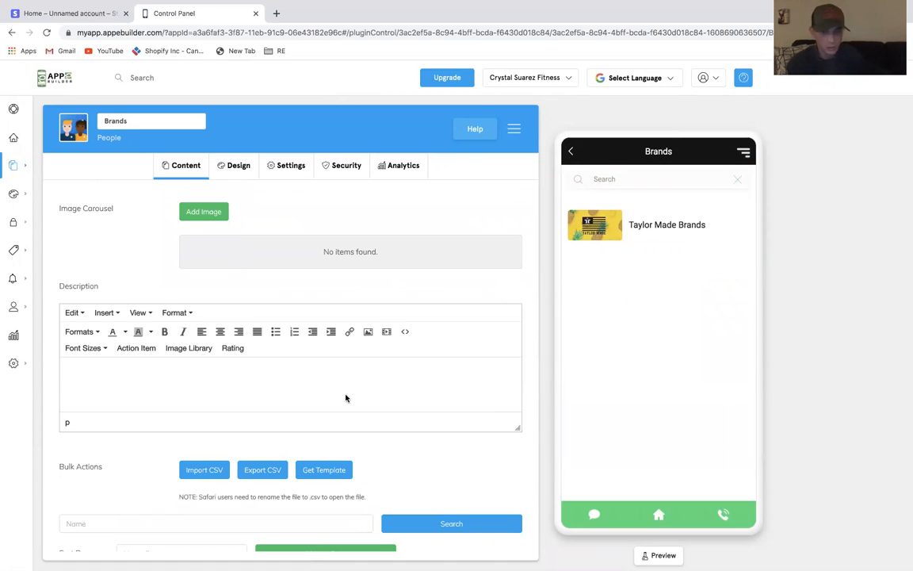
Add a second person entry using the cropped pineapple image as its top image
scroll(345, 398, "down", 2)
left_click(316, 498)
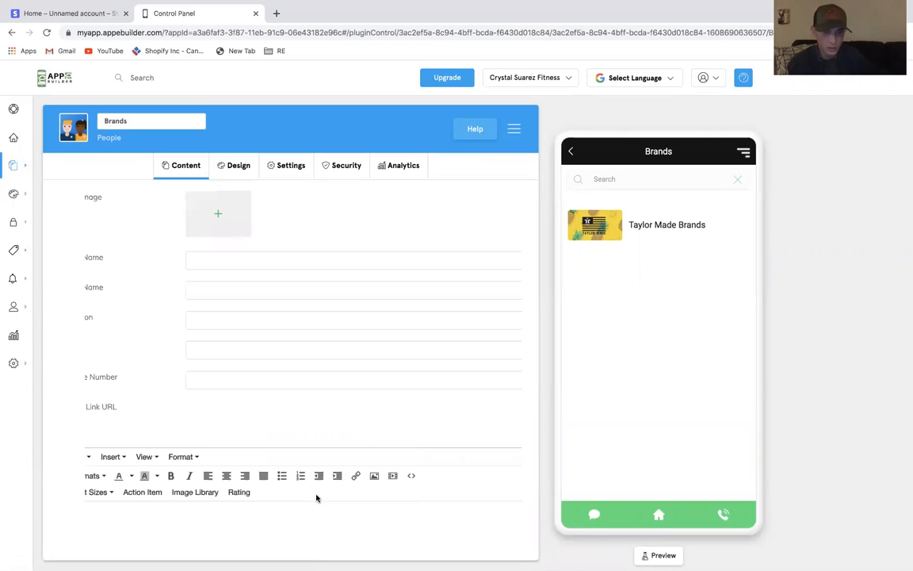
left_click(230, 218)
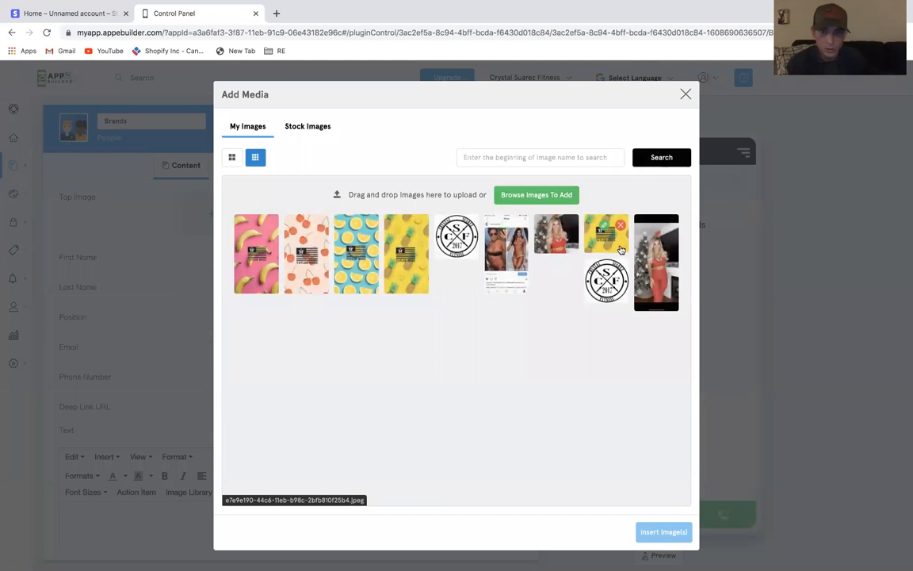
left_click(610, 246)
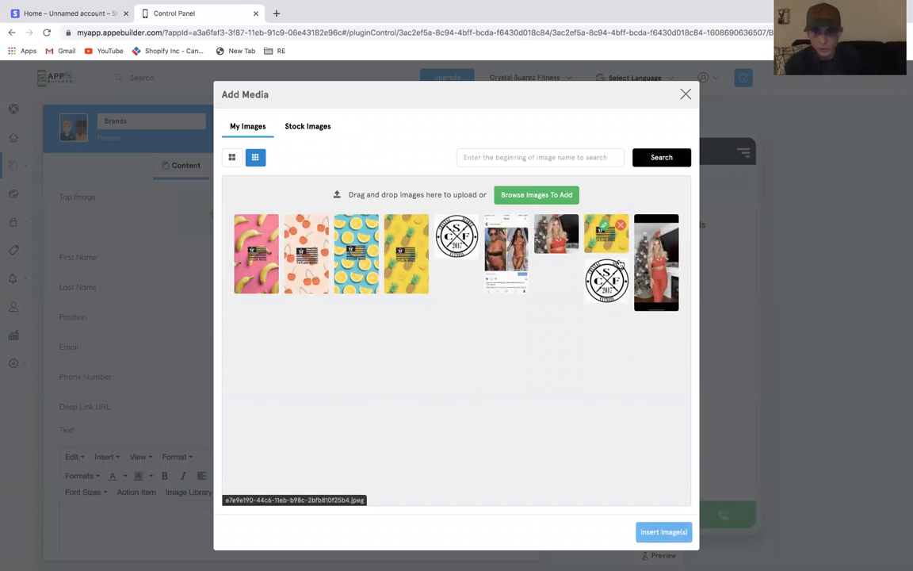
left_click(647, 529)
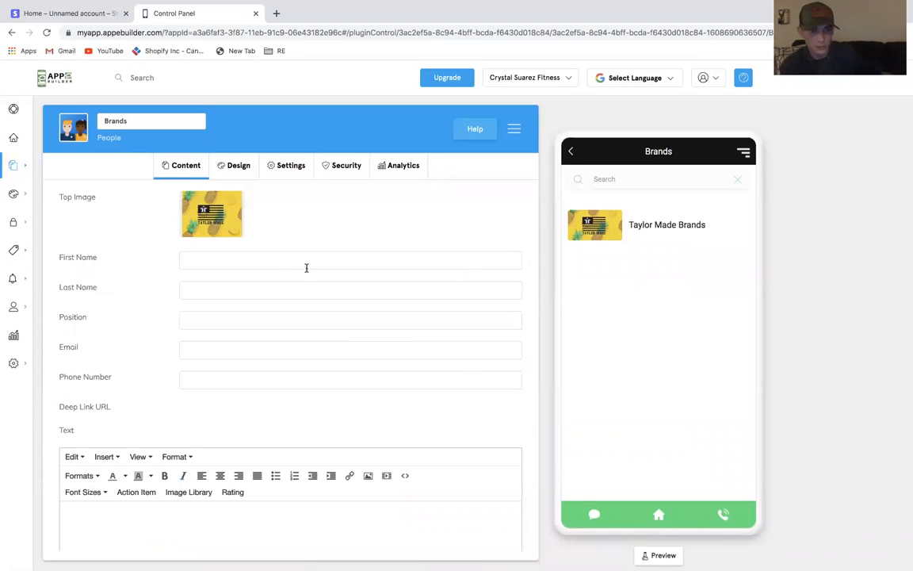
Set the second entry's first name to Brand 2
left_click(278, 264)
type("Brand 2")
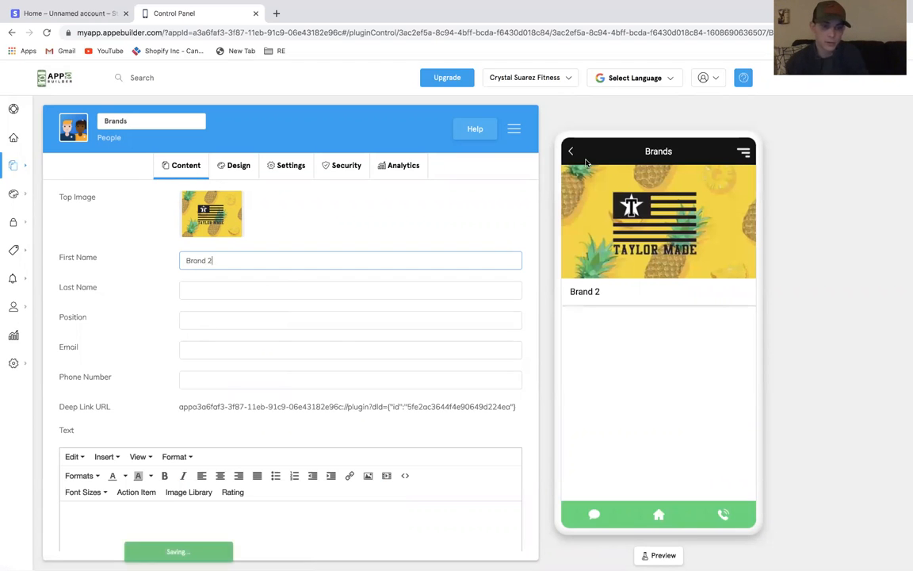
scroll(401, 453, "down", 3)
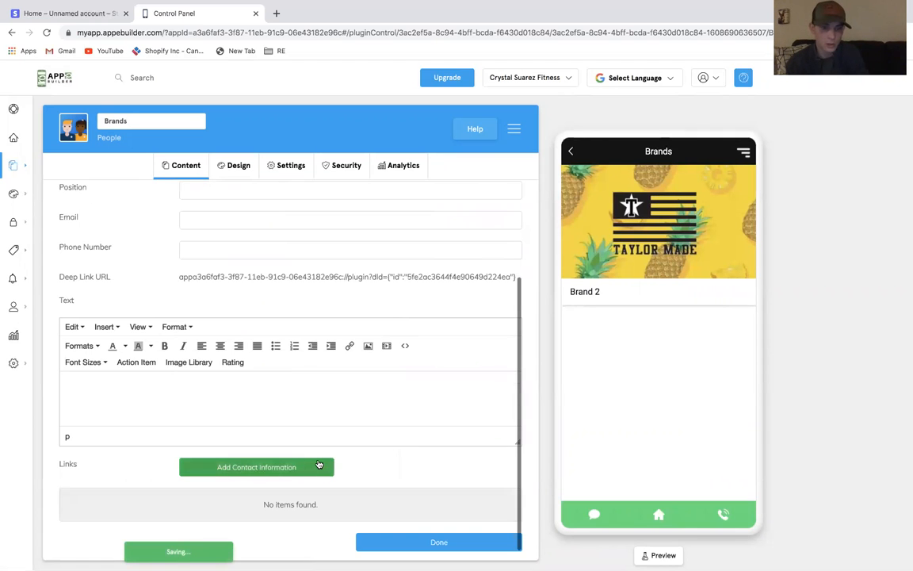
Add a Web Content link to link.com on the Brand 2 entry, set to open in the native browser
left_click(261, 467)
left_click(444, 141)
scroll(393, 257, "down", 3)
scroll(395, 271, "up", 3)
scroll(403, 230, "down", 3)
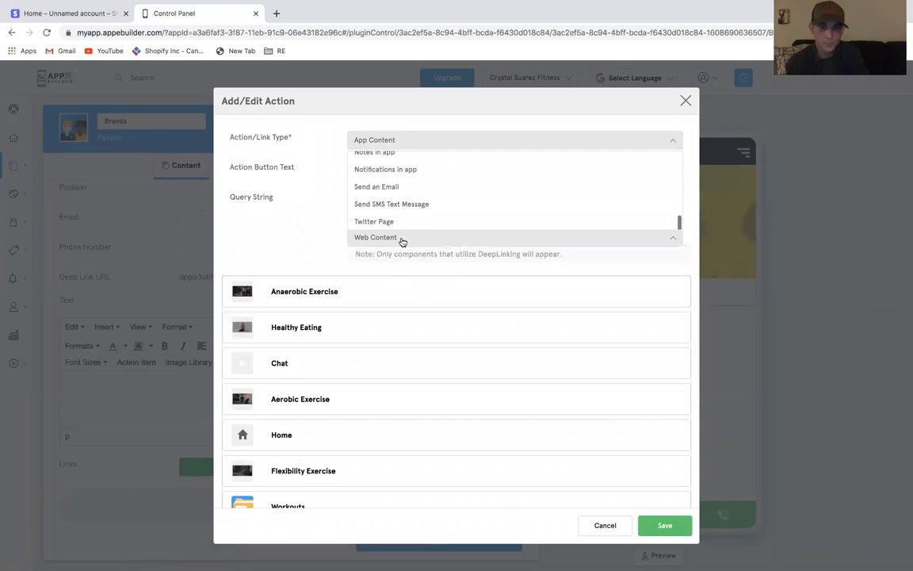
left_click(402, 239)
left_click(388, 294)
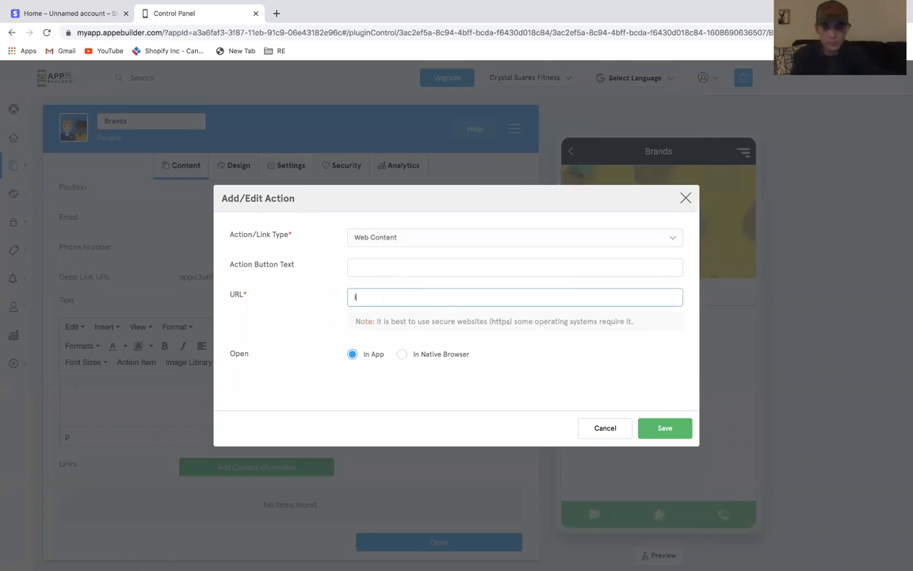
type("link.com")
left_click(429, 354)
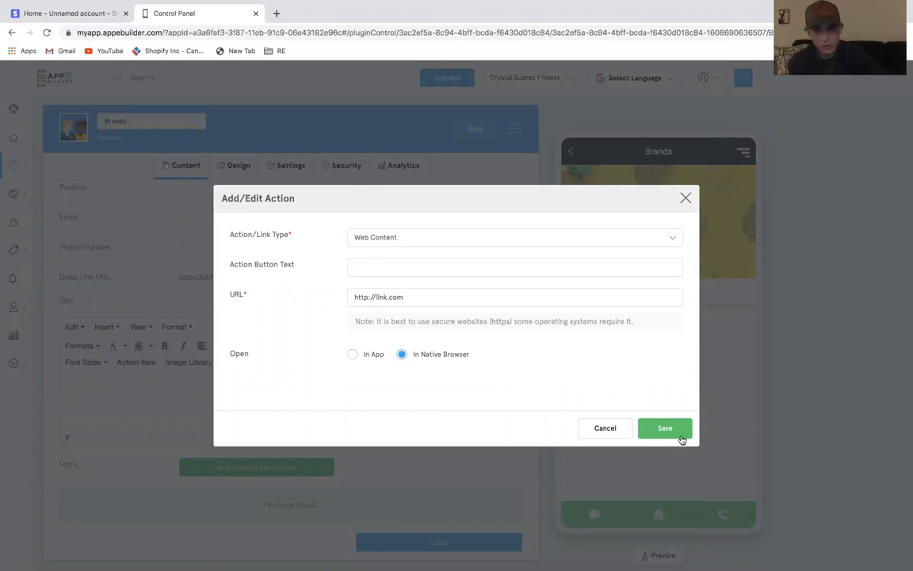
left_click(679, 438)
Return to the Brands list and add the red-outfit photo to the page's image carousel
left_click(571, 151)
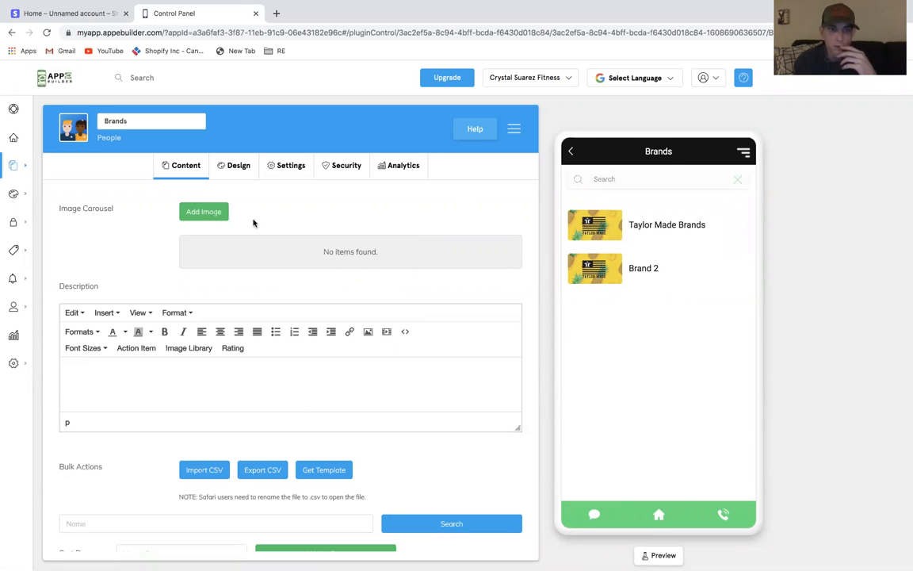
left_click(223, 212)
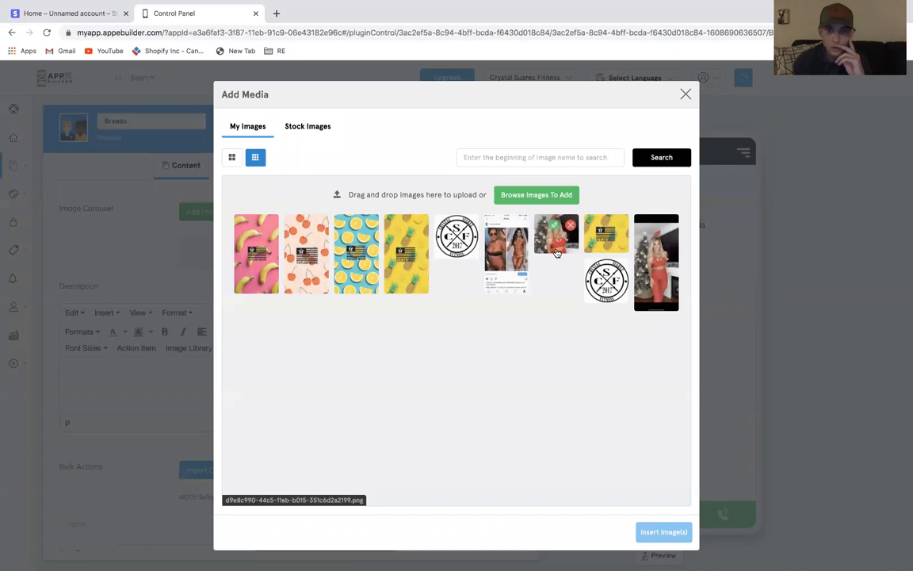
left_click(558, 252)
left_click(662, 533)
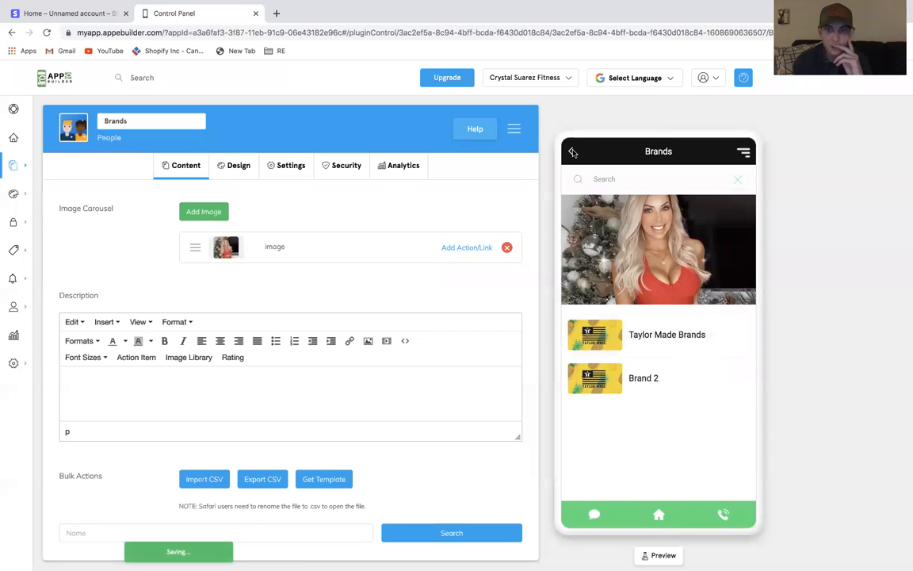
Go back to the home screen and open the My Features list of app components
left_click(573, 153)
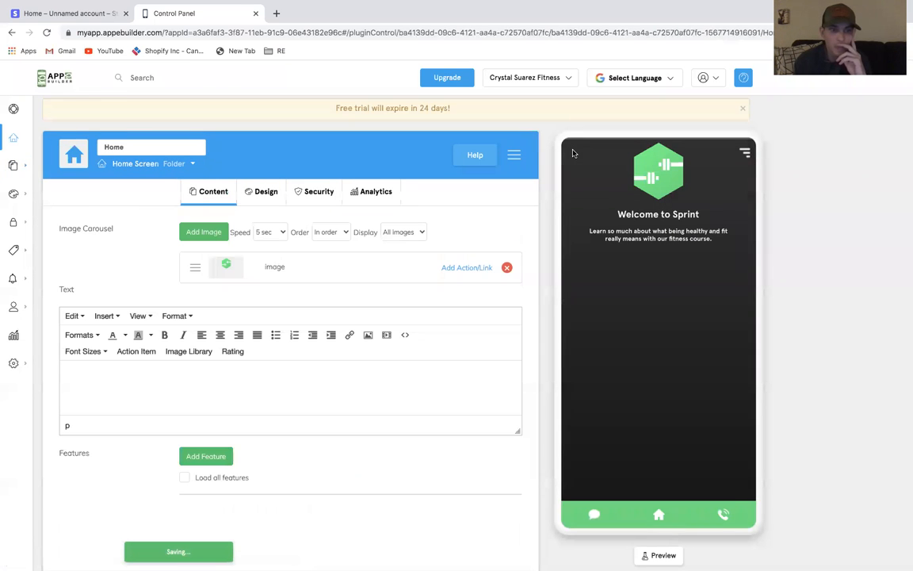
mouse_move(10, 139)
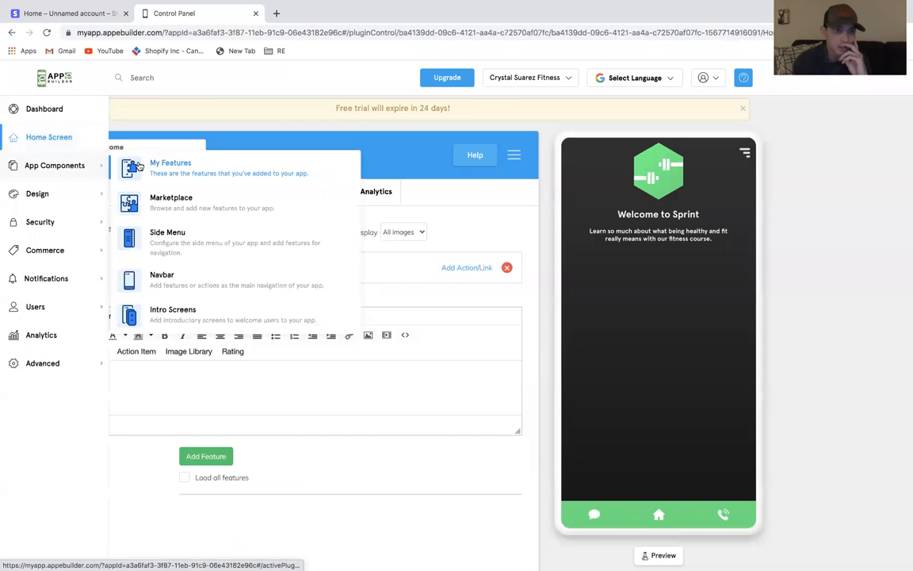
left_click(138, 166)
scroll(324, 353, "down", 5)
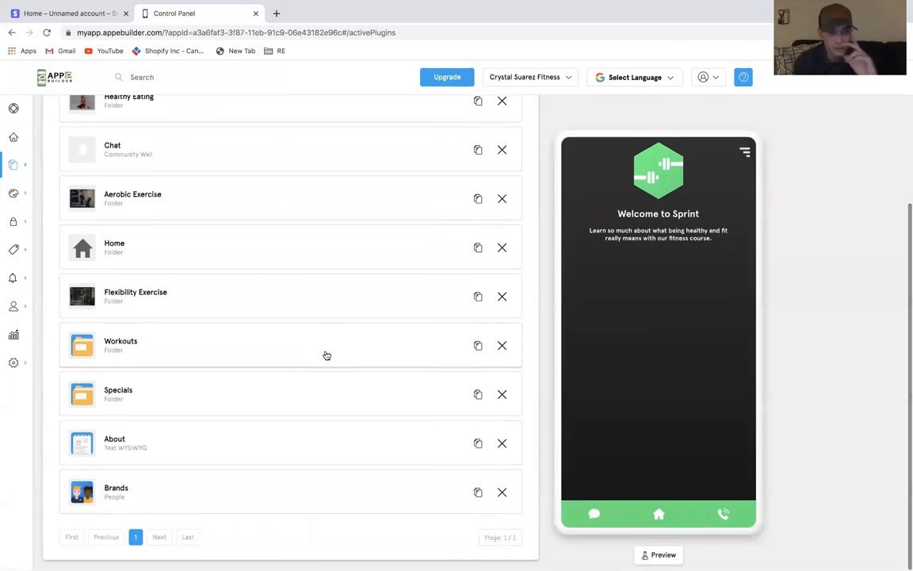
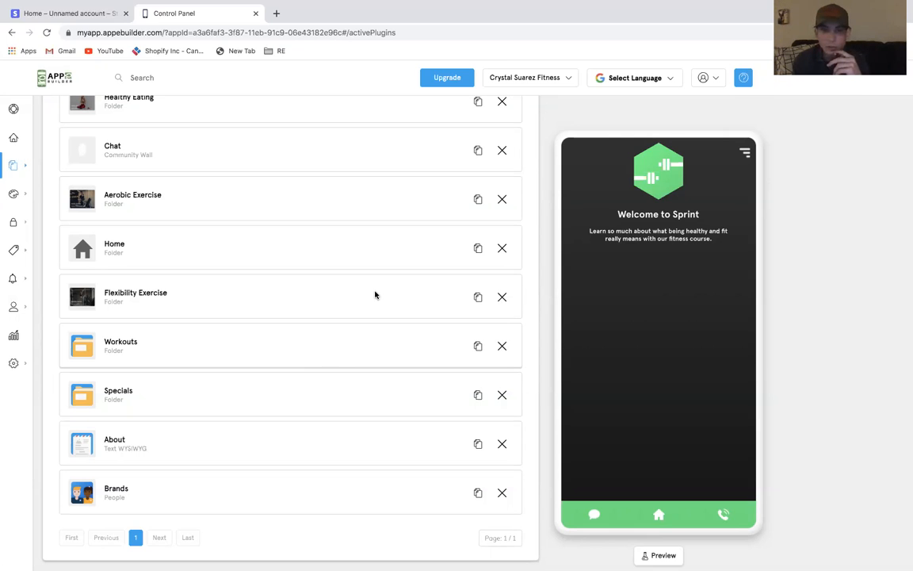
Add an Instagram feature from the marketplace, titled IG
scroll(375, 294, "up", 5)
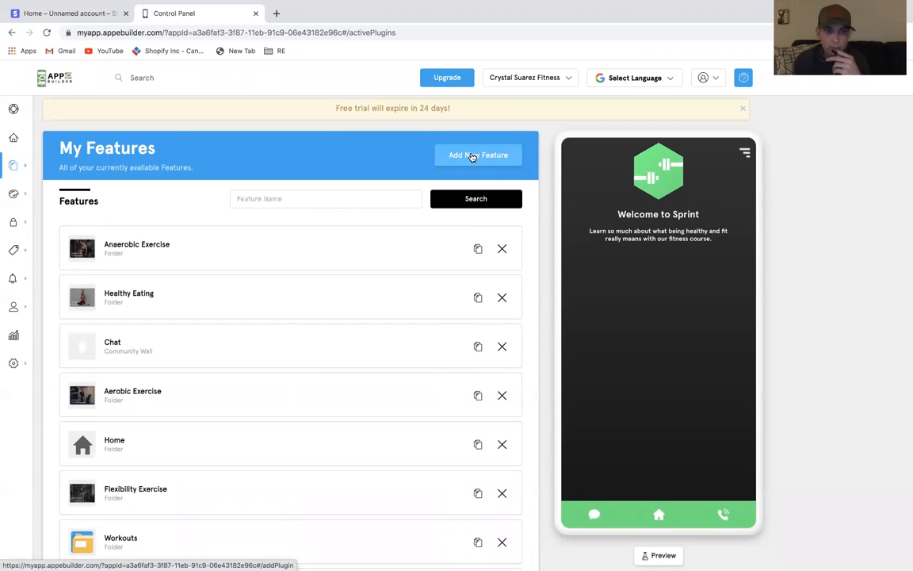
left_click(472, 156)
scroll(438, 253, "down", 2)
scroll(436, 277, "down", 20)
scroll(194, 229, "up", 3)
left_click(181, 237)
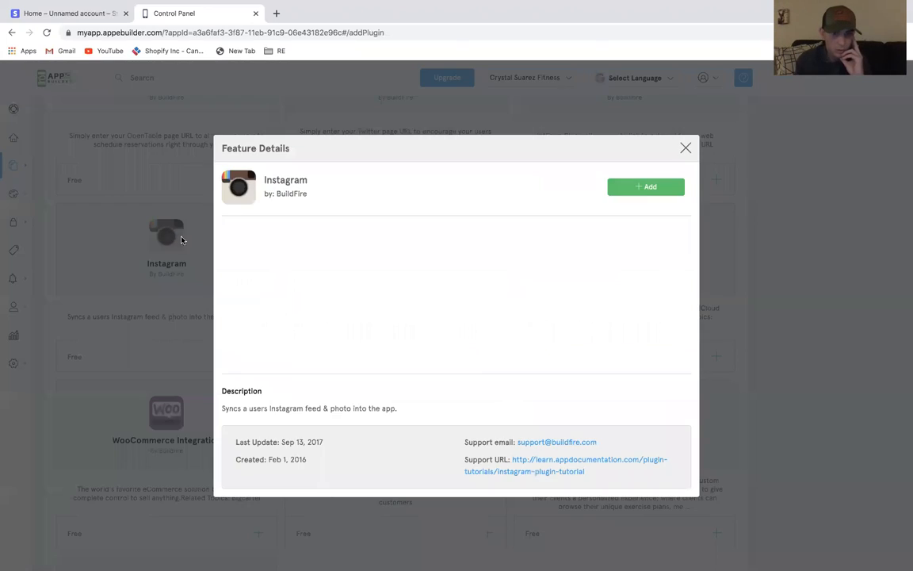
left_click(643, 186)
left_click(463, 303)
type("IG")
left_click(526, 374)
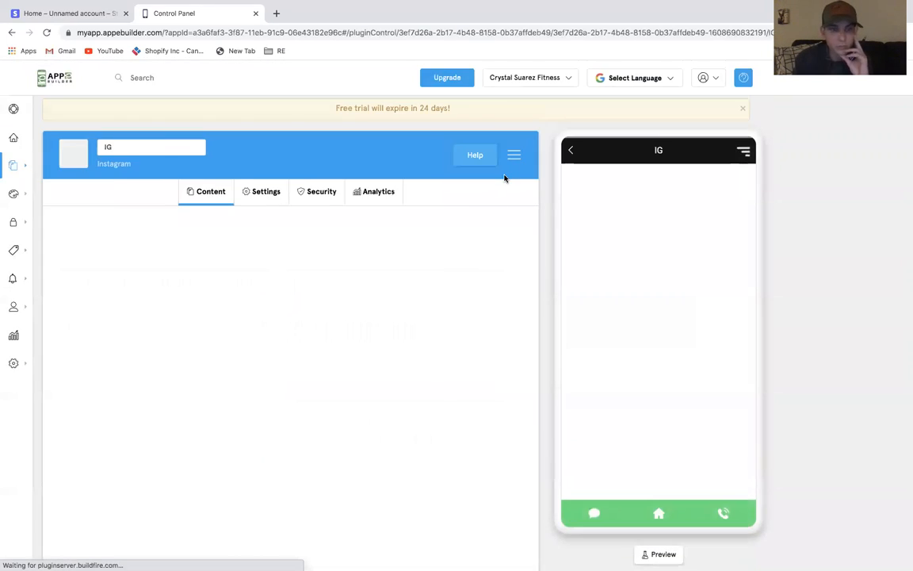
Go back to the home screen and add a YouTube feature from the marketplace, titled Youtube
left_click(571, 152)
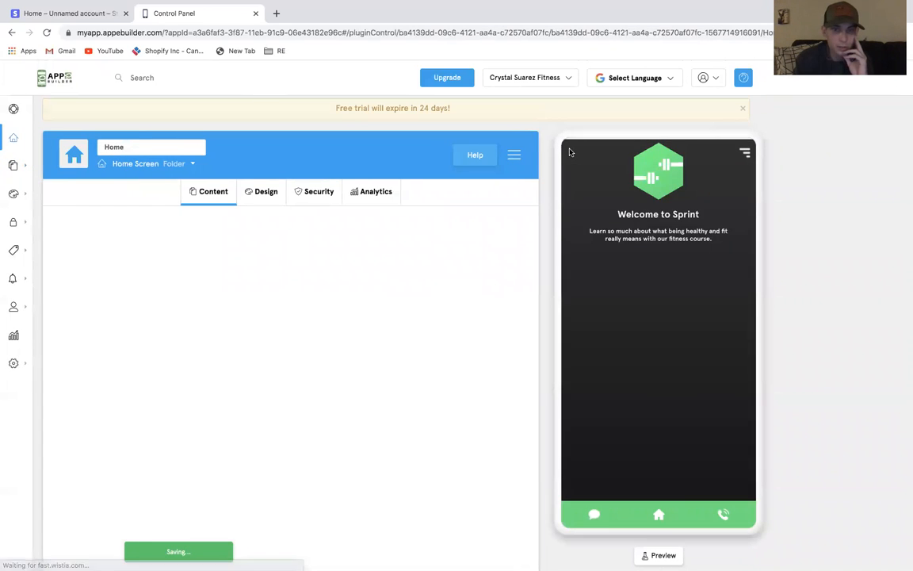
mouse_move(33, 167)
left_click(152, 158)
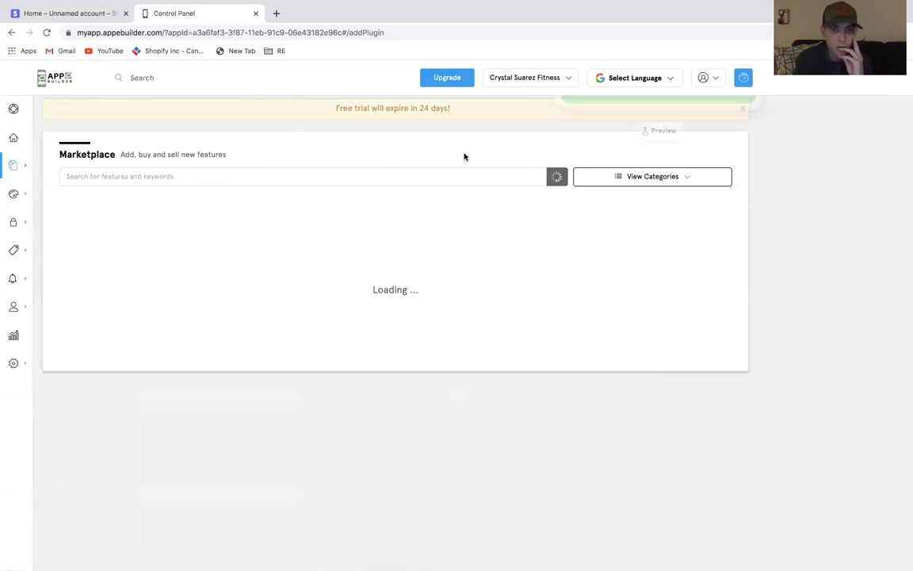
scroll(466, 296, "down", 10)
scroll(466, 297, "down", 2)
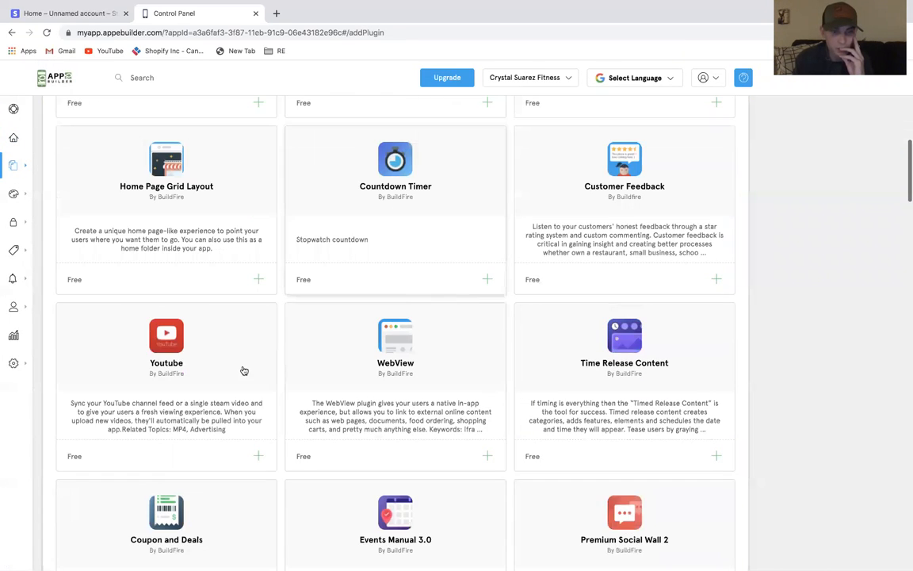
left_click(200, 357)
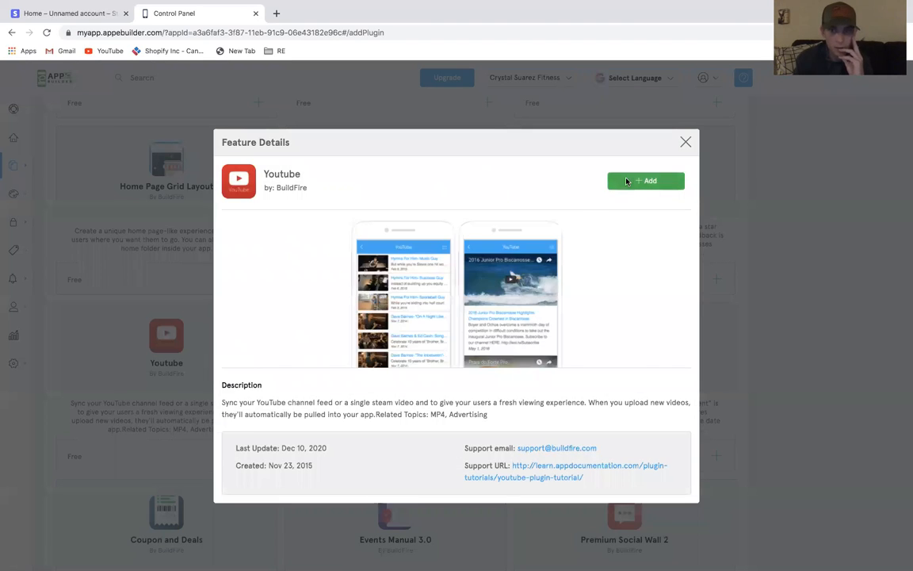
left_click(608, 187)
left_click(445, 308)
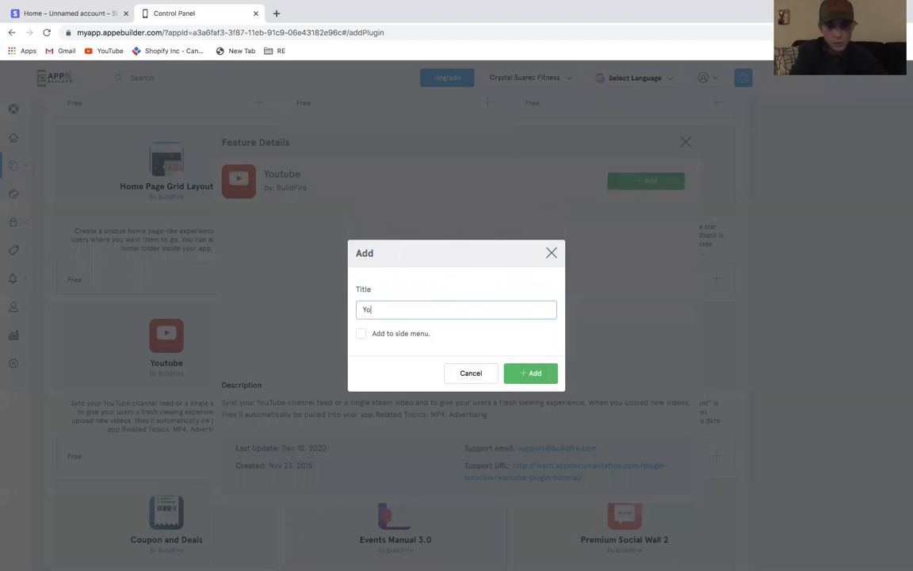
left_click(546, 373)
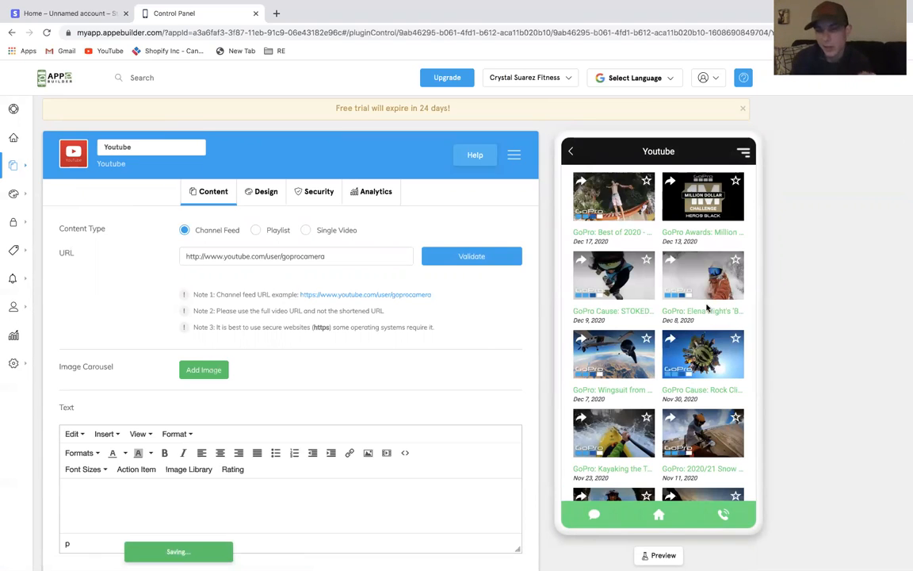
Try the YouTube feature's item list layouts, ending on the fourth layout
left_click(266, 191)
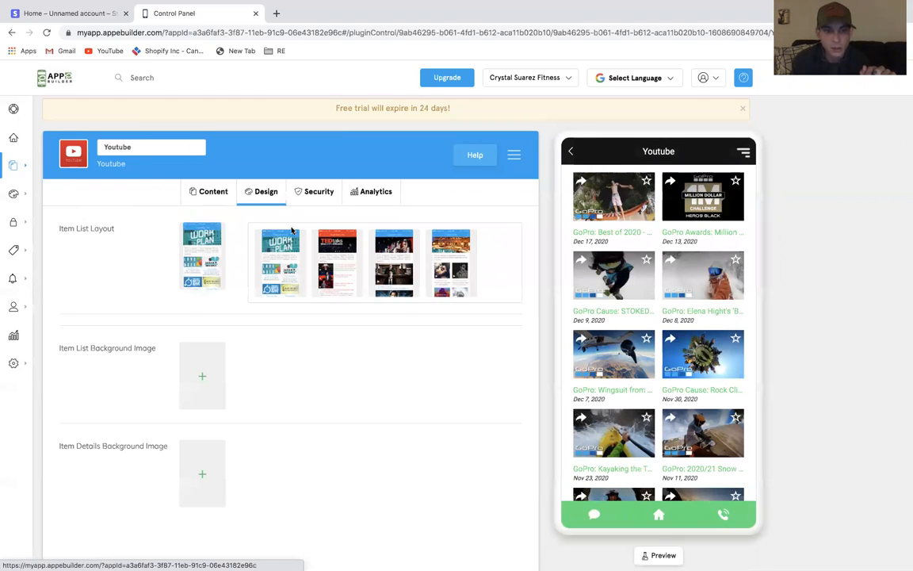
left_click(391, 276)
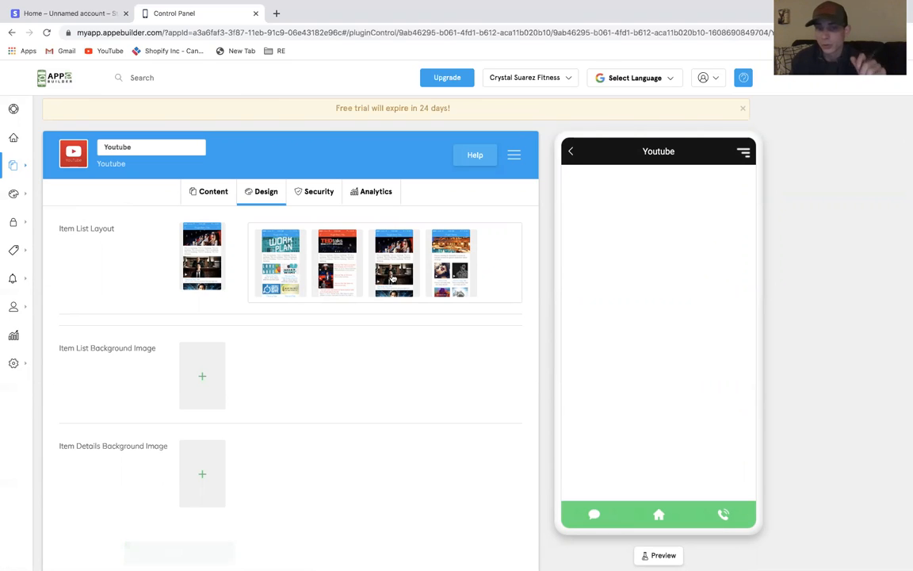
left_click(345, 271)
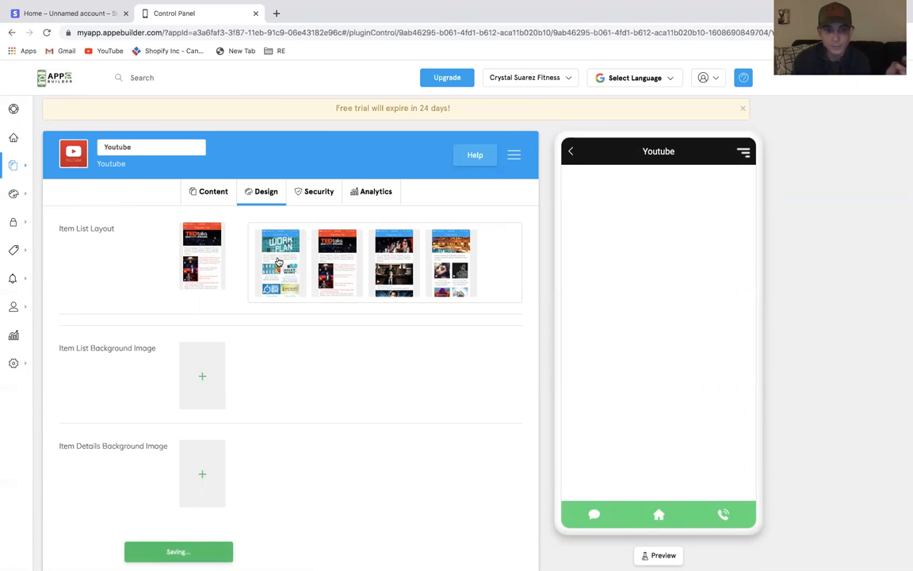
left_click(406, 262)
left_click(459, 261)
left_click(191, 192)
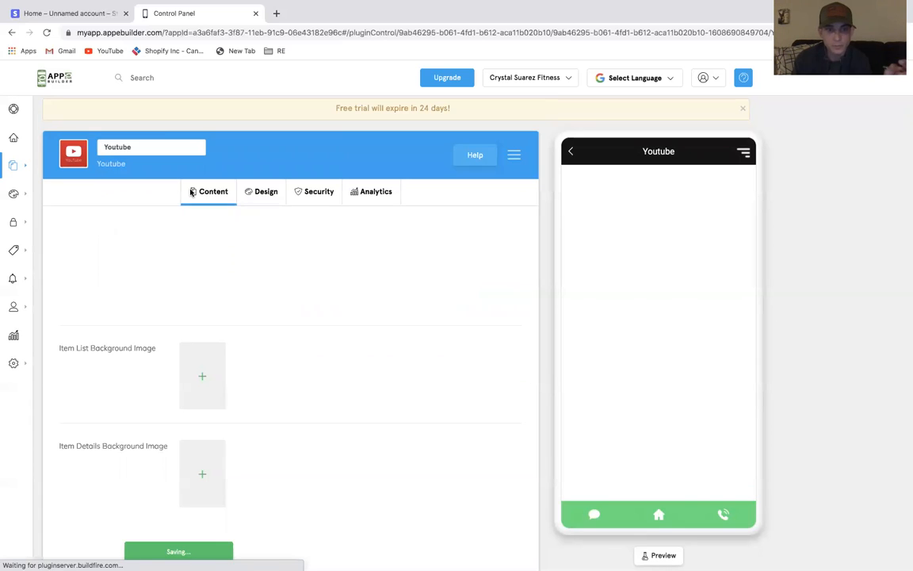
scroll(422, 366, "down", 1)
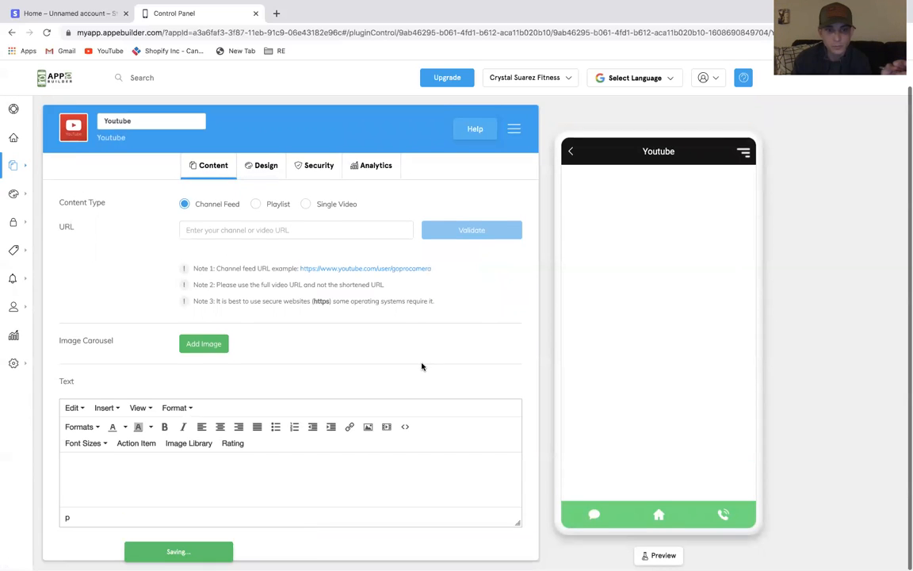
scroll(422, 367, "up", 1)
left_click(266, 194)
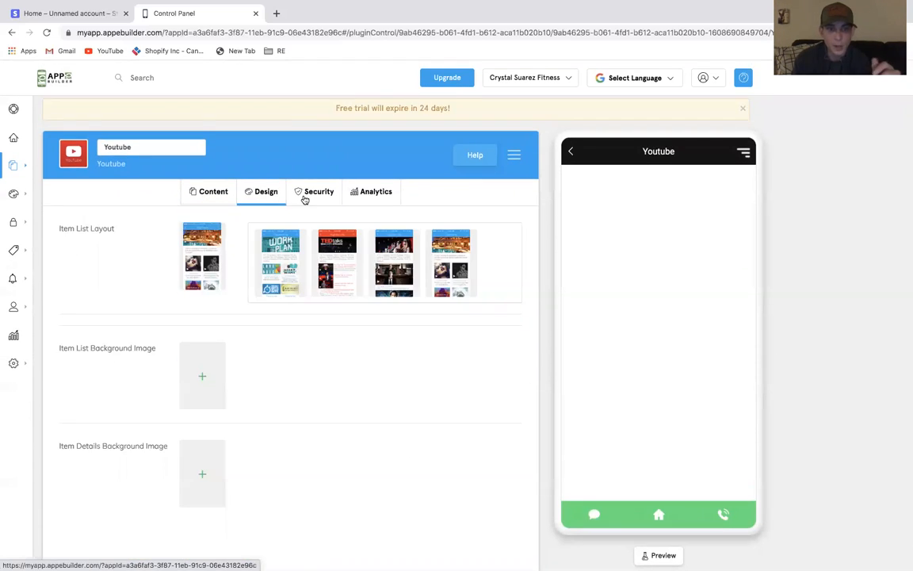
Copy the Appebuilder Webebuilder YouTube channel URL in a new tab and set it as the validated channel feed URL
left_click(276, 13)
left_click(334, 291)
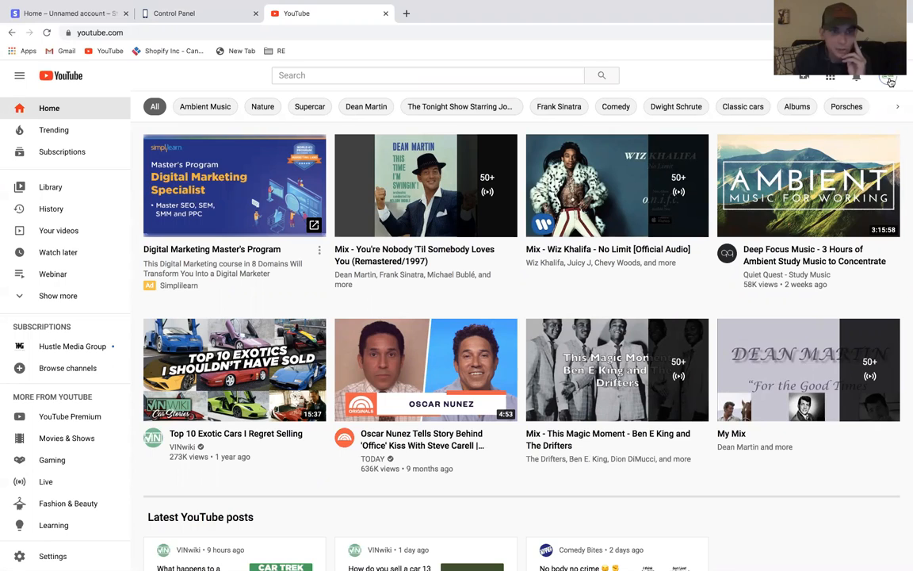
left_click(888, 79)
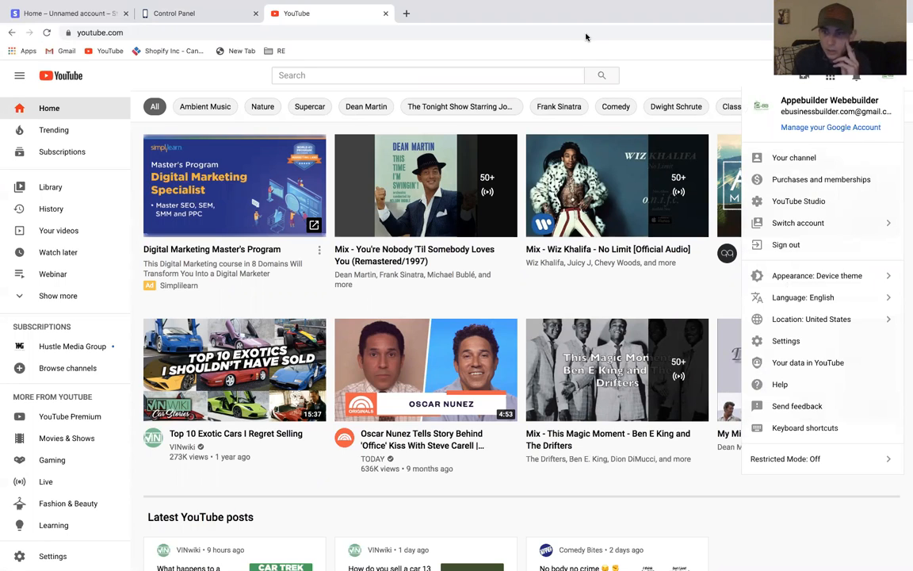
left_click(796, 157)
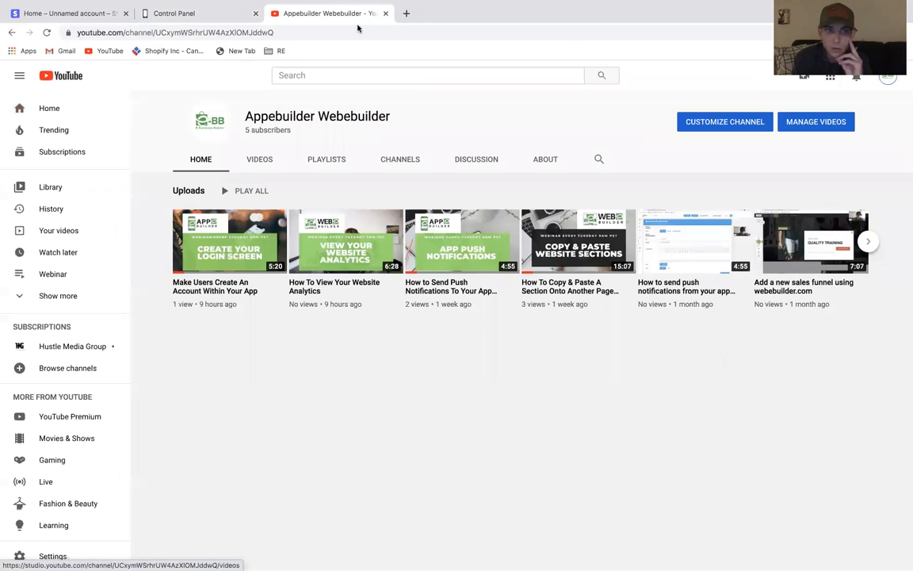
left_click(311, 33)
key("ctrl+c")
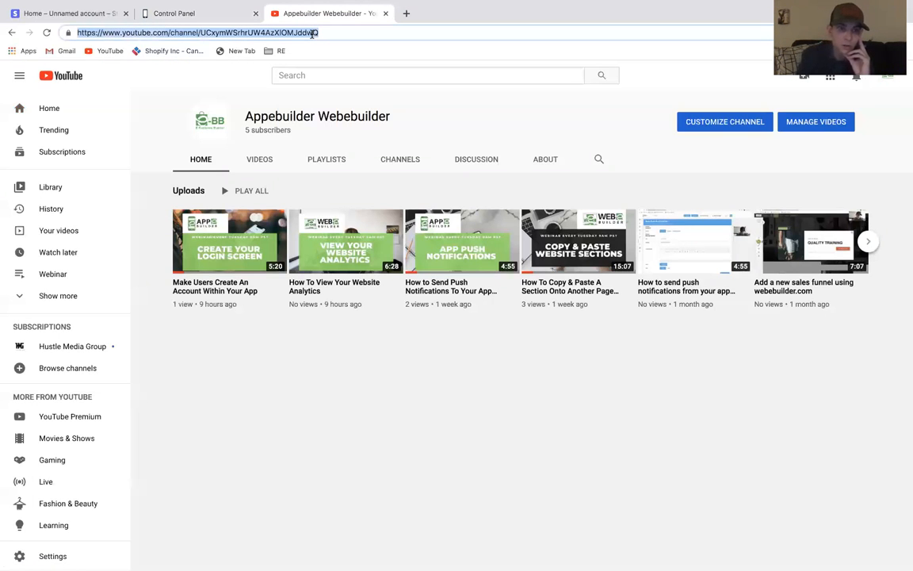
left_click(242, 14)
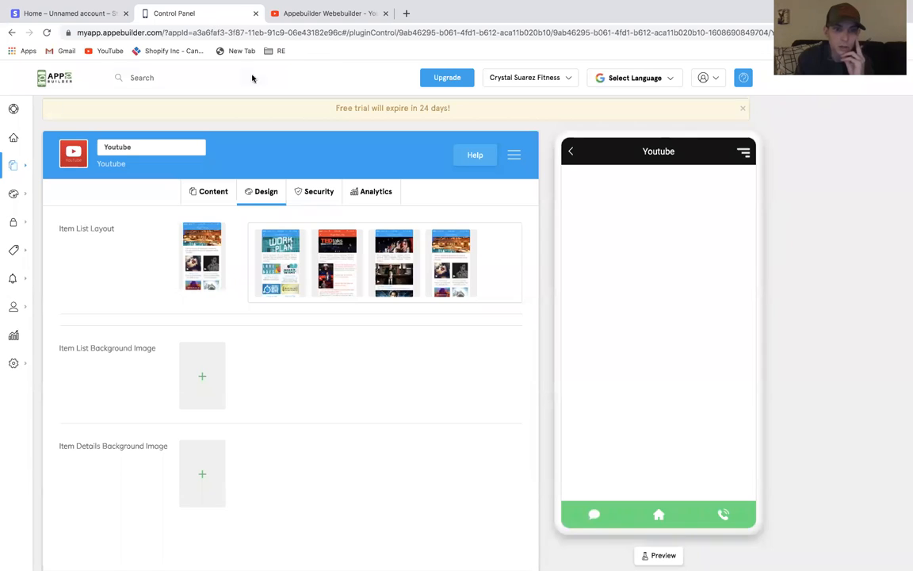
left_click(215, 199)
left_click(244, 251)
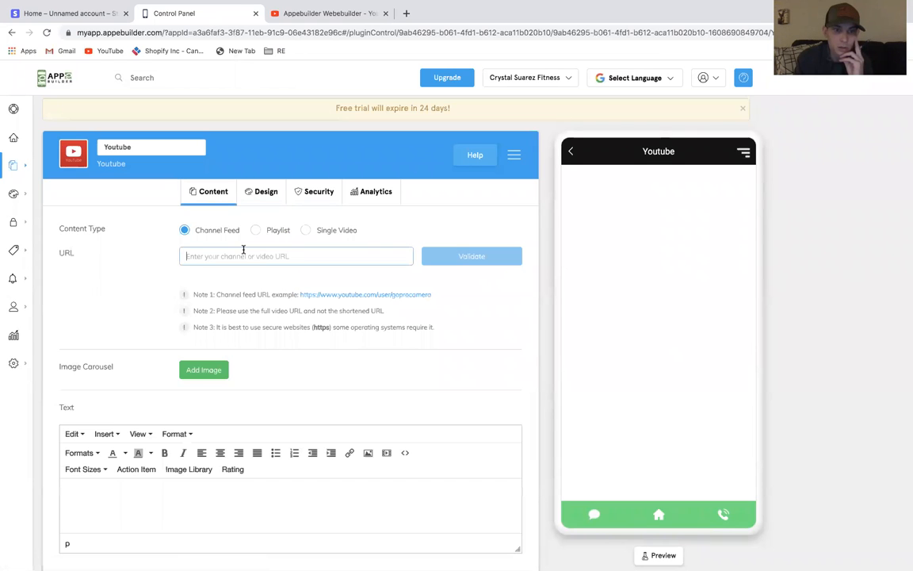
key("ctrl+v")
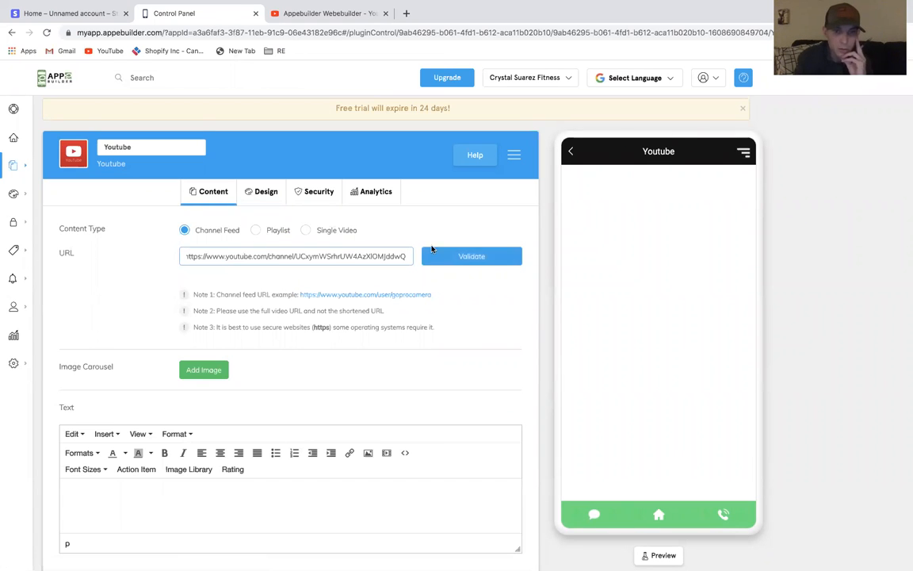
left_click(435, 257)
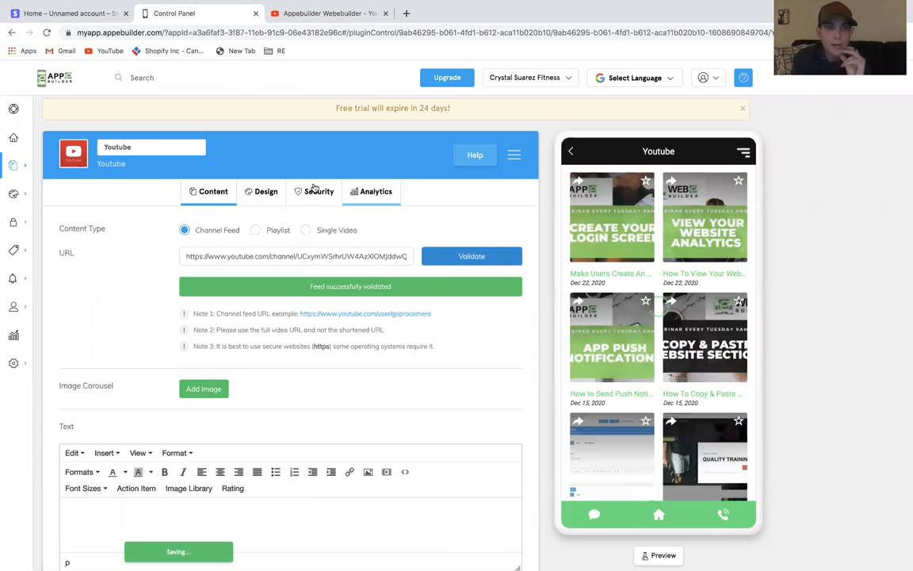
Try other item list layouts for the YouTube feature, ending on the first layout
left_click(265, 193)
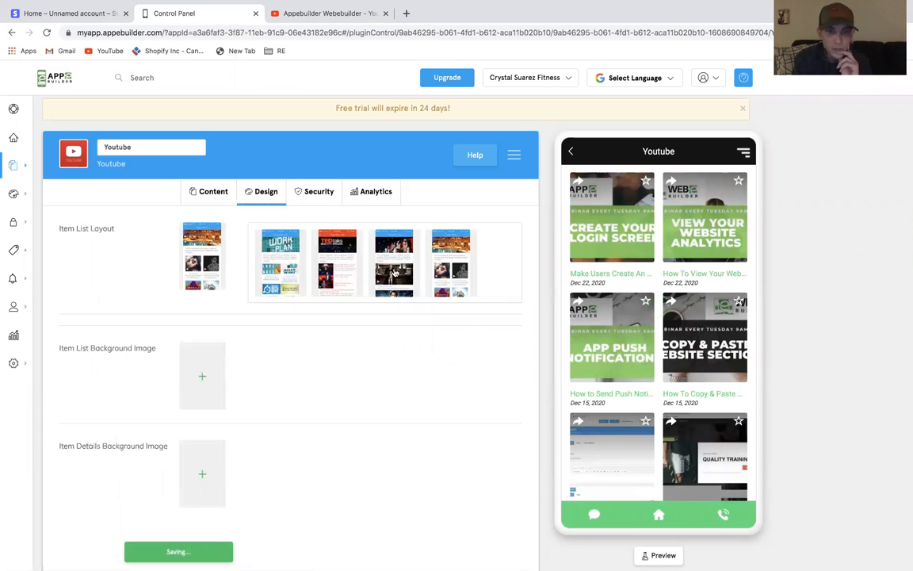
left_click(394, 272)
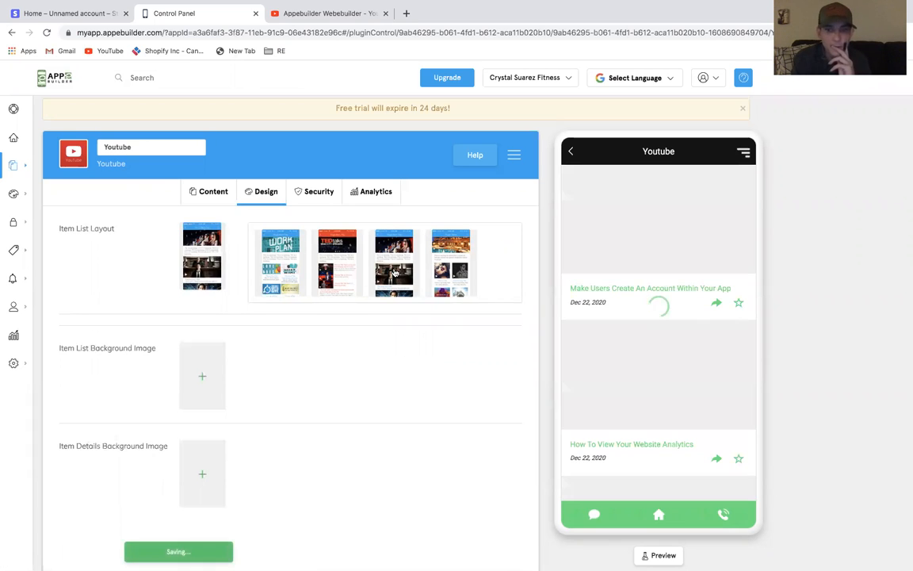
left_click(342, 276)
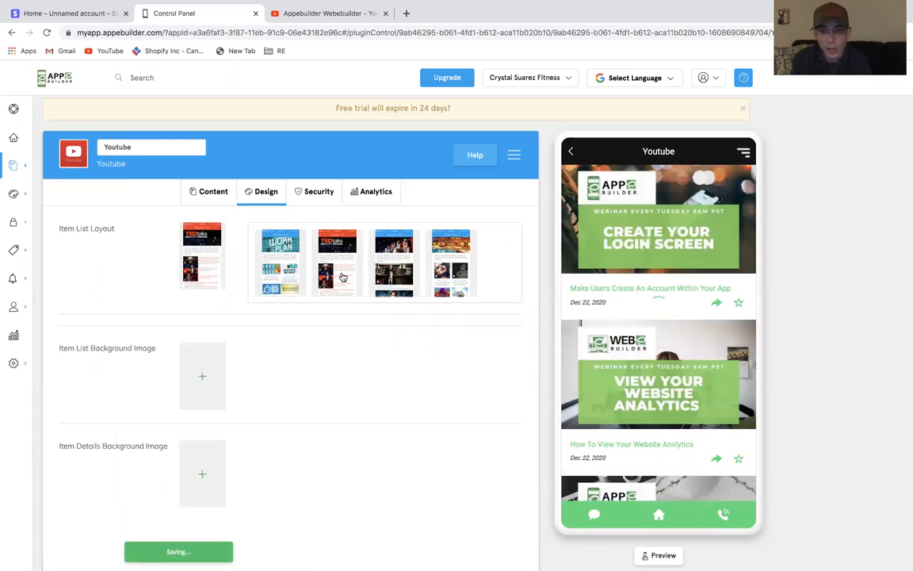
left_click(290, 254)
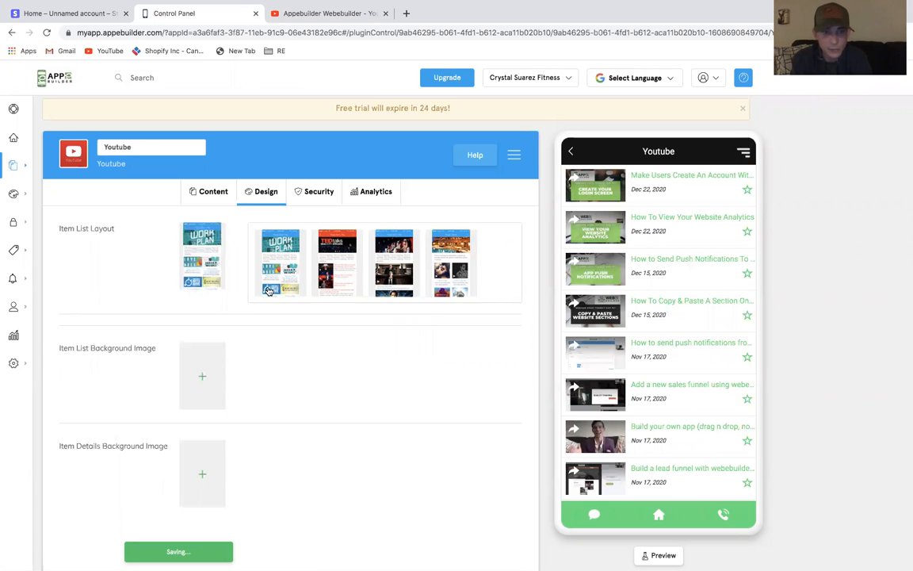
left_click(210, 191)
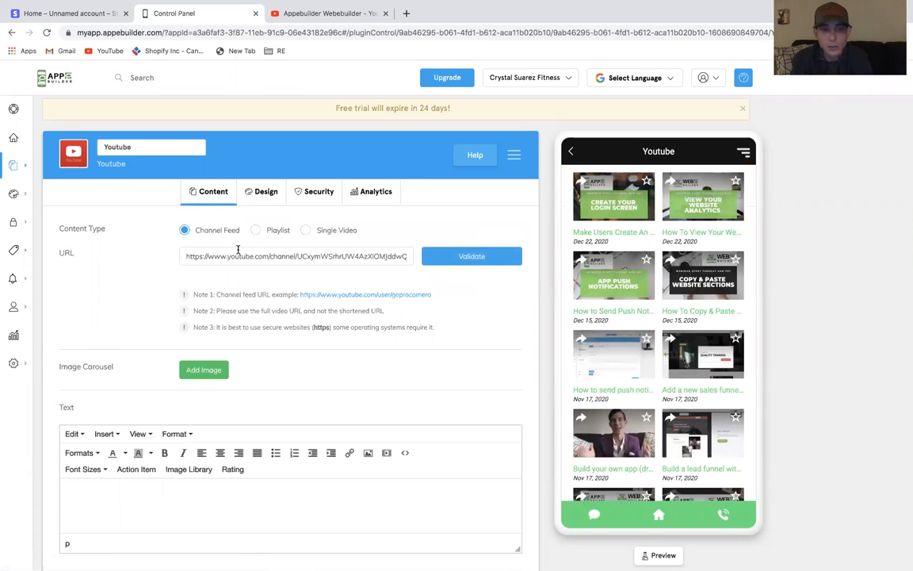
Look through the YouTube channel's playlists
left_click(333, 13)
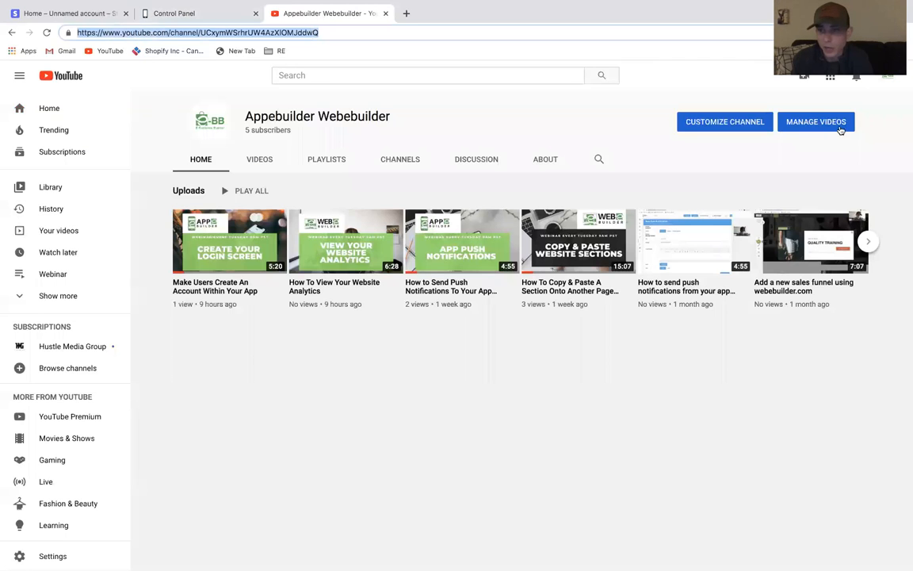
left_click(174, 14)
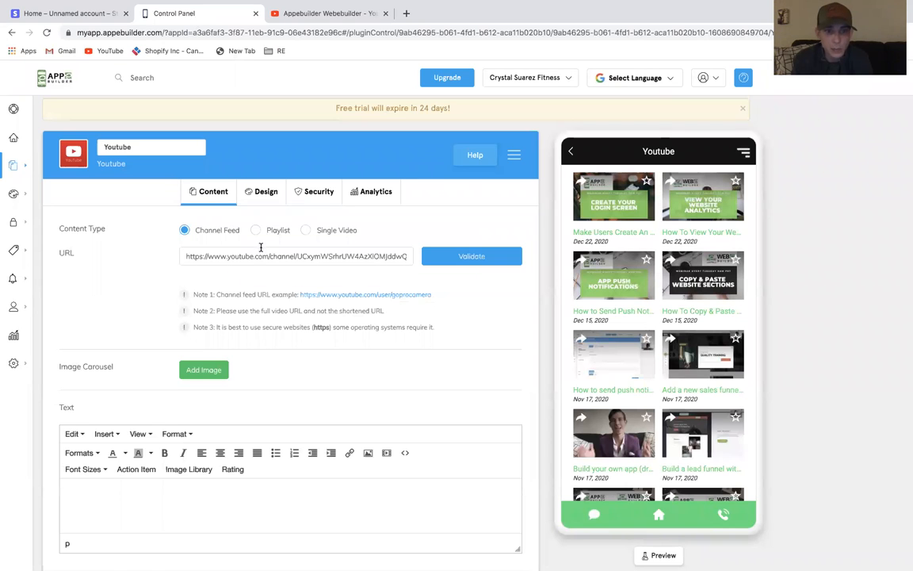
left_click(317, 16)
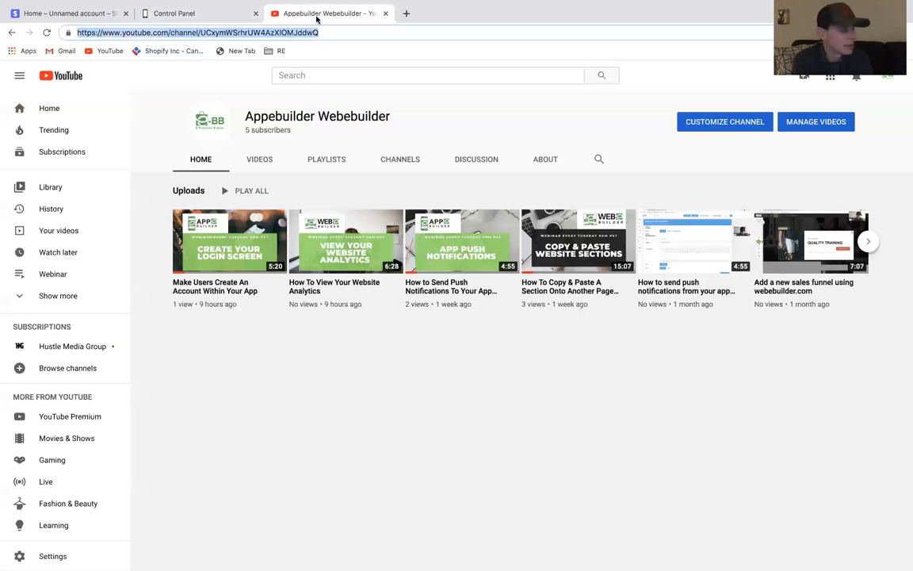
left_click(325, 162)
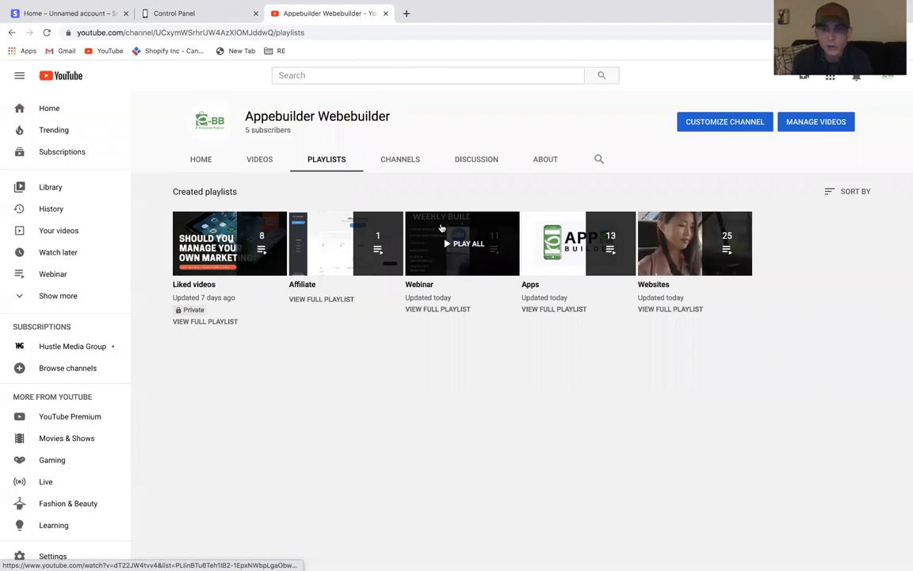
Set the YouTube feature's item list layout to the second design
left_click(204, 15)
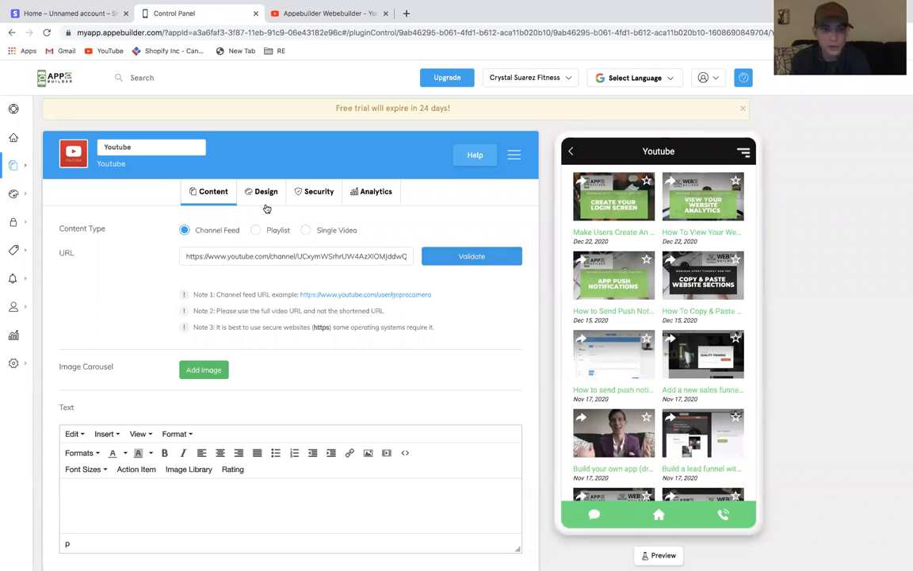
left_click(265, 194)
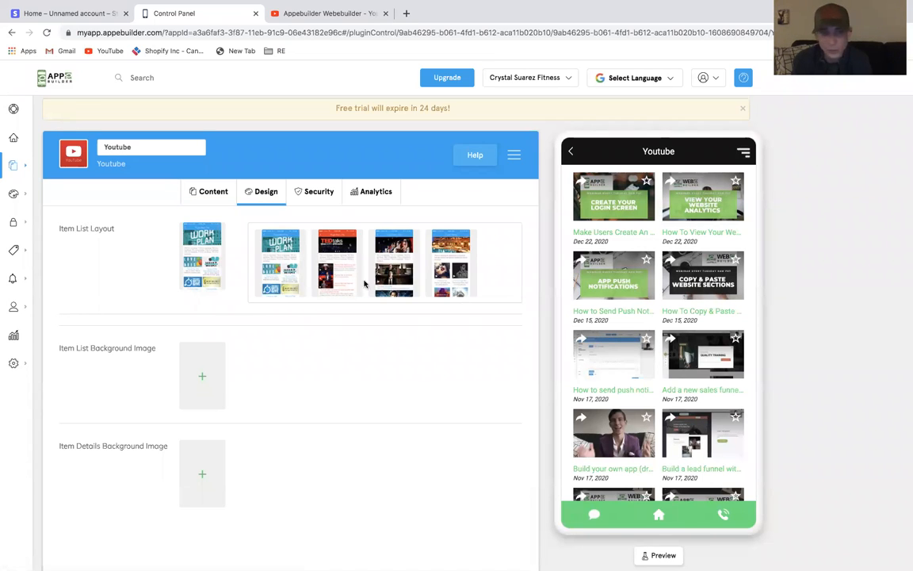
left_click(338, 280)
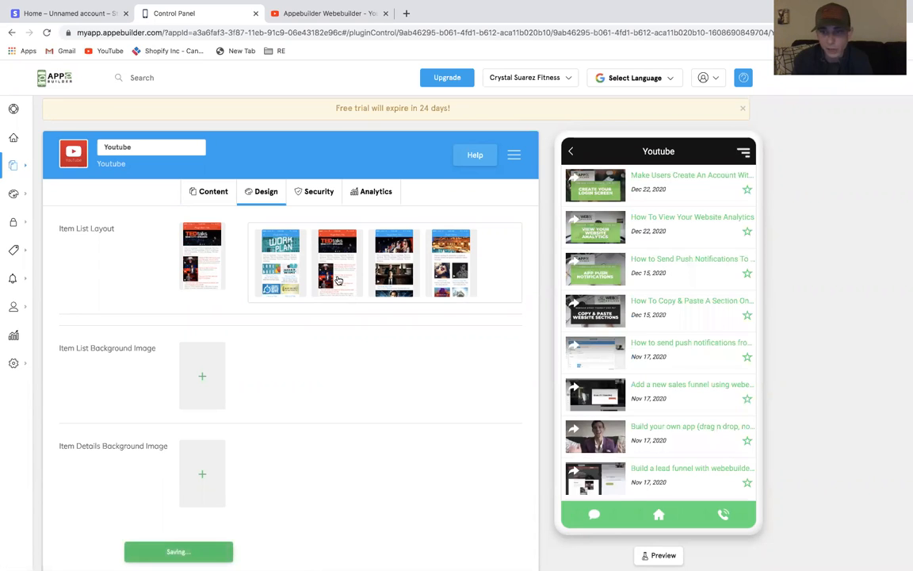
Switch the YouTube feature's item list layout to the third design with large thumbnails
left_click(406, 258)
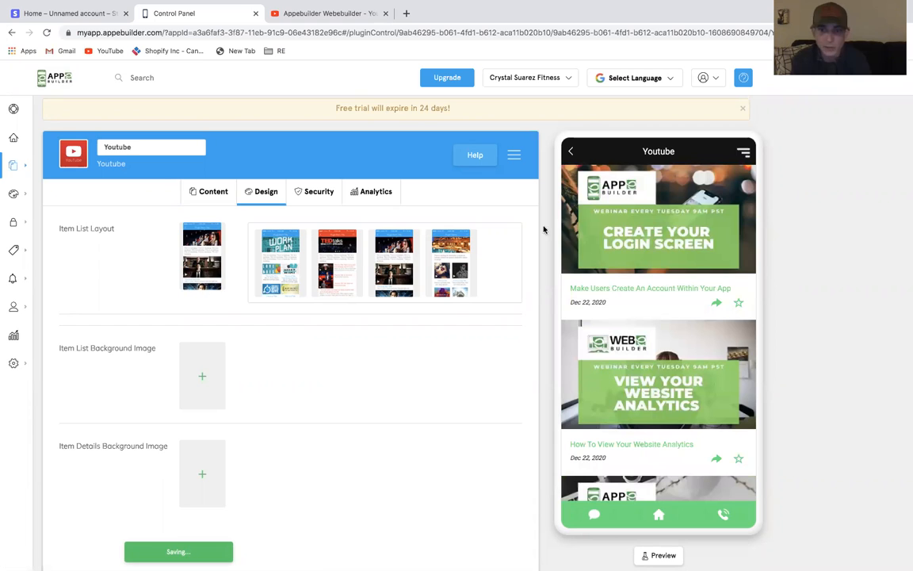
Add the text "Watch our latest videos" above the YouTube feed in the feature's content
left_click(205, 192)
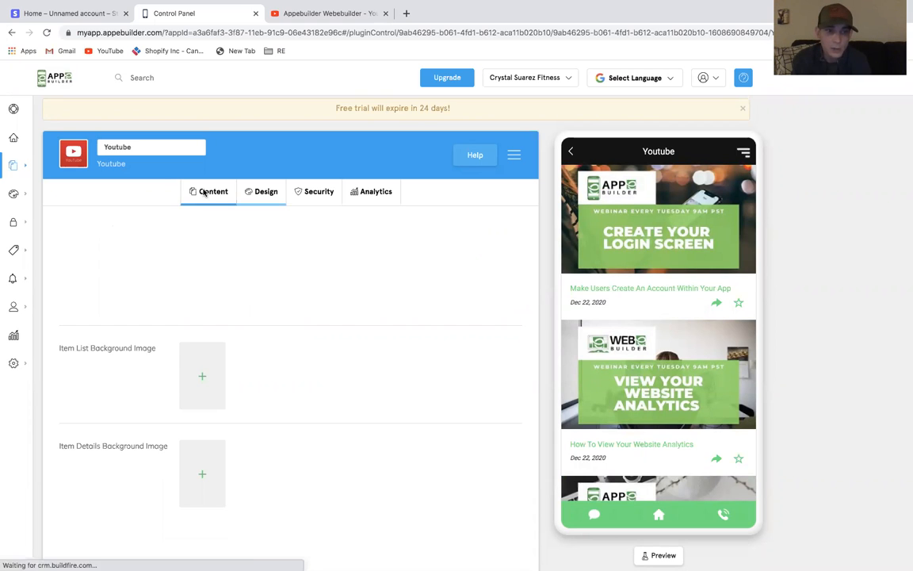
scroll(305, 453, "down", 1)
left_click(296, 461)
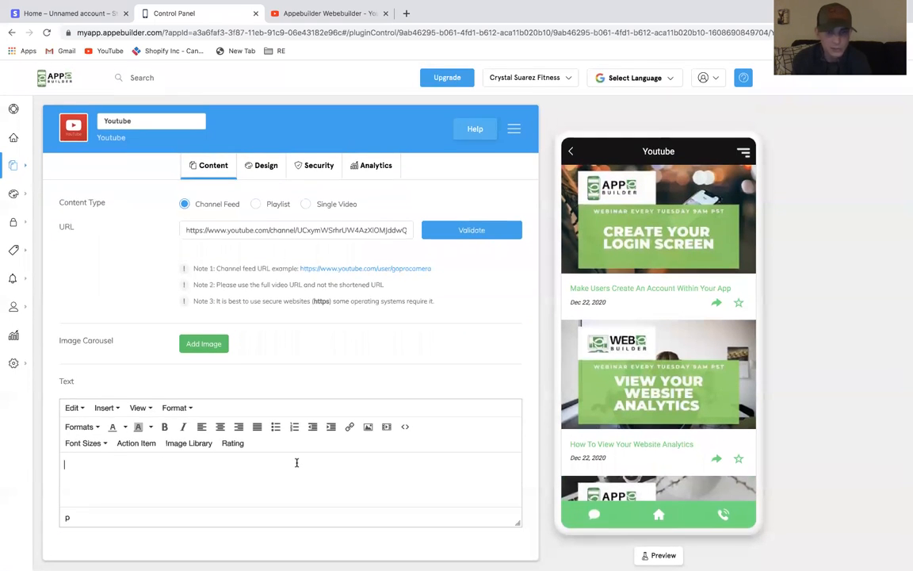
type("hhfhhfhdf")
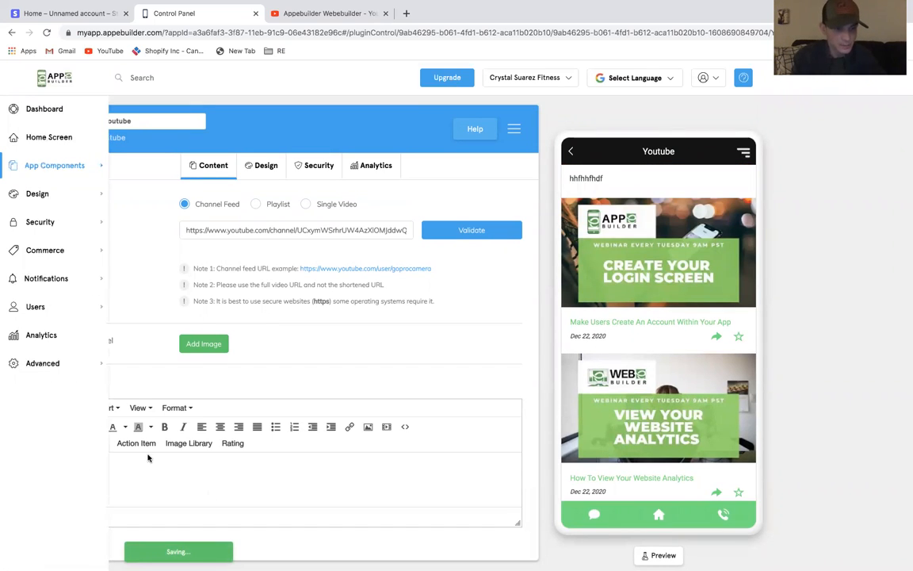
double_click(86, 464)
type("Watch our latest")
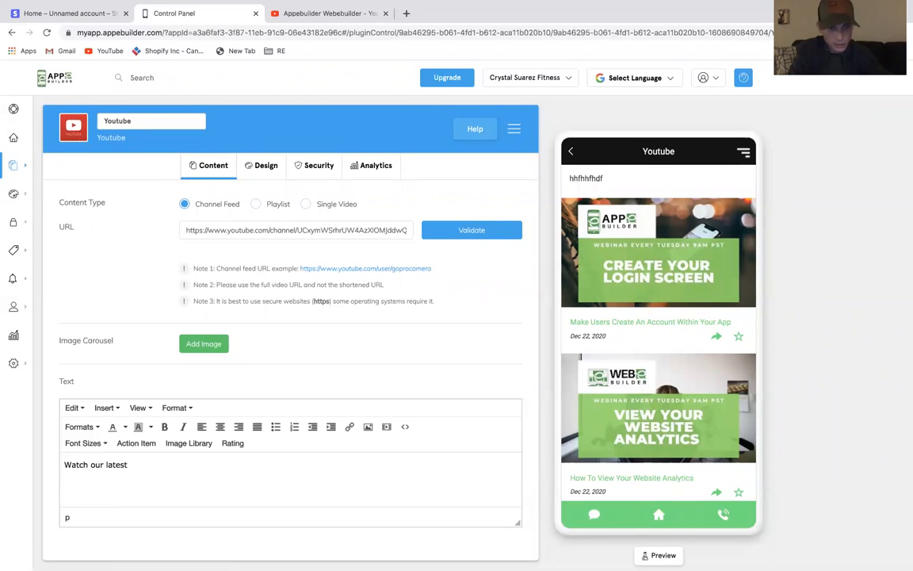
type(" videos")
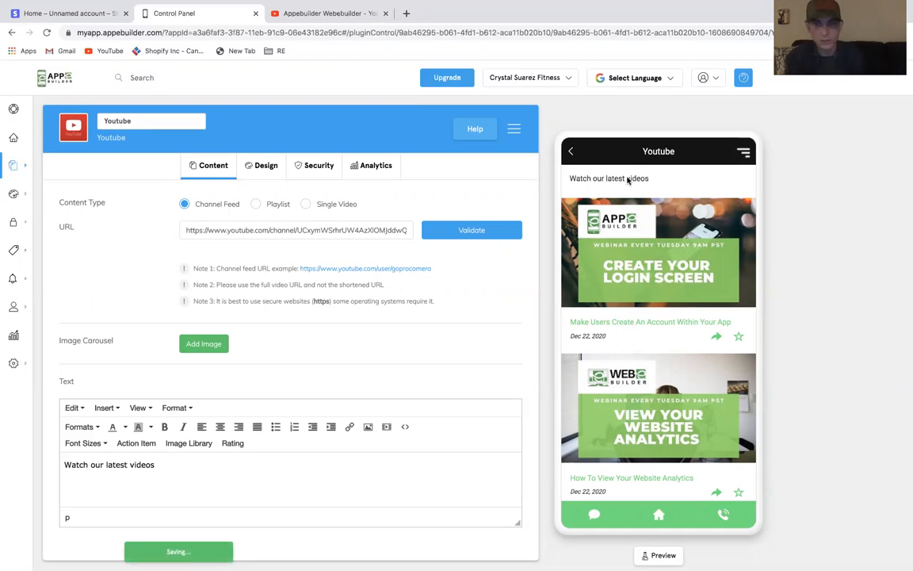
Add a new Folder feature from the marketplace titled Media
left_click(10, 133)
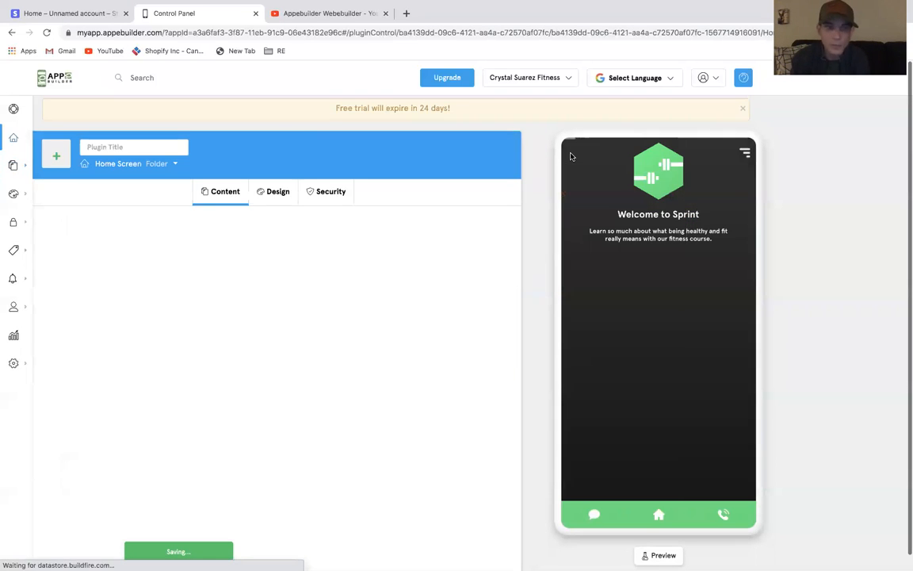
mouse_move(57, 163)
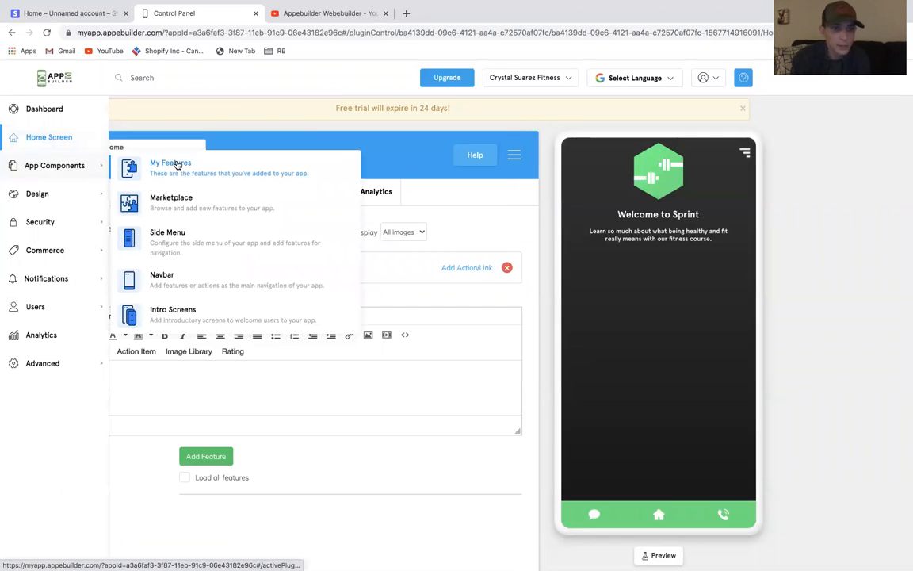
left_click(162, 163)
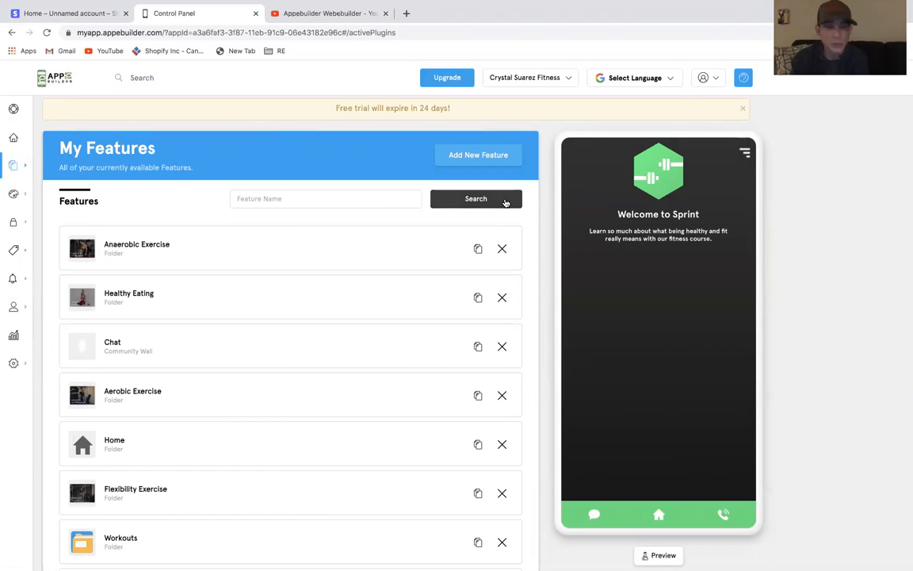
left_click(479, 156)
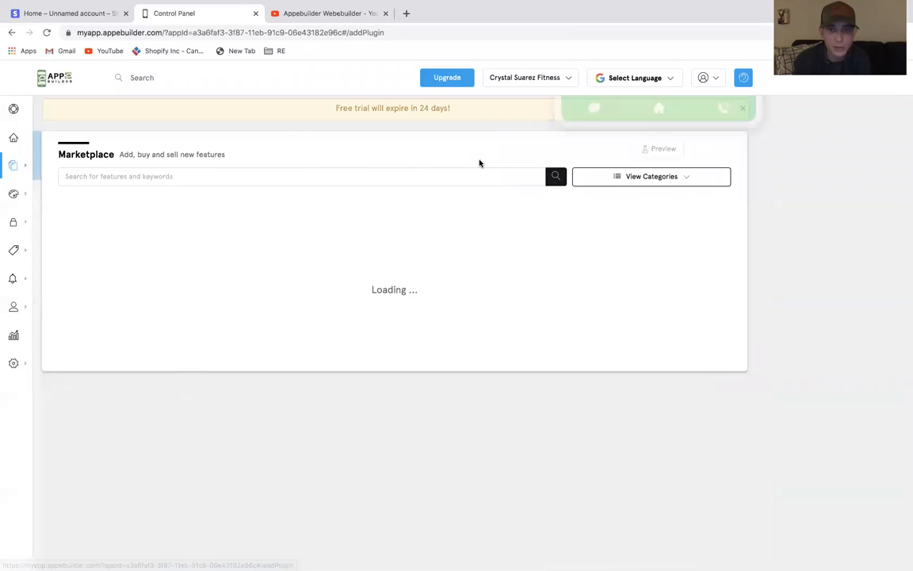
scroll(478, 331, "down", 5)
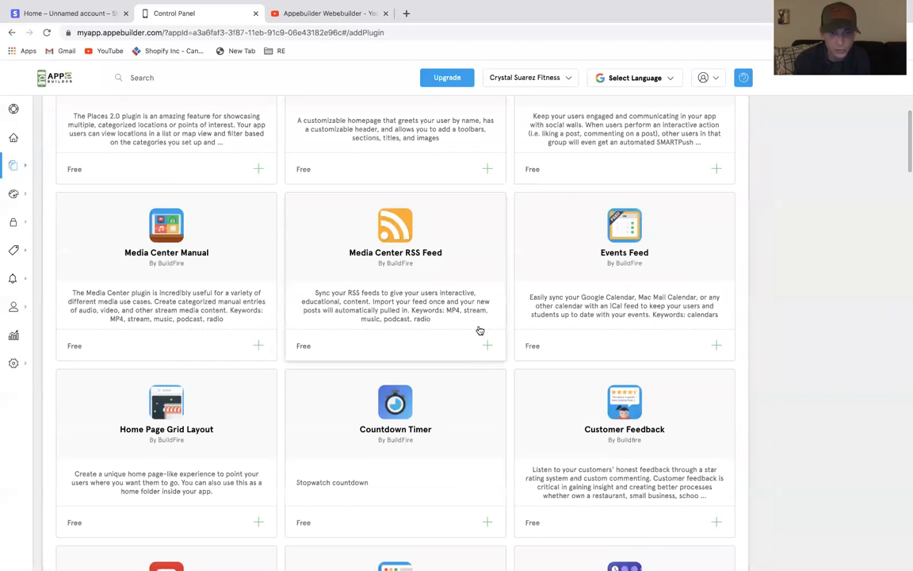
scroll(480, 330, "down", 8)
scroll(480, 331, "down", 4)
scroll(481, 331, "up", 2)
left_click(475, 199)
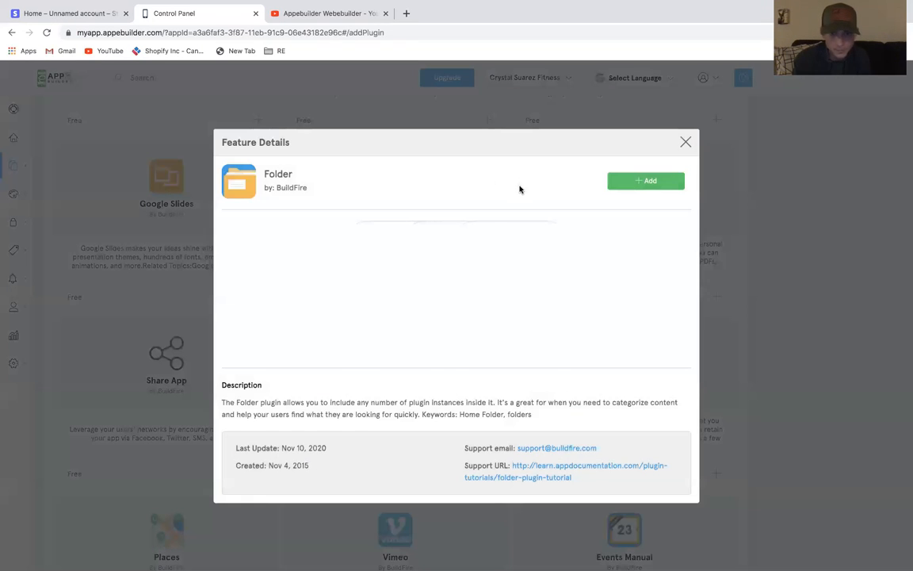
left_click(650, 184)
left_click(421, 307)
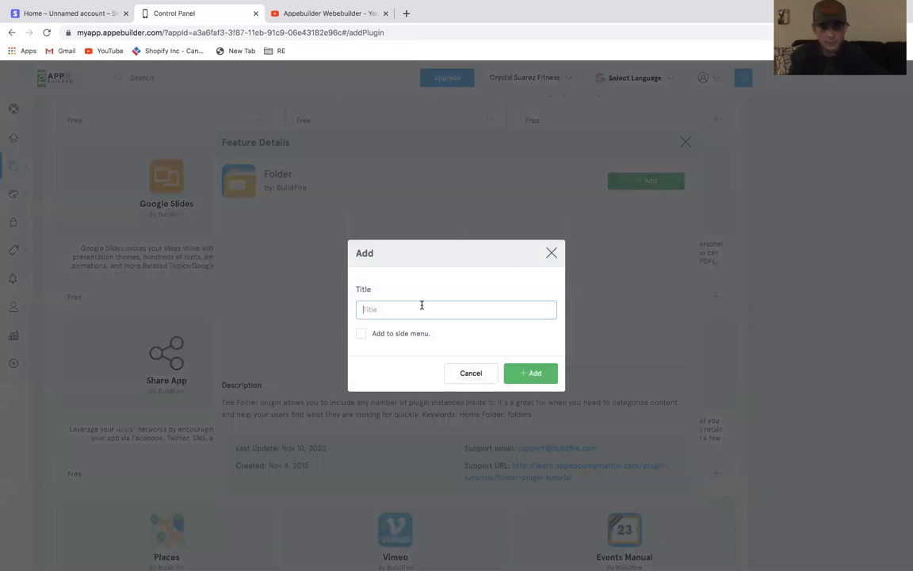
left_click(531, 373)
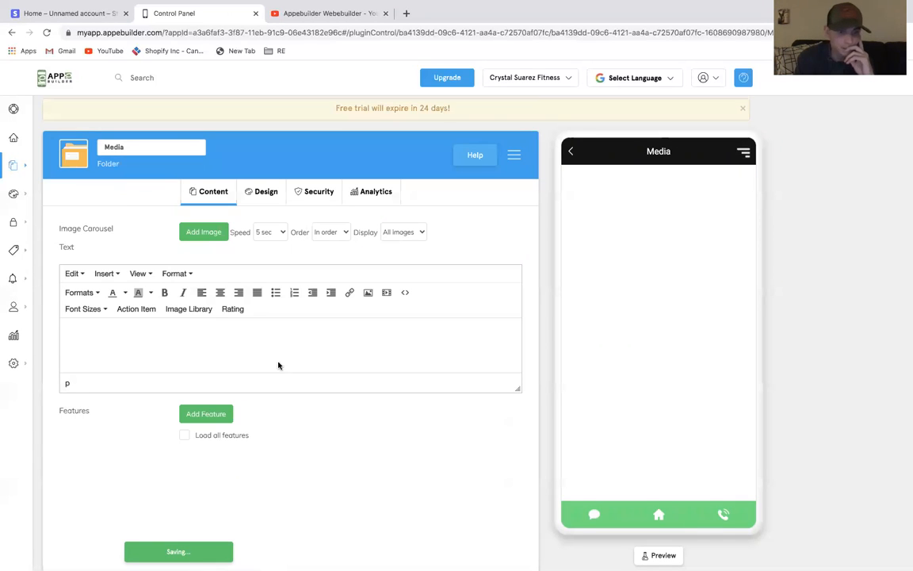
Add the existing IG and Youtube features into the Media folder
left_click(218, 415)
scroll(411, 296, "down", 4)
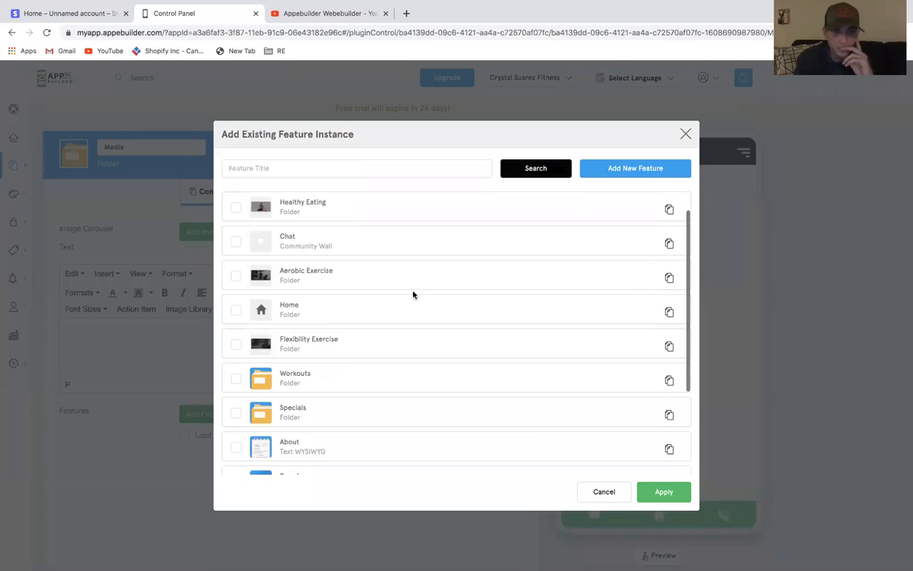
left_click(236, 424)
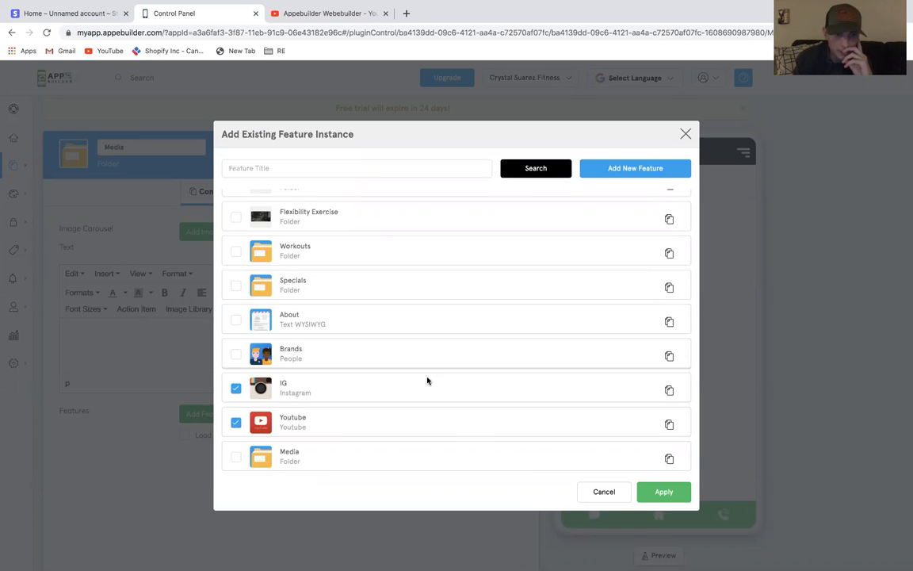
left_click(661, 492)
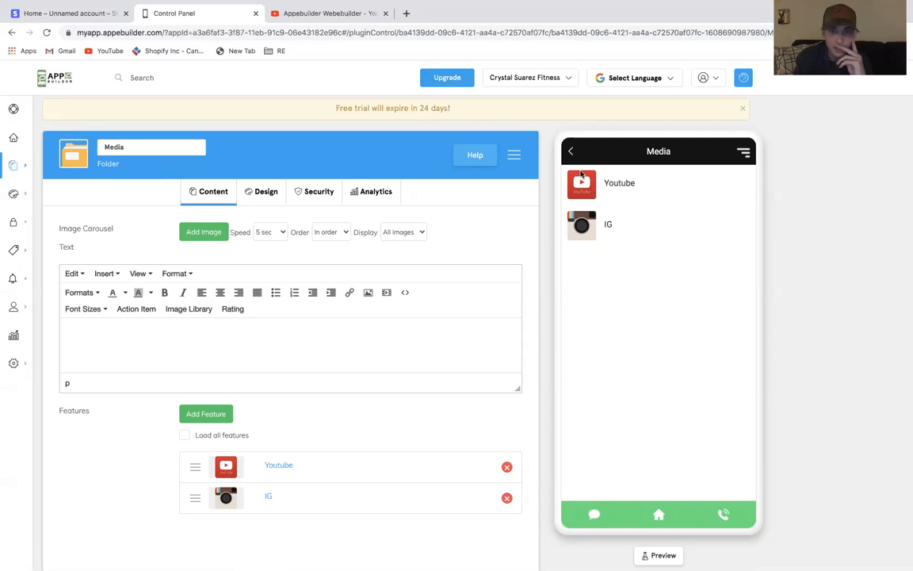
Try several layout styles for the Media folder, ending on the first list layout
left_click(272, 192)
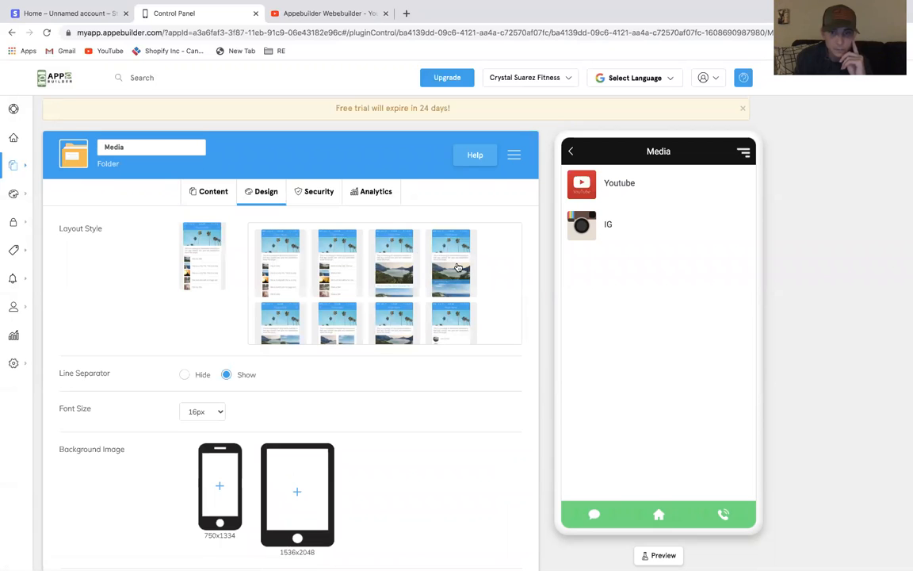
scroll(457, 267, "down", 3)
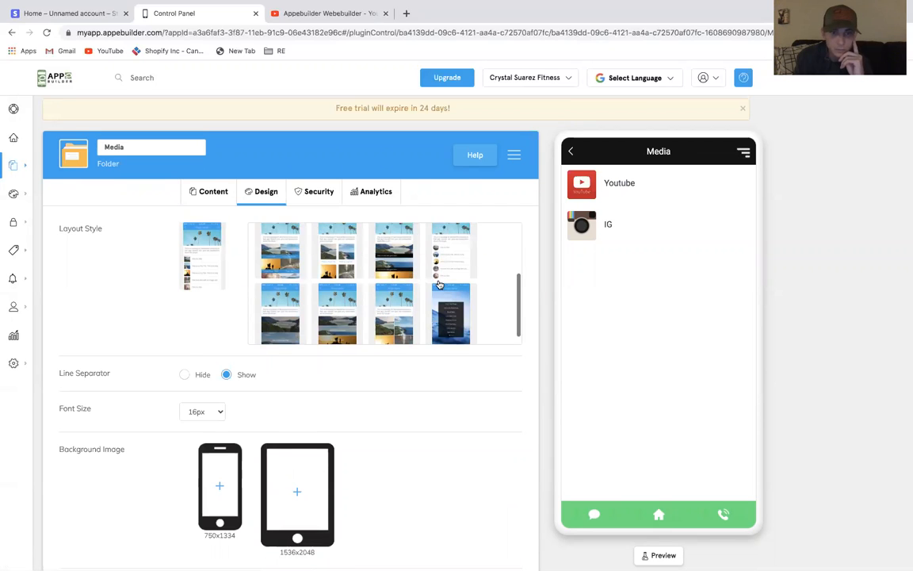
left_click(330, 259)
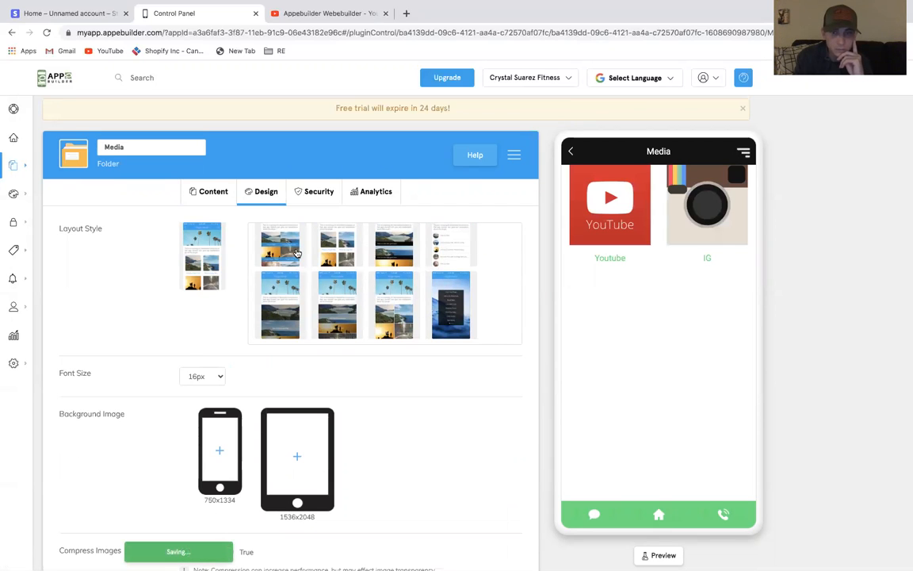
left_click(297, 252)
left_click(313, 226)
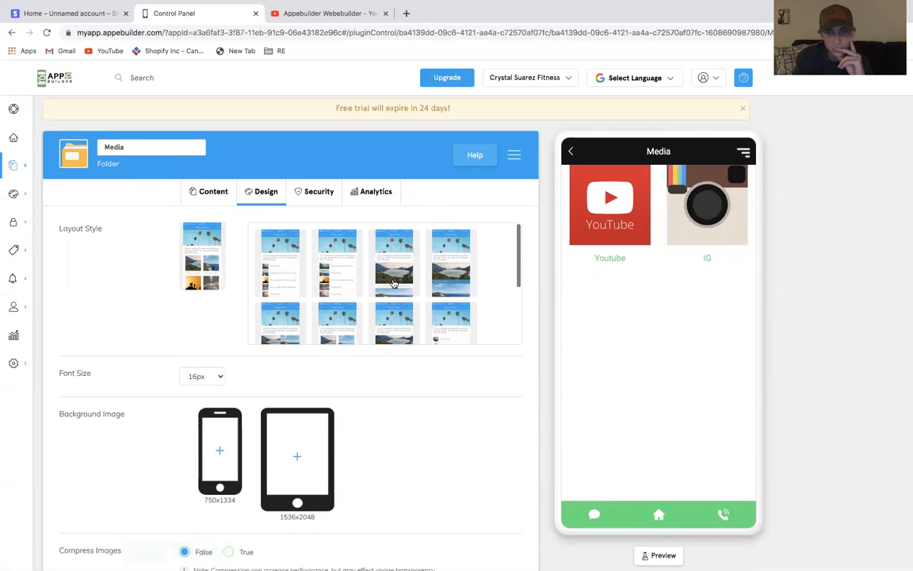
left_click(457, 324)
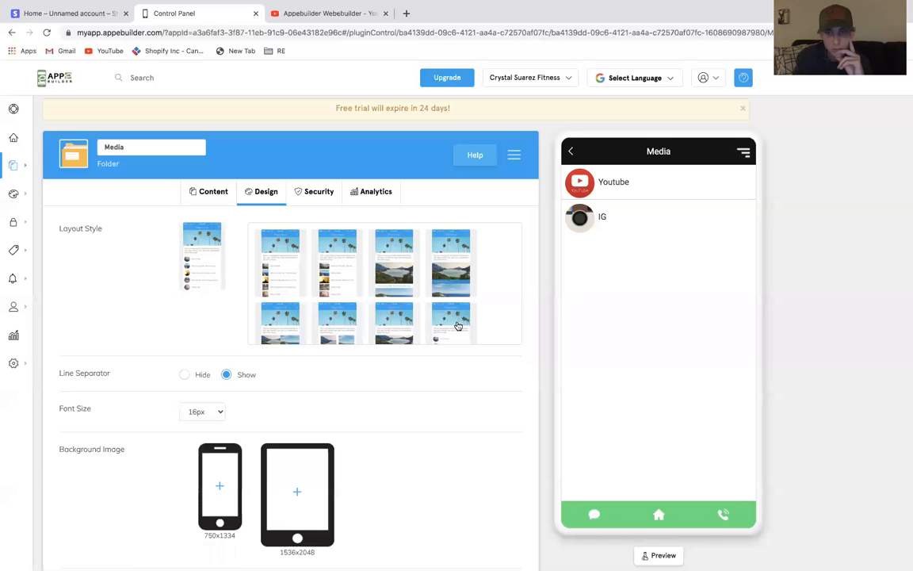
left_click(337, 274)
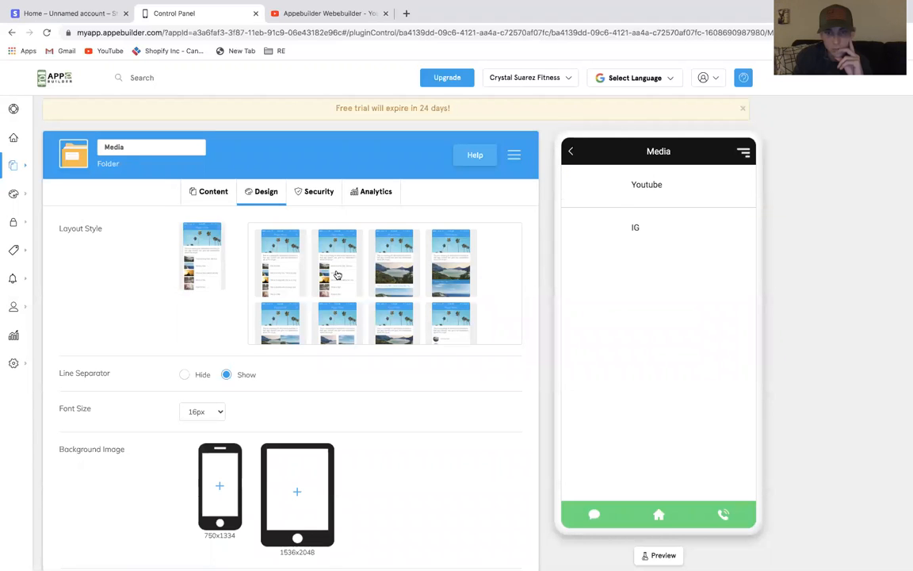
left_click(295, 272)
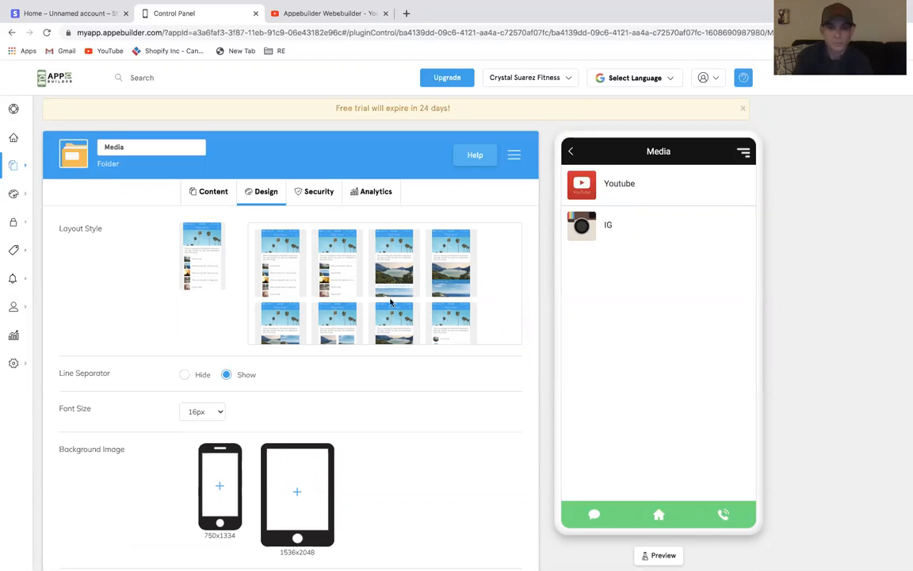
Add the text "Follow & connect with me below" to the Media folder's content
left_click(209, 191)
type("Follow ")
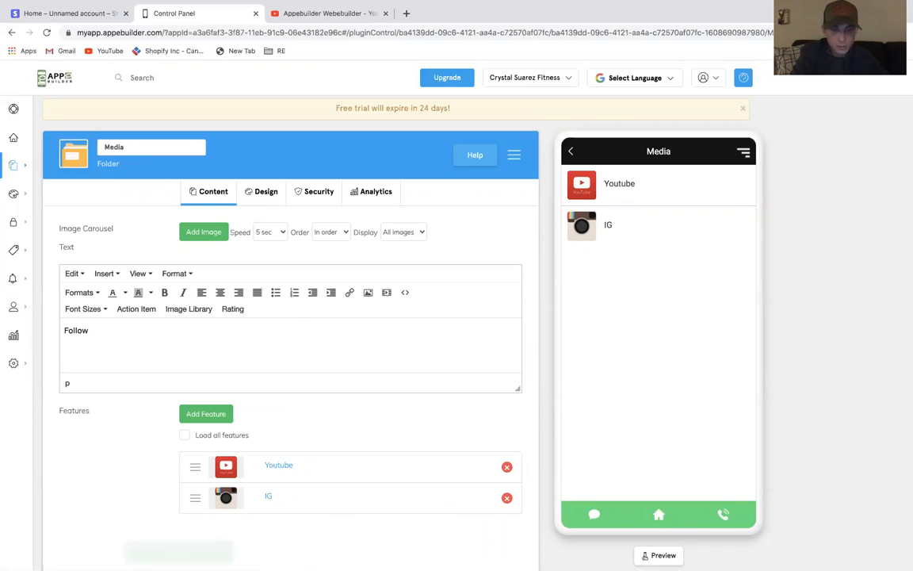
type("& conen")
key("BackSpace")
key("BackSpace")
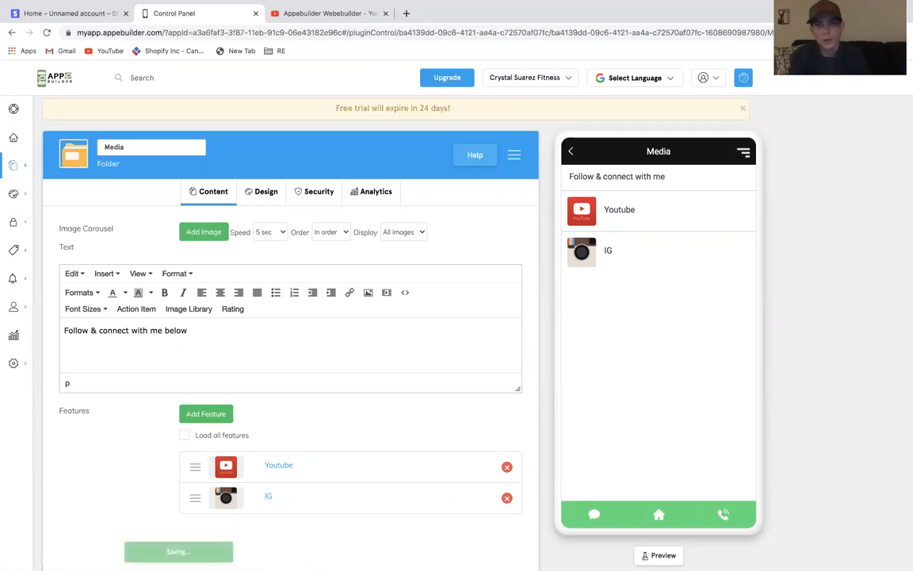
Open the Media folder from the second page of the features list
left_click(570, 154)
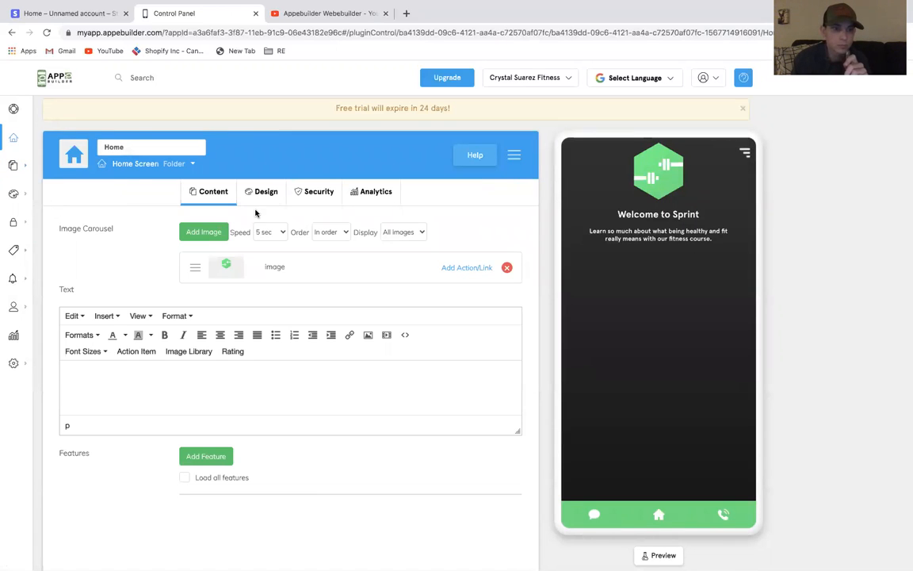
mouse_move(36, 168)
left_click(133, 164)
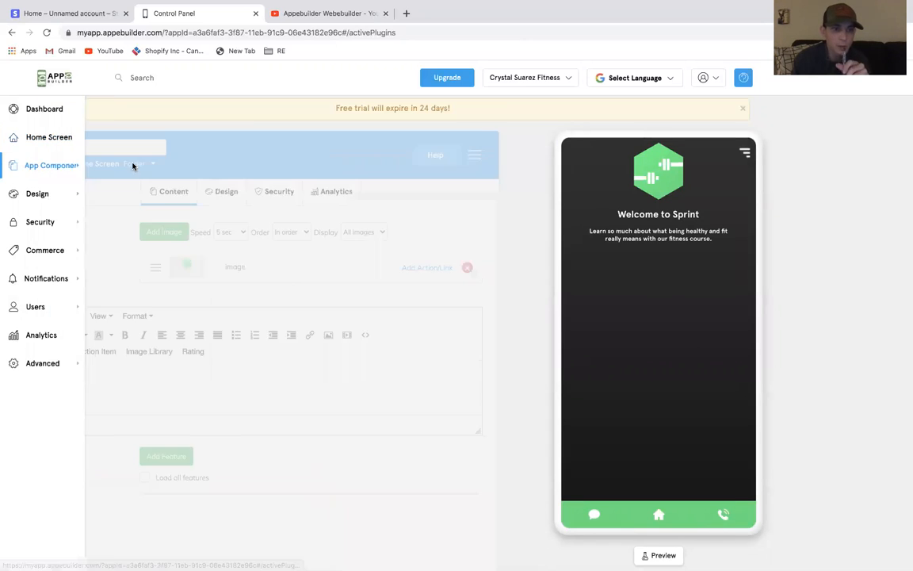
scroll(387, 321, "down", 3)
scroll(387, 325, "up", 1)
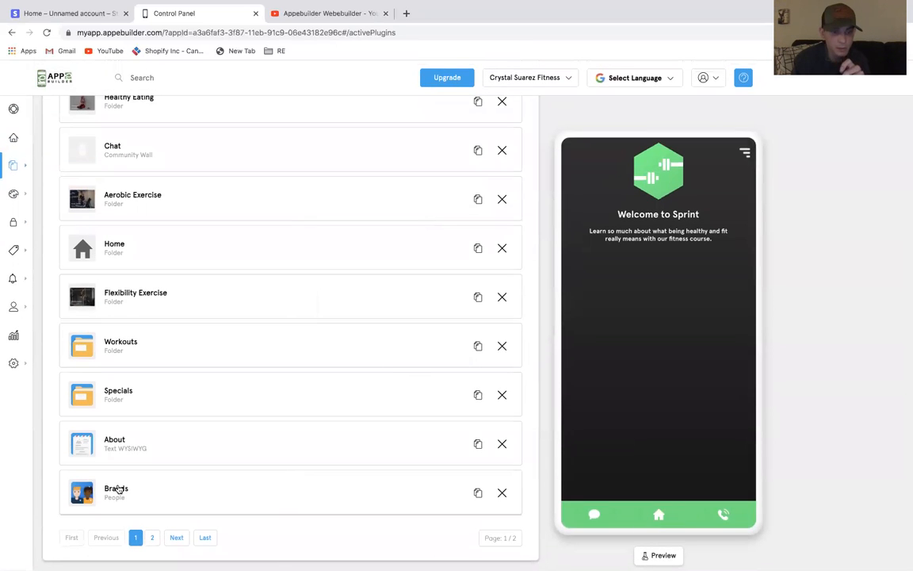
left_click(152, 537)
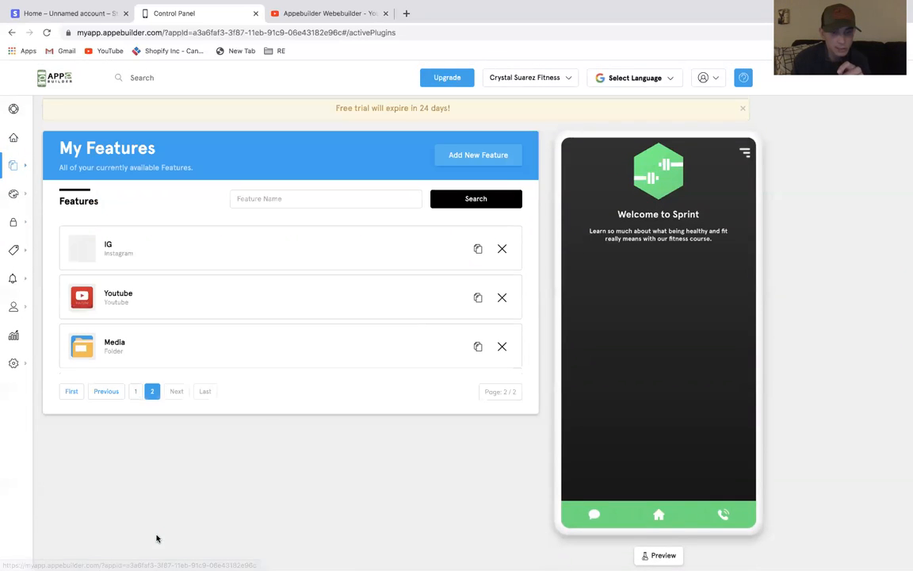
left_click(117, 346)
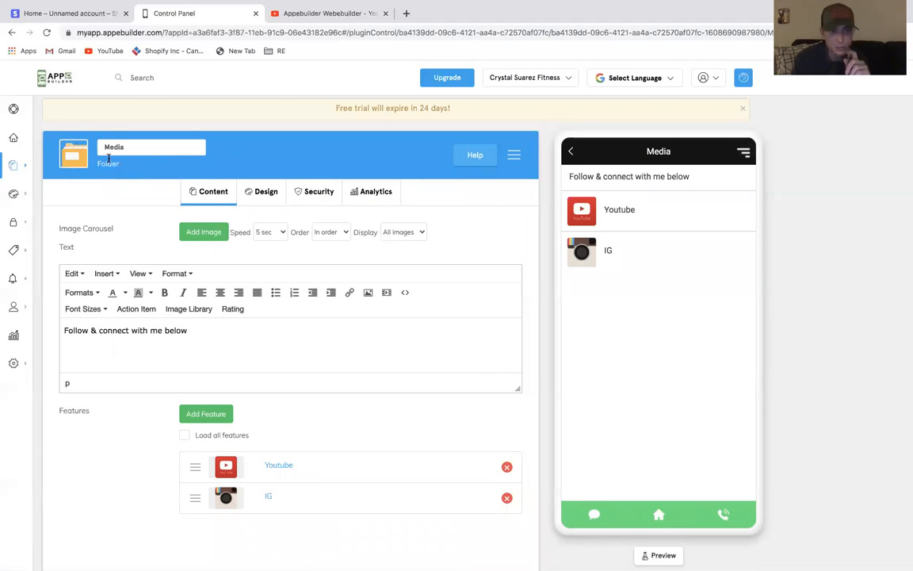
Open the Home Screen feature for editing
mouse_move(20, 165)
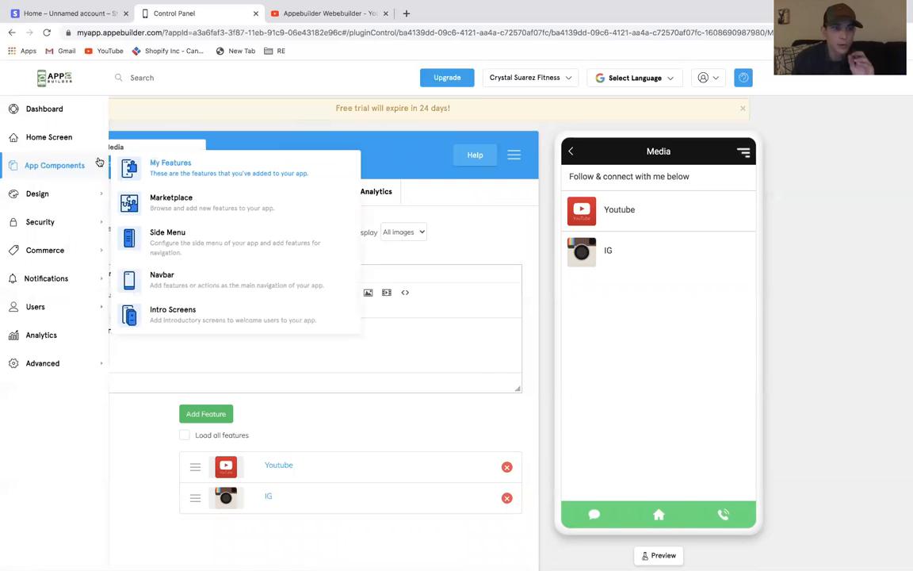
left_click(164, 165)
left_click(51, 136)
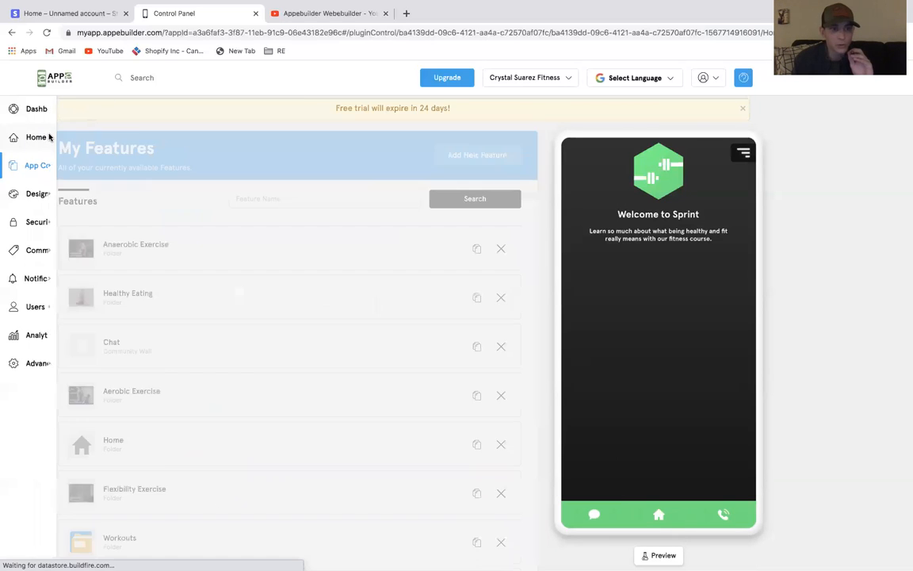
scroll(430, 331, "down", 2)
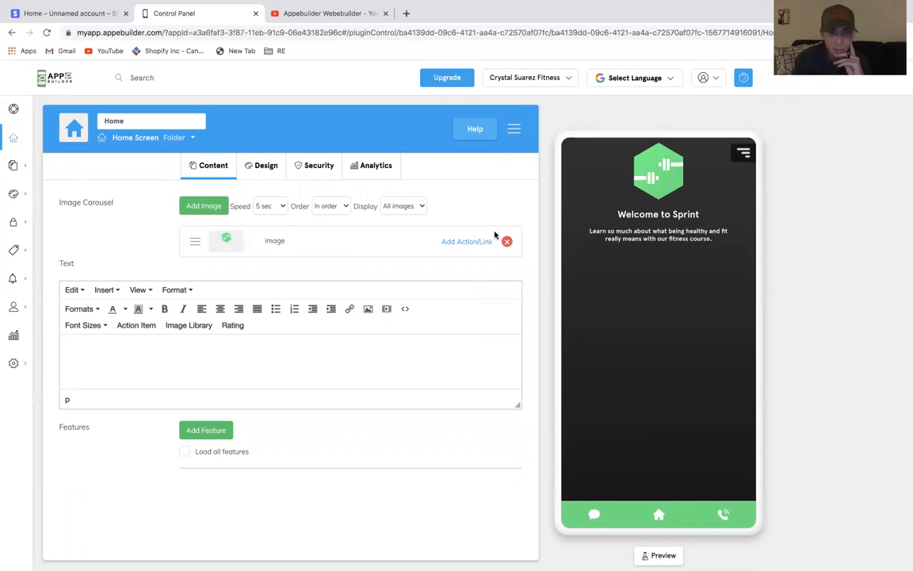
Change the home screen carousel image's icon to the CSF logo
left_click(476, 242)
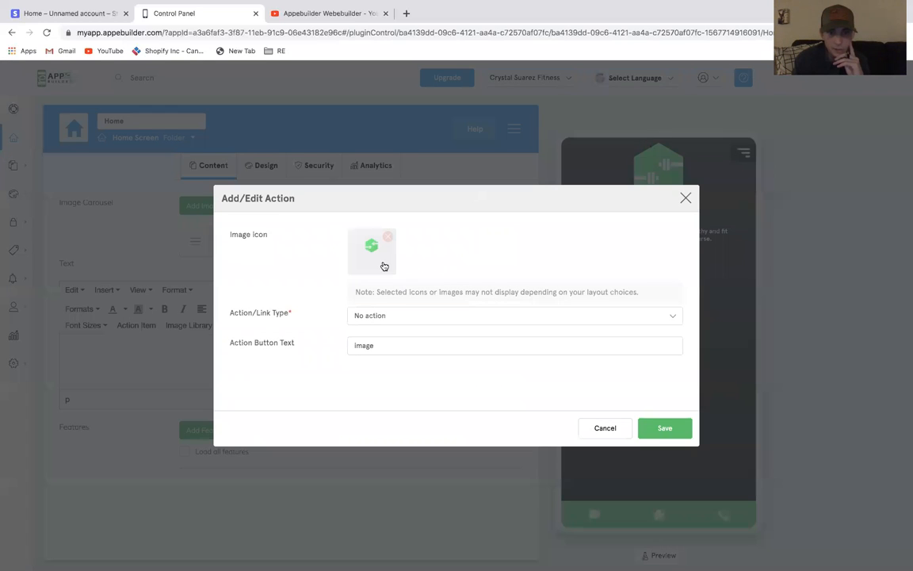
left_click(369, 251)
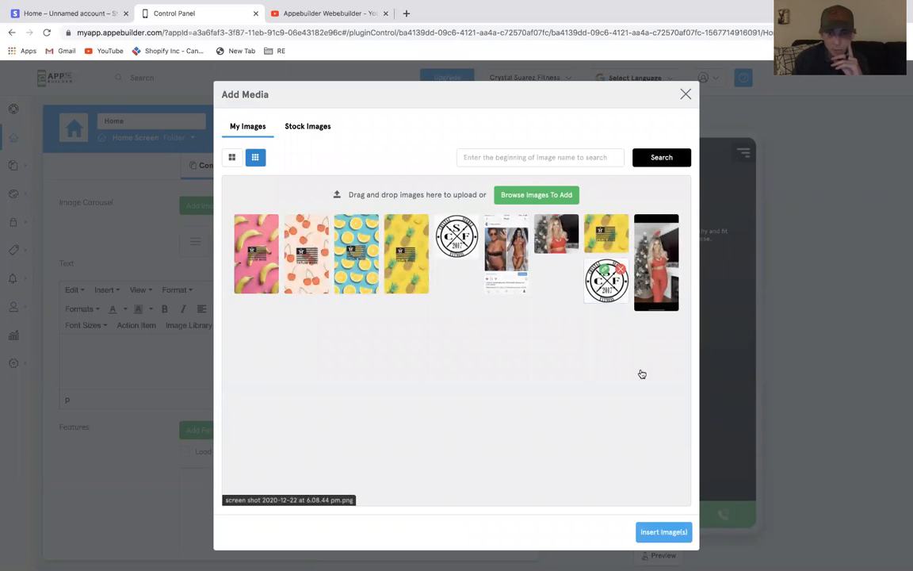
left_click(665, 535)
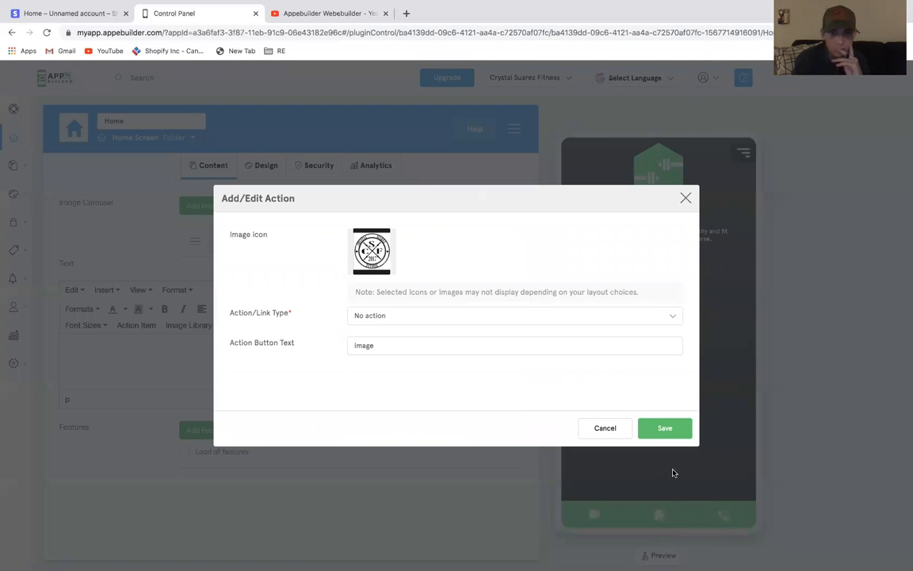
left_click(668, 426)
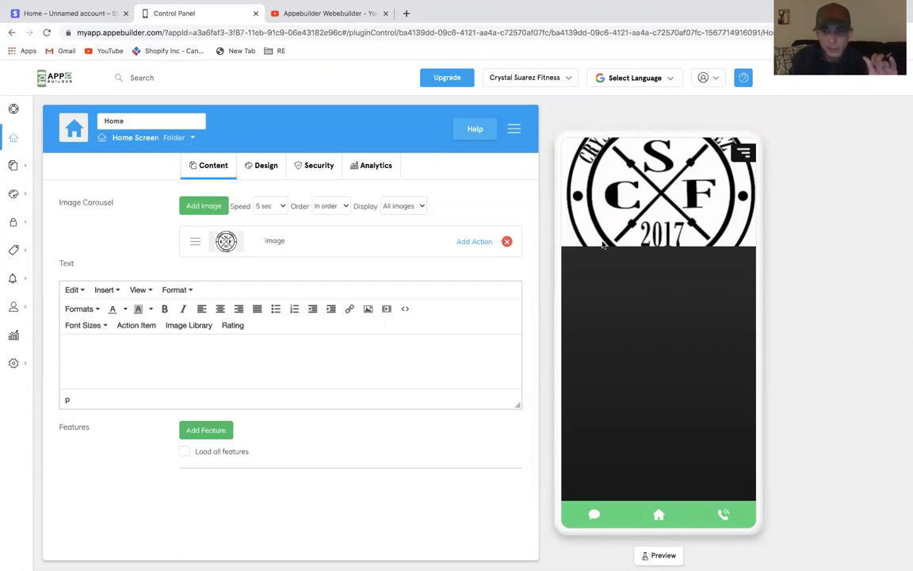
Remove the existing carousel image and add the red-outfit Christmas photo to the home screen carousel
left_click(507, 242)
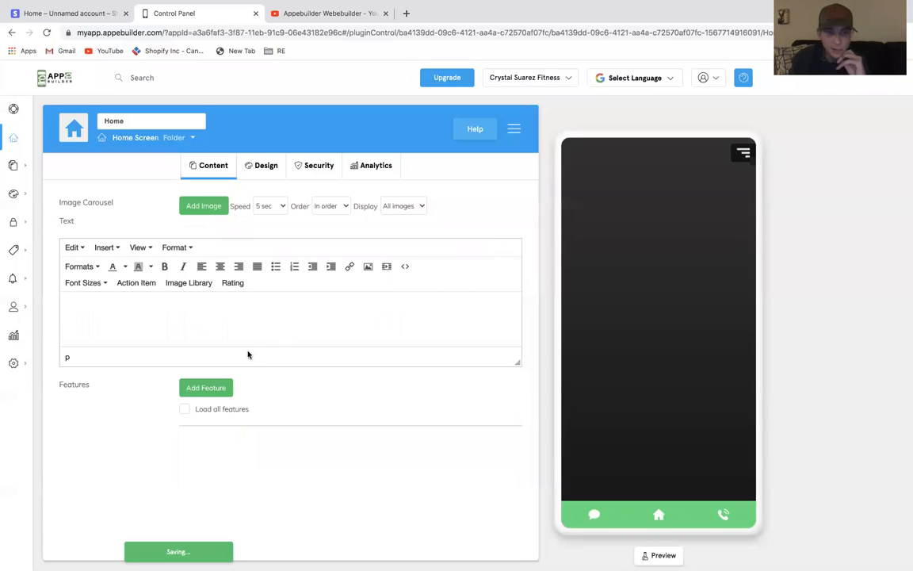
left_click(205, 206)
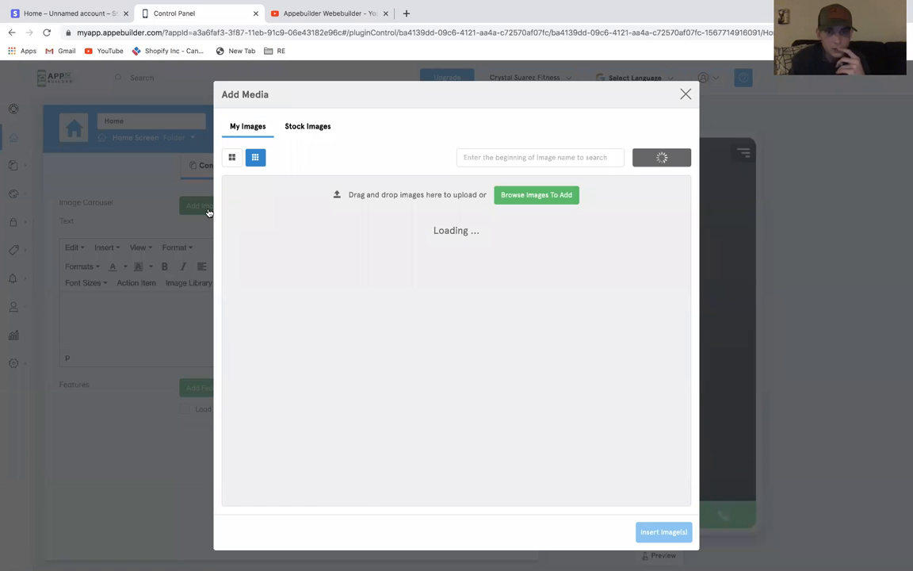
left_click(573, 251)
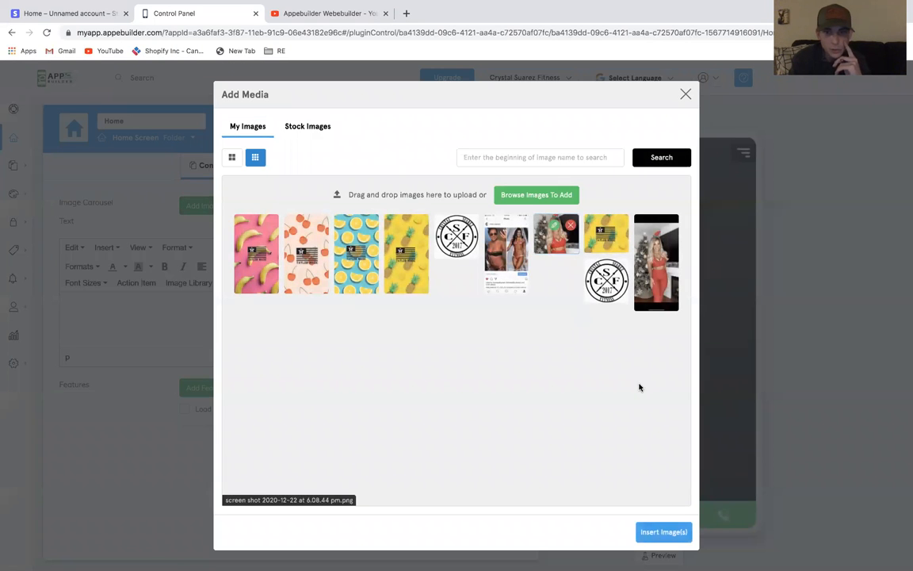
left_click(662, 532)
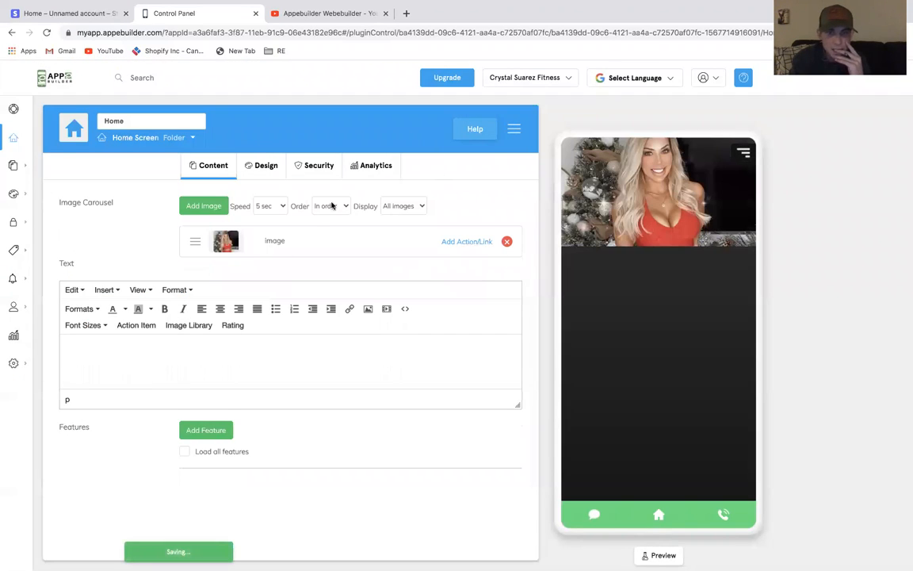
Add the yellow Taylor Made pineapple image to the home screen carousel
left_click(205, 206)
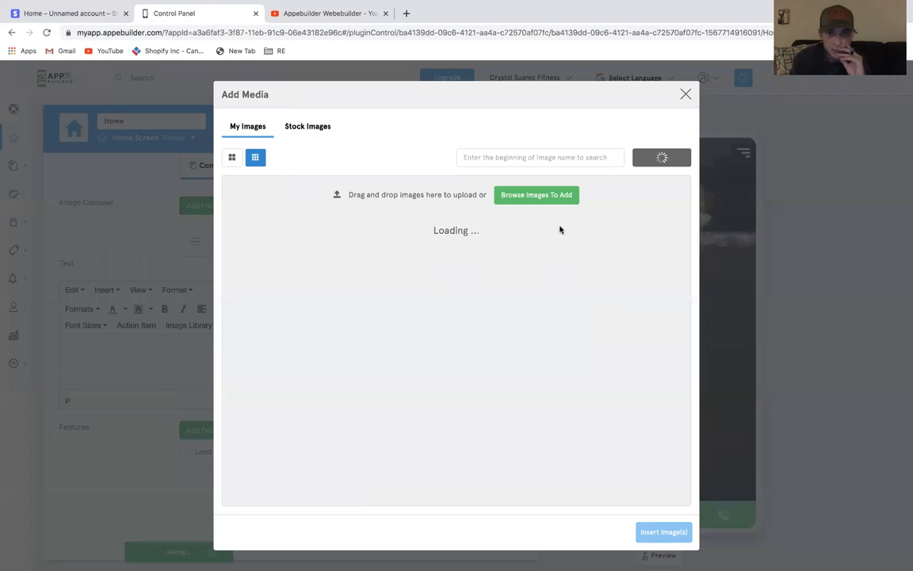
left_click(606, 234)
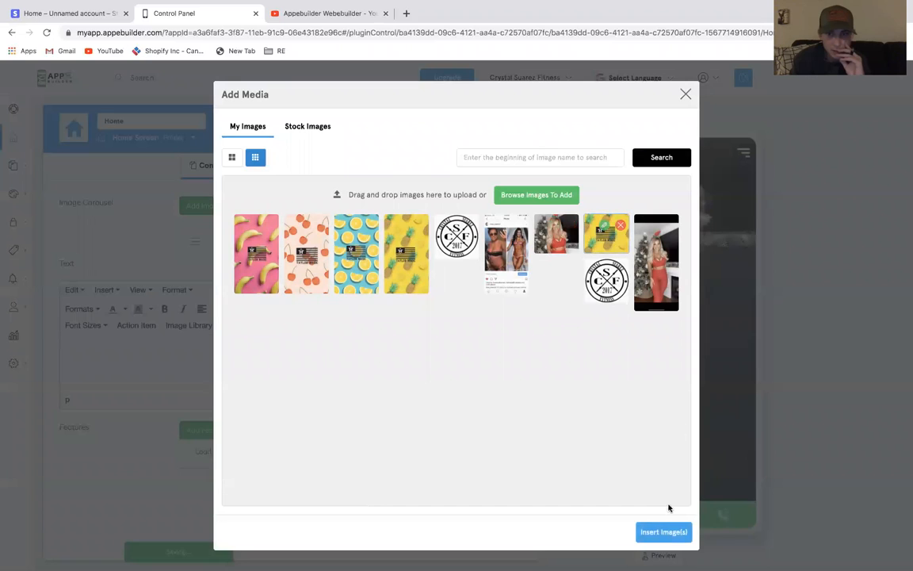
left_click(661, 533)
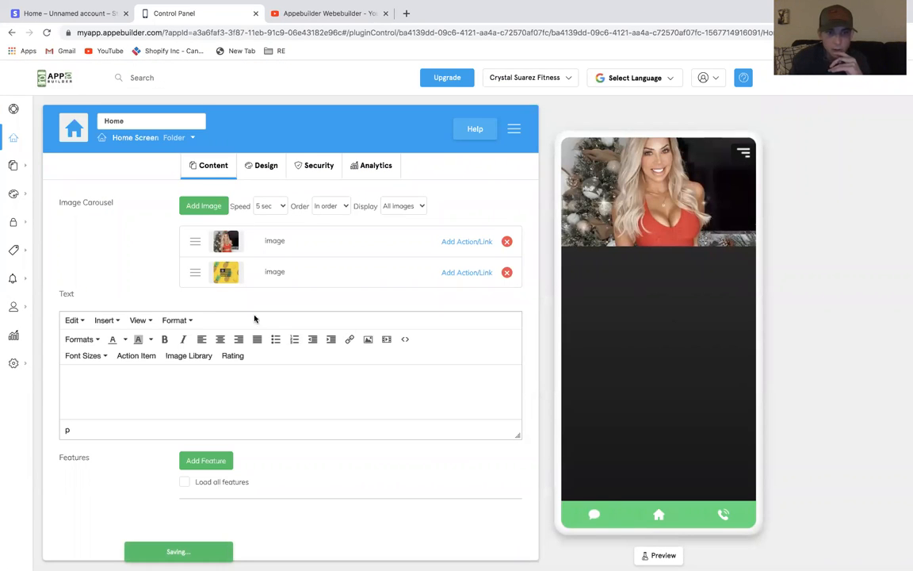
Crop the Instagram comparison screenshot down to its two photos and insert it into the carousel
left_click(204, 206)
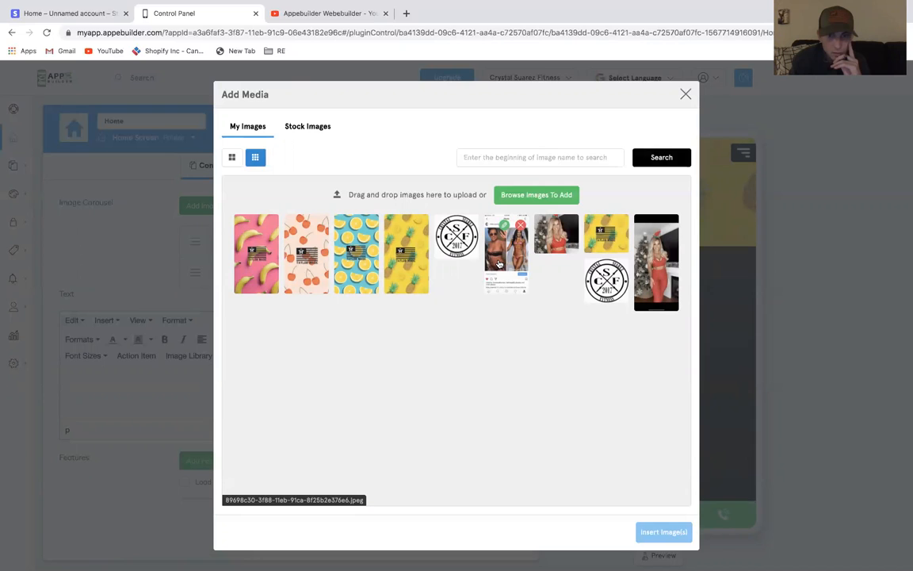
left_click(507, 227)
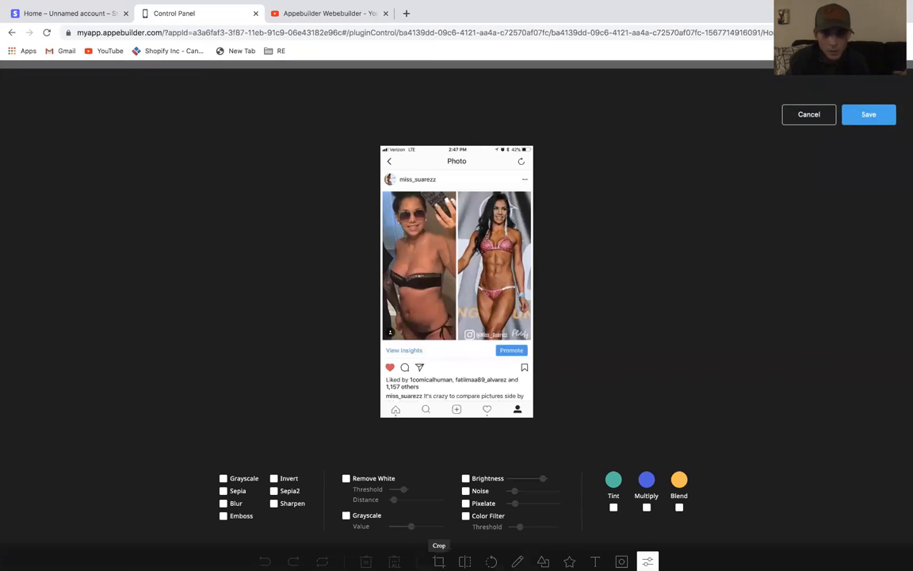
left_click(438, 561)
left_click_drag(383, 191, 530, 326)
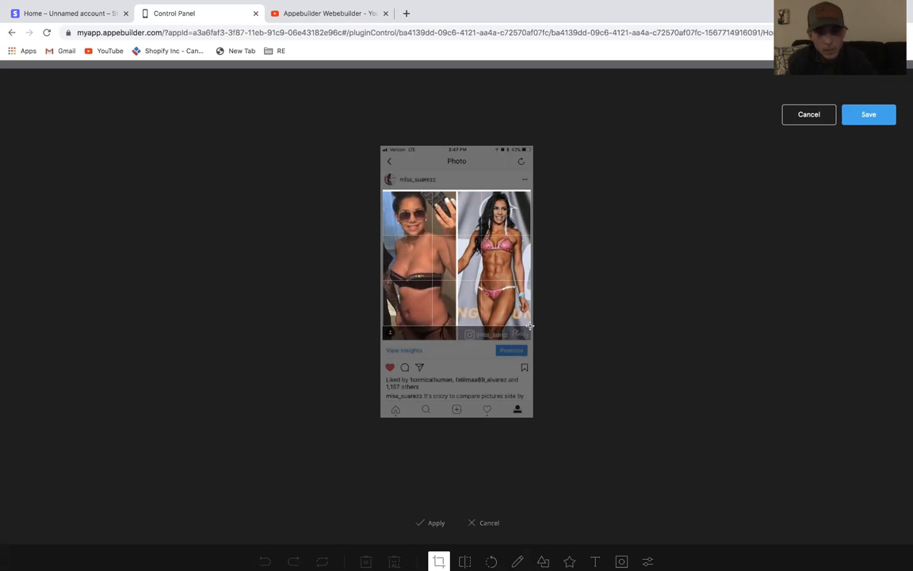
left_click(489, 522)
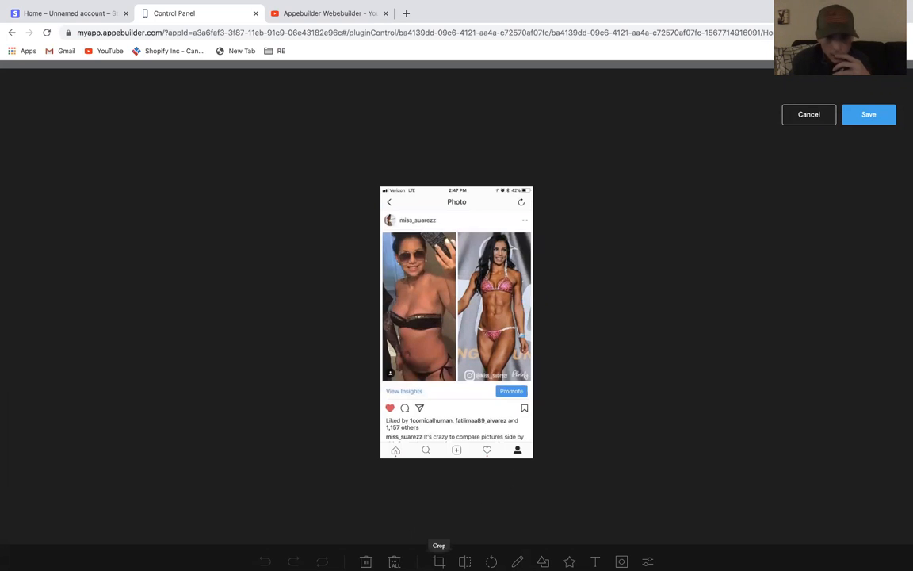
left_click(439, 561)
left_click_drag(385, 192, 528, 327)
left_click(854, 118)
left_click(446, 358)
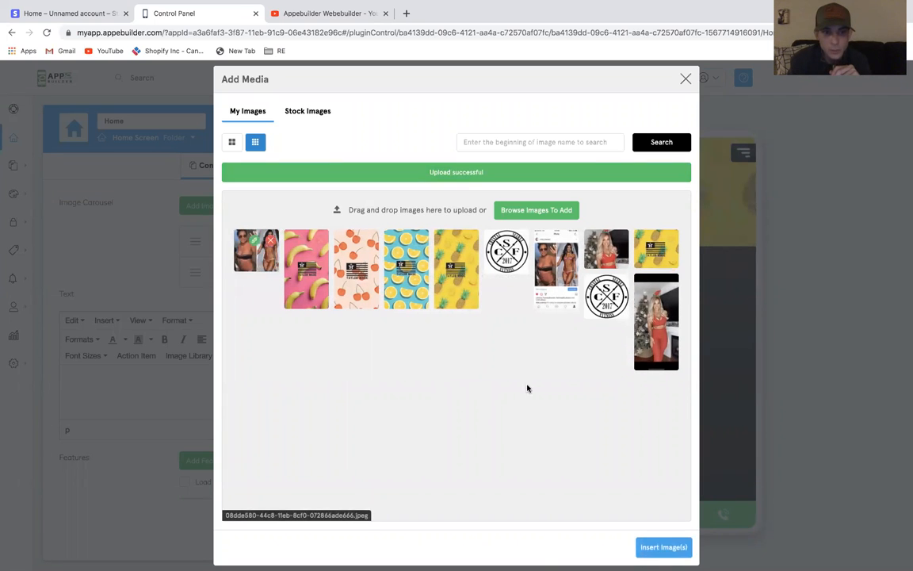
left_click(672, 549)
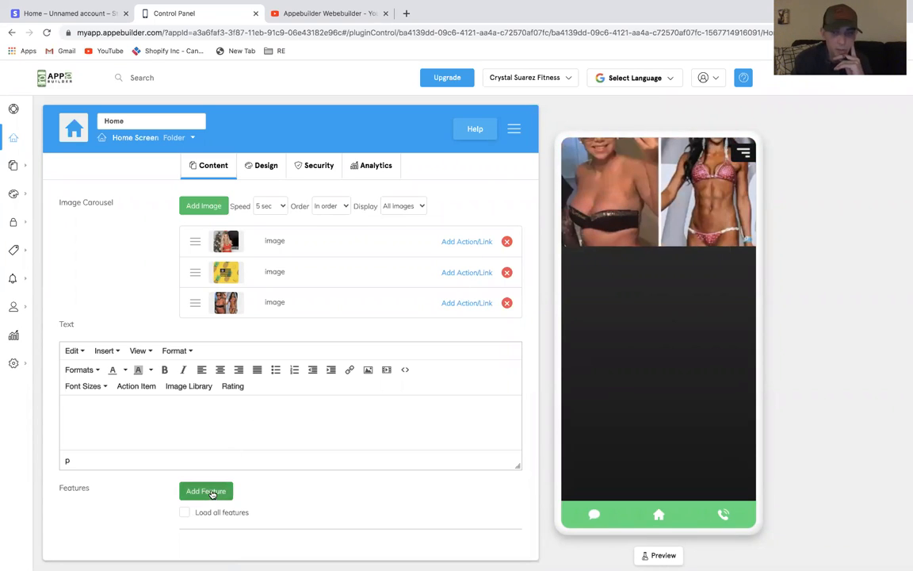
Add the existing Workouts, Specials, About, Brands and Media features to the home screen
left_click(207, 491)
scroll(403, 275, "down", 5)
scroll(269, 345, "up", 5)
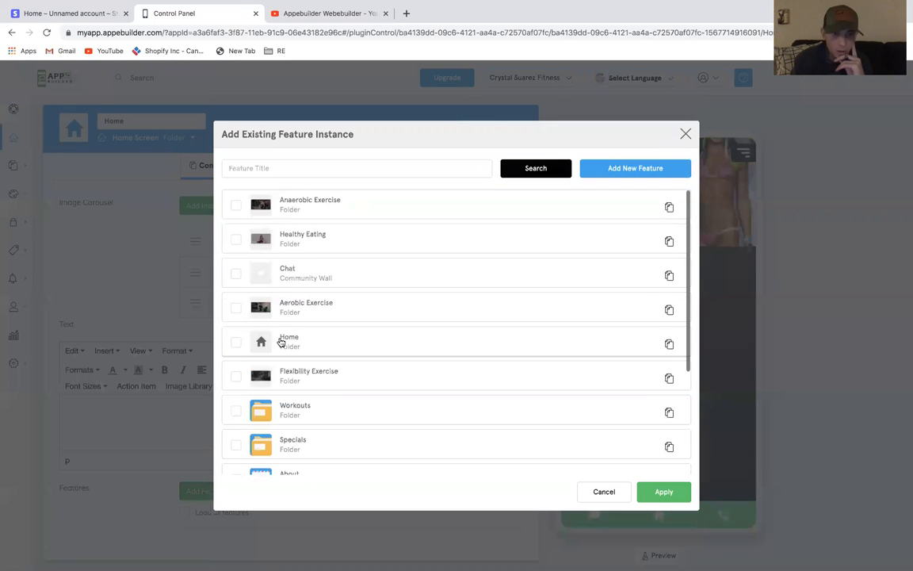
scroll(333, 317, "down", 4)
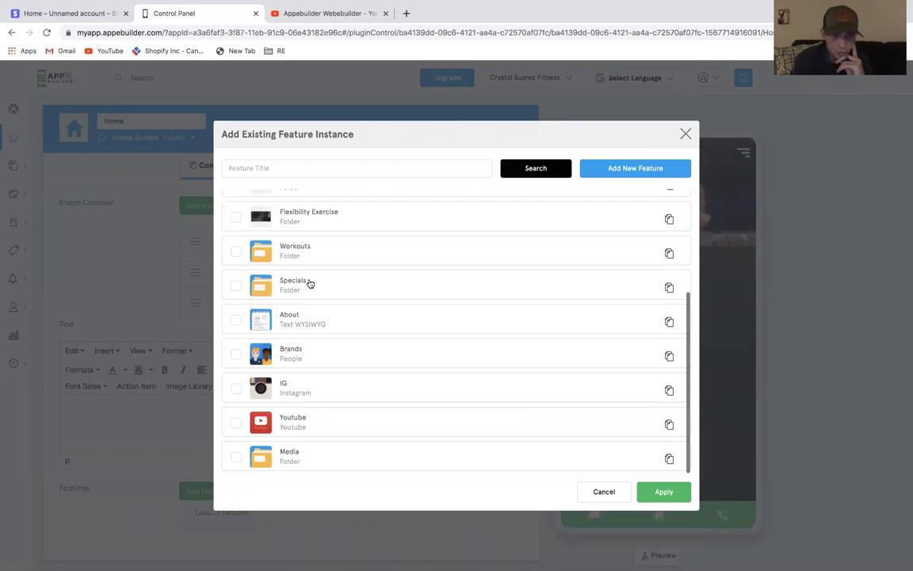
left_click(235, 252)
left_click(237, 286)
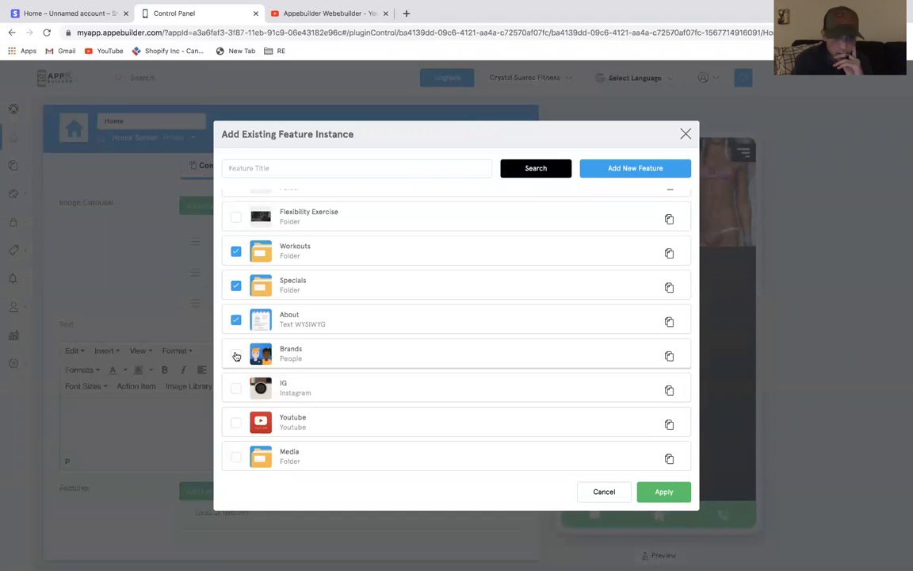
left_click(237, 357)
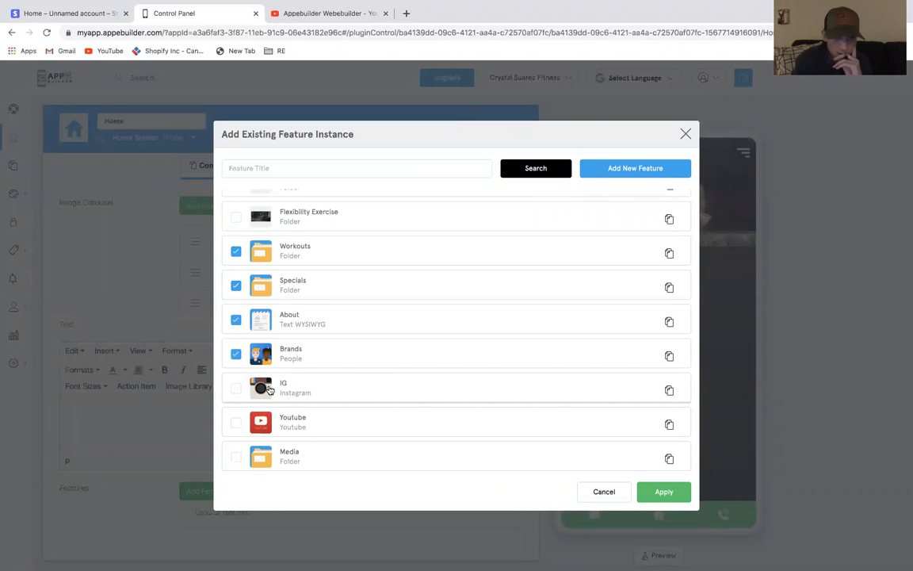
left_click(236, 457)
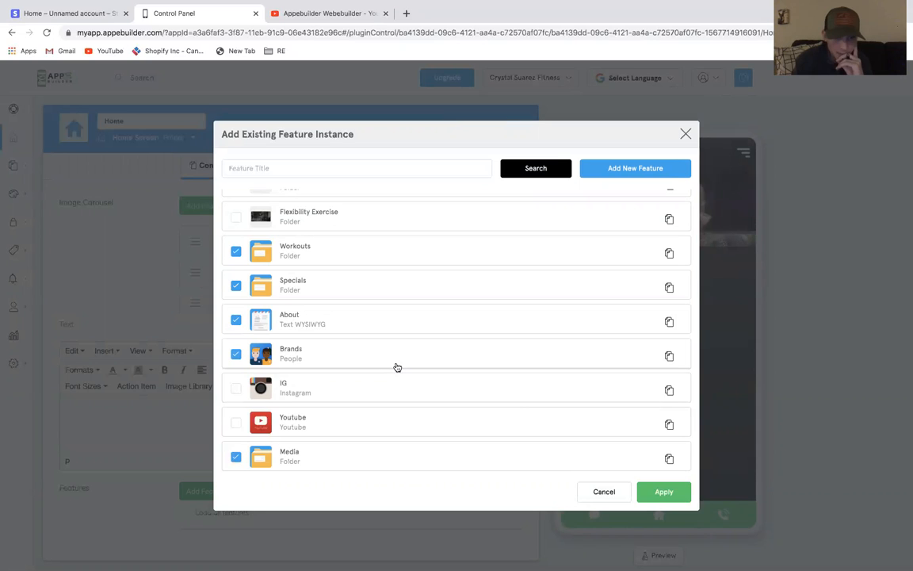
scroll(398, 367, "up", 3)
scroll(397, 367, "down", 3)
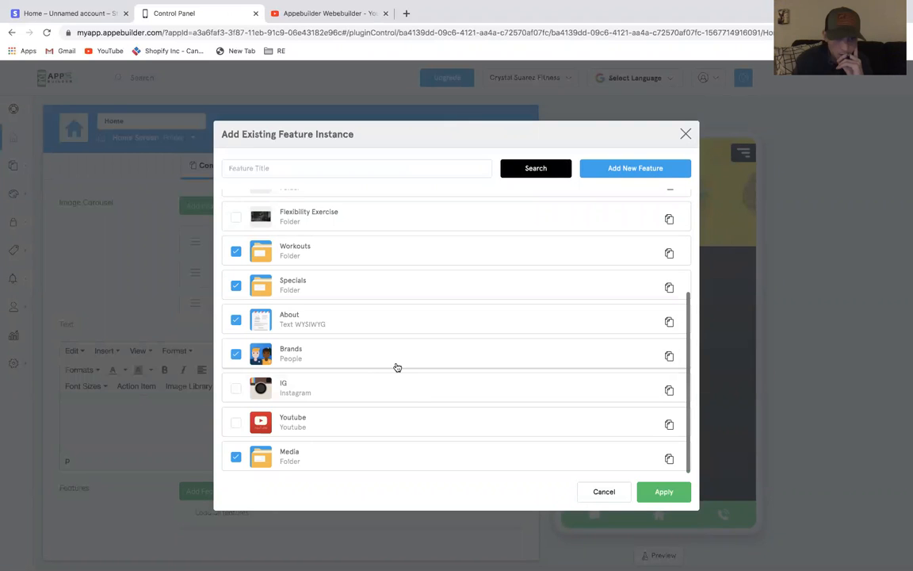
scroll(397, 367, "up", 4)
left_click(645, 491)
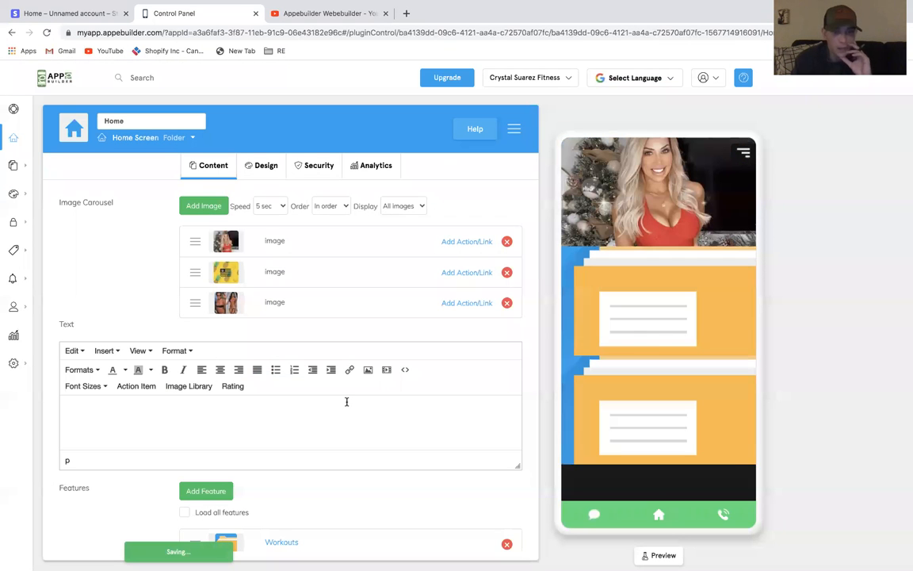
Choose a list layout style with round icons for the home screen design
scroll(254, 402, "down", 3)
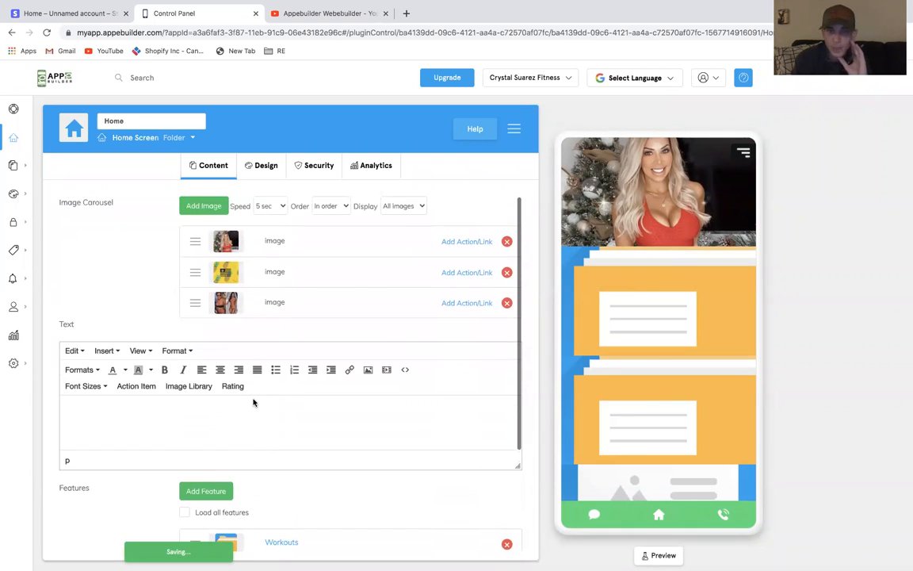
scroll(256, 402, "down", 3)
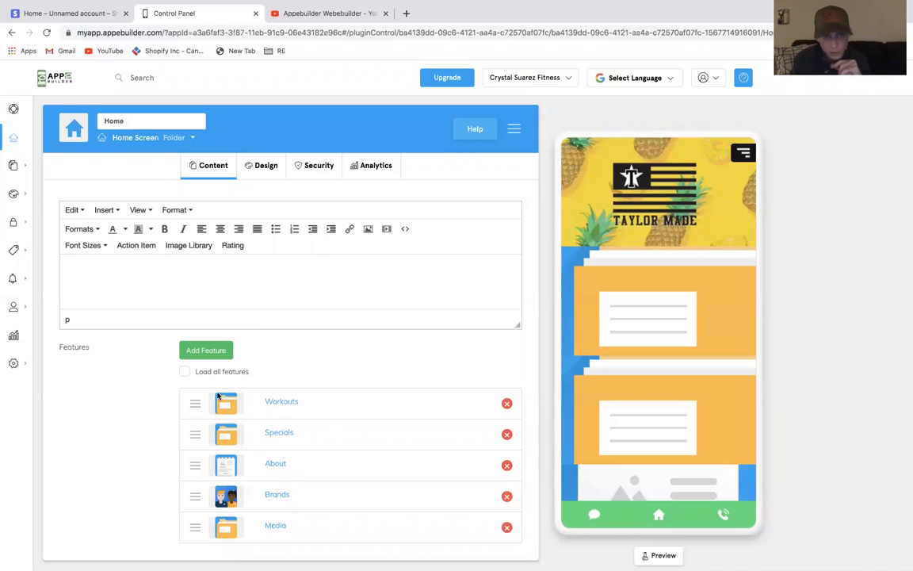
left_click(266, 165)
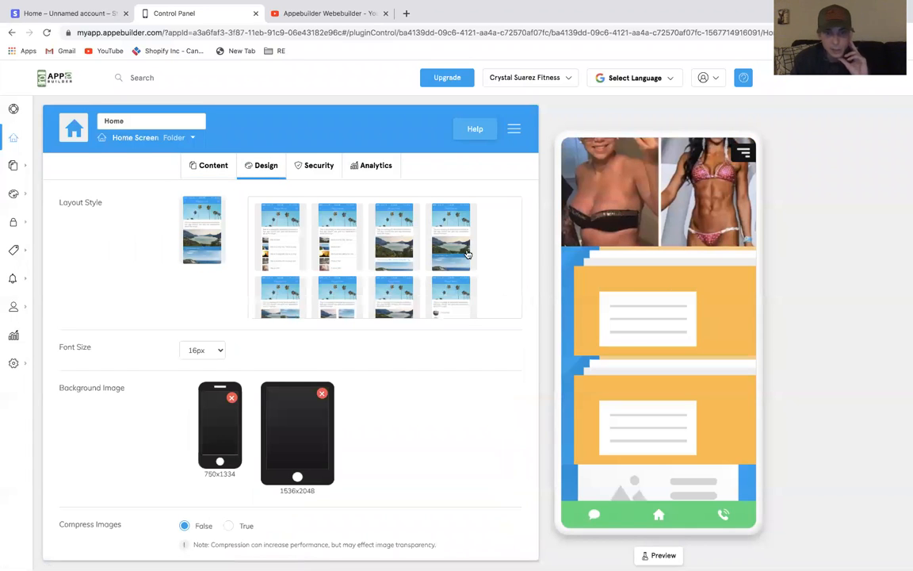
scroll(460, 248, "down", 1)
left_click(450, 262)
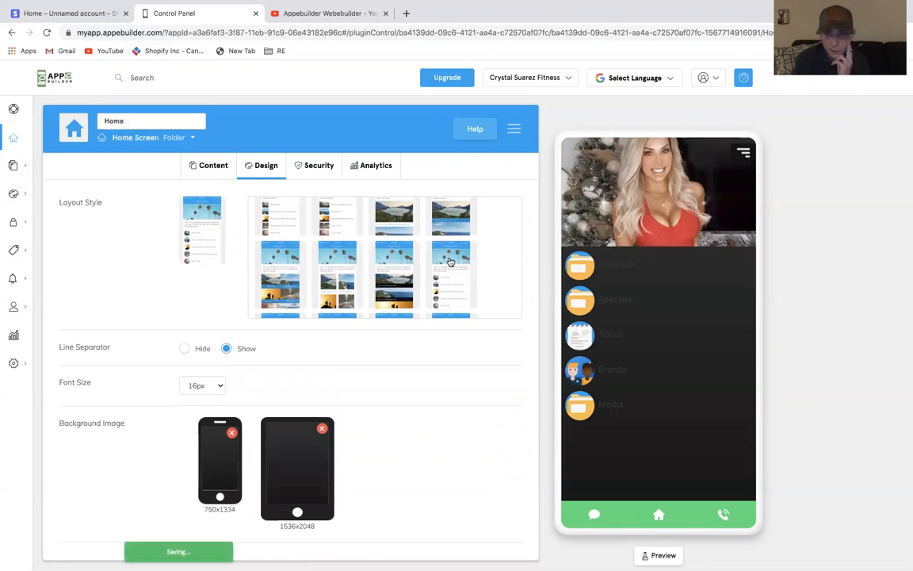
Set both the phone and tablet background images to the red-outfit Christmas photo
left_click(222, 472)
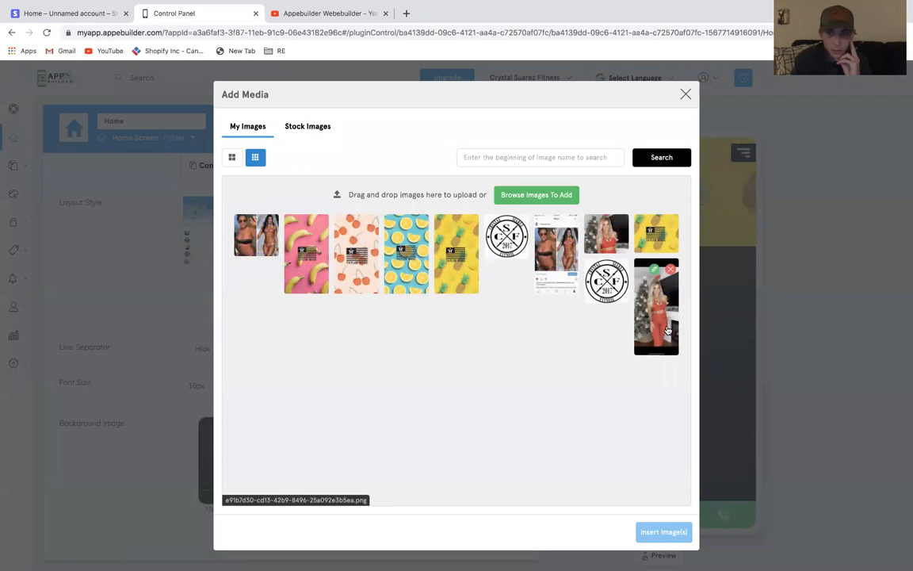
left_click(669, 330)
left_click(644, 531)
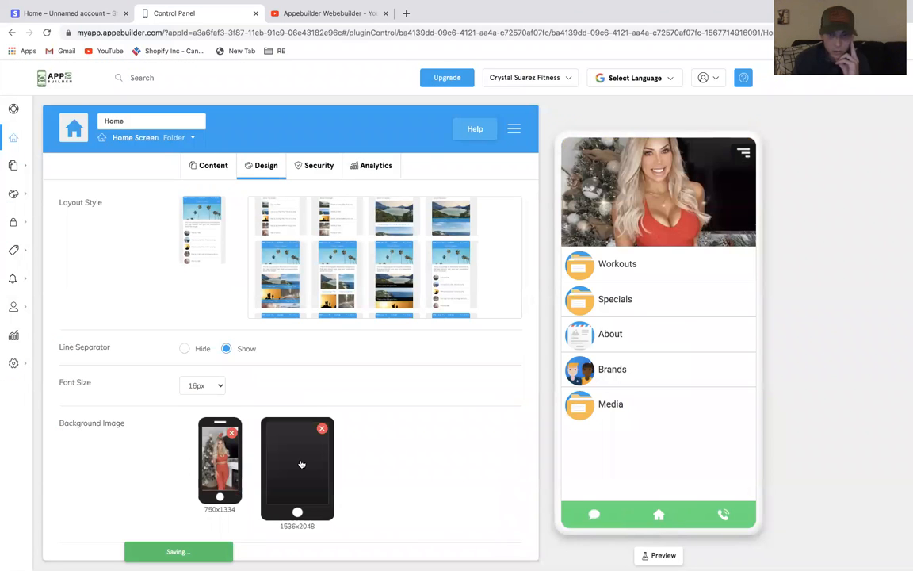
left_click(302, 464)
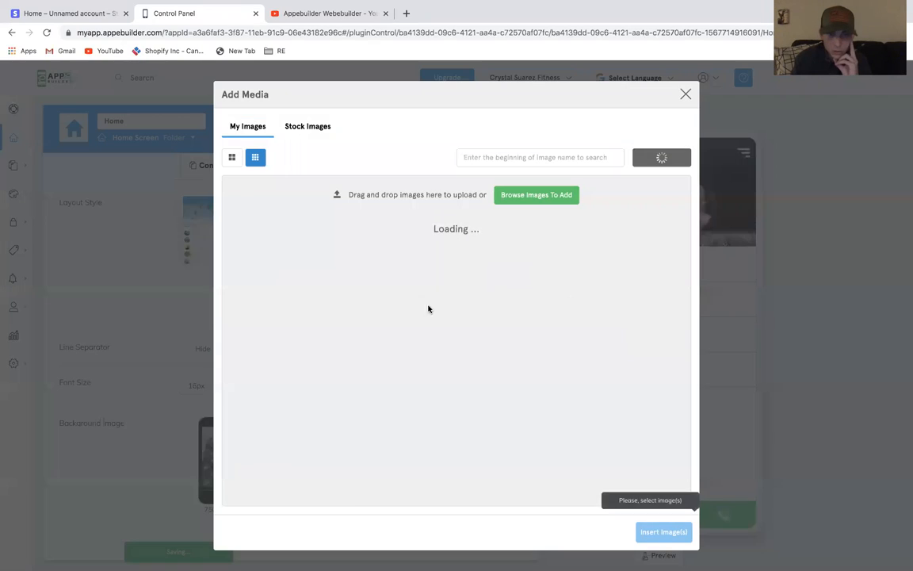
left_click(656, 307)
left_click(644, 527)
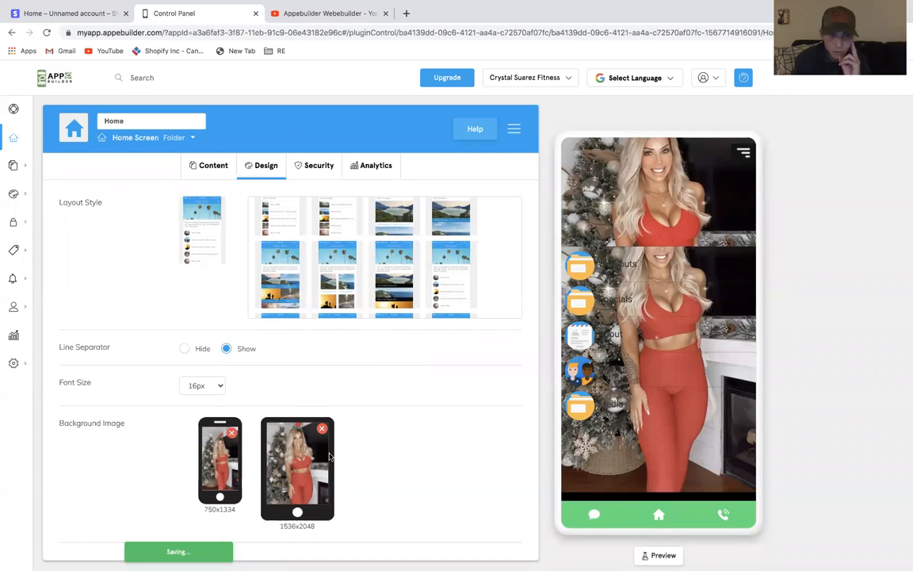
Remove the background images from both the phone and tablet slots of the home screen design
left_click(232, 433)
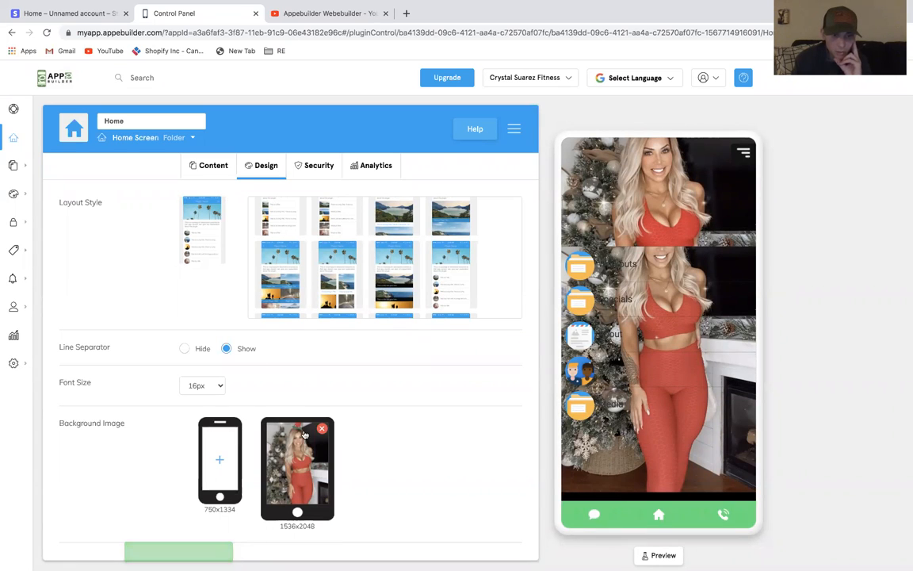
left_click(322, 428)
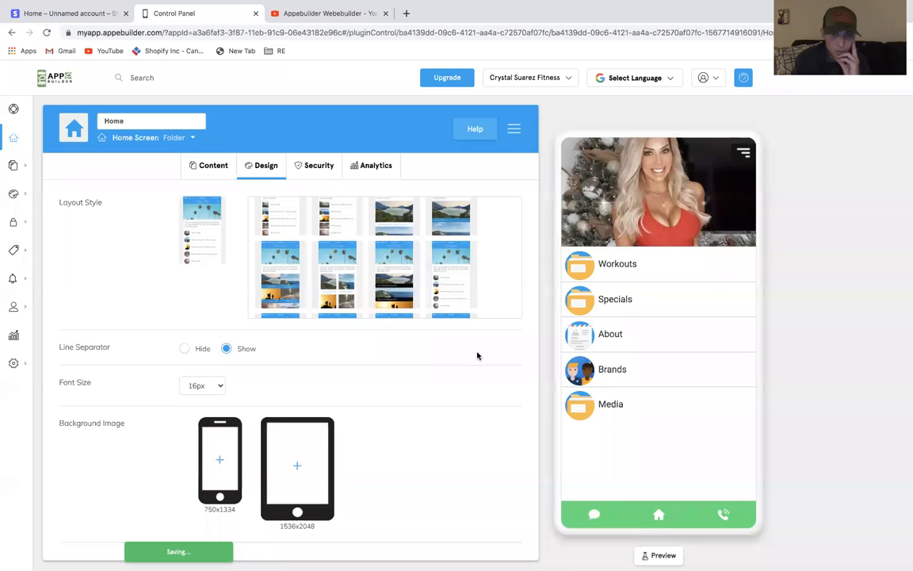
Review the home screen's content and design settings
left_click(209, 165)
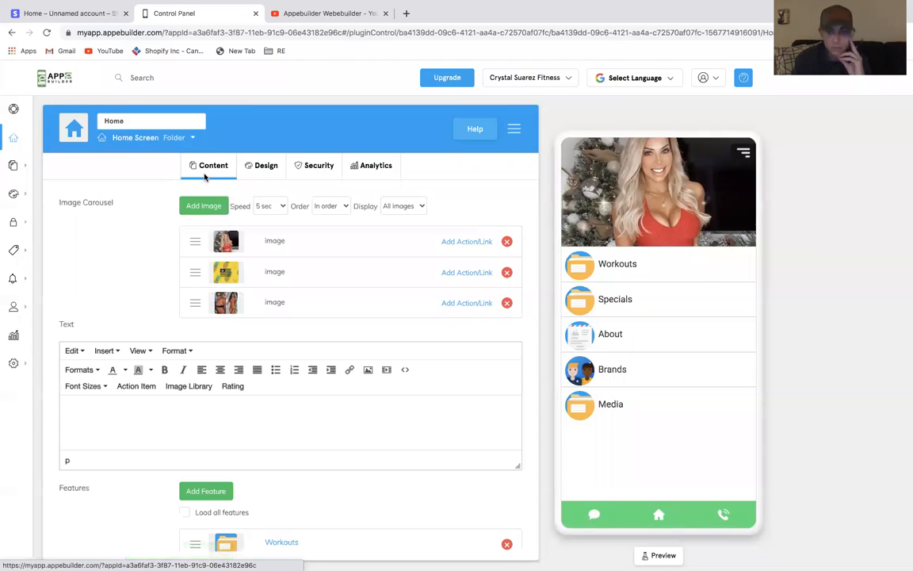
scroll(424, 424, "down", 3)
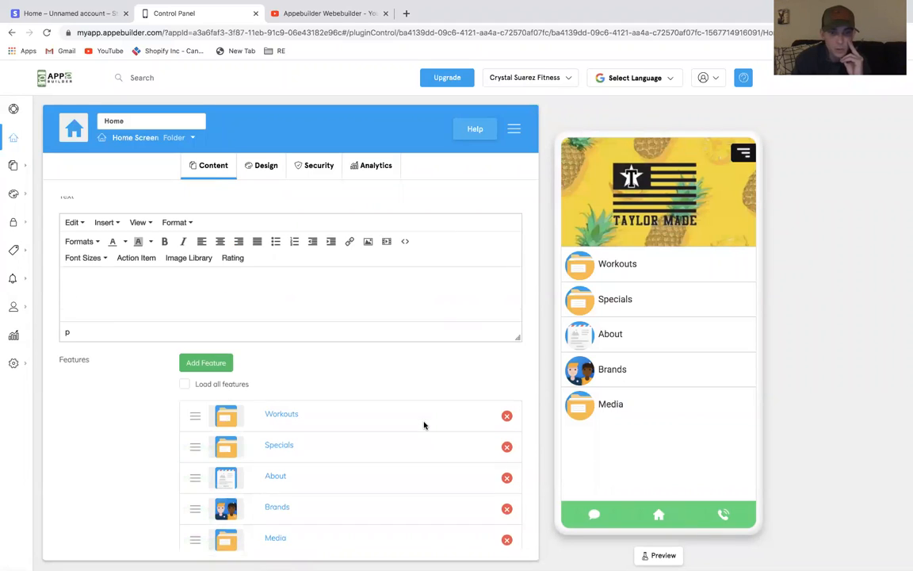
scroll(425, 426, "up", 3)
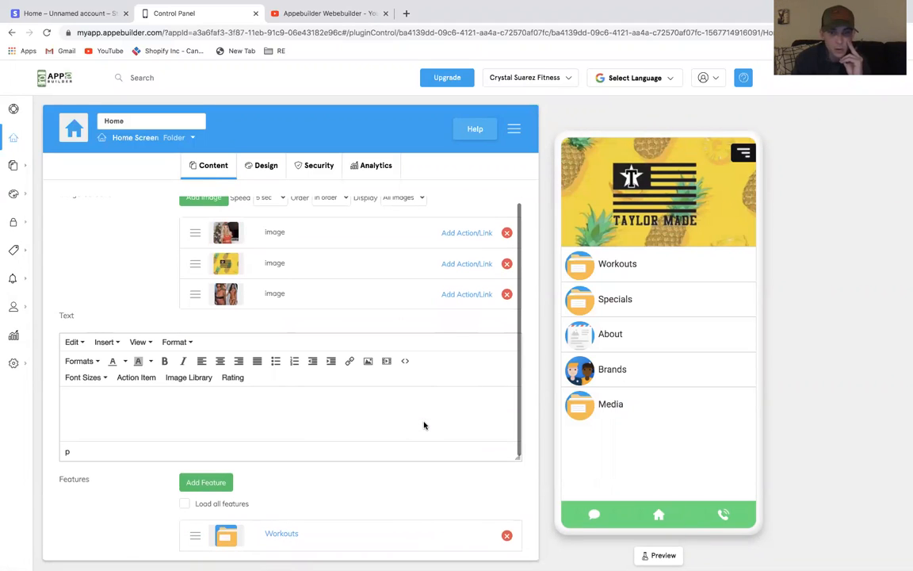
left_click(265, 166)
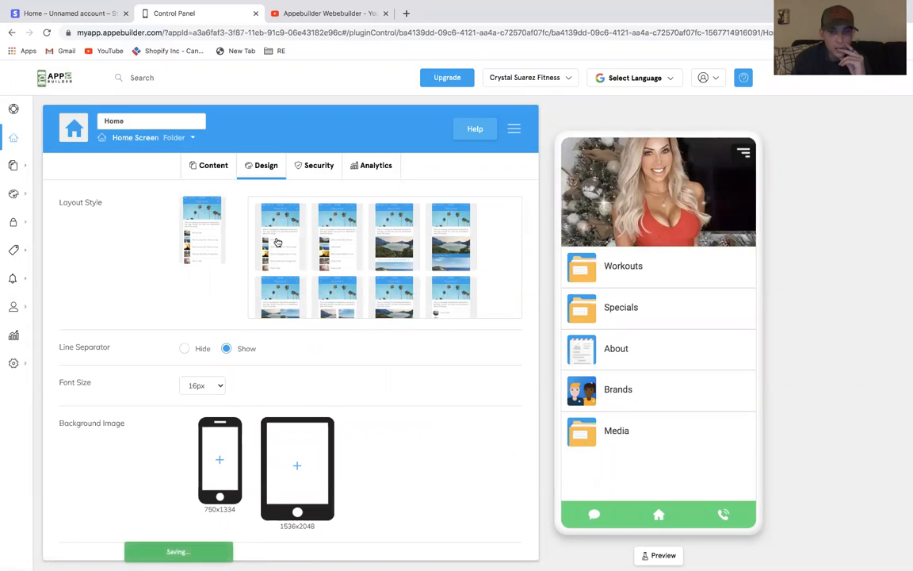
left_click(211, 165)
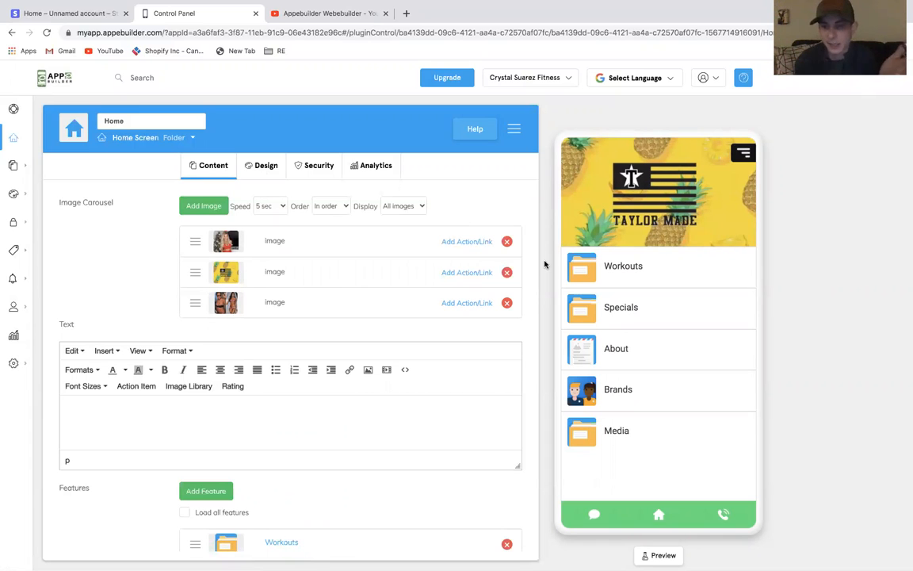
Open Workouts, Specials, About, Brands and Media in the phone preview to review each feature
left_click(653, 267)
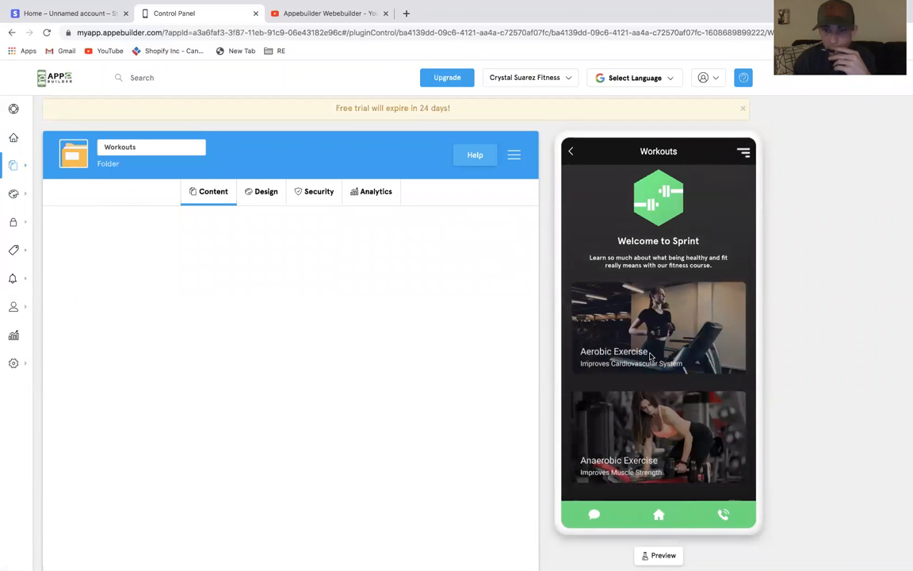
left_click(568, 153)
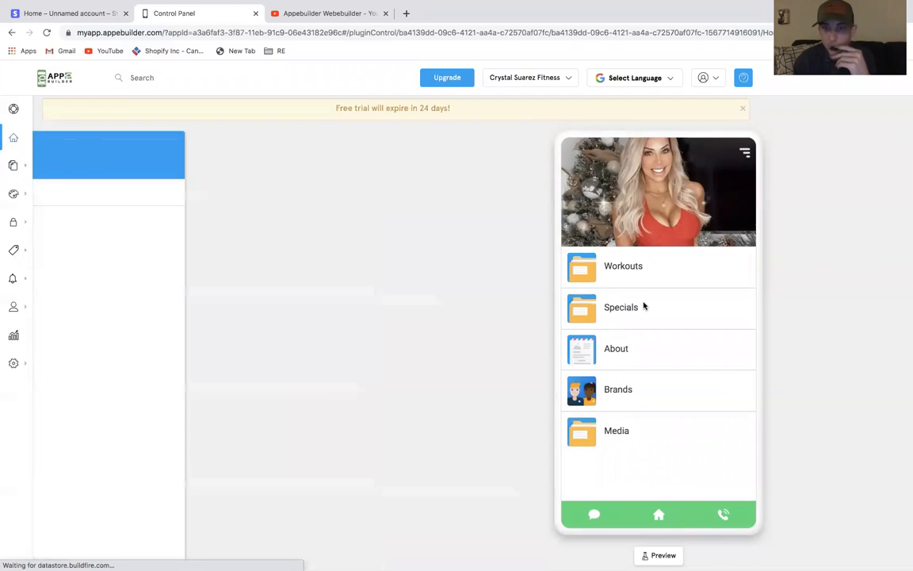
left_click(644, 306)
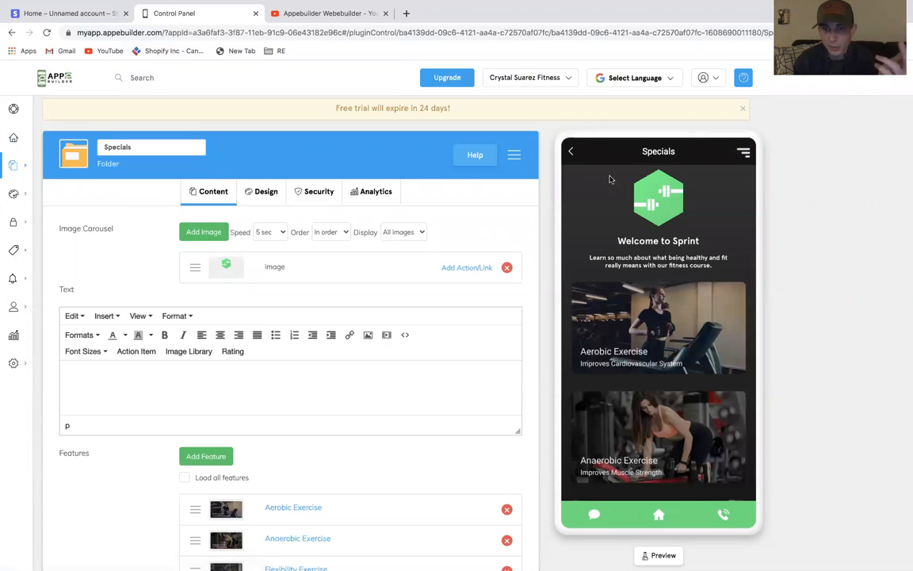
left_click(568, 151)
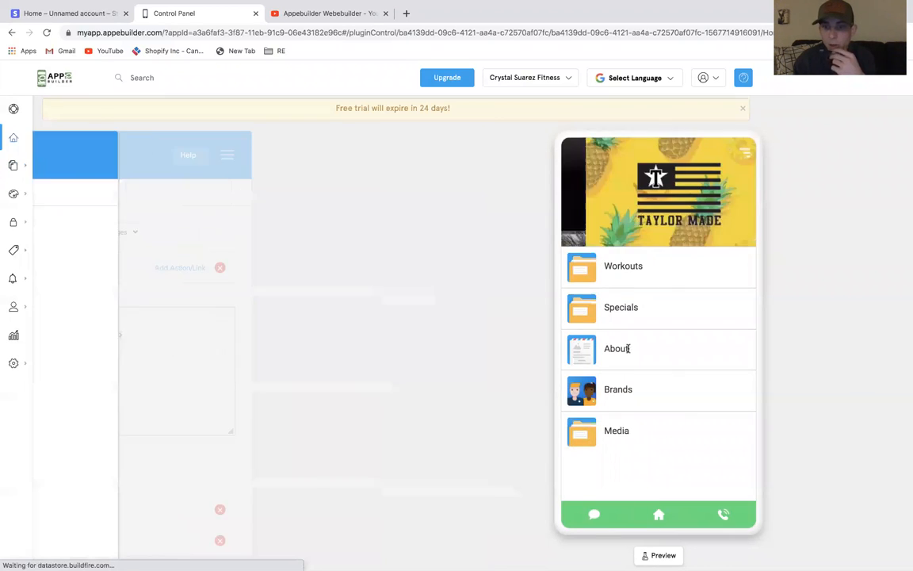
left_click(626, 351)
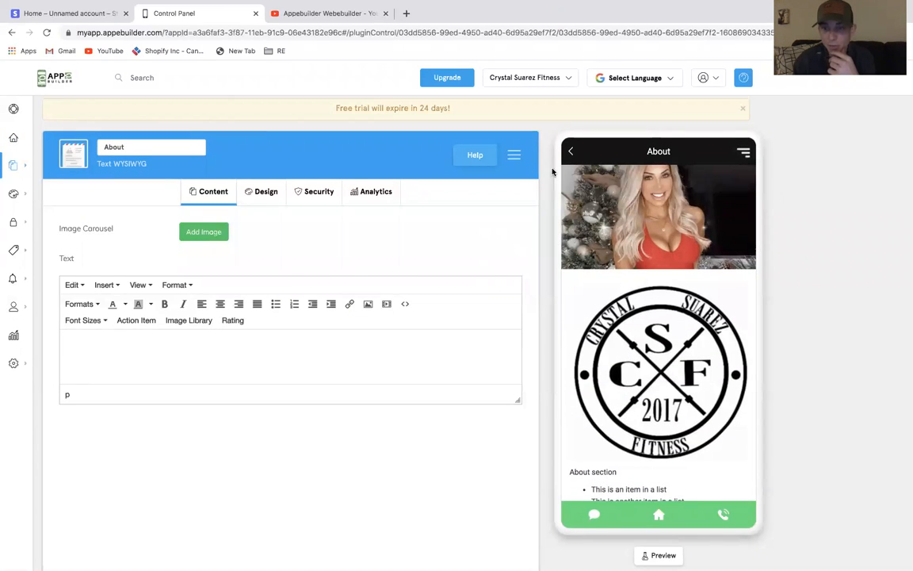
left_click(569, 151)
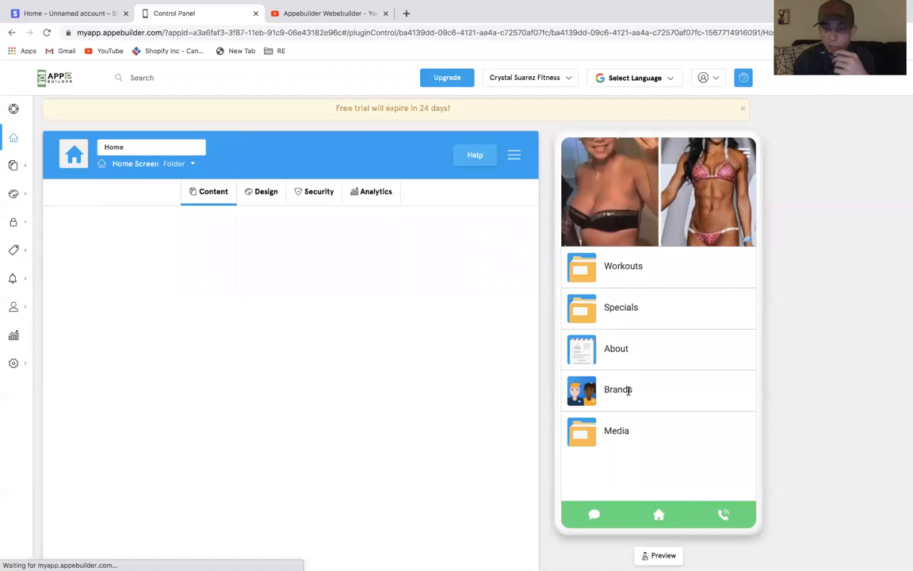
left_click(629, 389)
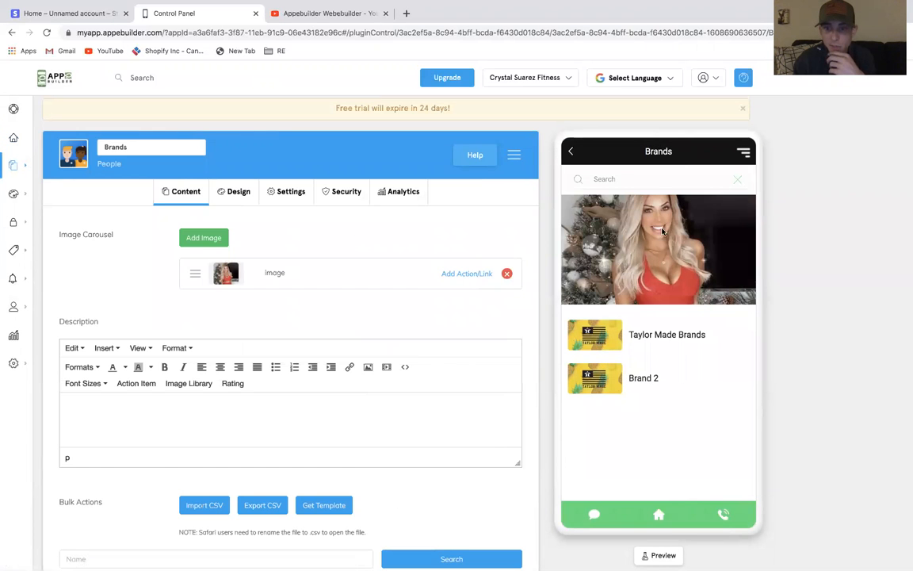
left_click(657, 336)
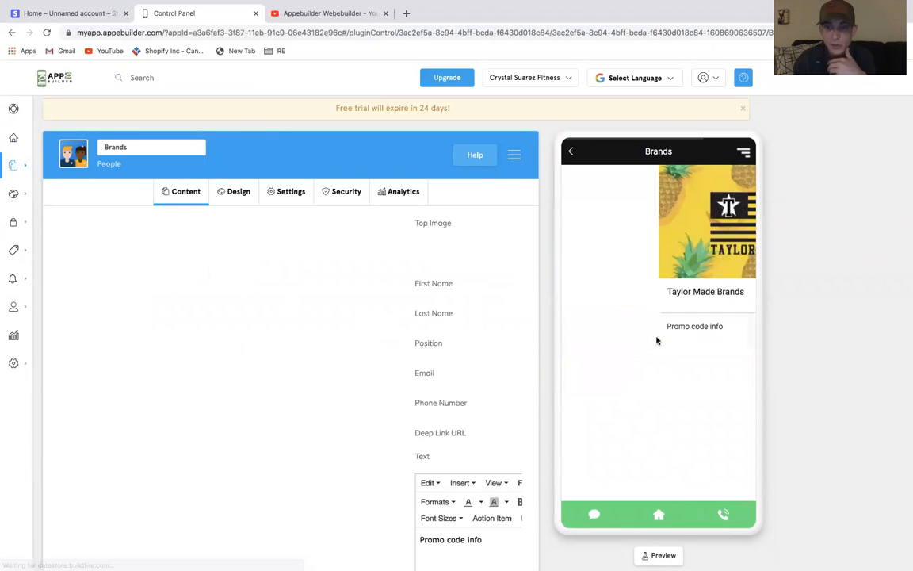
left_click(571, 152)
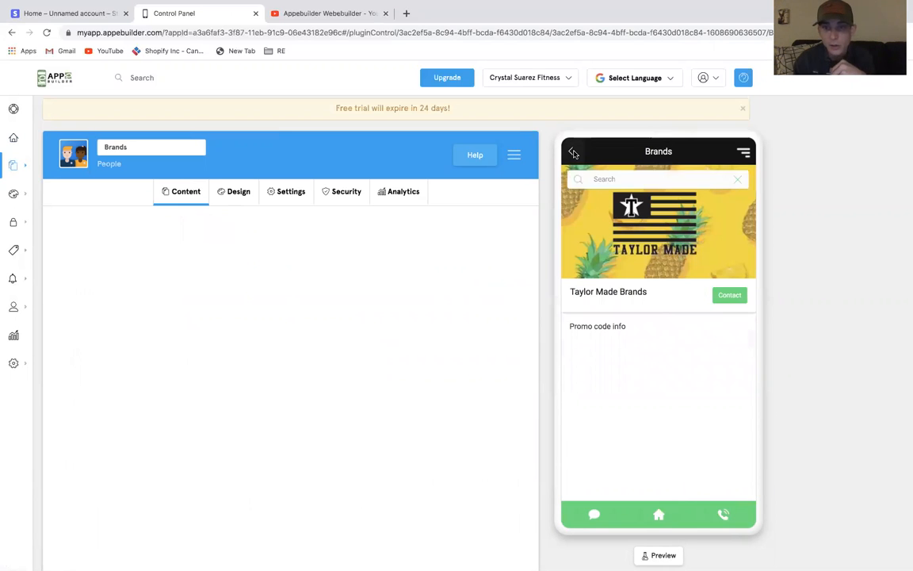
left_click(570, 151)
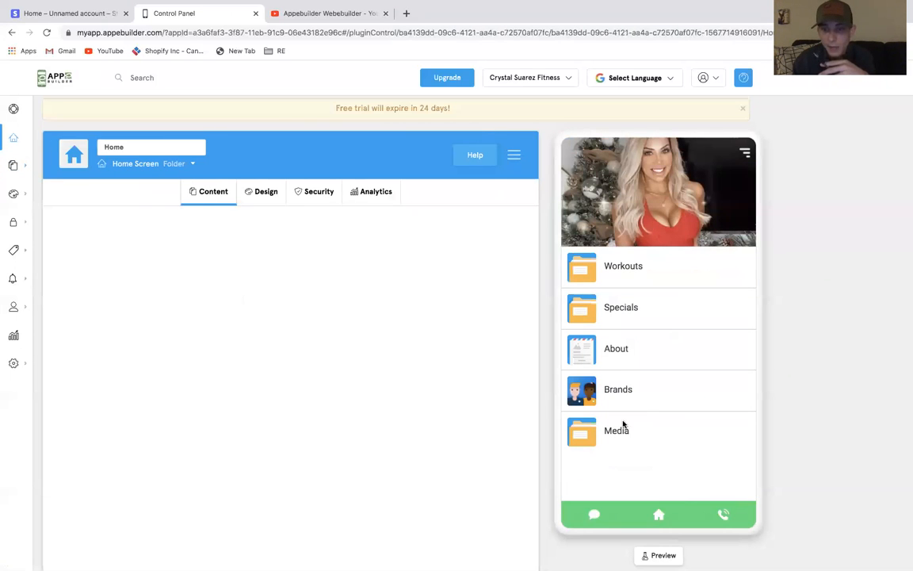
left_click(614, 429)
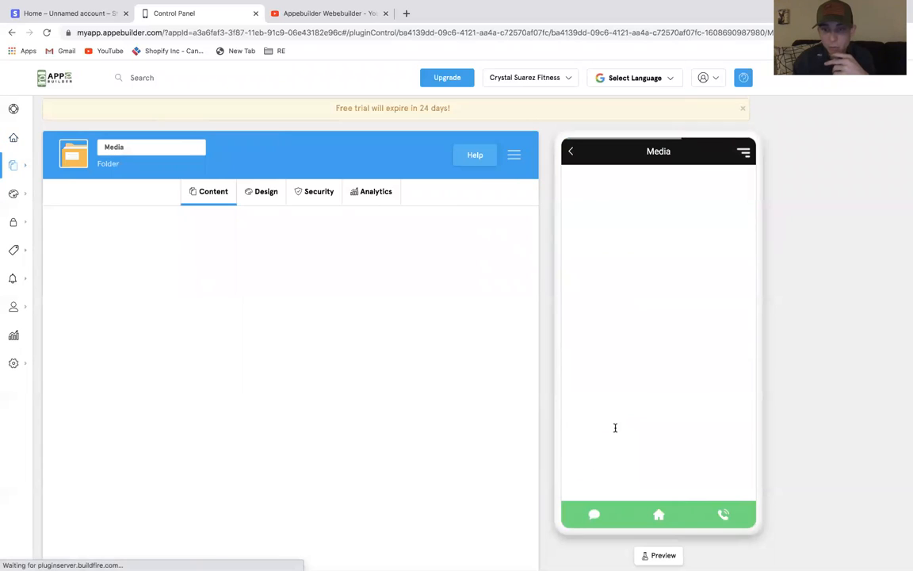
left_click(569, 152)
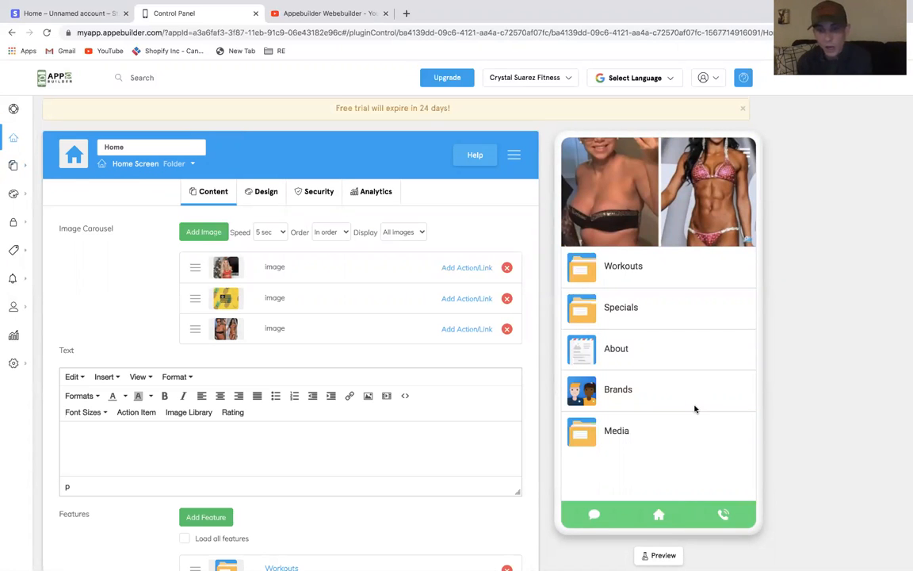
Set the Workouts feature icon to a stock image found by searching "fitness"
left_click(579, 271)
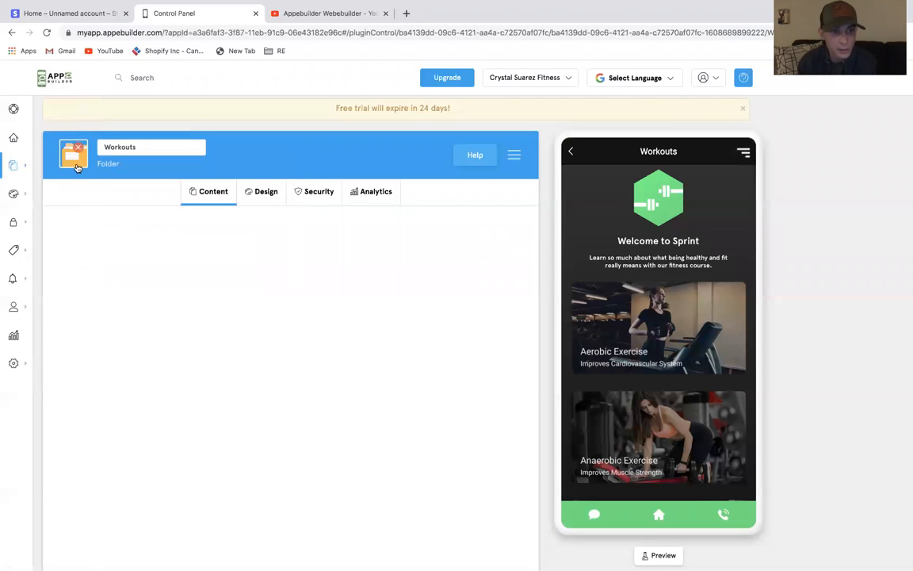
left_click(74, 156)
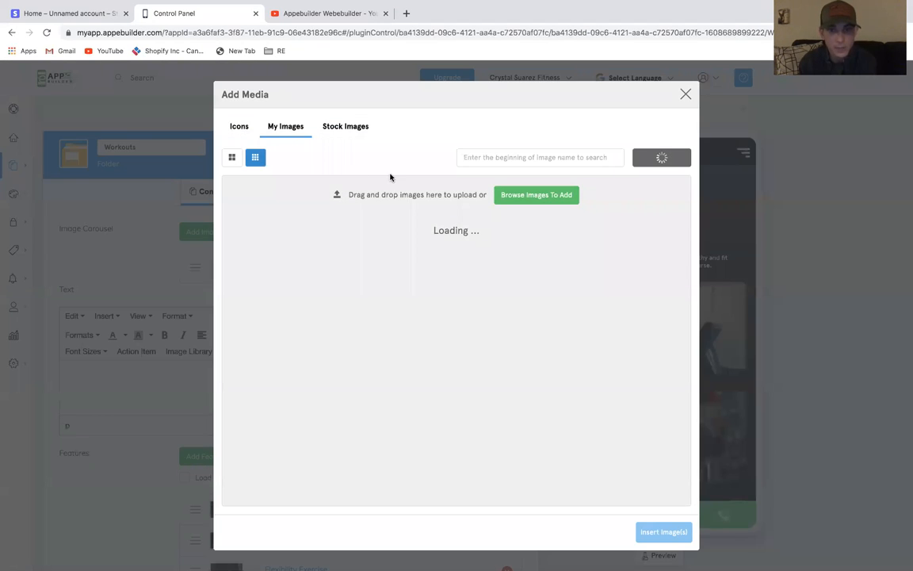
left_click(346, 126)
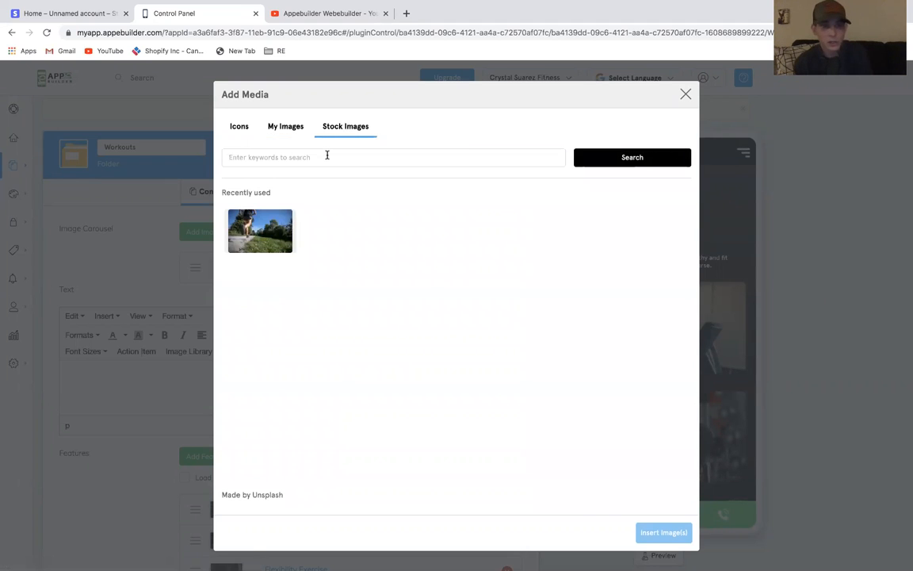
left_click(327, 154)
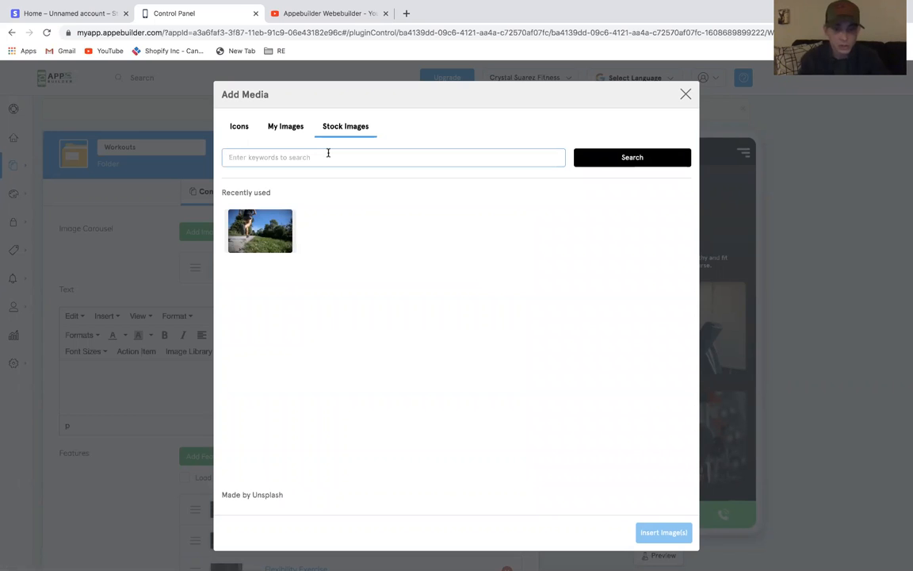
type("fitne")
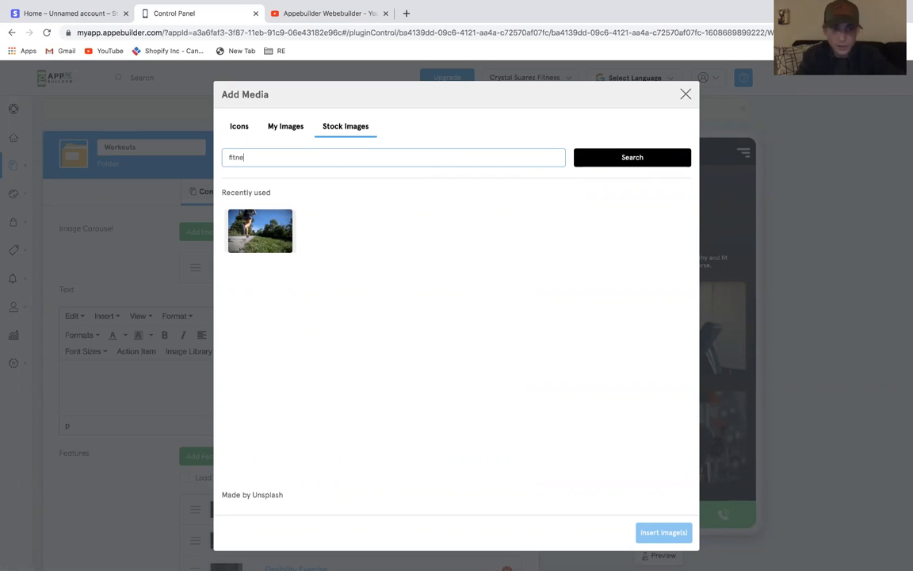
type("ss")
key("Return")
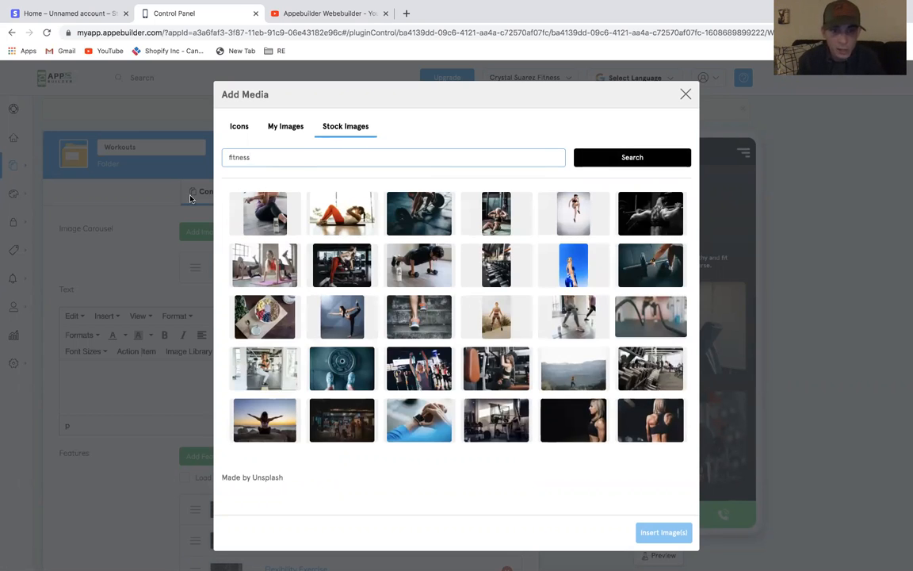
left_click(342, 213)
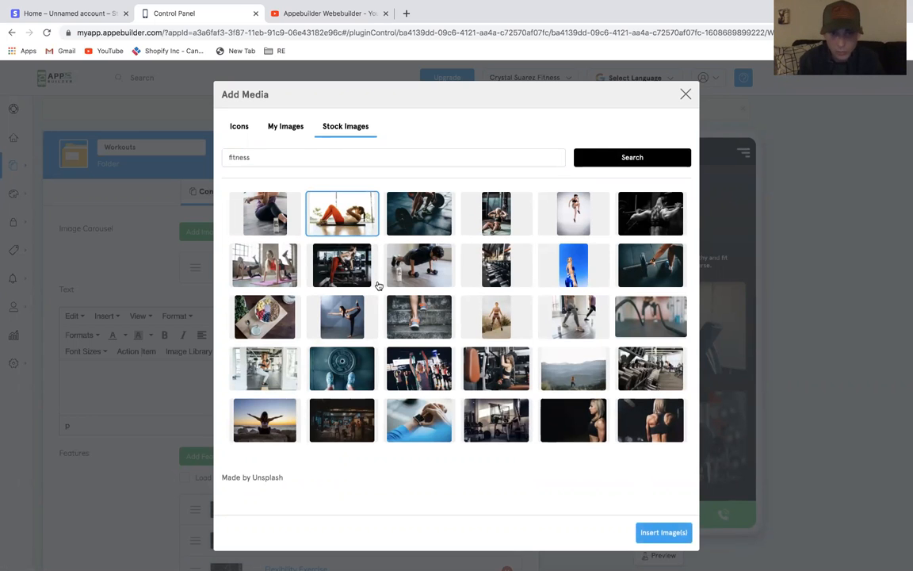
left_click(665, 533)
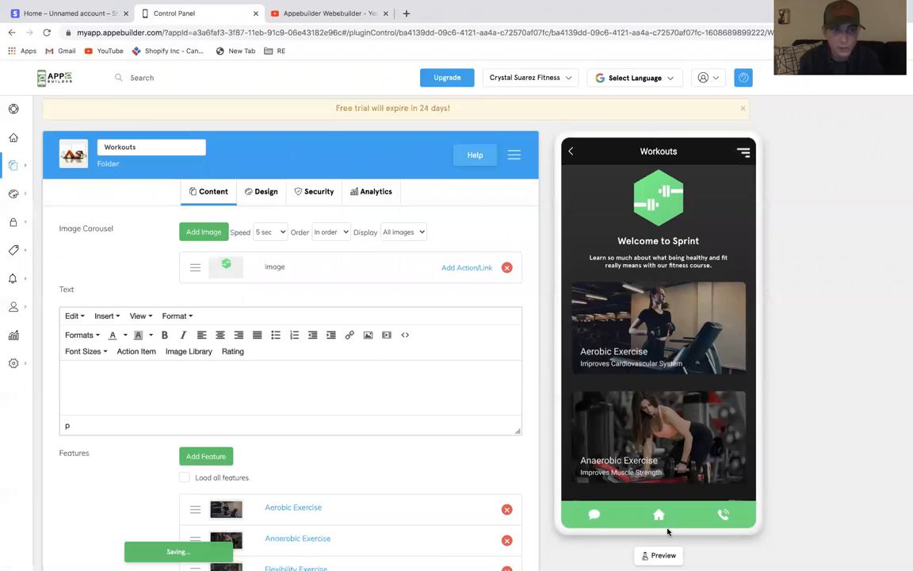
Set the Specials feature icon to the two-photo comparison image from the uploaded images
left_click(572, 153)
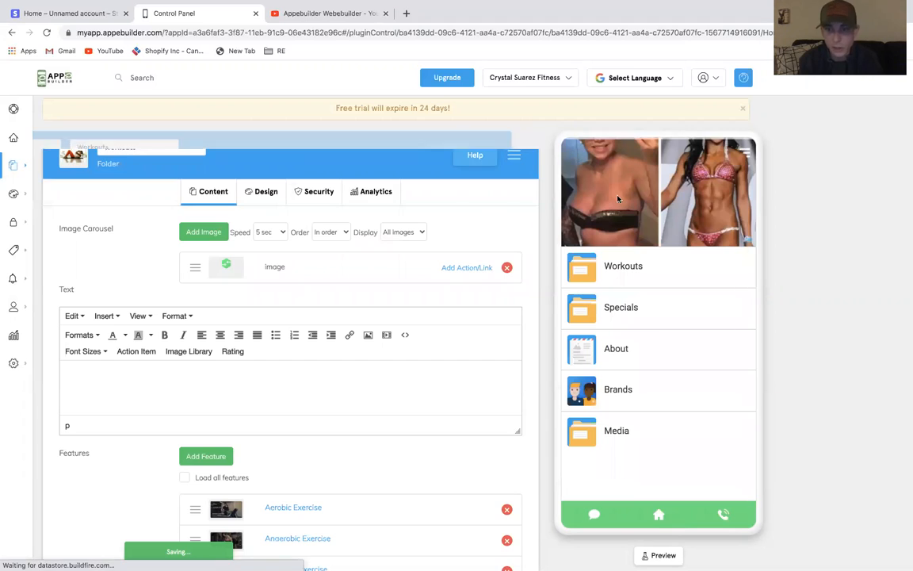
left_click(587, 314)
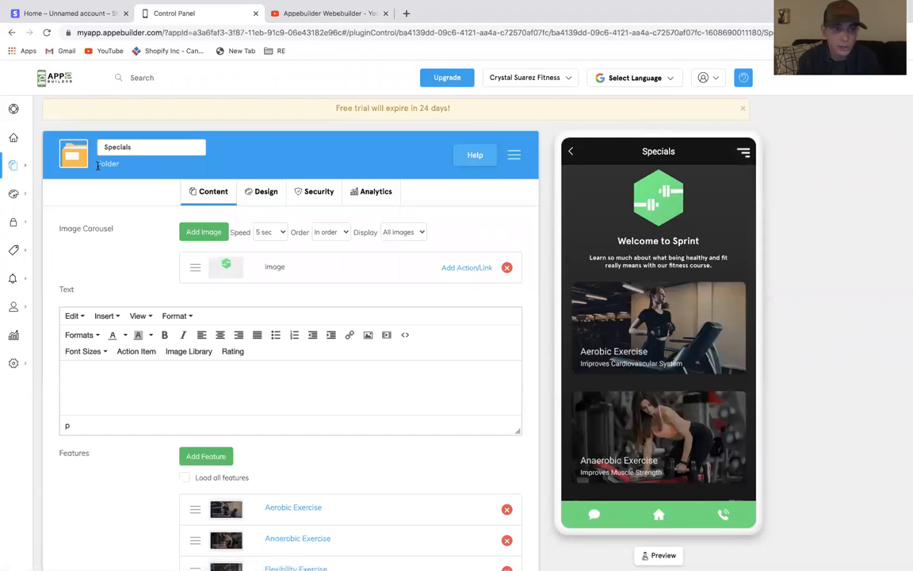
left_click(73, 151)
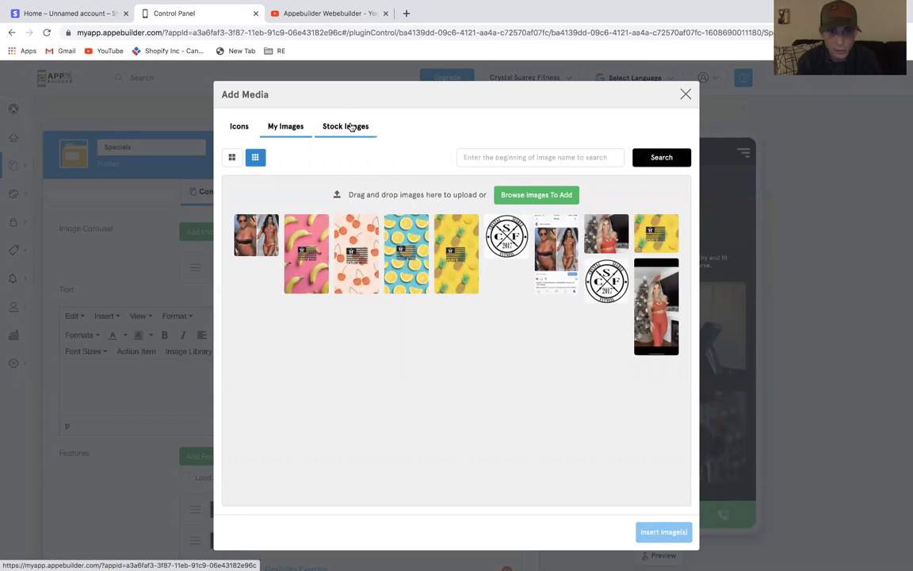
left_click(254, 233)
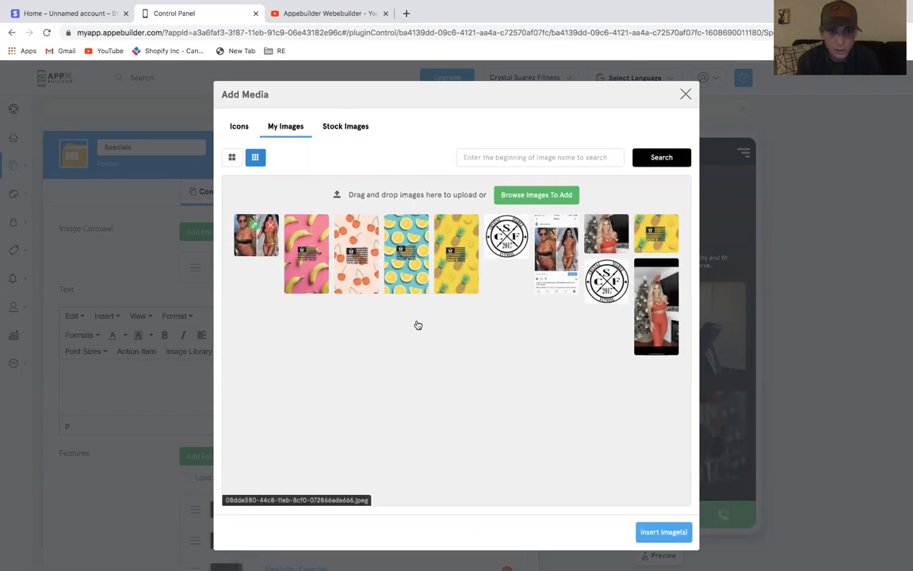
left_click(663, 532)
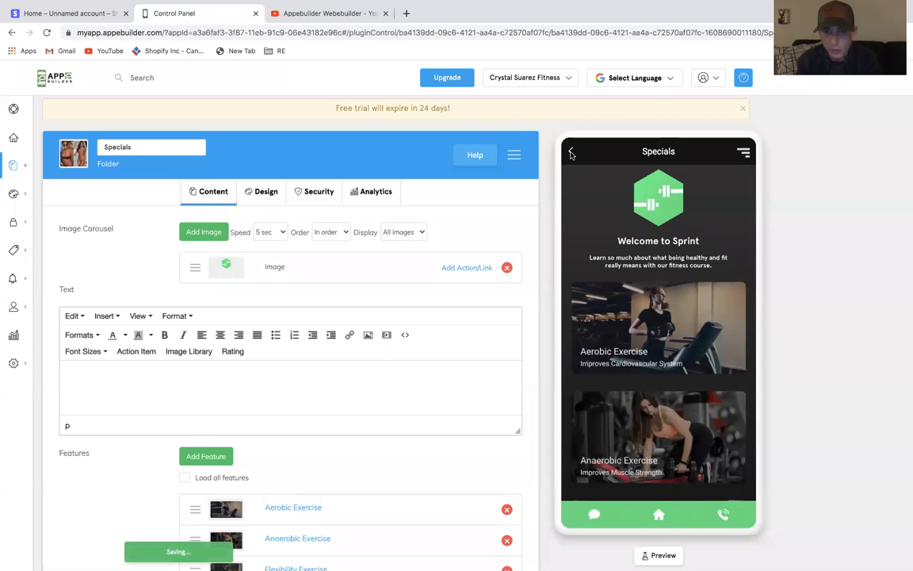
Set the About feature icon to the photo of the woman in the red top from the uploaded images
left_click(571, 153)
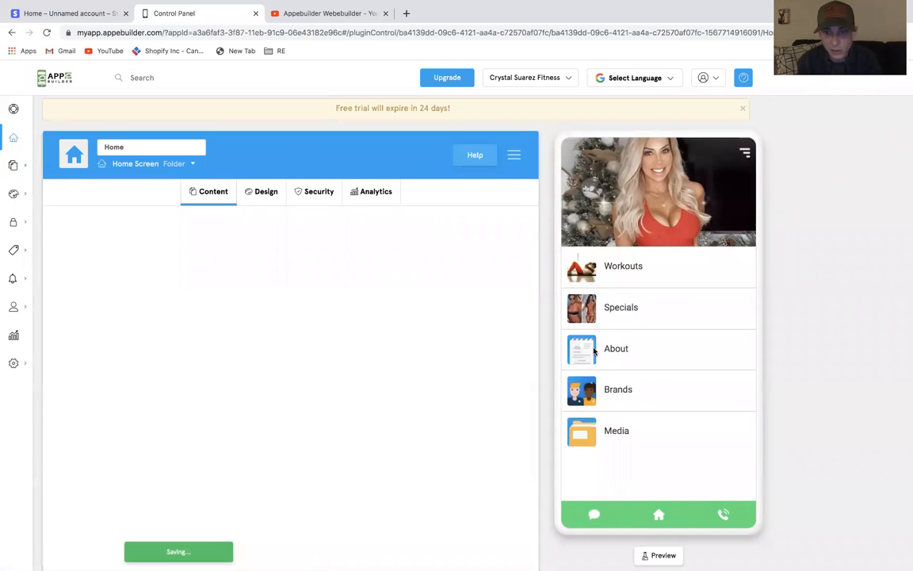
left_click(594, 352)
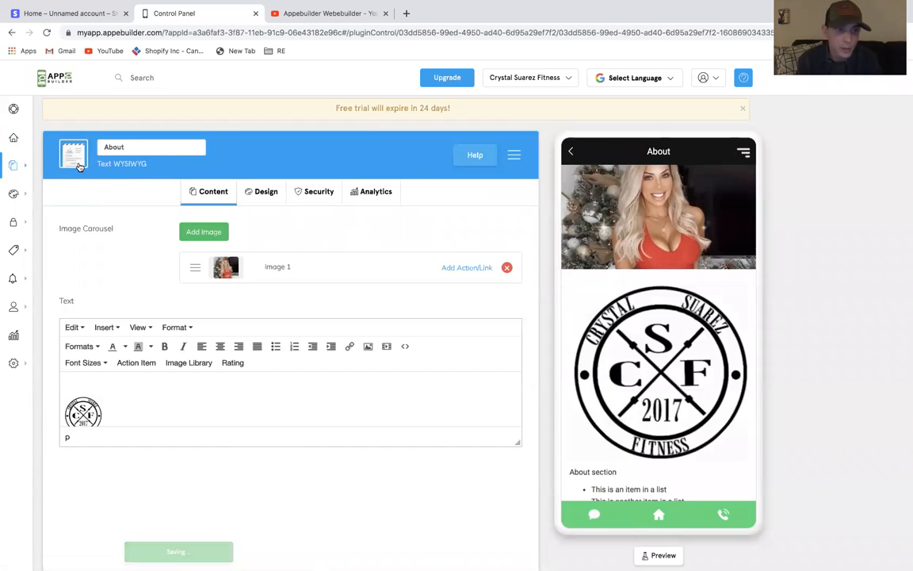
left_click(71, 150)
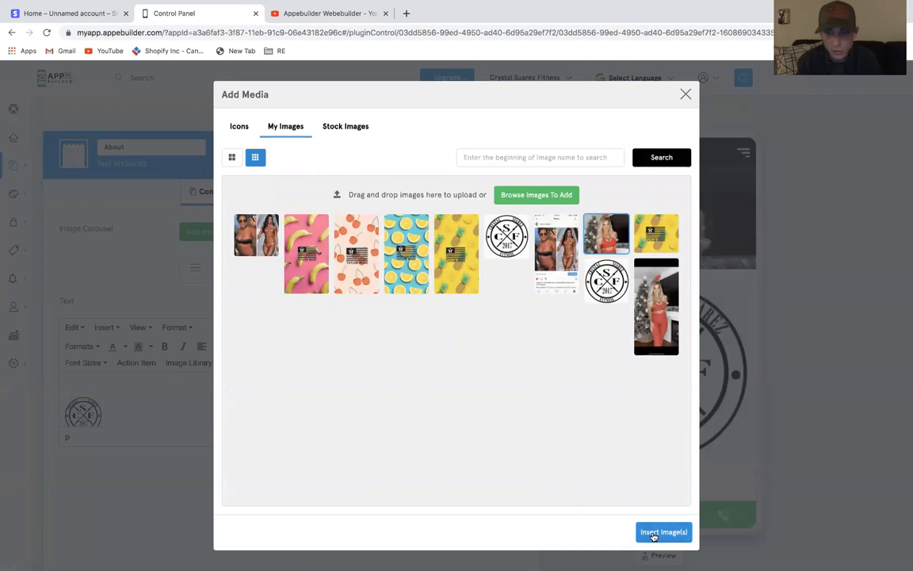
left_click(662, 532)
left_click(575, 151)
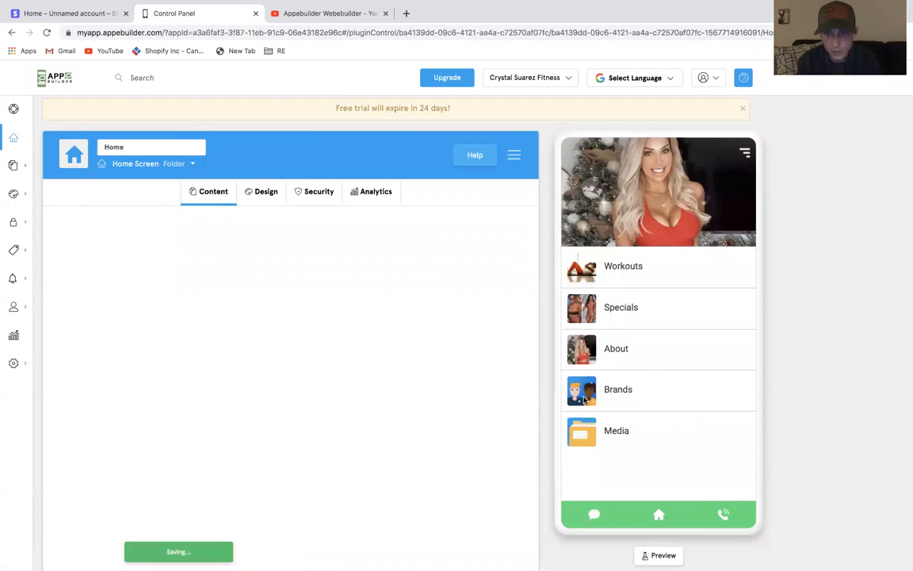
Set the Brands feature icon to the yellow Taylor Made flag image from the uploaded images
left_click(584, 400)
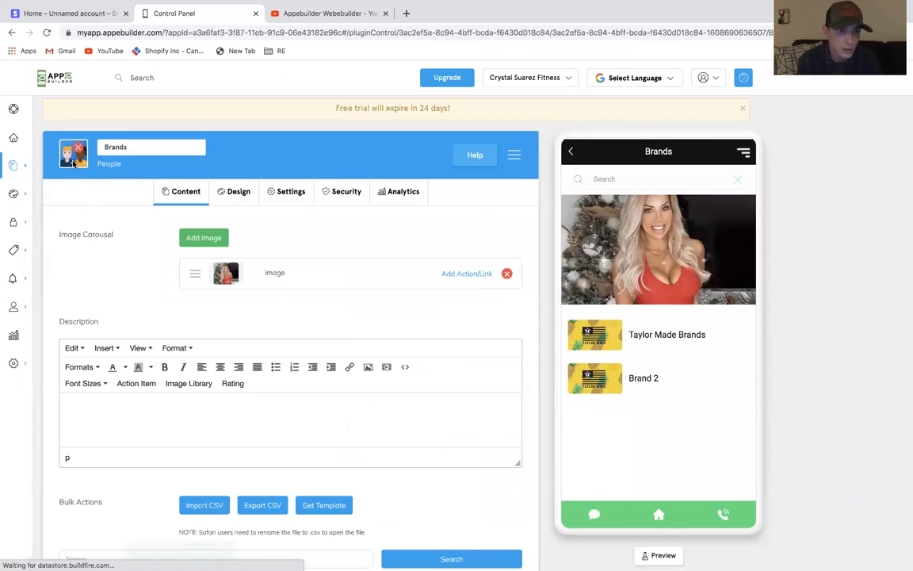
left_click(74, 161)
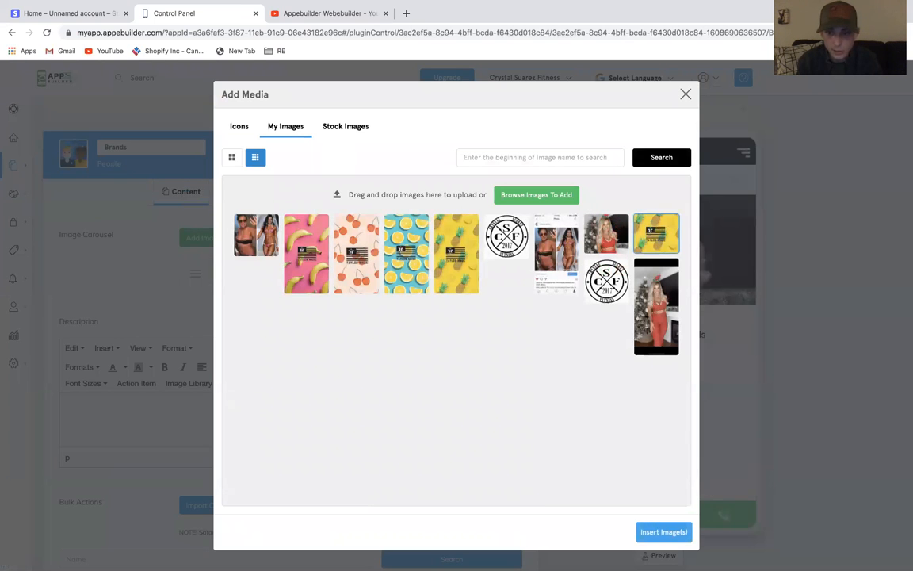
left_click(666, 532)
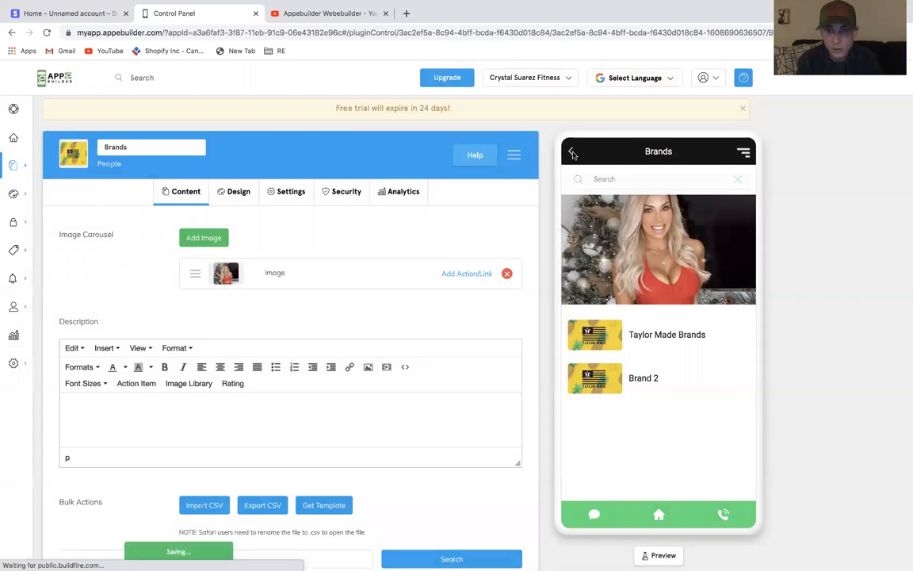
left_click(570, 152)
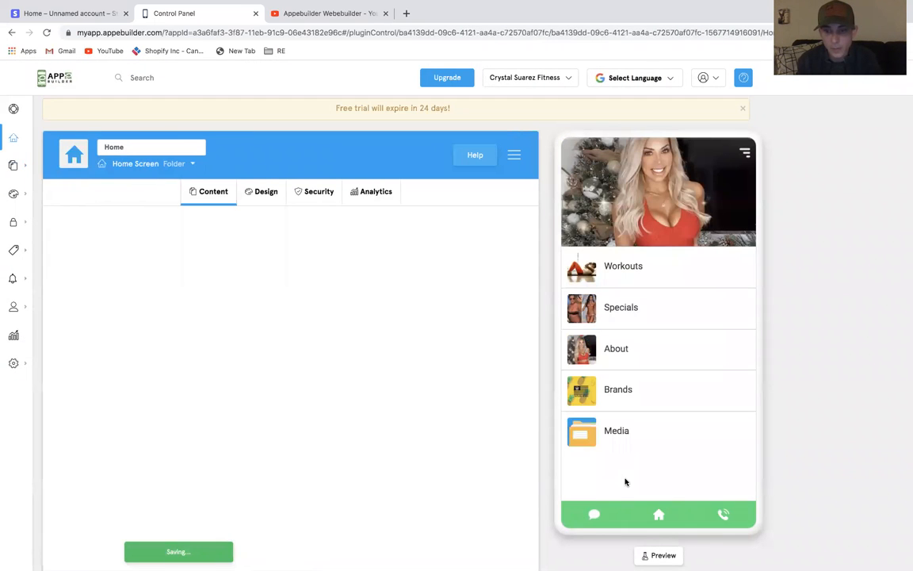
Set the Media feature icon to the Crystal Suarez Fitness 2017 logo from the uploaded images
left_click(583, 436)
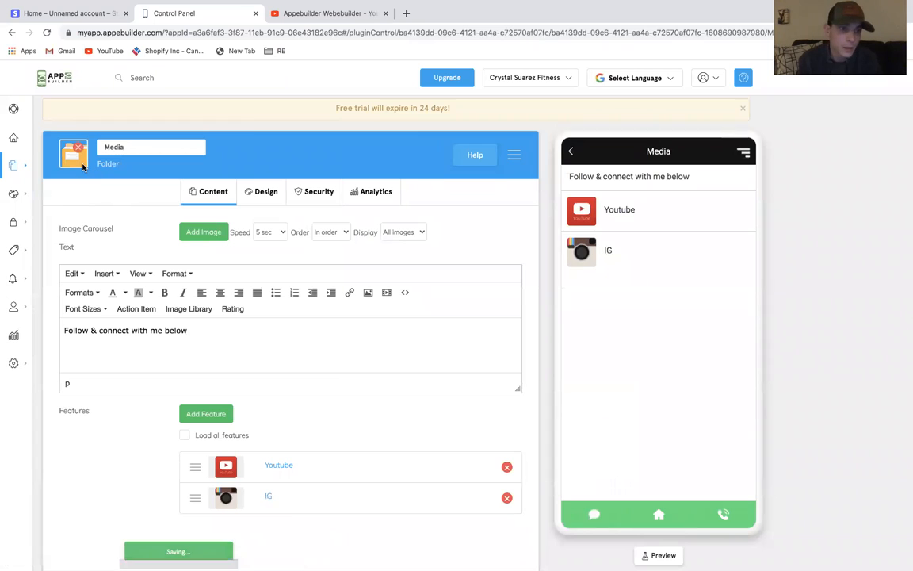
left_click(79, 159)
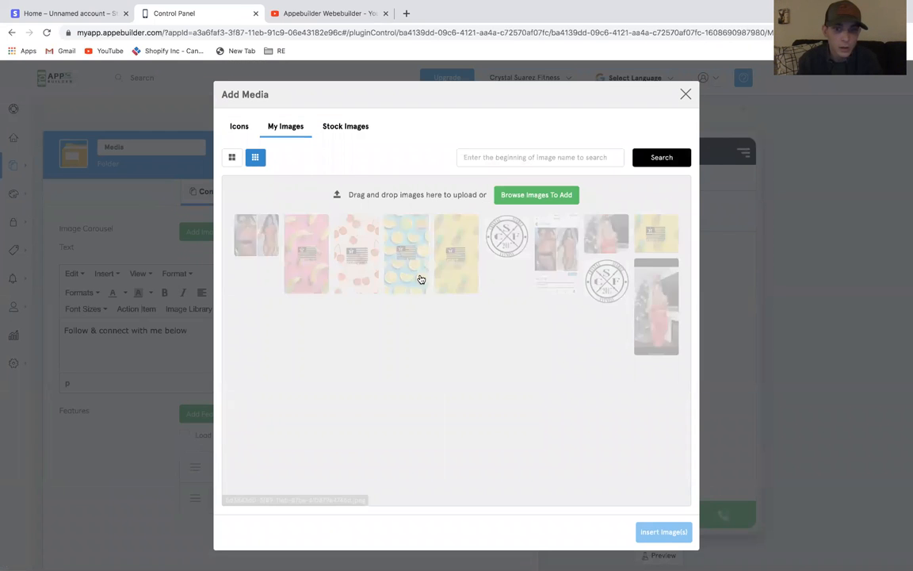
left_click(607, 282)
left_click(663, 532)
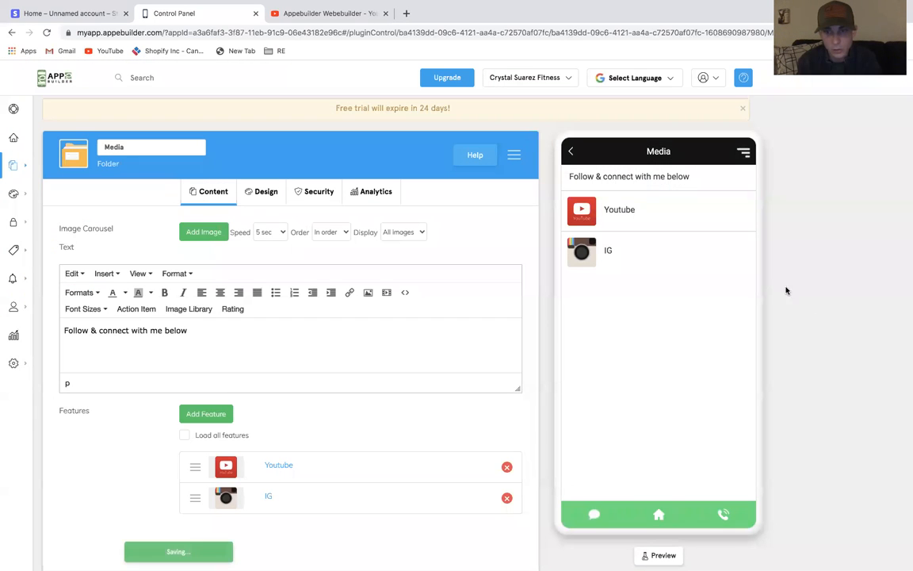
left_click(571, 150)
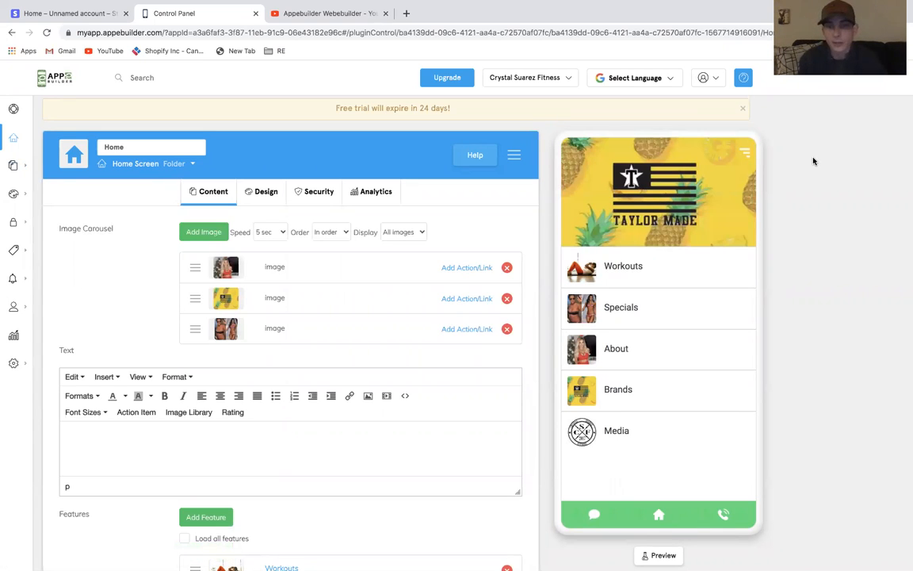
Reorder the home screen features to Media, About, Workouts, Specials, Brands
scroll(438, 323, "down", 3)
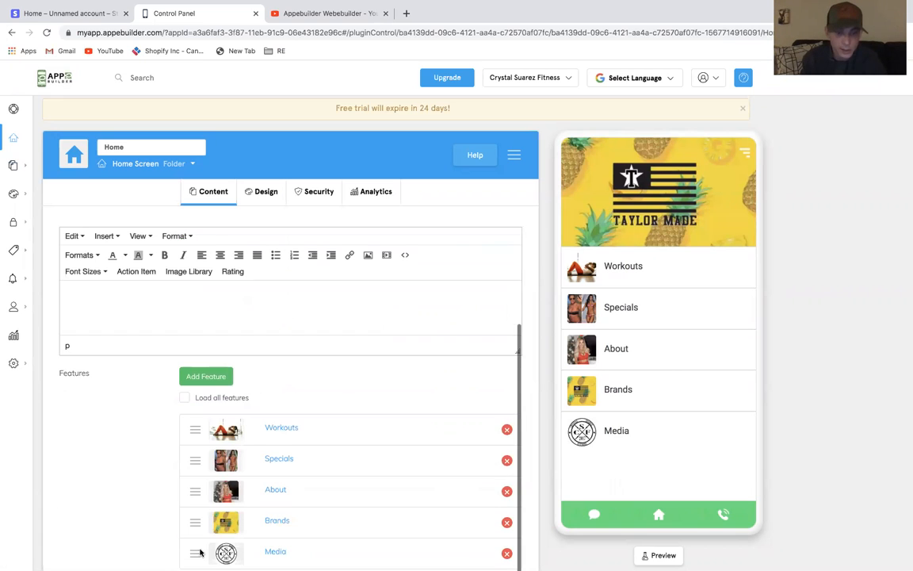
left_click_drag(200, 553, 195, 519)
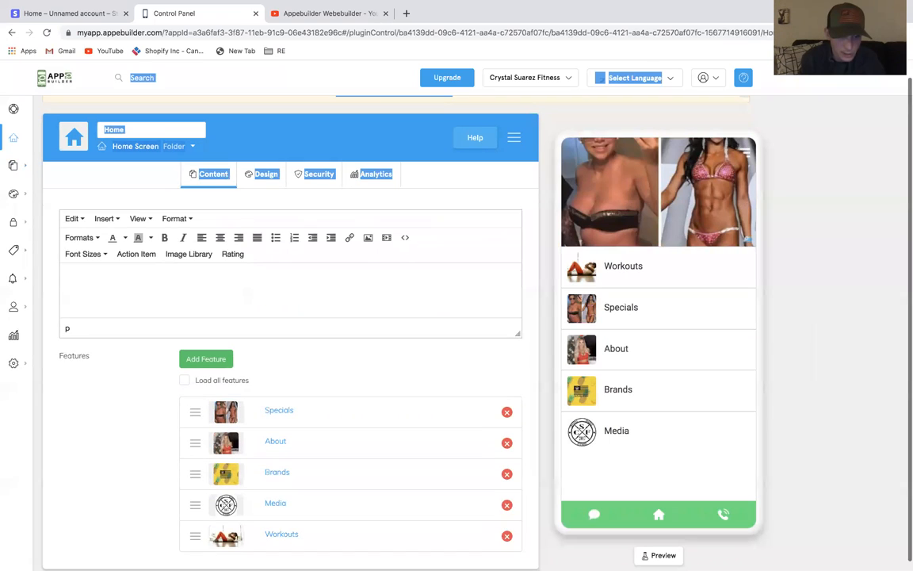
left_click_drag(196, 474, 195, 415)
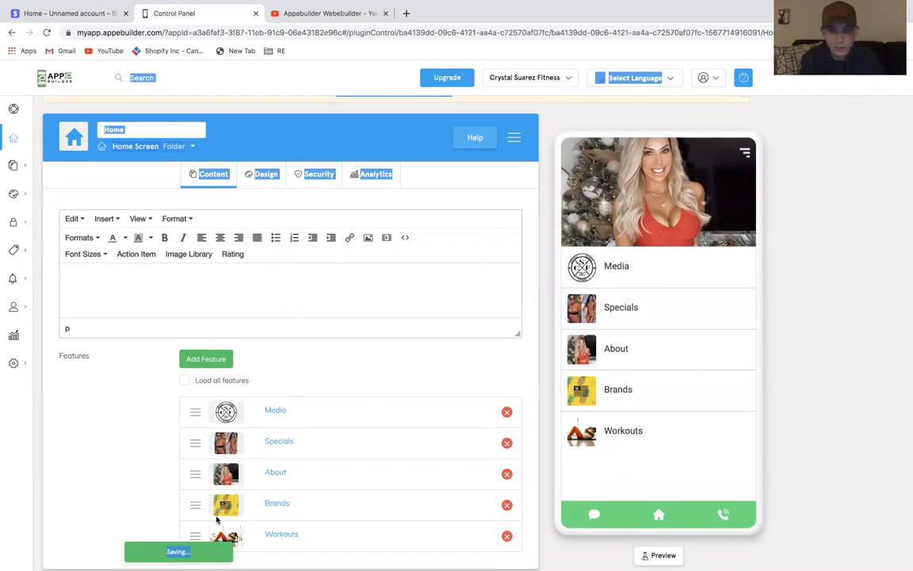
left_click_drag(196, 530, 193, 443)
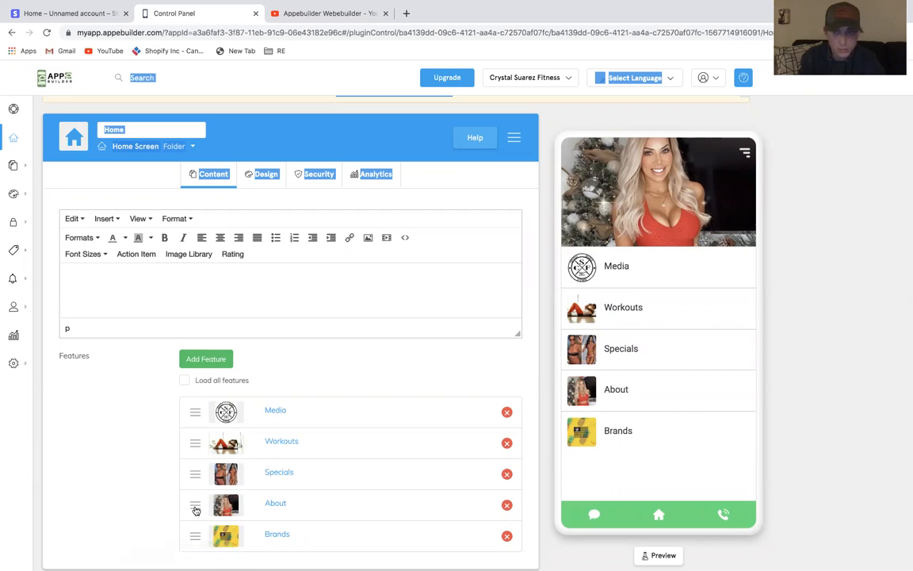
left_click_drag(196, 510, 194, 441)
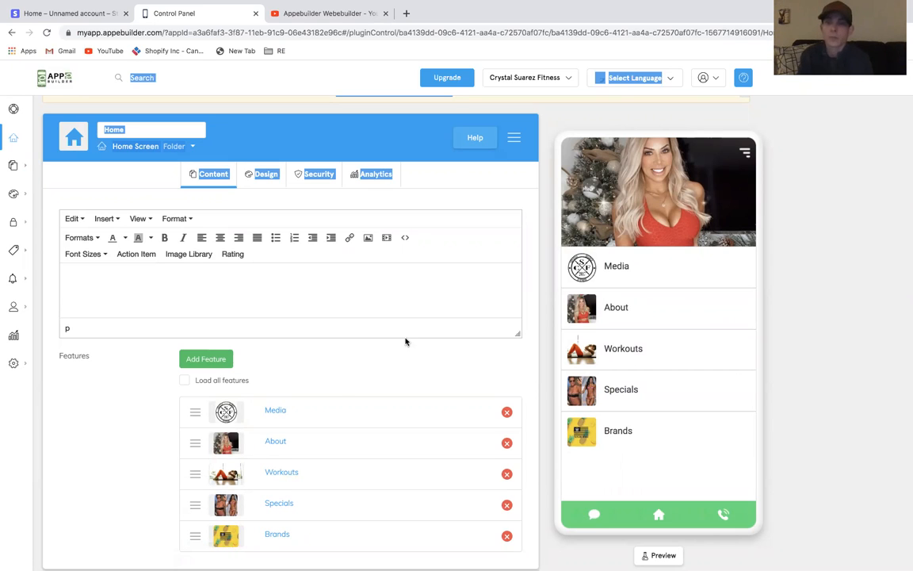
left_click(791, 239)
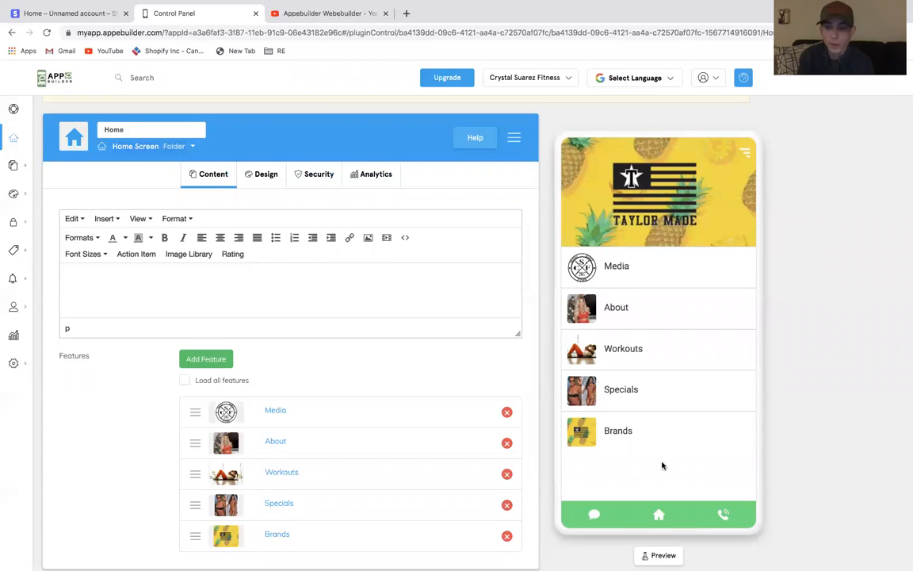
In Branding, set the Primary Links & Buttons color to #1c4d2d and the Navbar Background color to #3964e3
mouse_move(23, 197)
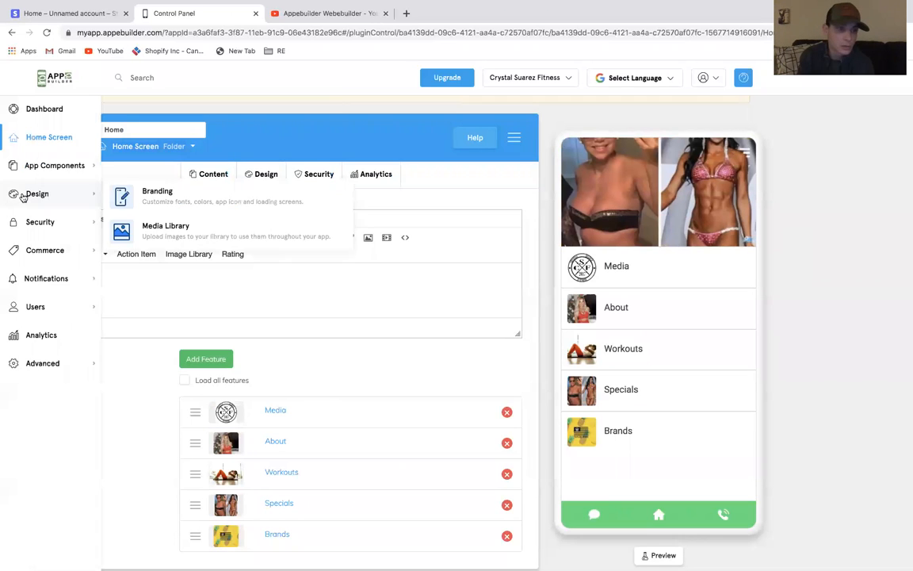
left_click(162, 194)
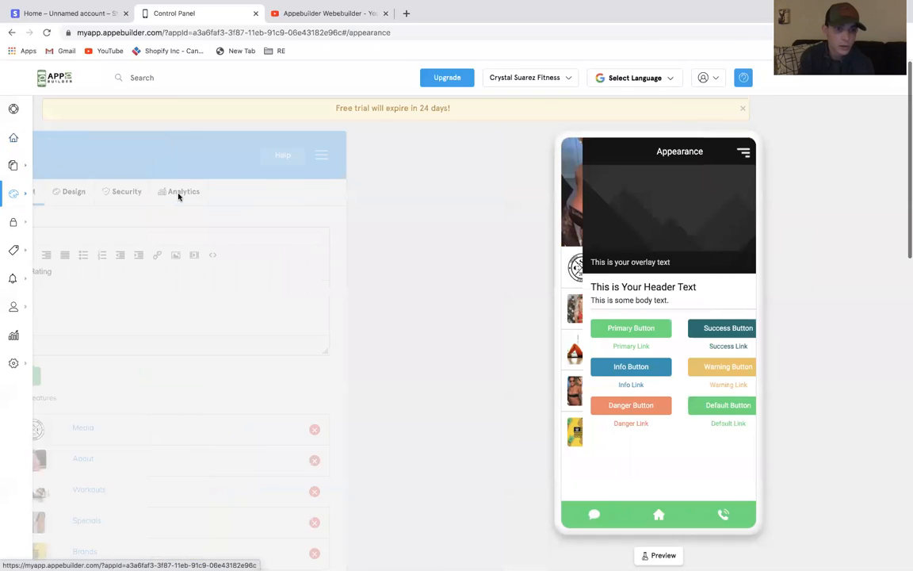
scroll(378, 347, "down", 5)
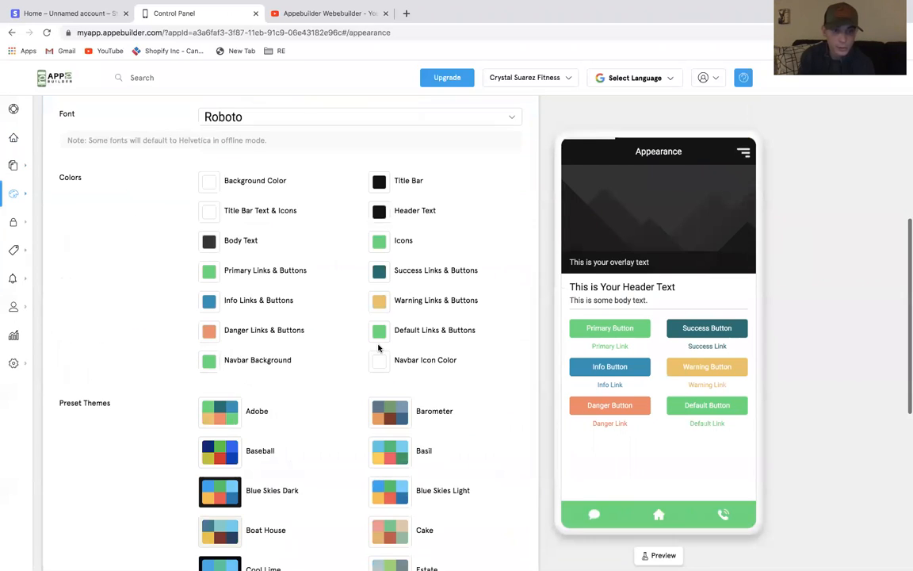
left_click(208, 293)
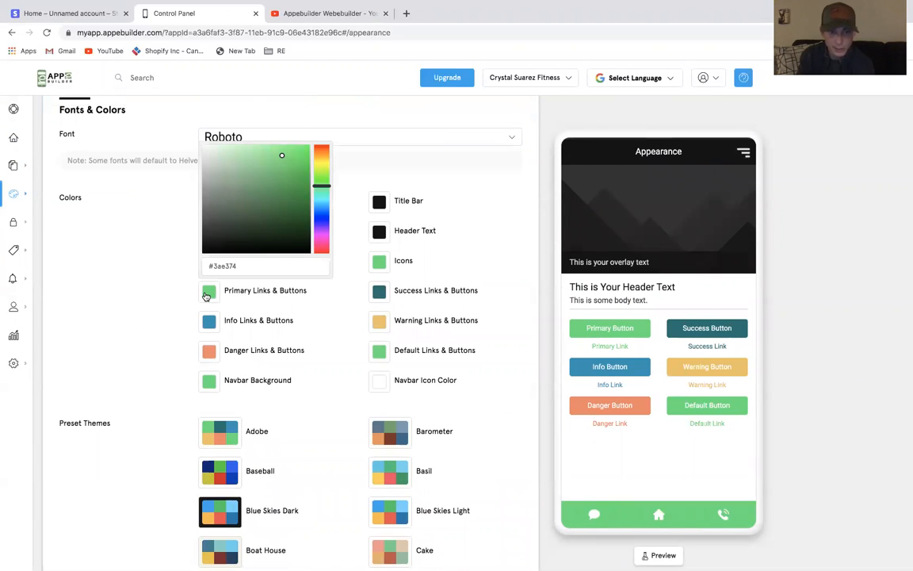
left_click(269, 221)
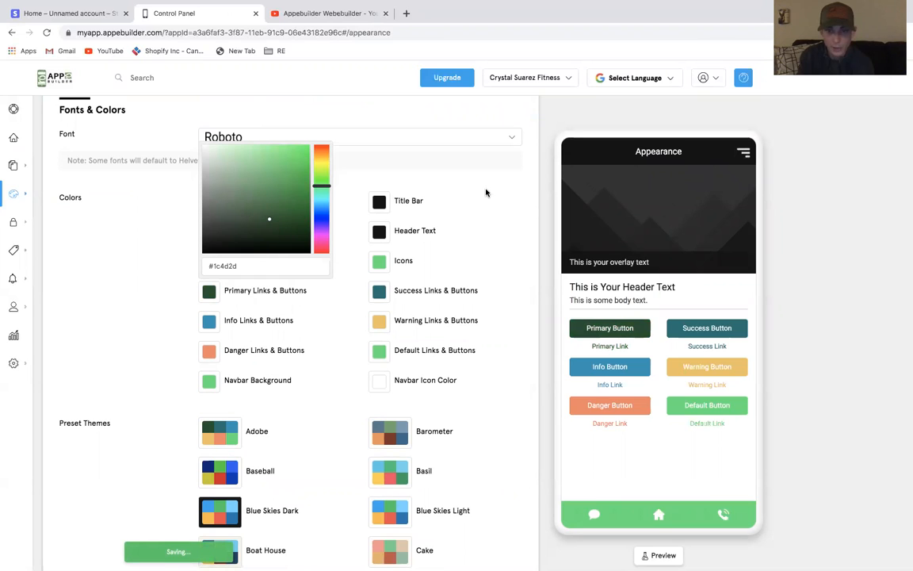
left_click(387, 175)
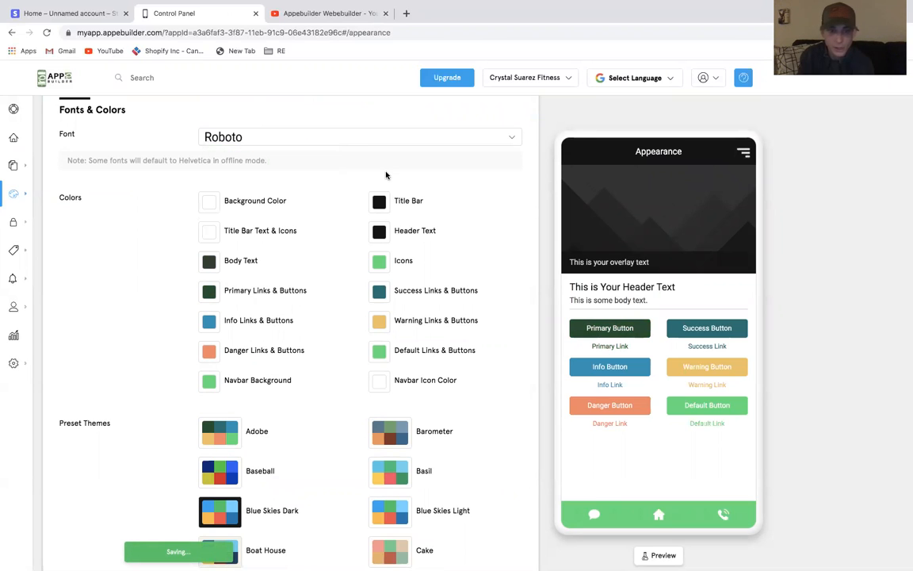
left_click(206, 384)
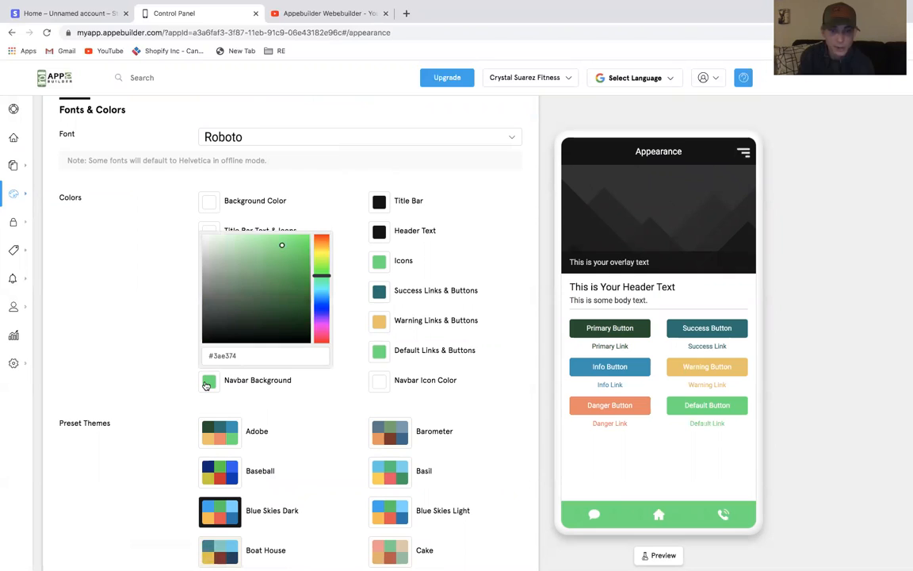
left_click(319, 304)
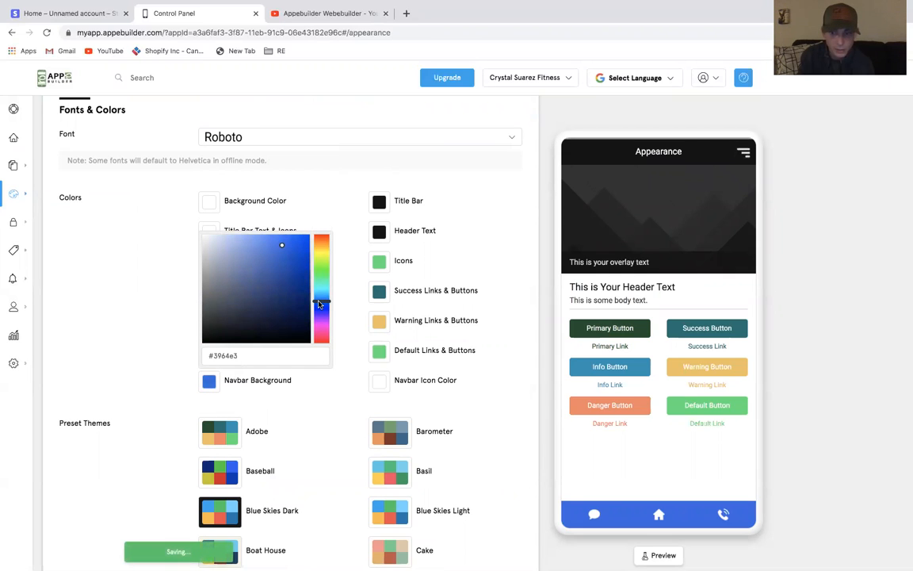
left_click(749, 441)
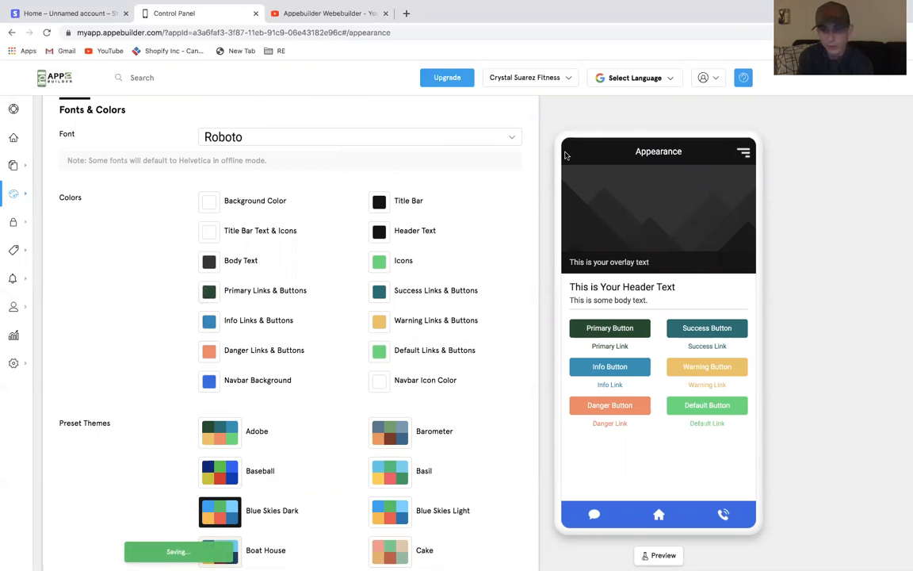
Remove the placeholder image from the Specials feature's image carousel
left_click(16, 138)
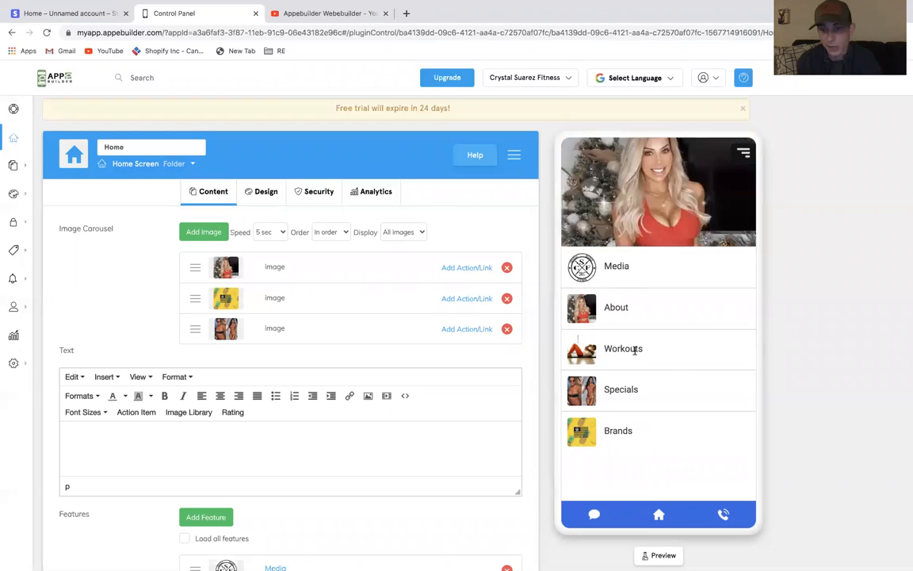
left_click(642, 390)
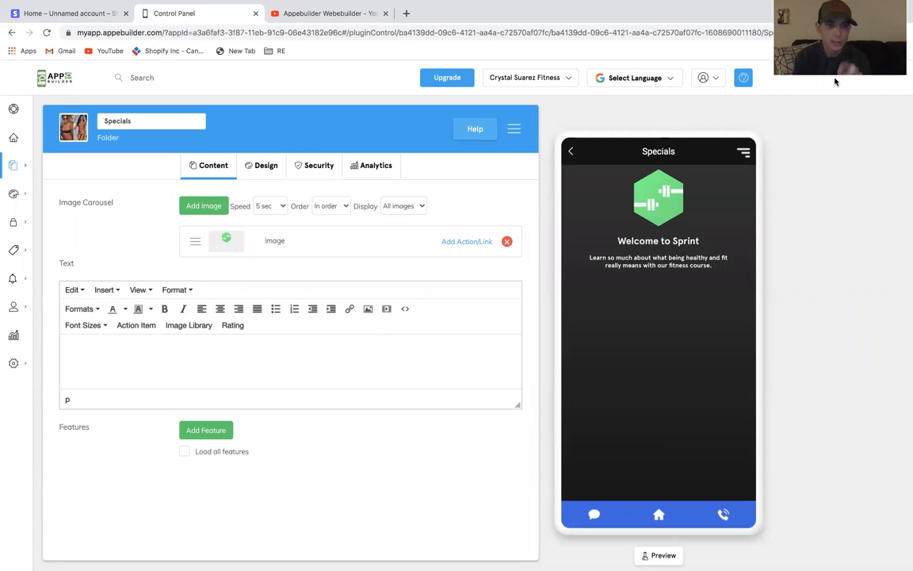
left_click(507, 241)
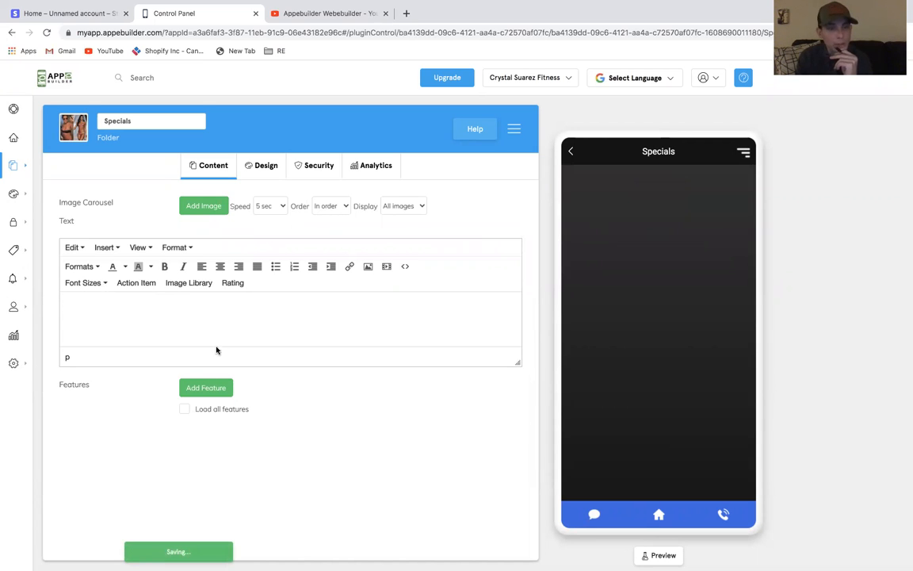
Clone the Healthy Eating feature under the title Free Workout Tips
mouse_move(32, 165)
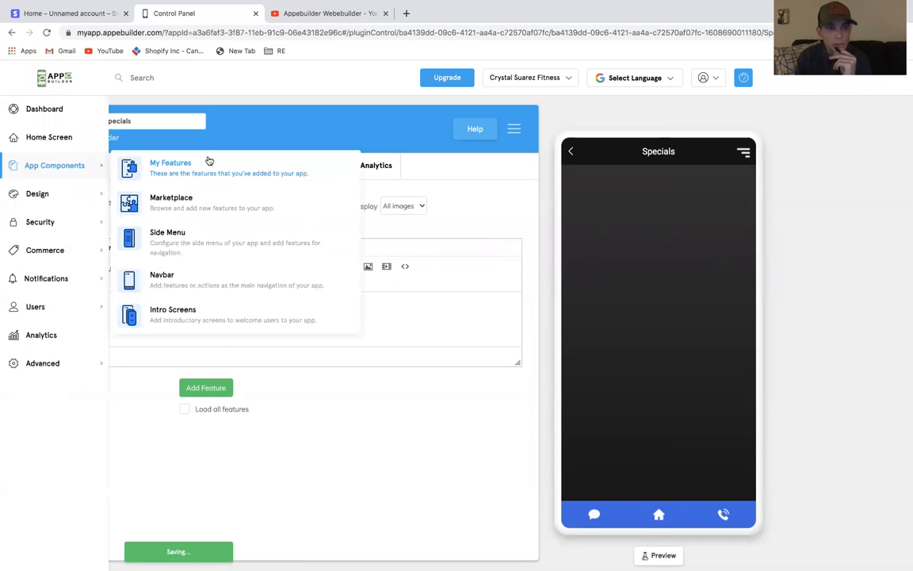
left_click(208, 162)
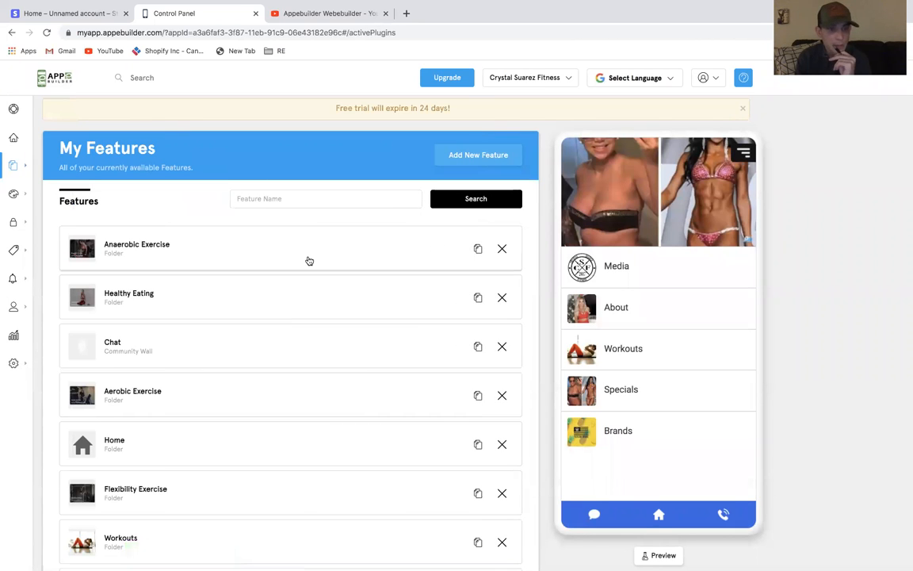
left_click(478, 297)
left_click(475, 293)
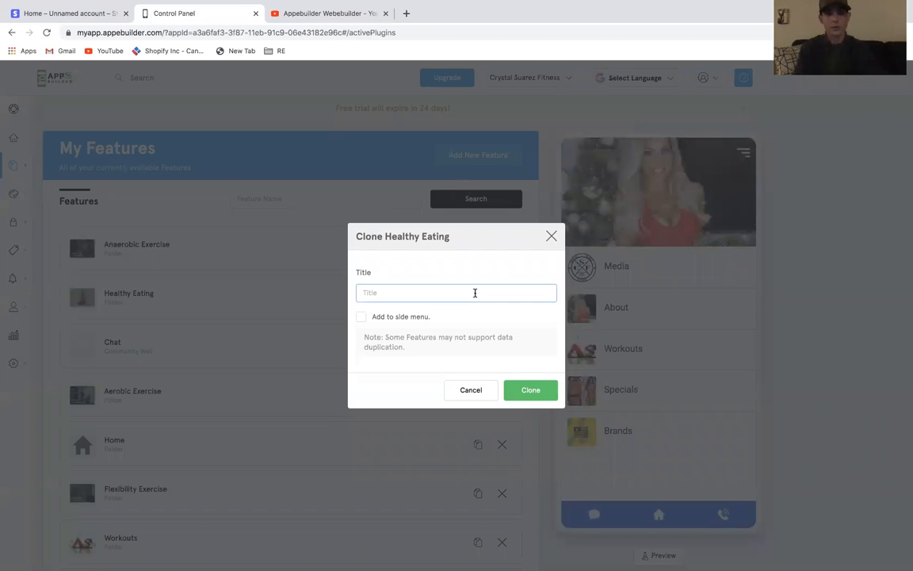
type("Free")
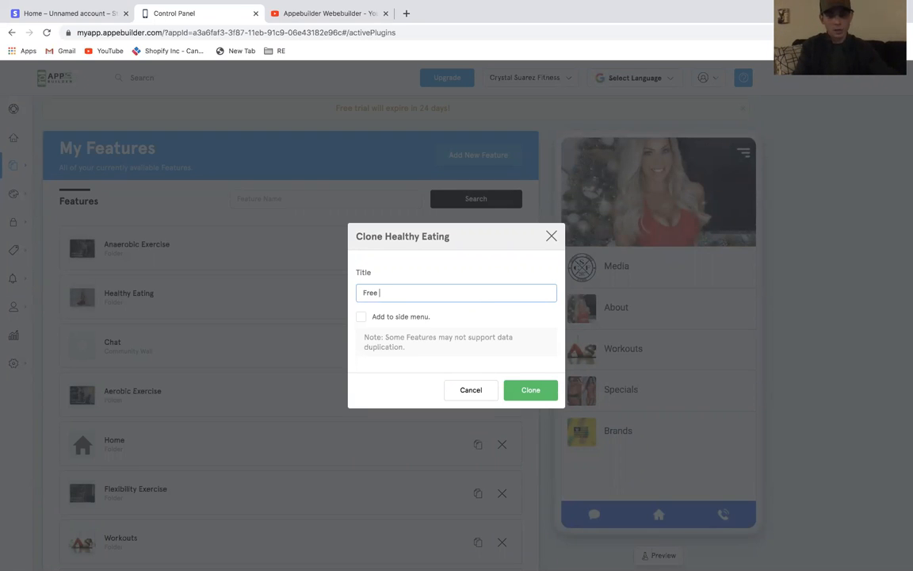
type(" Workout Tips")
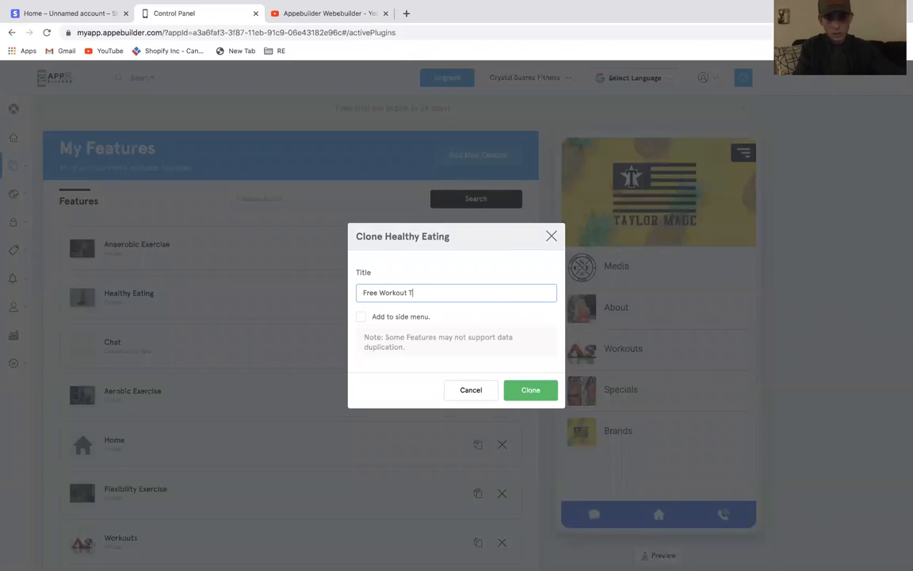
left_click(524, 392)
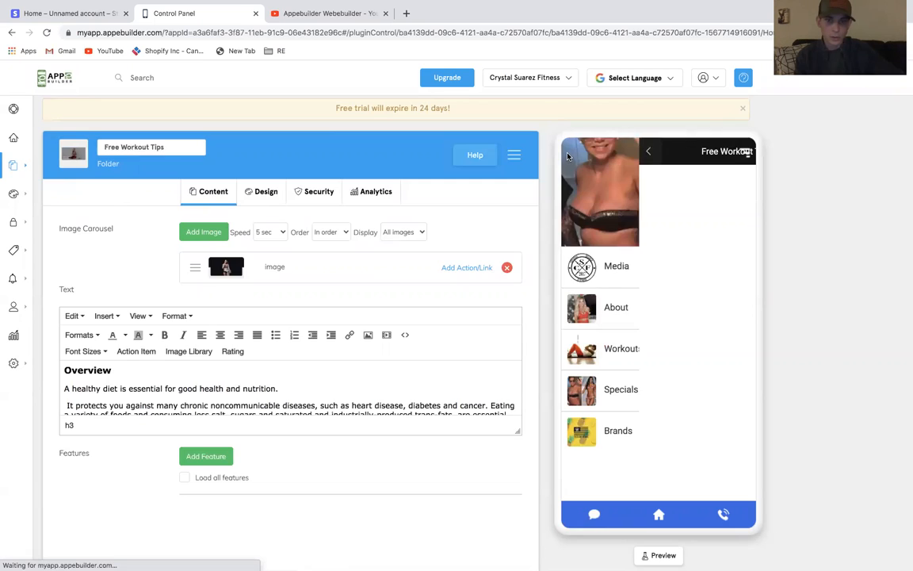
Clone the Healthy Eating feature again under the title What I Eat For..
left_click(567, 156)
mouse_move(27, 190)
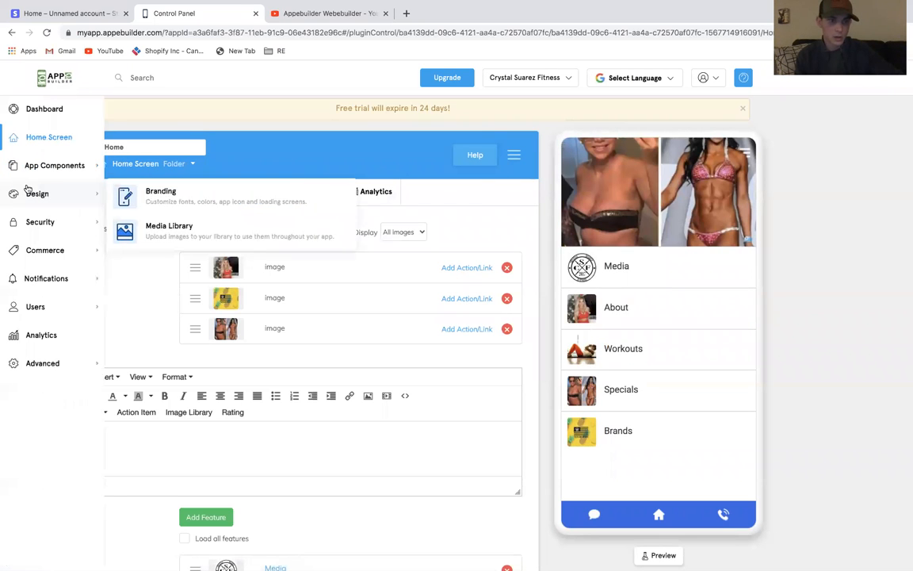
mouse_move(59, 158)
left_click(188, 173)
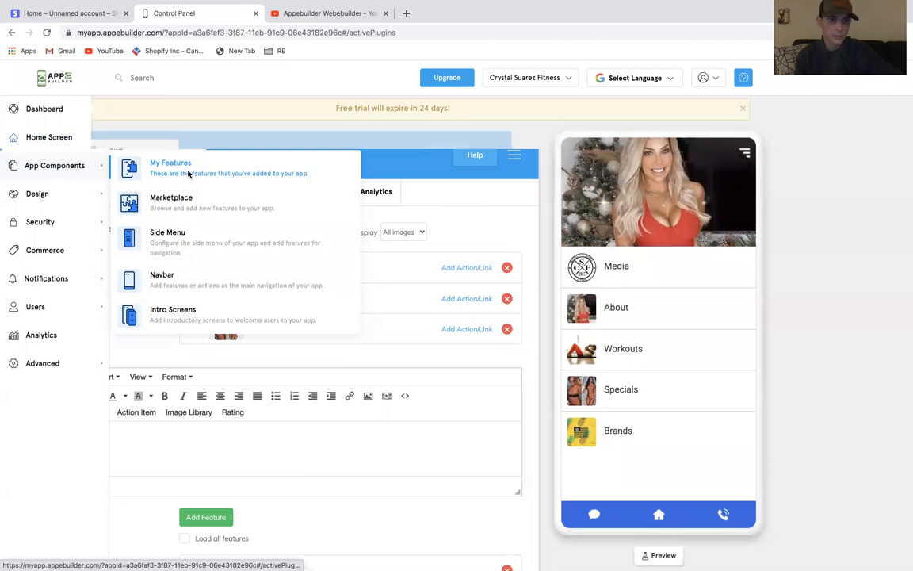
scroll(357, 238, "down", 2)
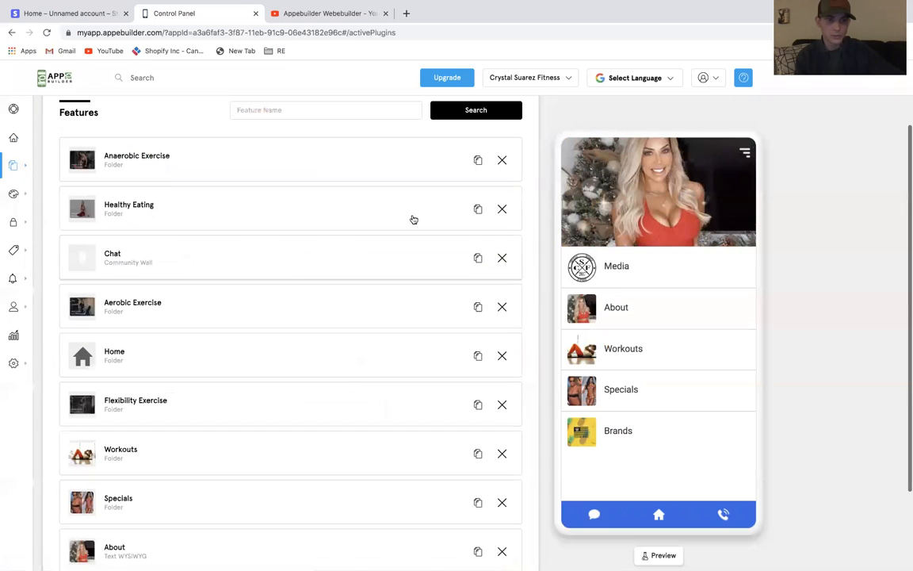
left_click(478, 207)
left_click(410, 293)
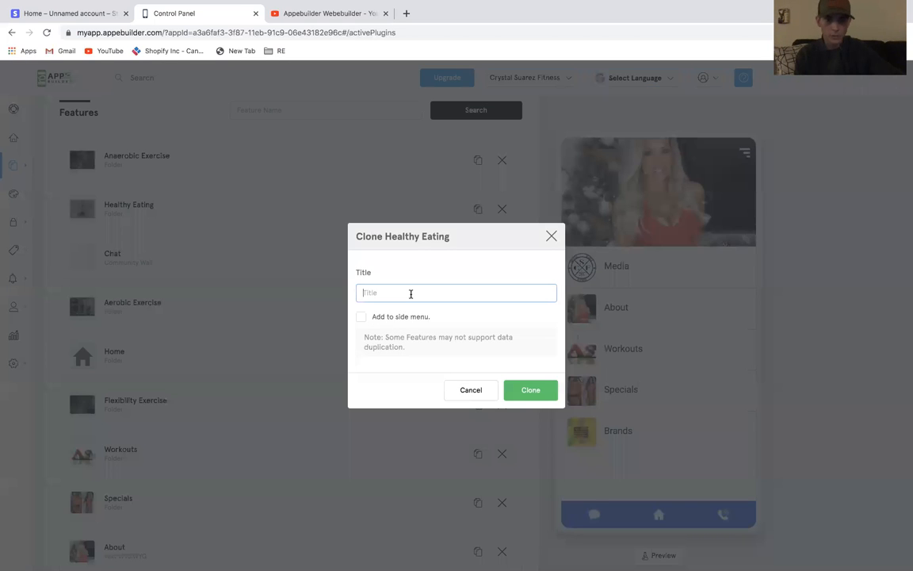
type("Free")
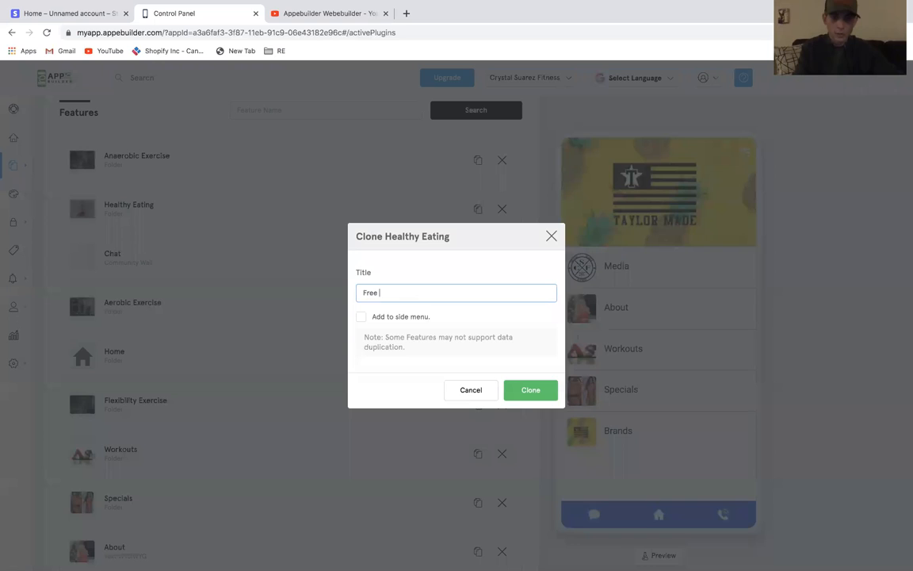
key("BackSpace")
key("BackSpace")
type("Wja")
type("hat")
key("BackSpace")
key("BackSpace")
key("BackSpace")
key("BackSpace")
type("What")
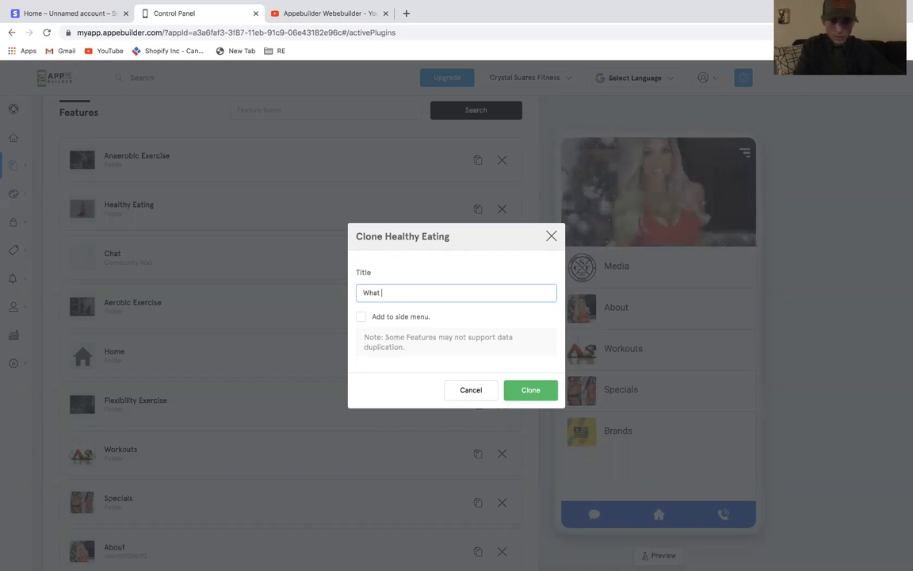
type(" I Eat For...")
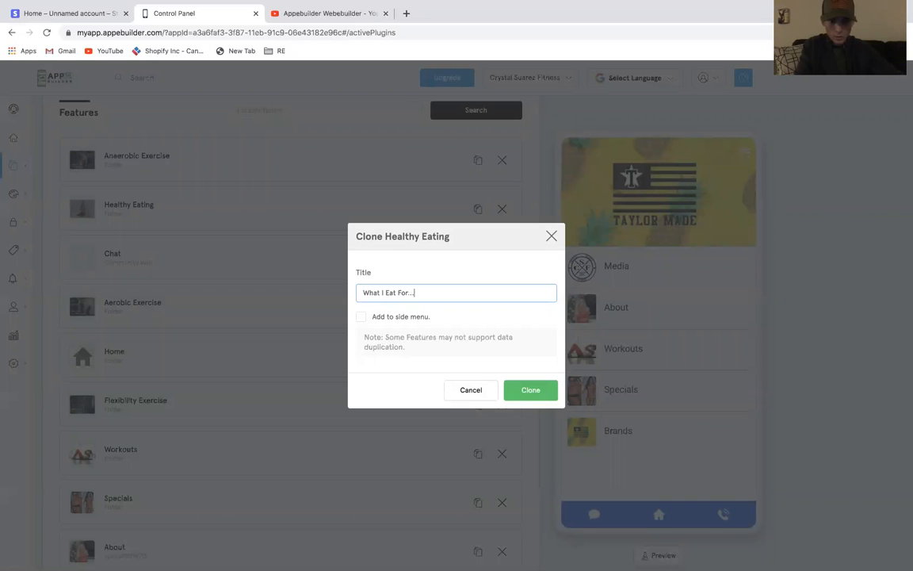
left_click(535, 388)
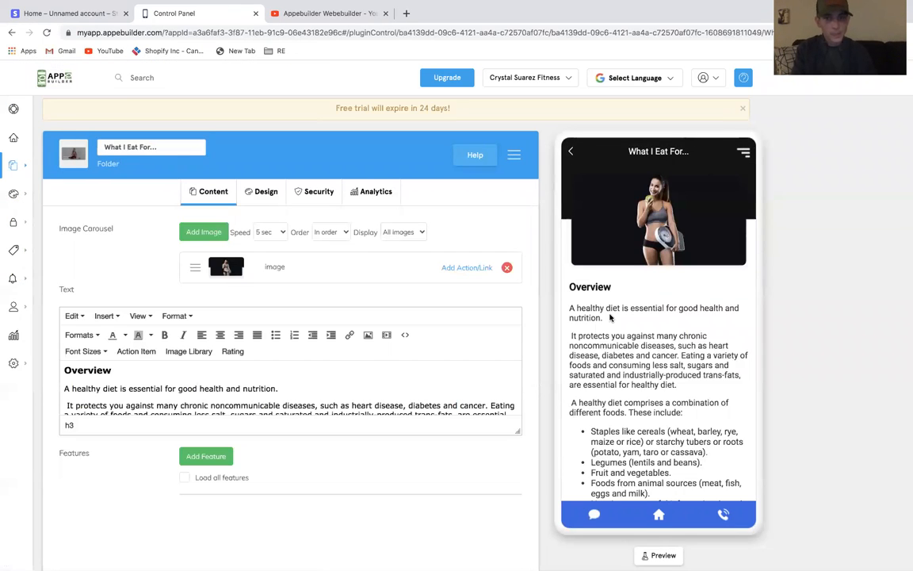
Open the Marketplace of new features and browse the available plugins
left_click(572, 151)
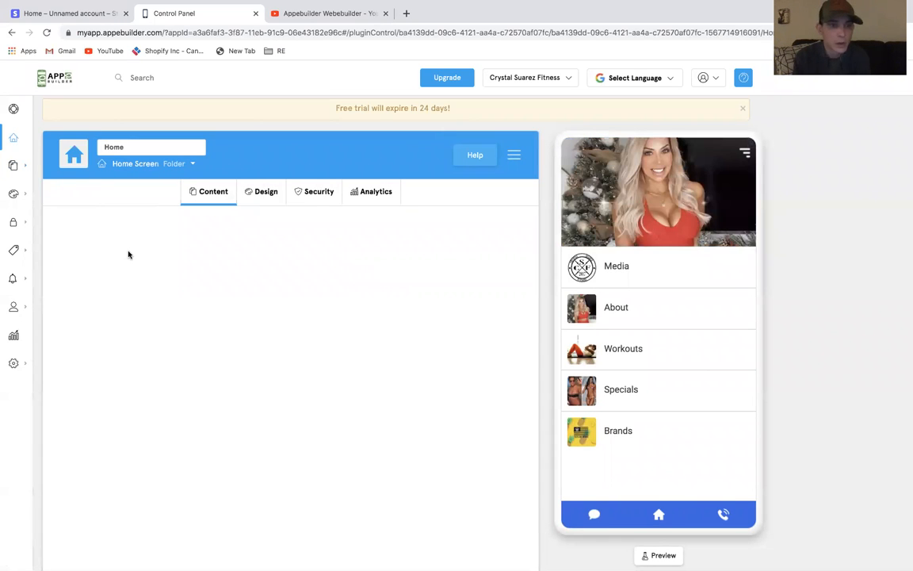
mouse_move(24, 165)
left_click(126, 165)
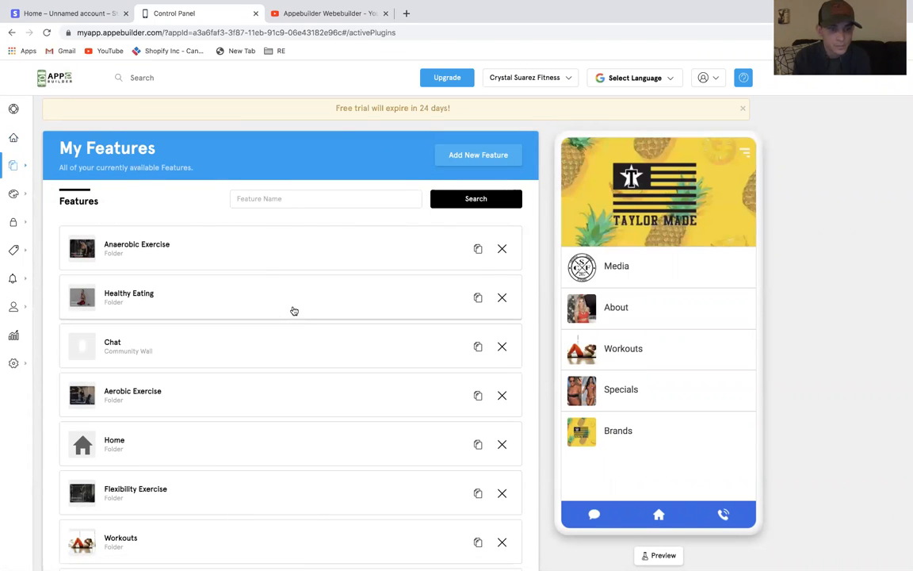
left_click(485, 155)
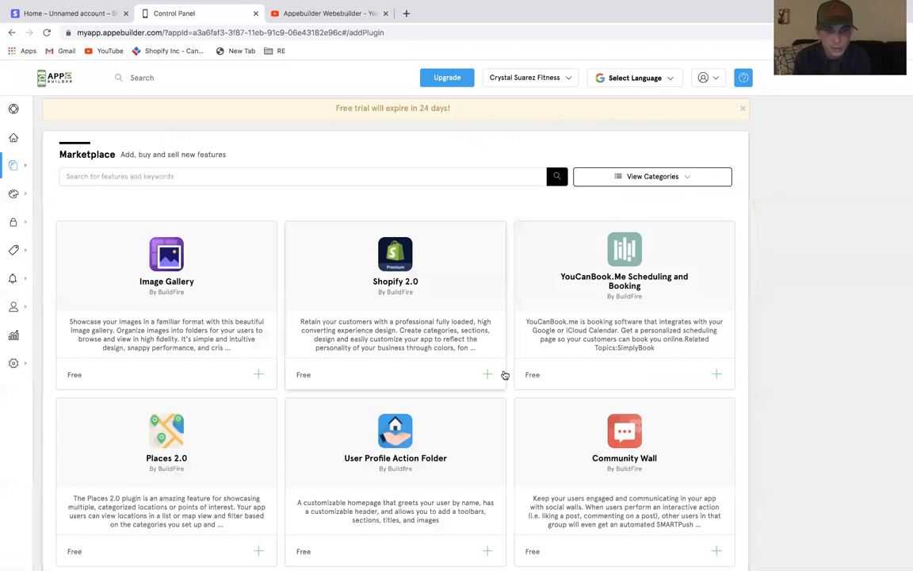
scroll(503, 373, "down", 5)
scroll(504, 374, "down", 2)
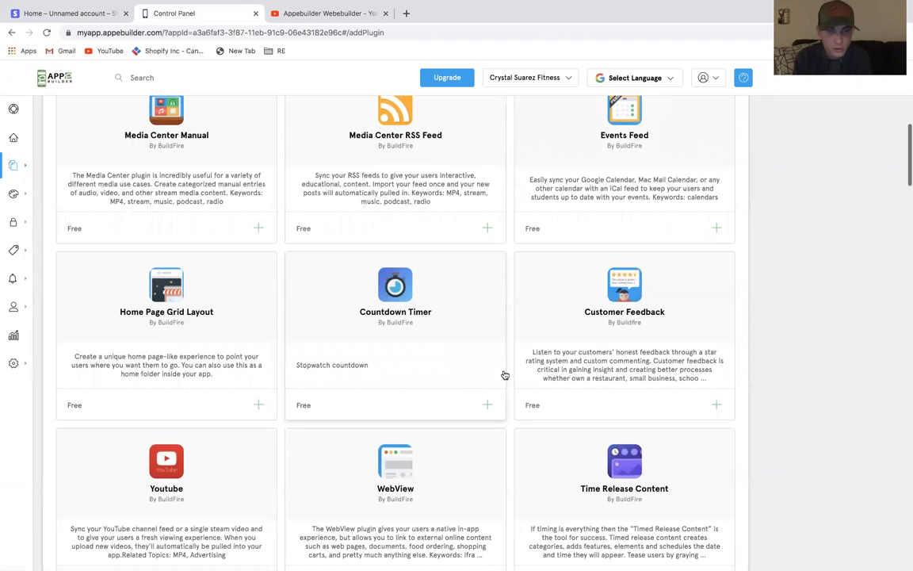
scroll(504, 375, "down", 4)
scroll(504, 374, "down", 6)
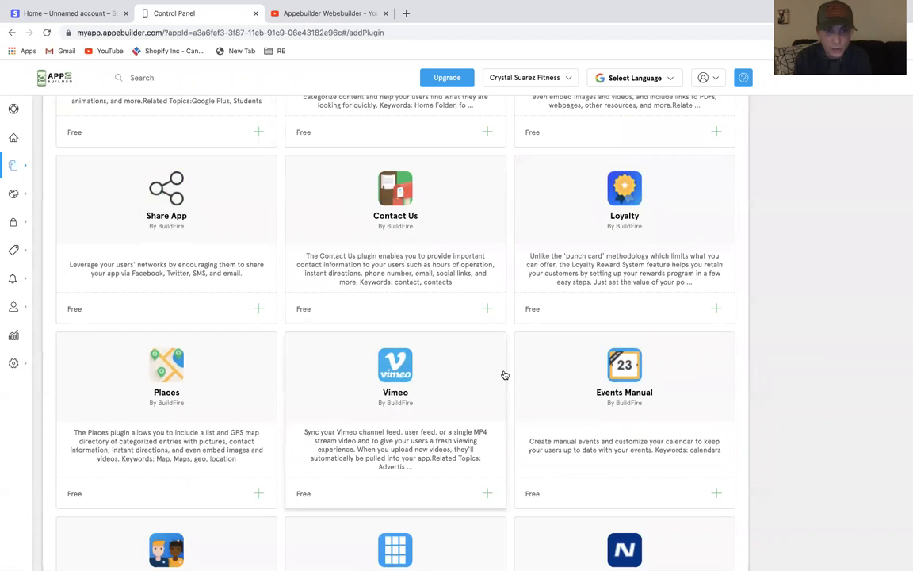
scroll(504, 374, "down", 1)
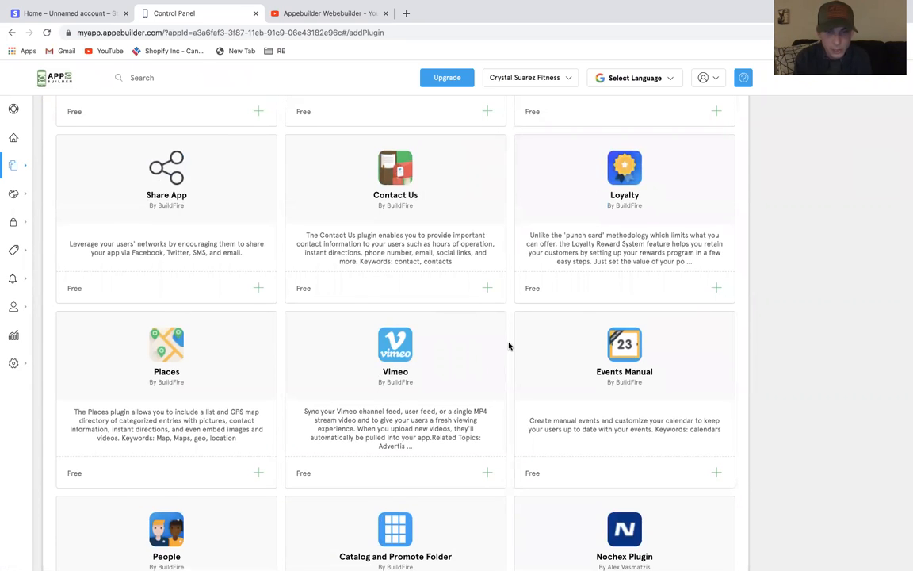
scroll(509, 345, "down", 1)
scroll(509, 346, "down", 3)
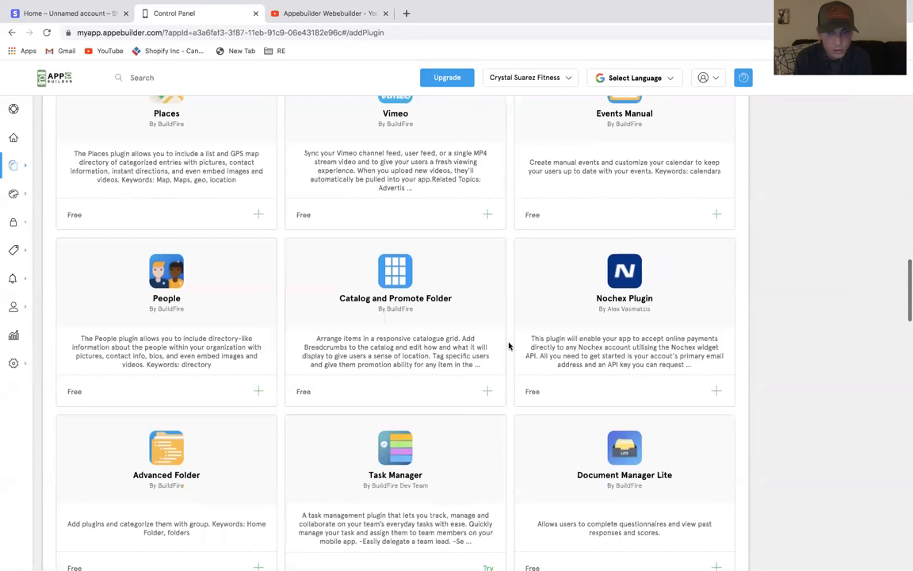
scroll(509, 346, "down", 1)
scroll(509, 346, "down", 1)
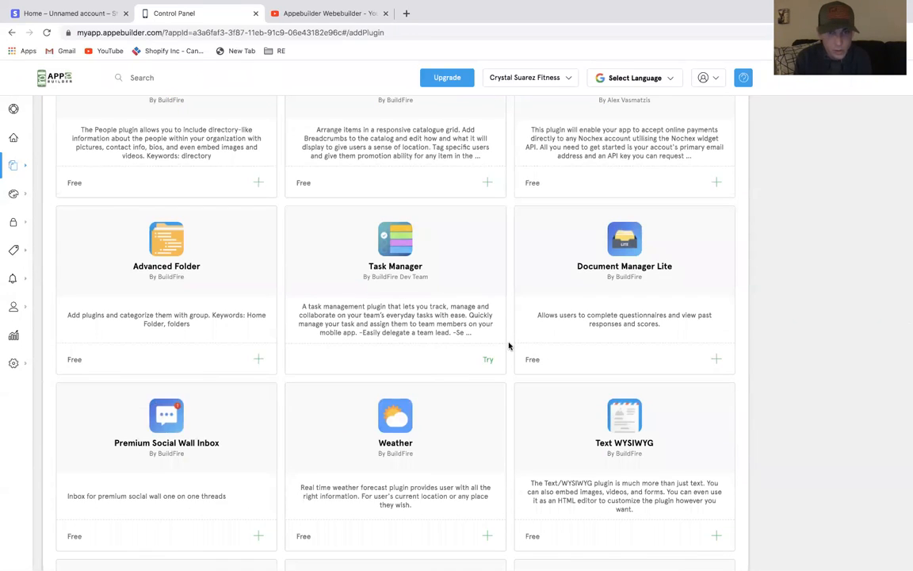
scroll(509, 346, "down", 2)
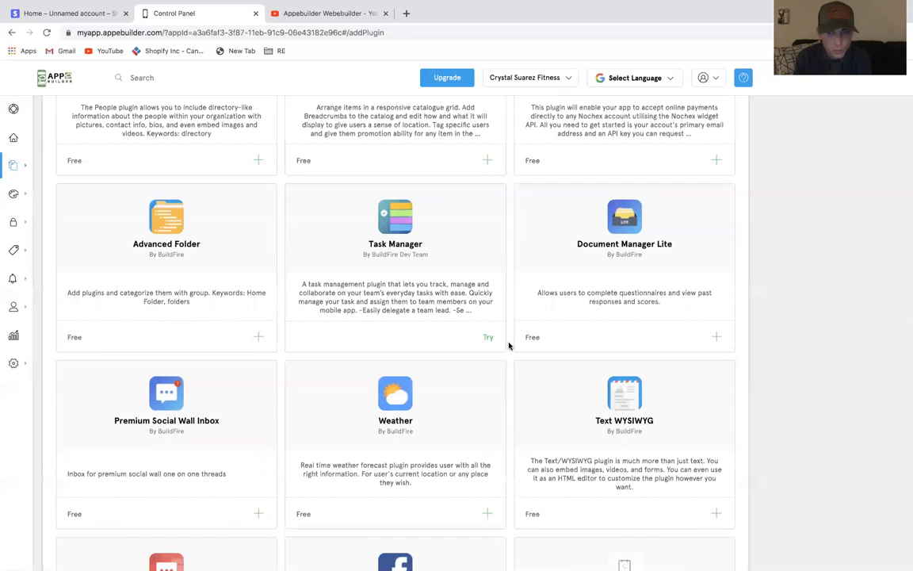
scroll(509, 345, "down", 2)
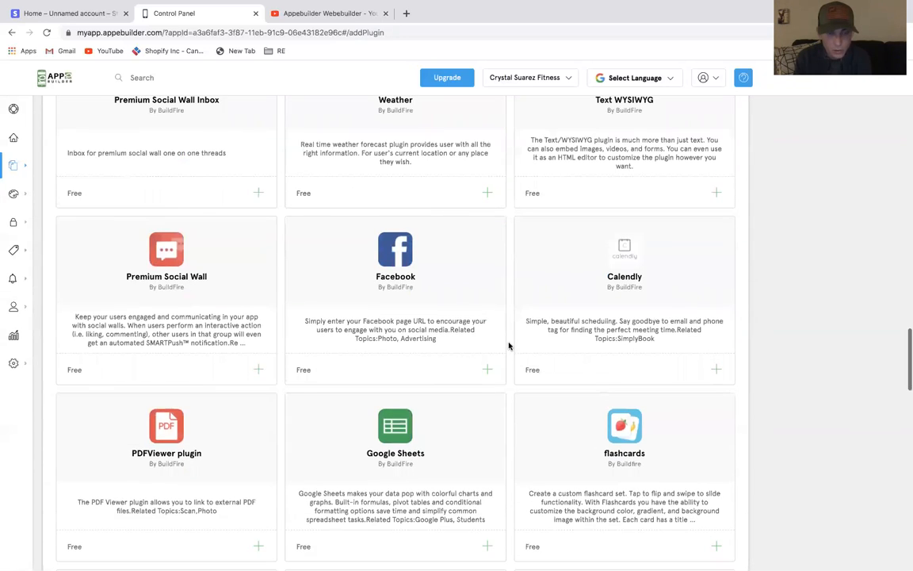
scroll(509, 346, "down", 2)
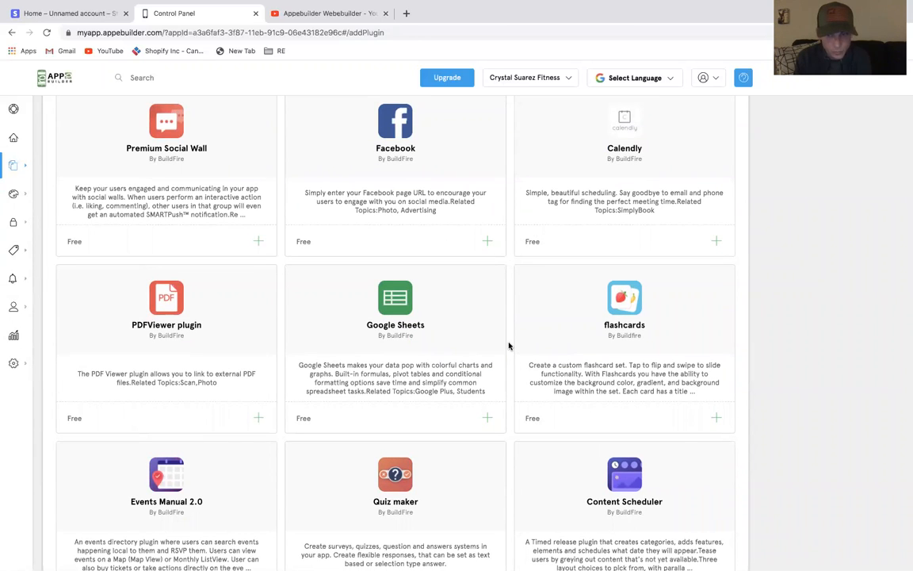
scroll(509, 346, "down", 8)
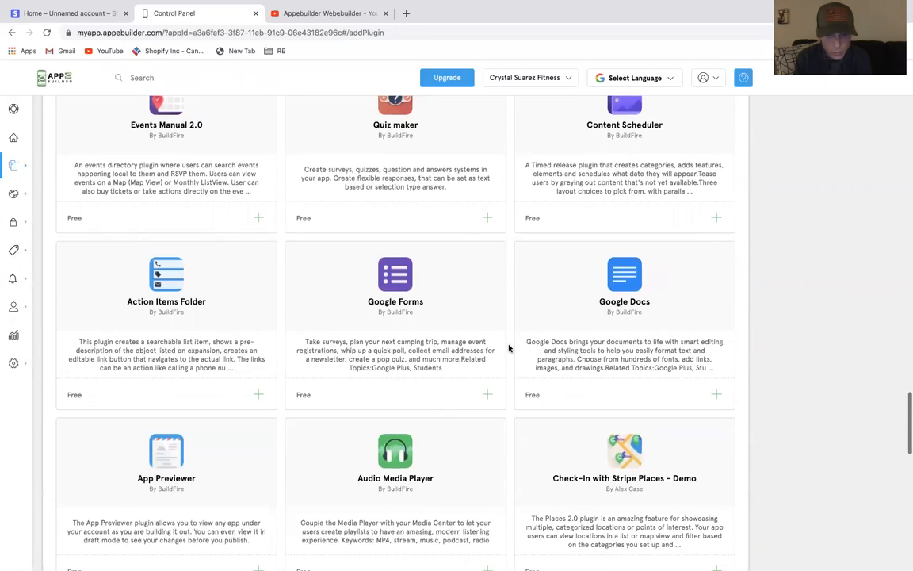
scroll(509, 347, "down", 3)
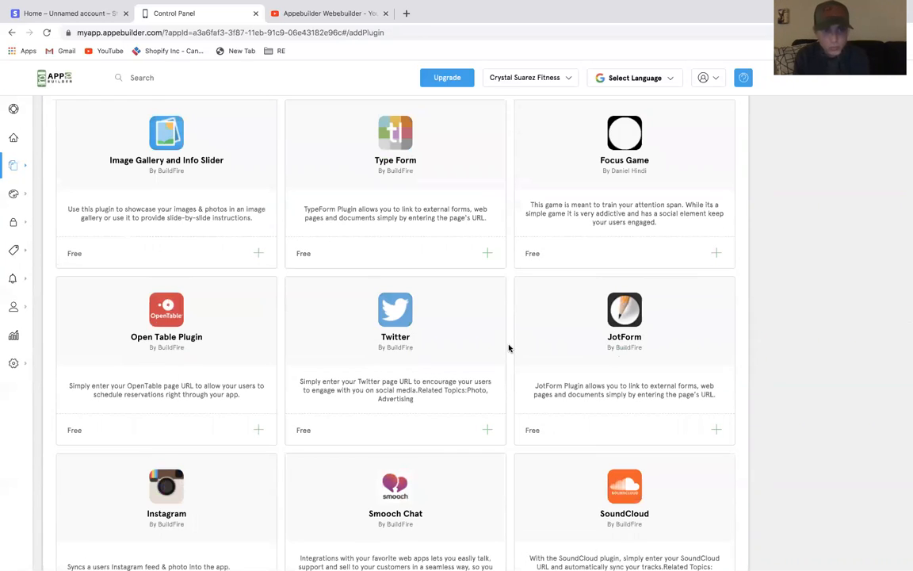
scroll(509, 348, "down", 3)
scroll(509, 347, "down", 3)
scroll(510, 342, "up", 5)
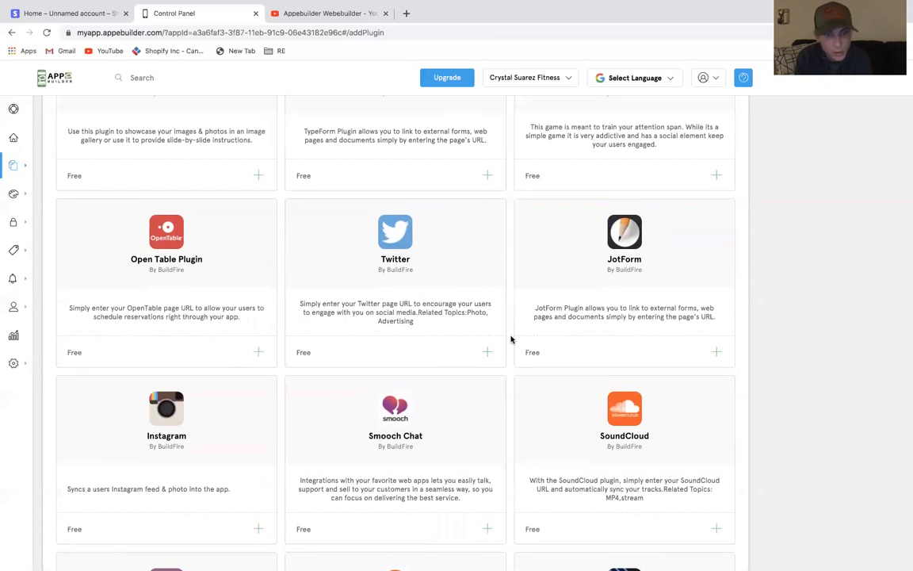
scroll(511, 339, "up", 3)
scroll(510, 339, "down", 2)
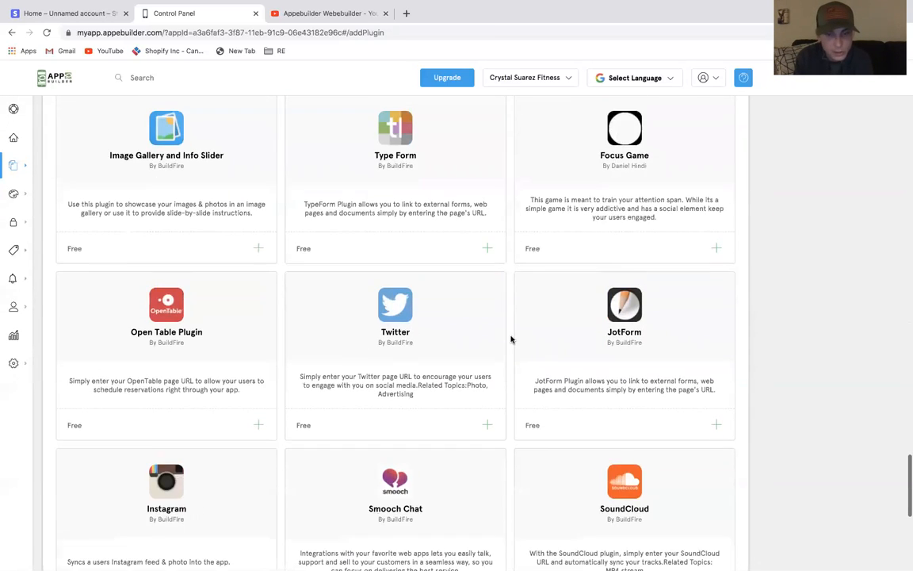
scroll(511, 339, "up", 4)
scroll(511, 339, "up", 2)
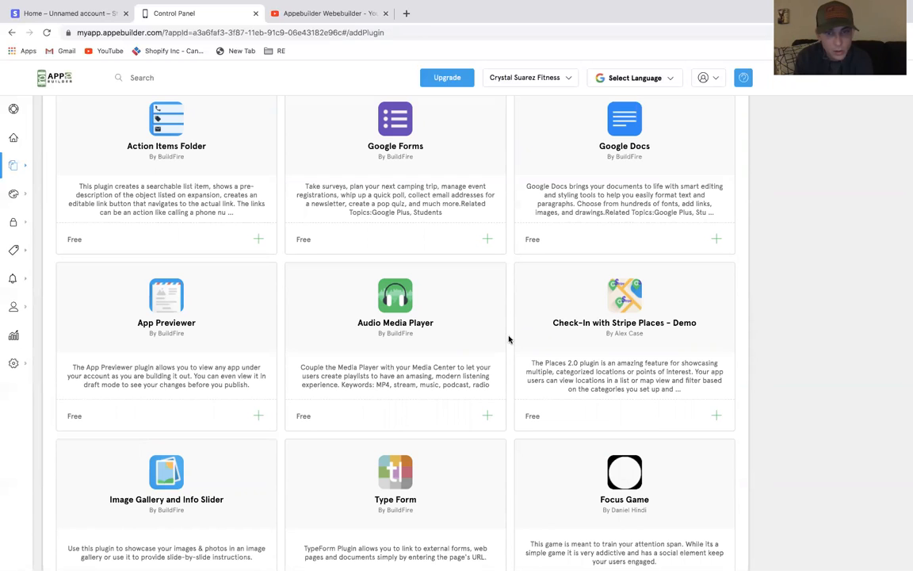
scroll(510, 339, "down", 10)
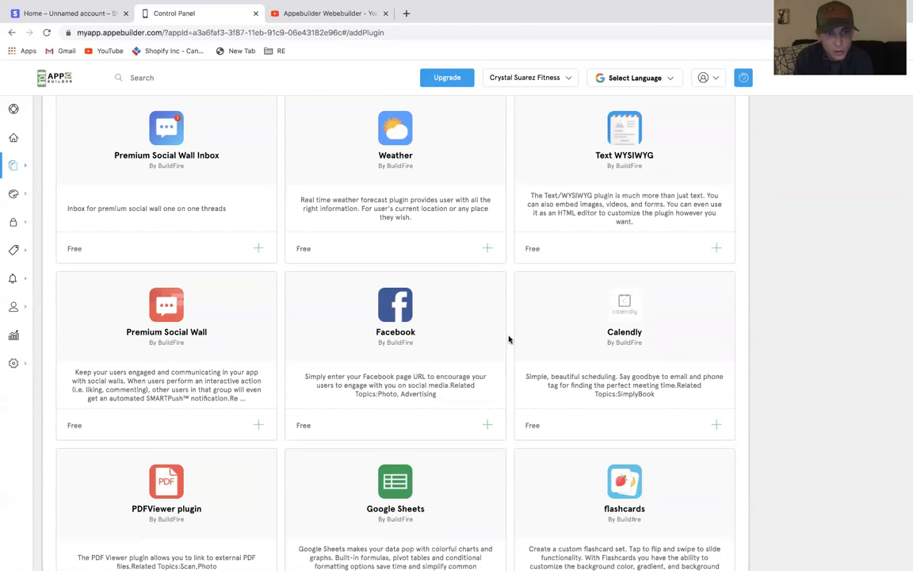
scroll(511, 339, "up", 3)
scroll(508, 339, "up", 1)
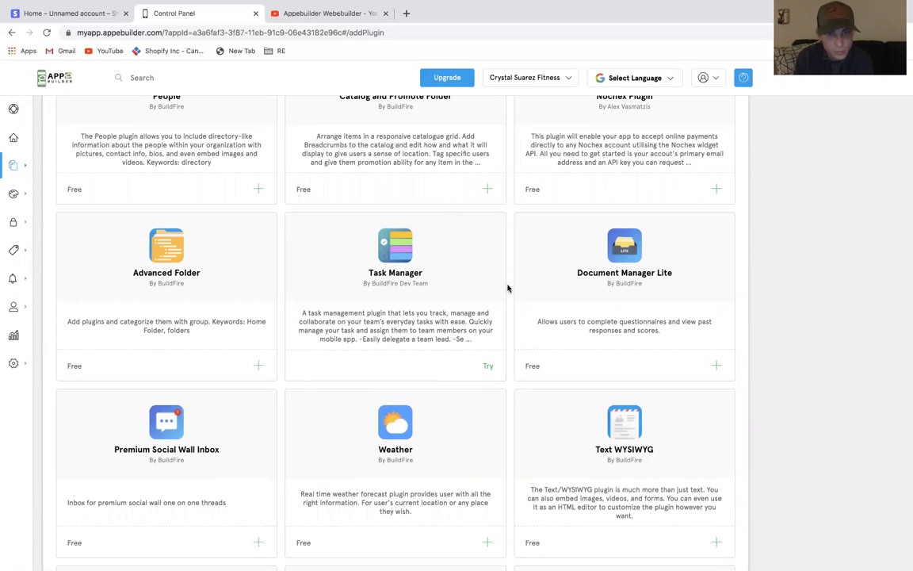
scroll(508, 289, "up", 5)
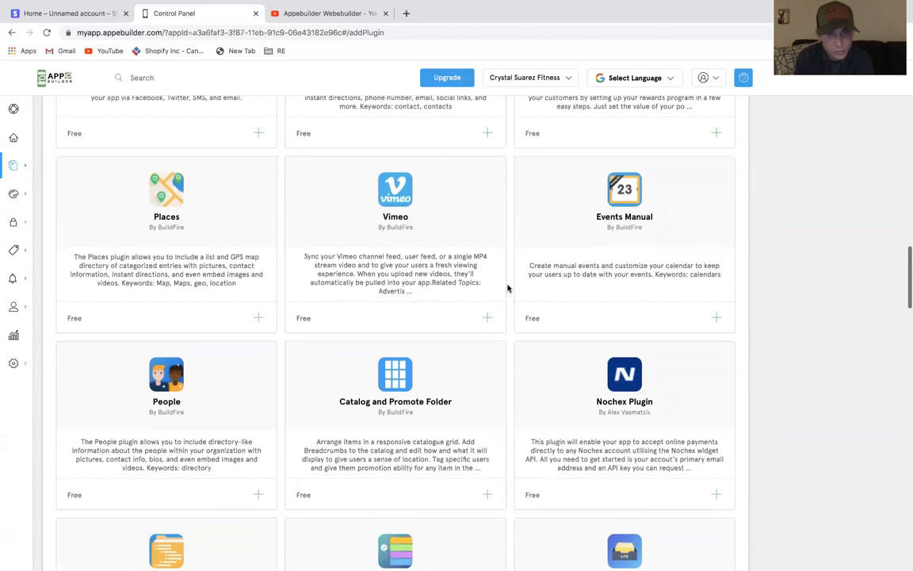
scroll(508, 288, "up", 3)
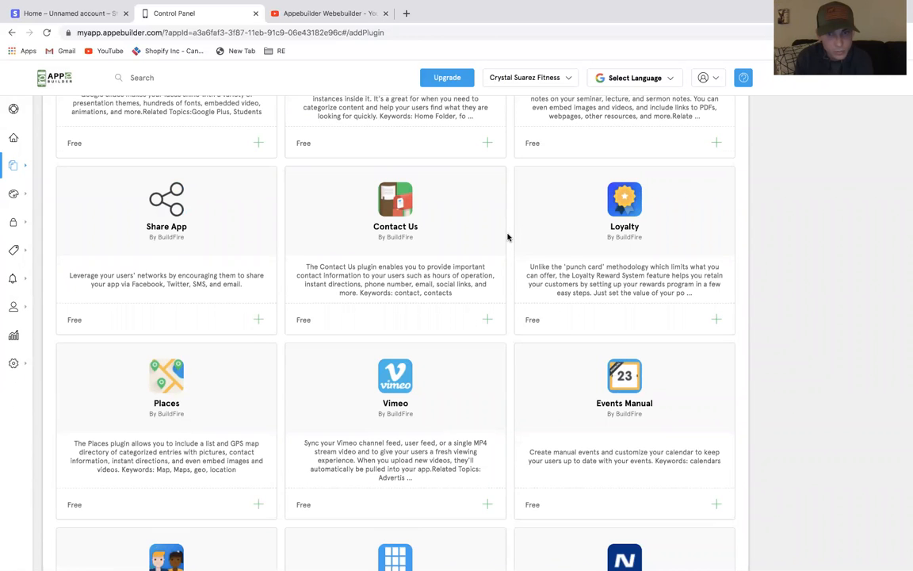
scroll(508, 237, "up", 3)
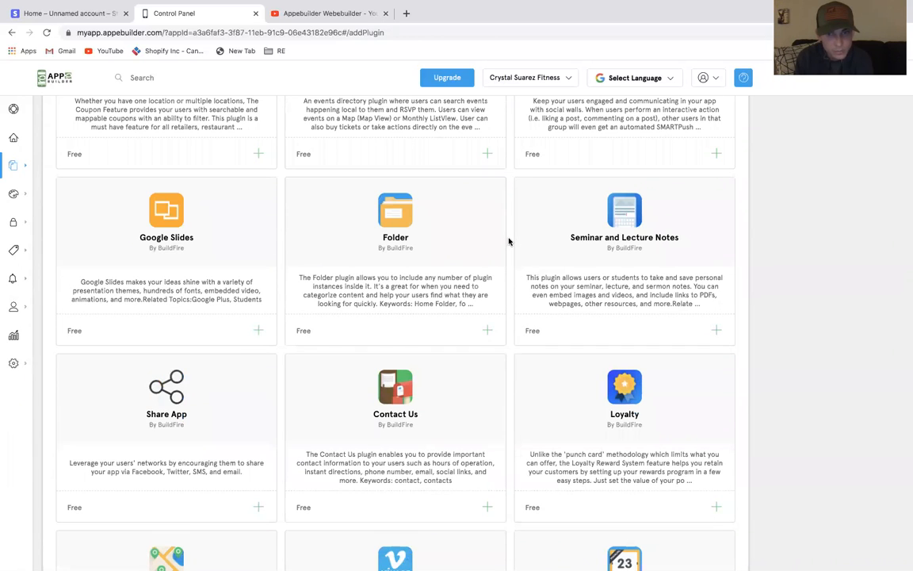
Scroll back through the Marketplace, return to the feature list and check both pages of existing features
scroll(508, 241, "up", 5)
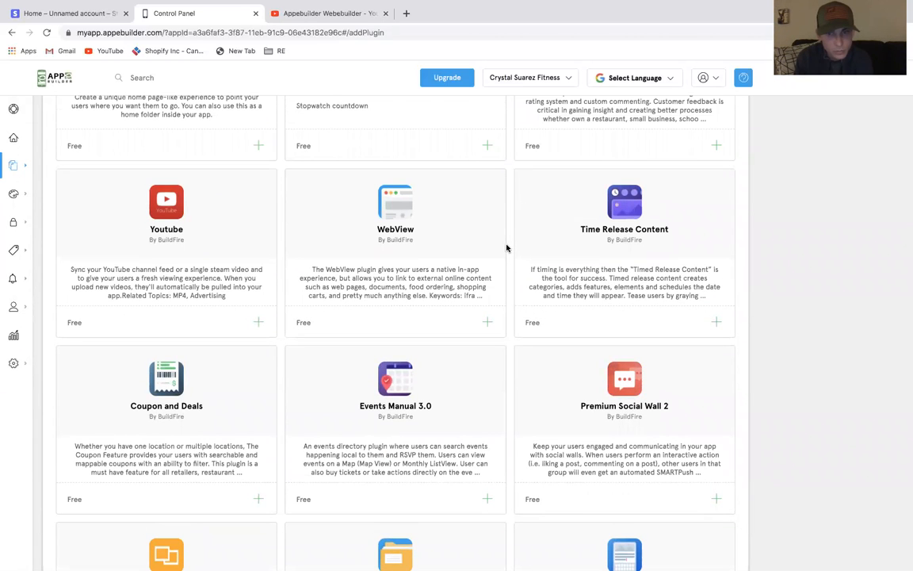
scroll(507, 248, "up", 2)
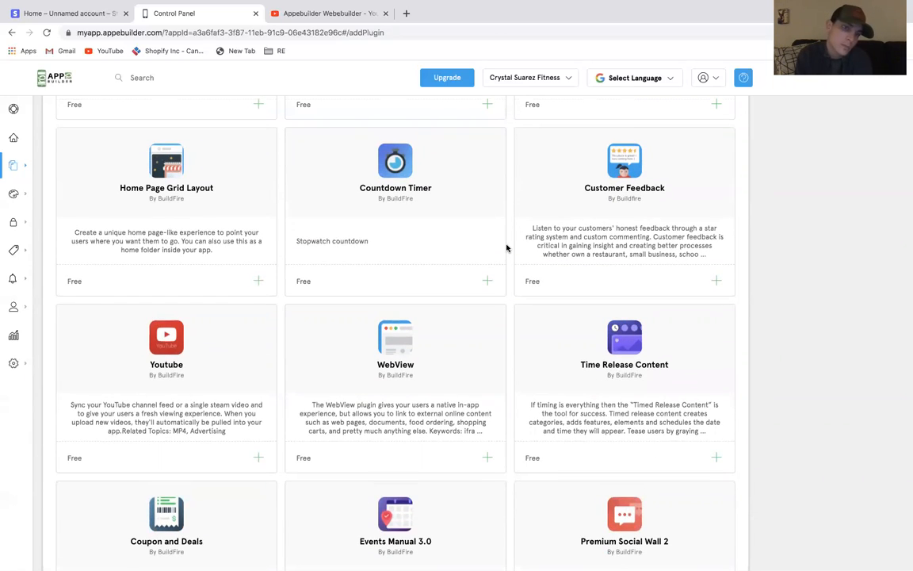
scroll(507, 248, "up", 2)
scroll(506, 248, "up", 1)
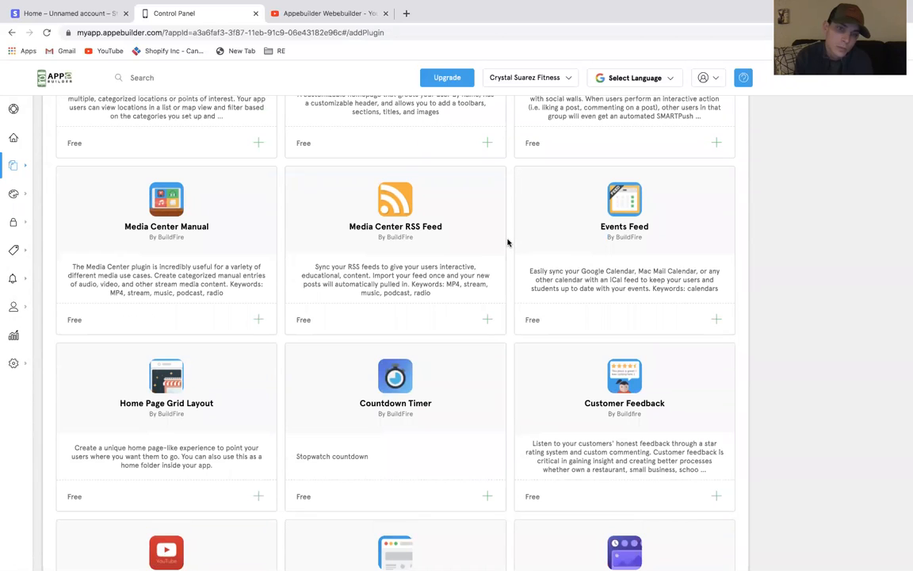
scroll(508, 243, "up", 3)
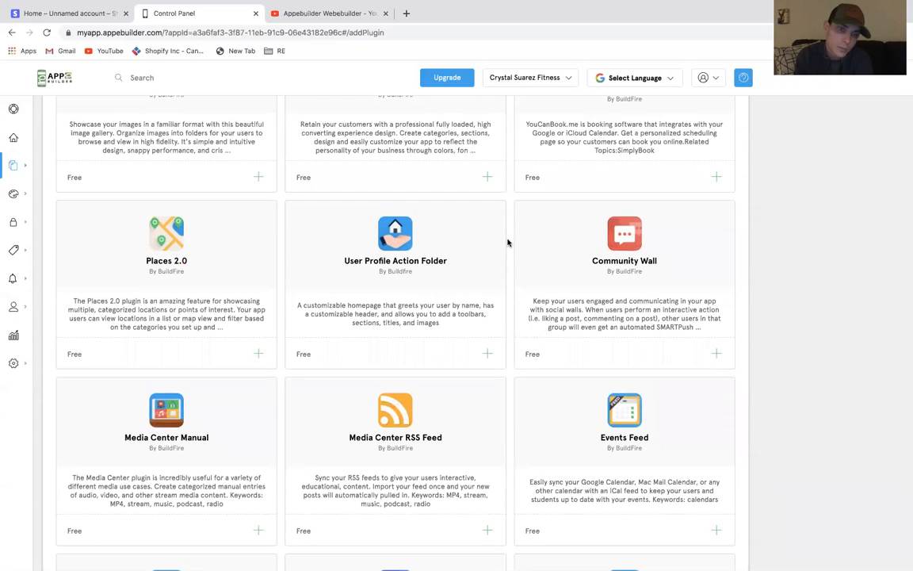
scroll(508, 242, "up", 3)
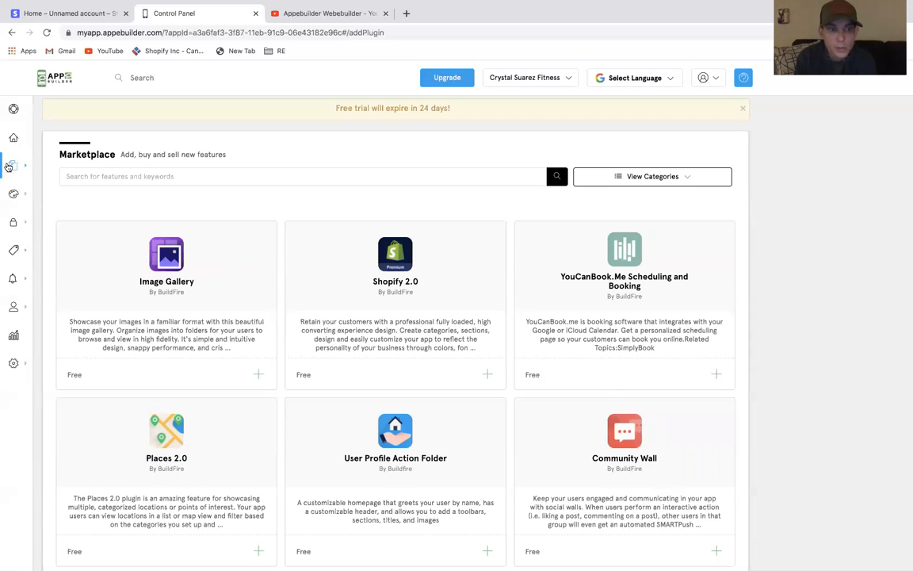
mouse_move(20, 164)
left_click(162, 176)
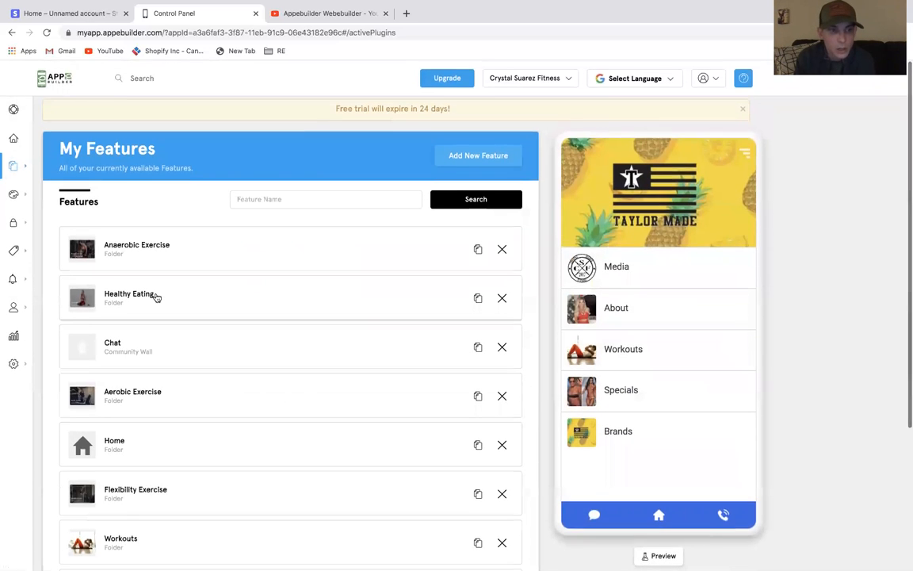
scroll(155, 297, "down", 3)
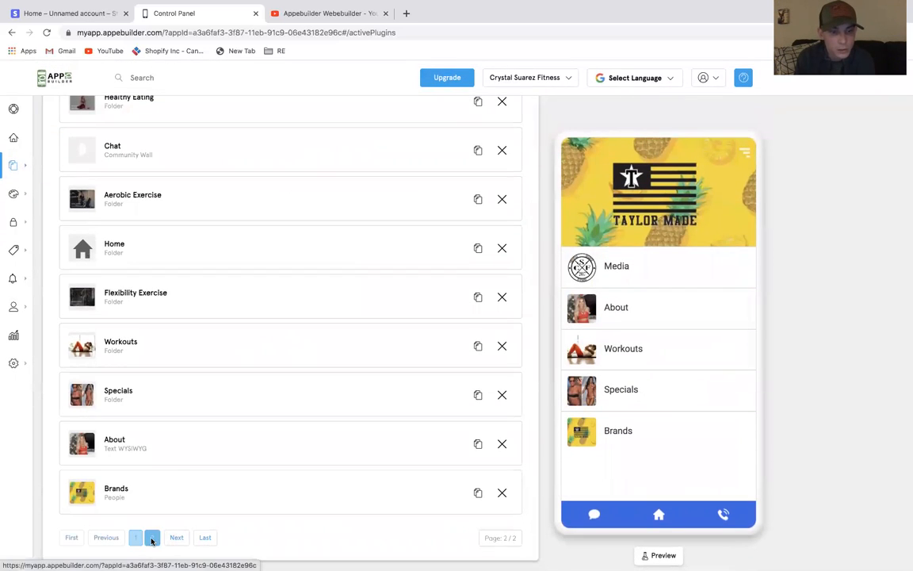
left_click(151, 536)
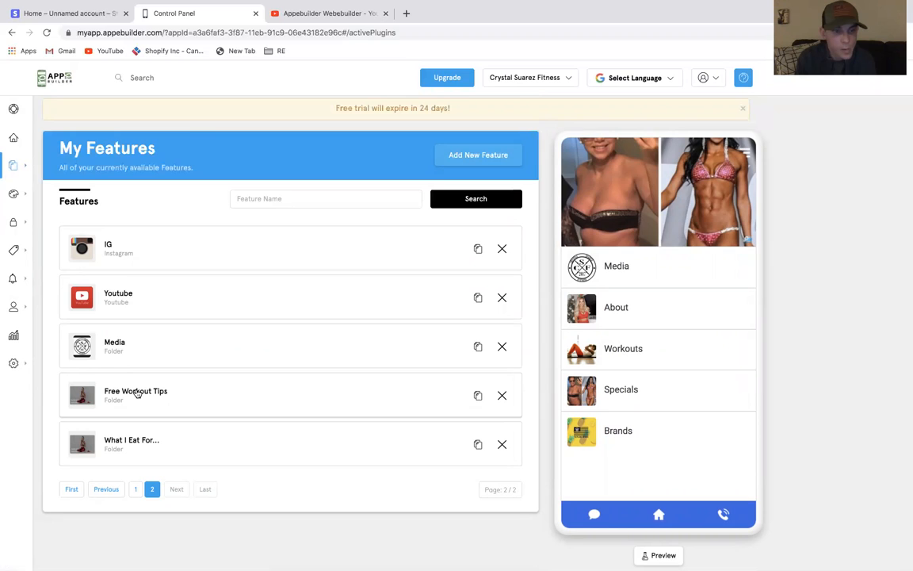
left_click(136, 491)
Open the Specials folder and add the Free Workout Tips, What I Eat For..., Media, Brands, About and Chat features to it
scroll(135, 495, "down", 3)
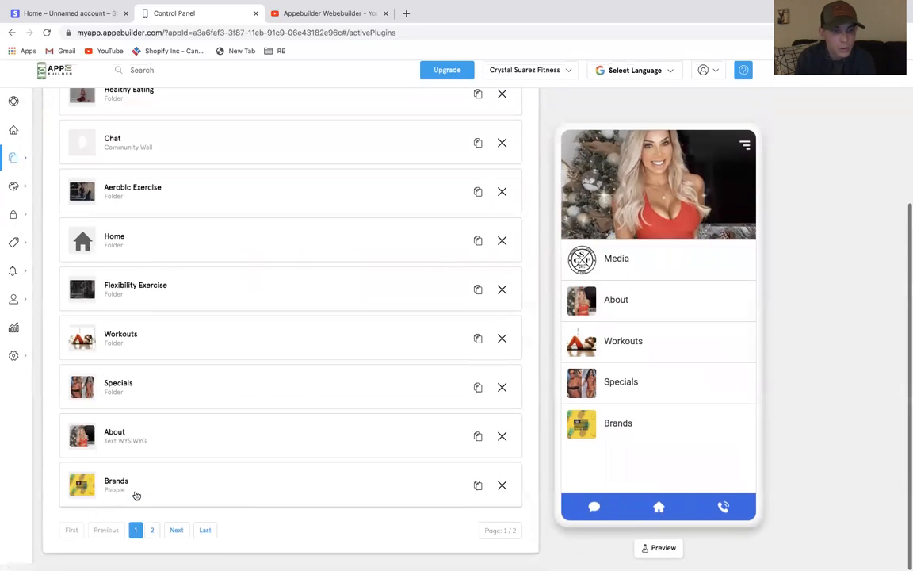
left_click(126, 398)
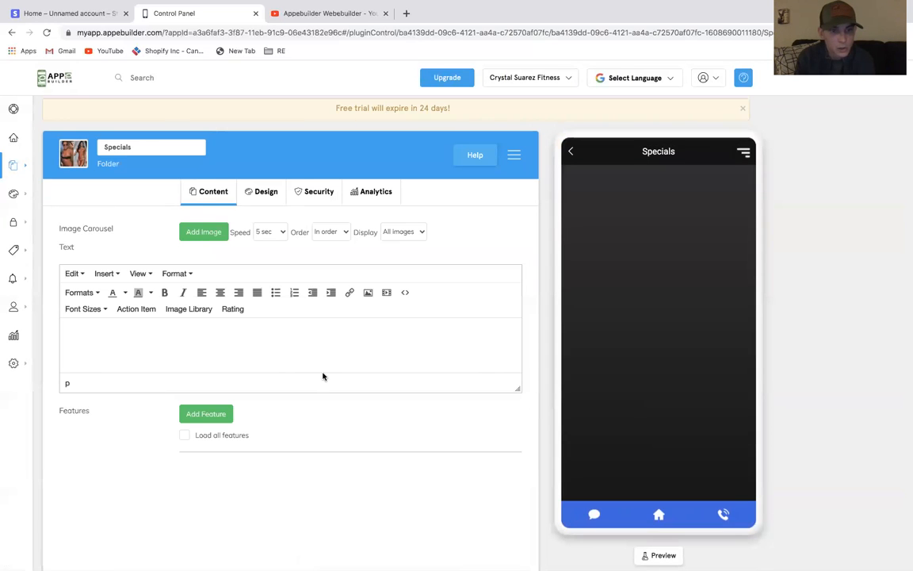
left_click(228, 414)
scroll(428, 269, "down", 1)
scroll(428, 269, "up", 1)
scroll(428, 270, "down", 5)
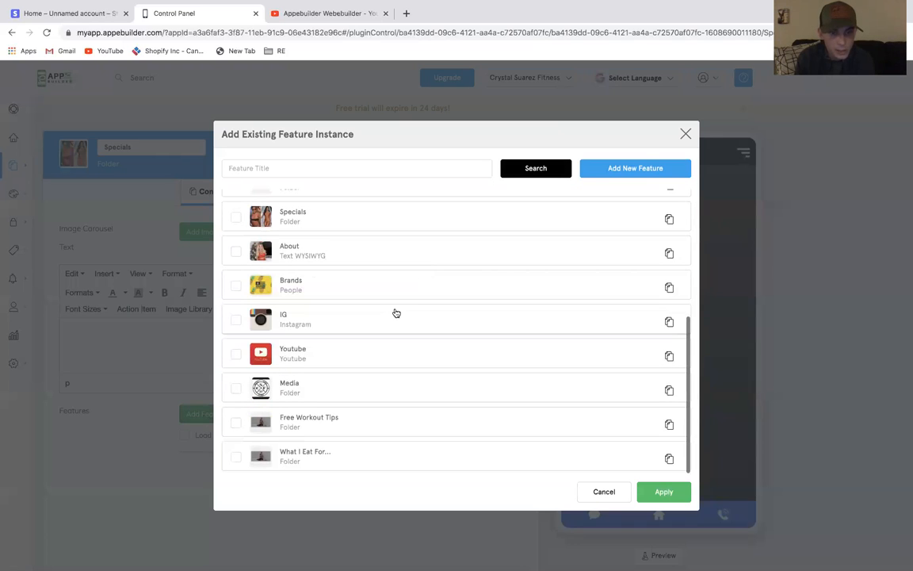
left_click(235, 423)
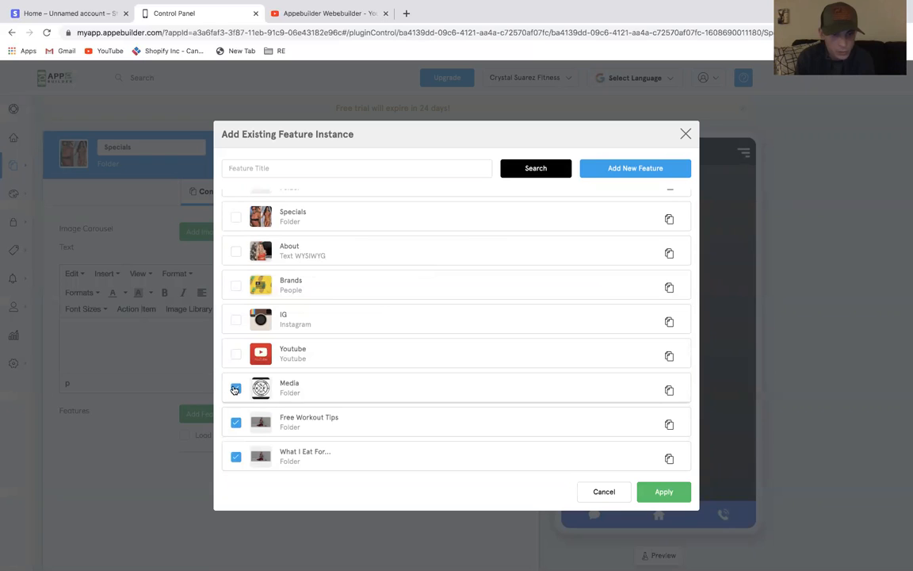
left_click(234, 388)
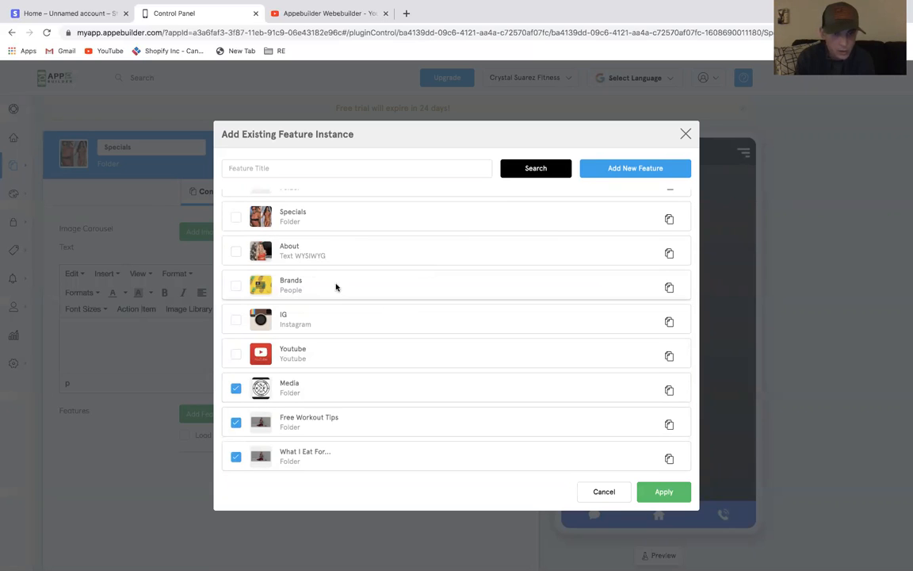
scroll(335, 287, "up", 1)
left_click(235, 319)
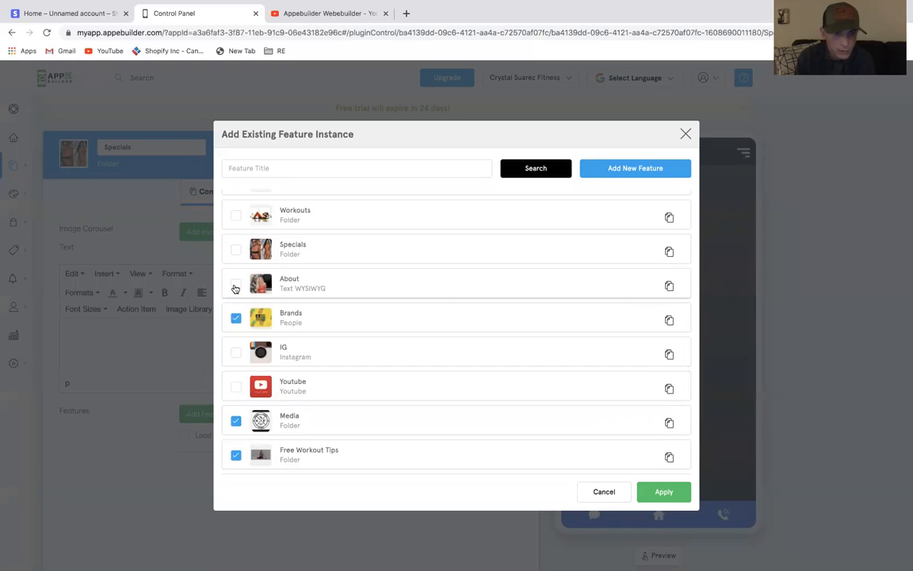
scroll(234, 288, "up", 2)
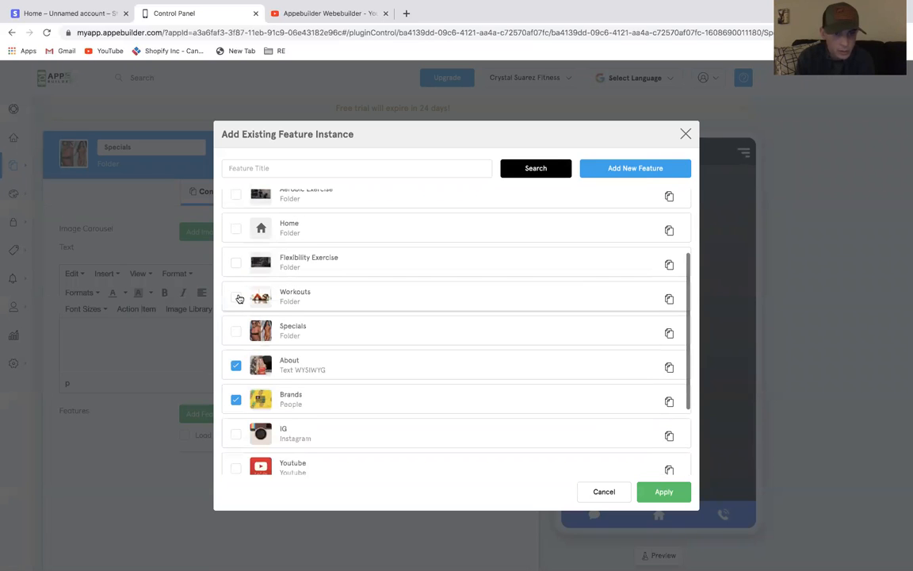
scroll(240, 298, "up", 1)
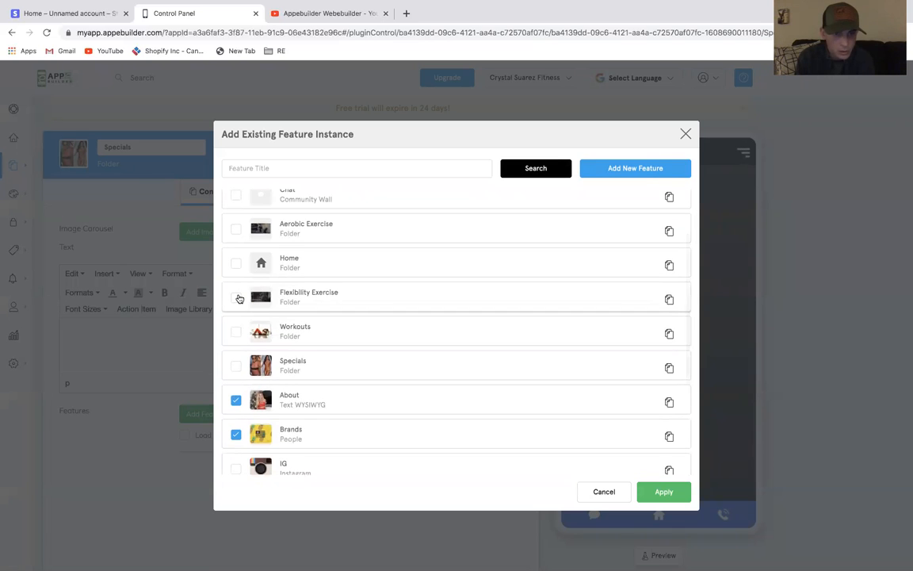
scroll(240, 298, "up", 1)
scroll(239, 298, "up", 1)
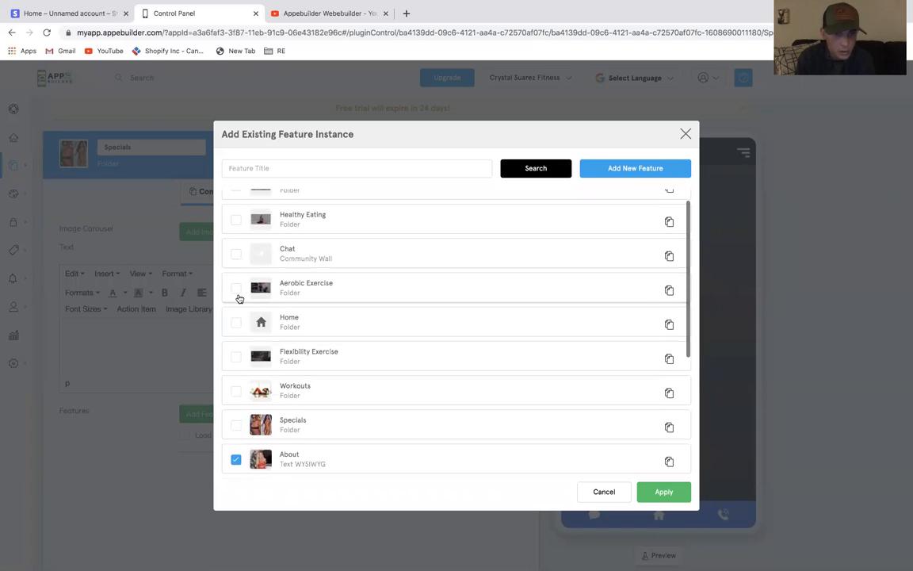
scroll(239, 298, "up", 1)
left_click(236, 273)
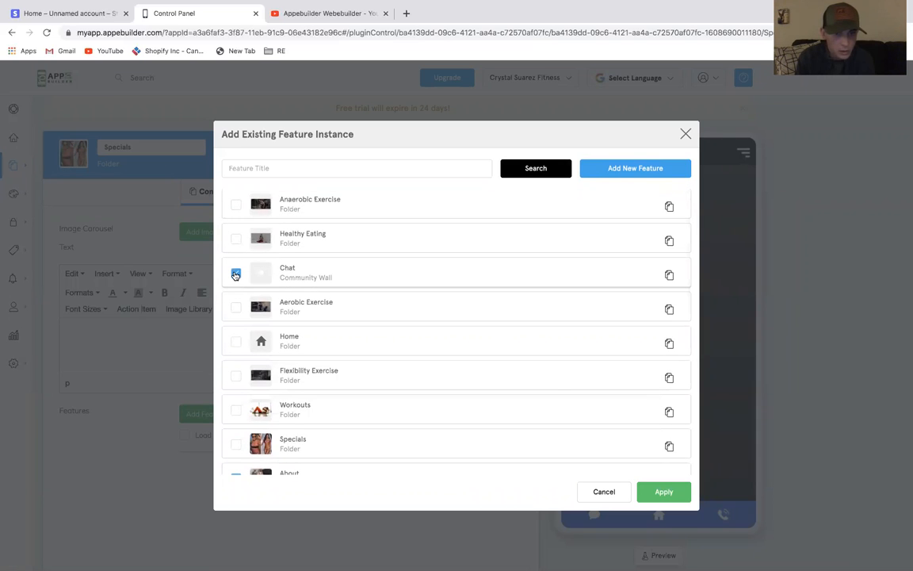
left_click(663, 491)
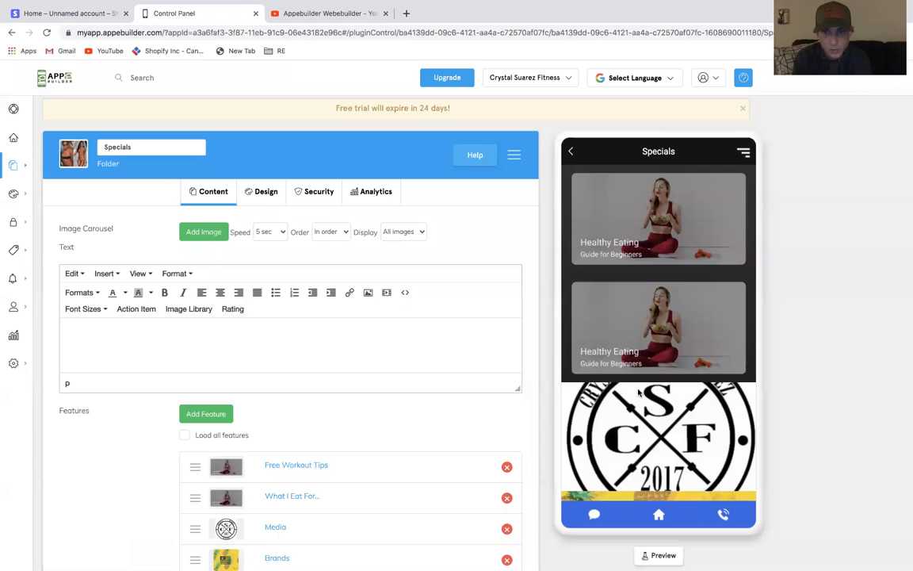
Review the list of features added to the Specials folder and its phone preview
scroll(638, 391, "down", 2)
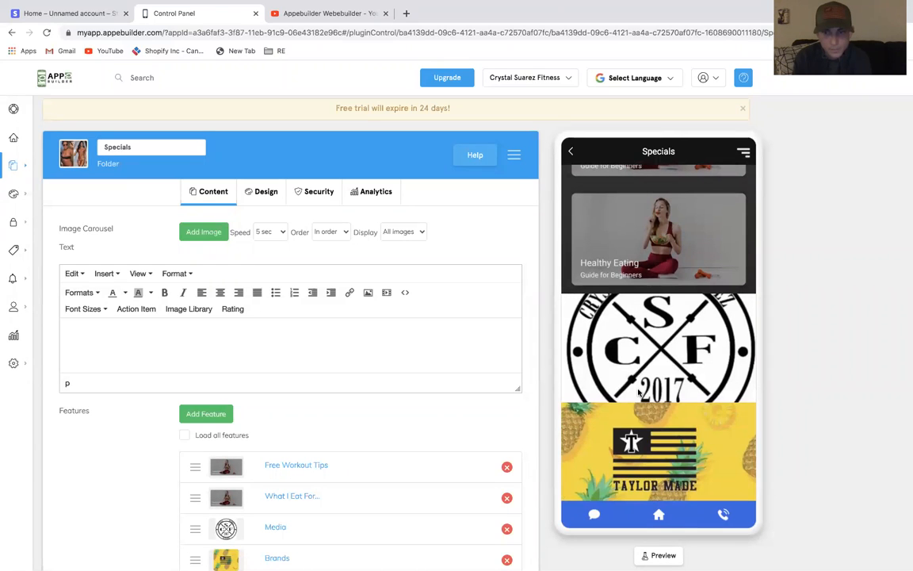
scroll(638, 392, "up", 2)
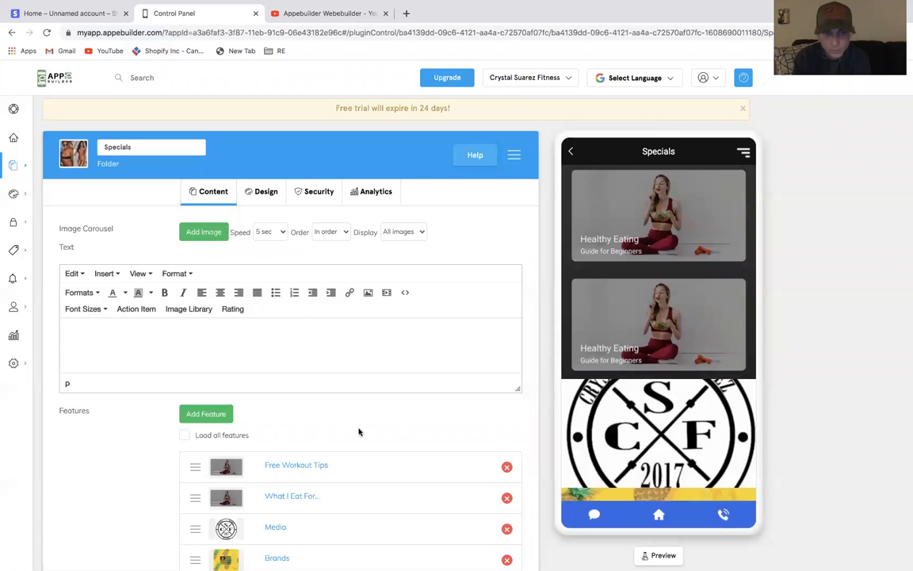
scroll(358, 438, "down", 1)
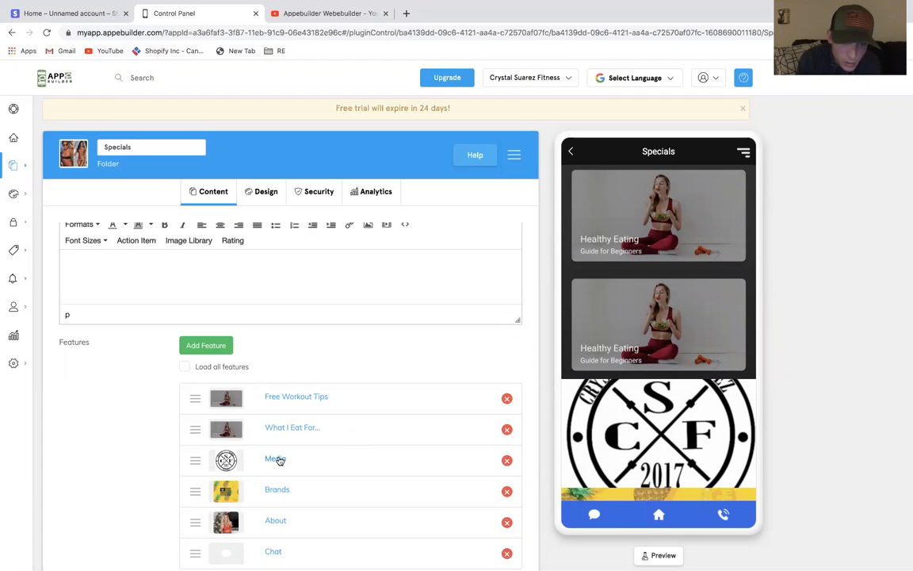
scroll(279, 460, "down", 1)
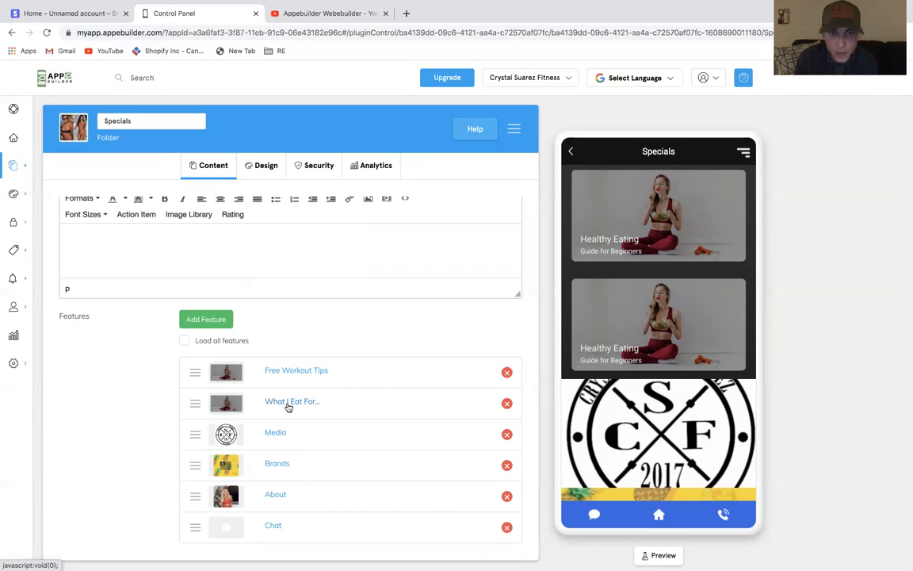
scroll(288, 407, "up", 1)
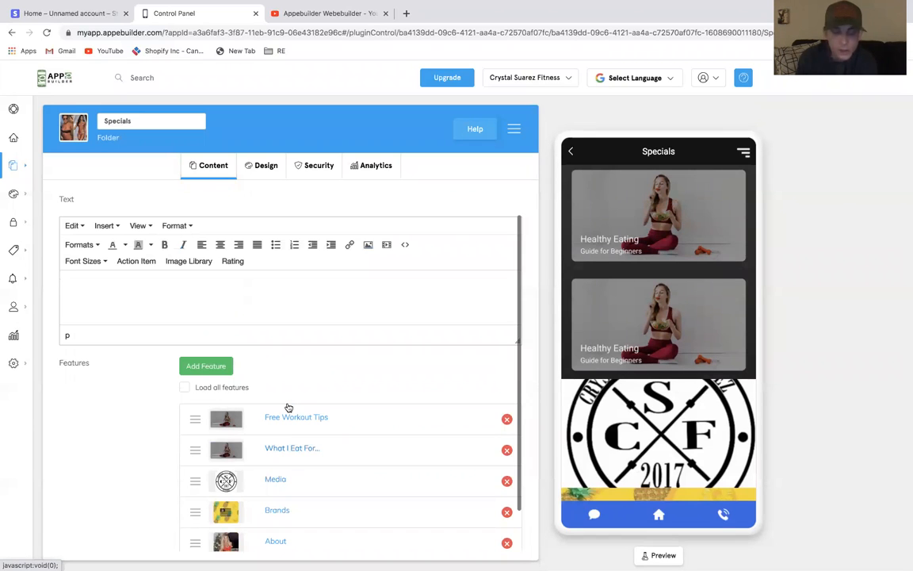
Open the Media feature to inspect its content and design settings, then go back to the Specials folder
left_click(279, 479)
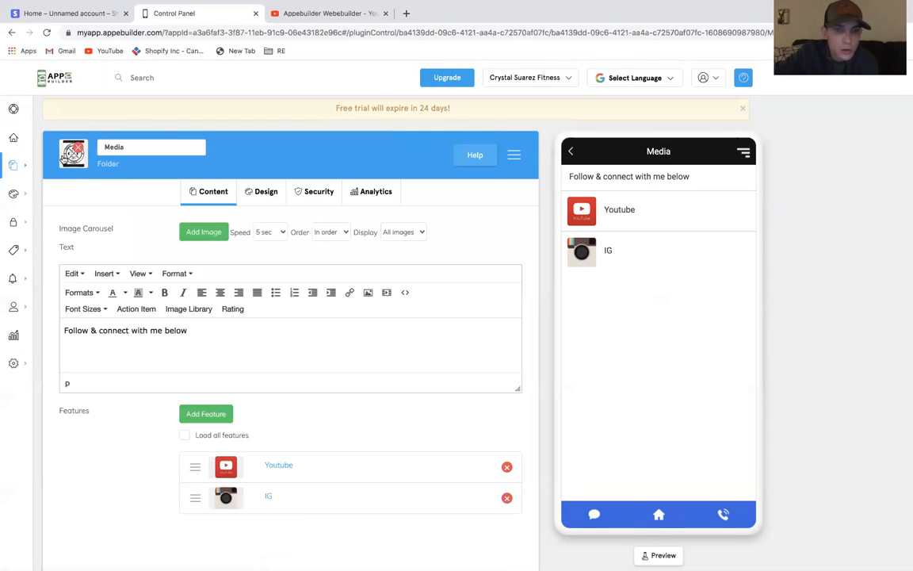
left_click(253, 192)
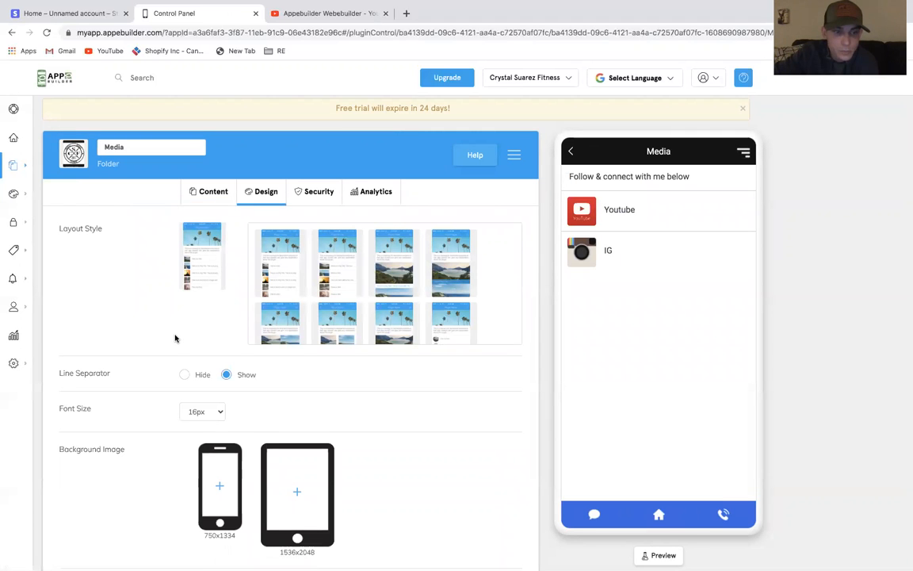
scroll(175, 338, "down", 3)
scroll(175, 339, "down", 1)
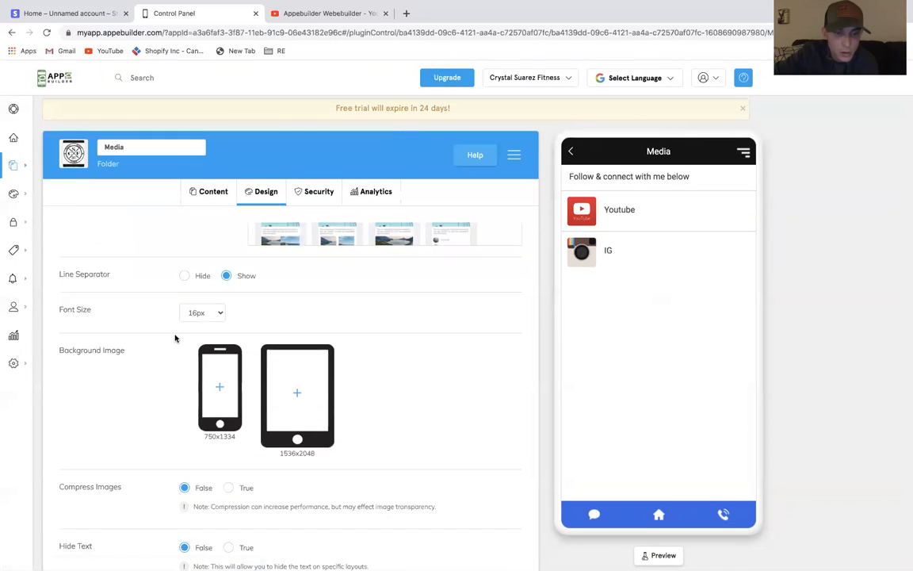
scroll(175, 338, "up", 3)
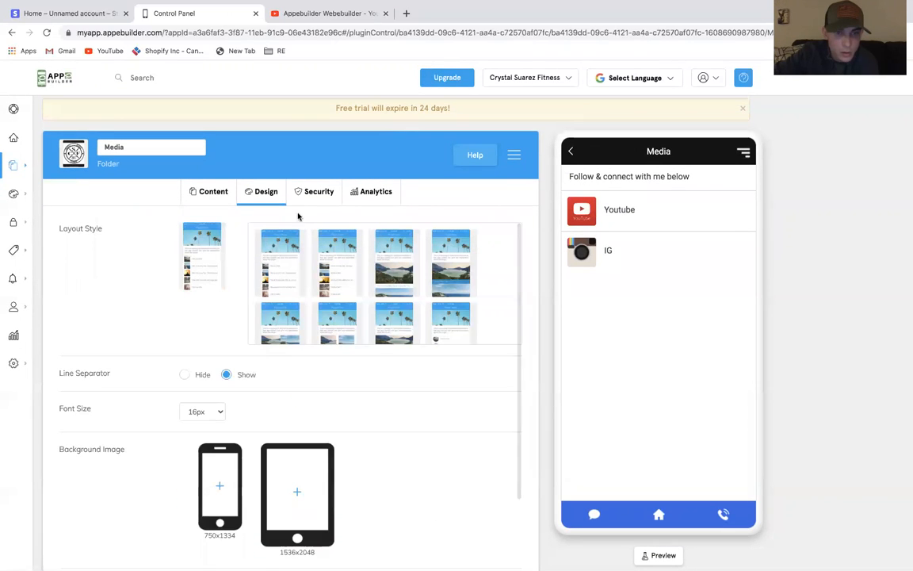
left_click(209, 192)
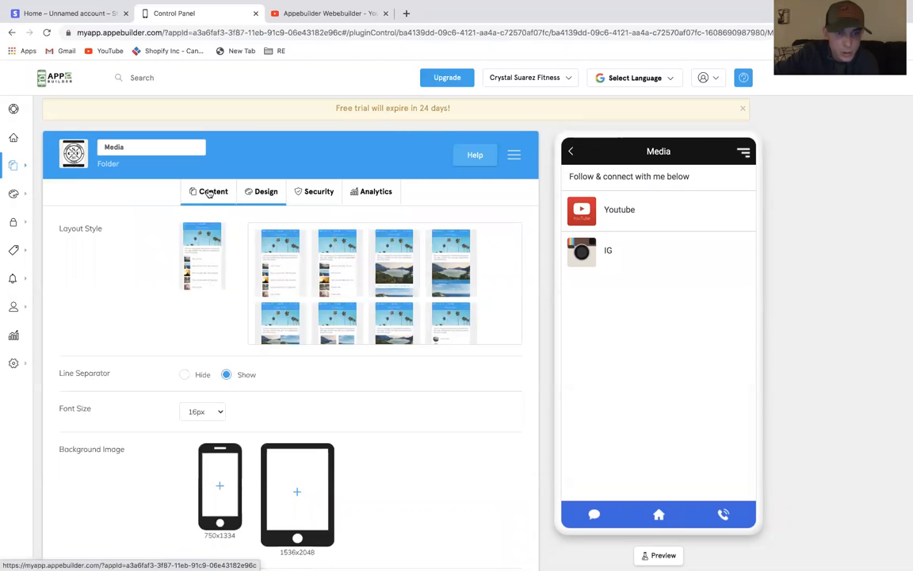
scroll(190, 354, "down", 3)
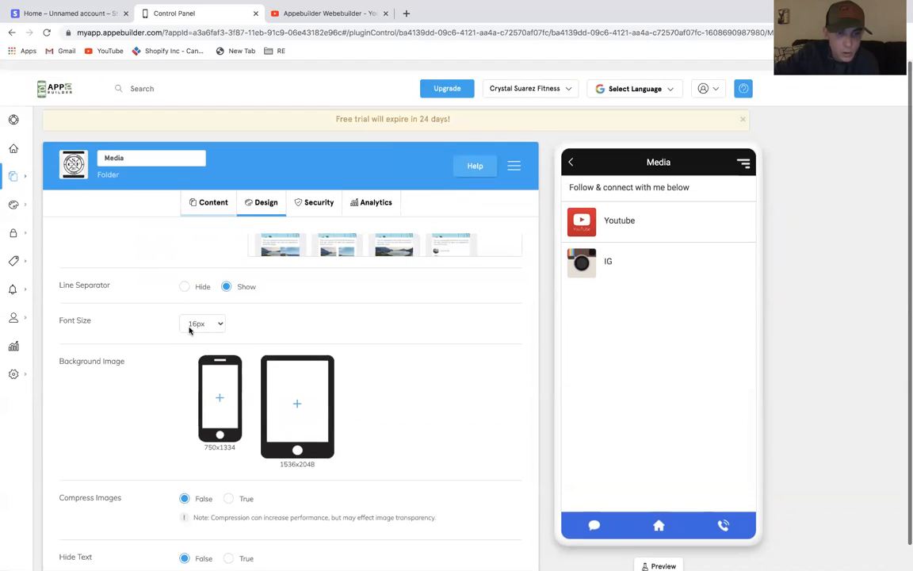
left_click(203, 191)
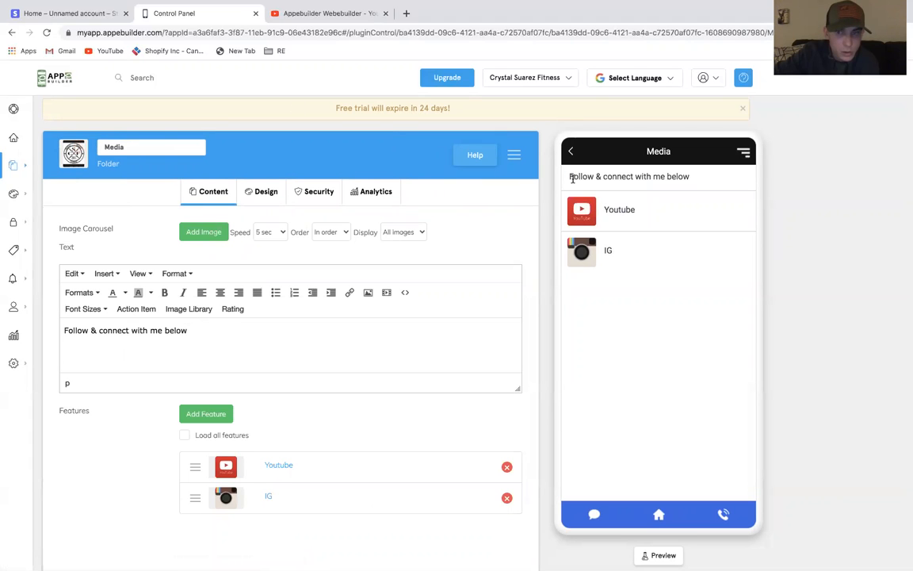
left_click(571, 153)
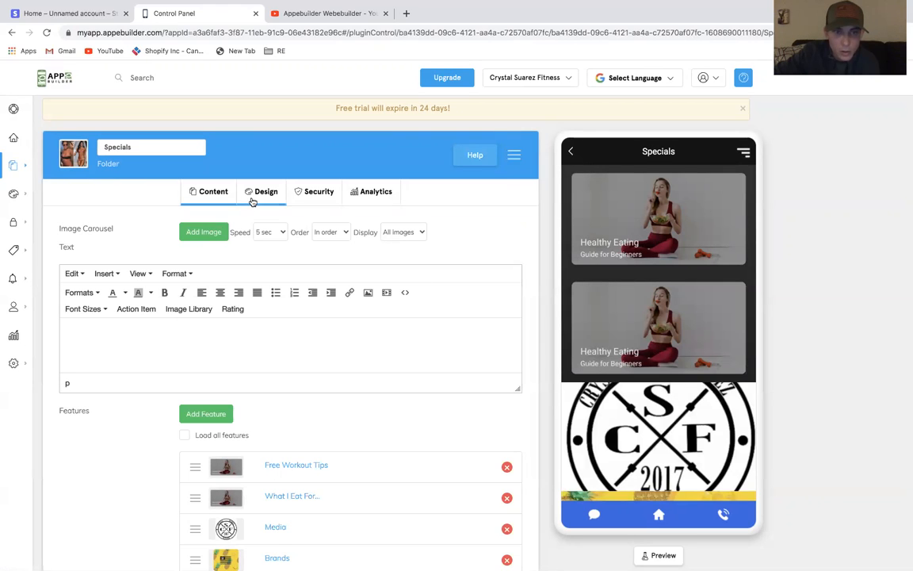
scroll(292, 399, "down", 2)
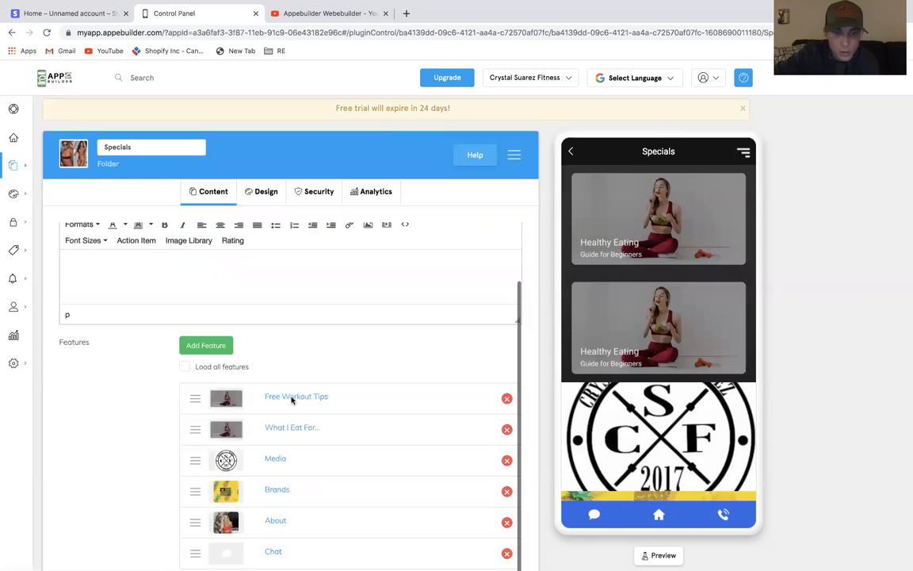
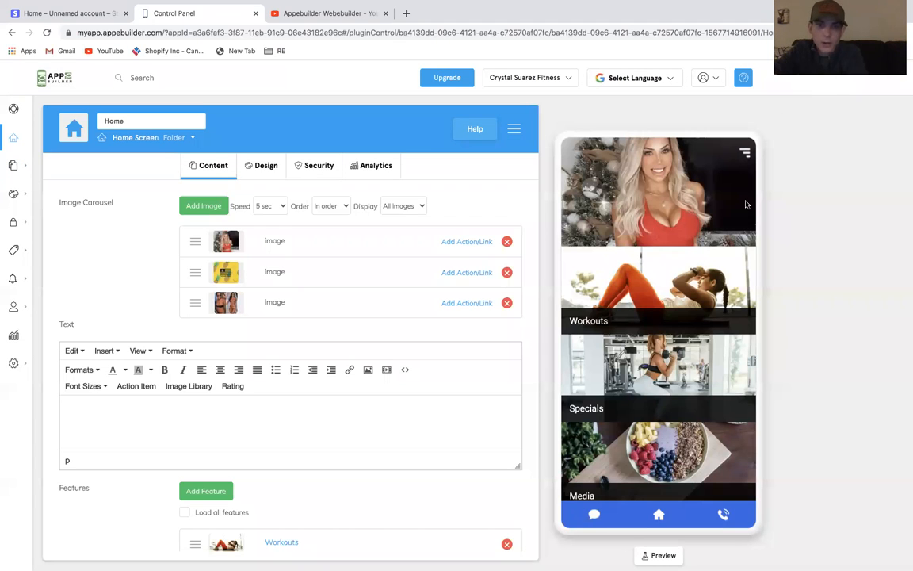
Set the What I Eat For... feature's icon to the recently used food bowl stock image
left_click(273, 164)
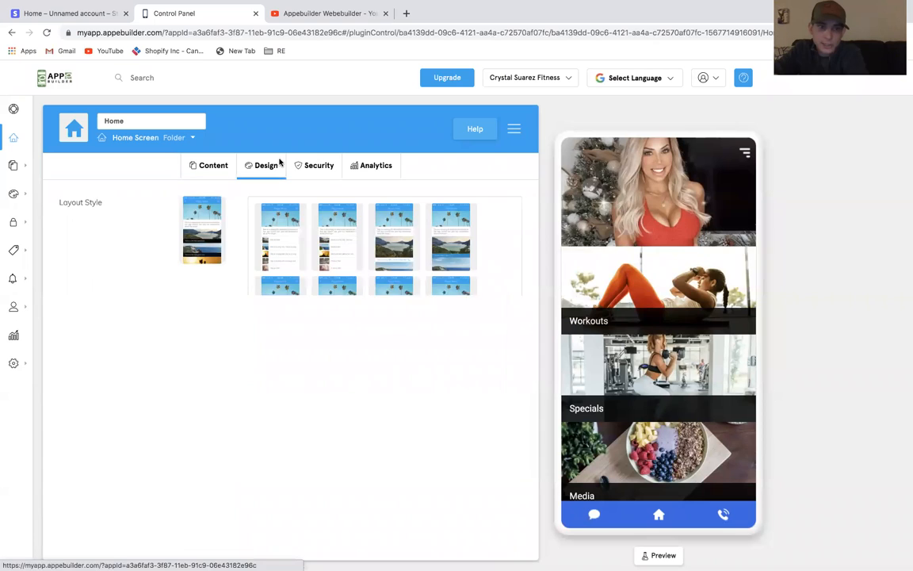
left_click(213, 165)
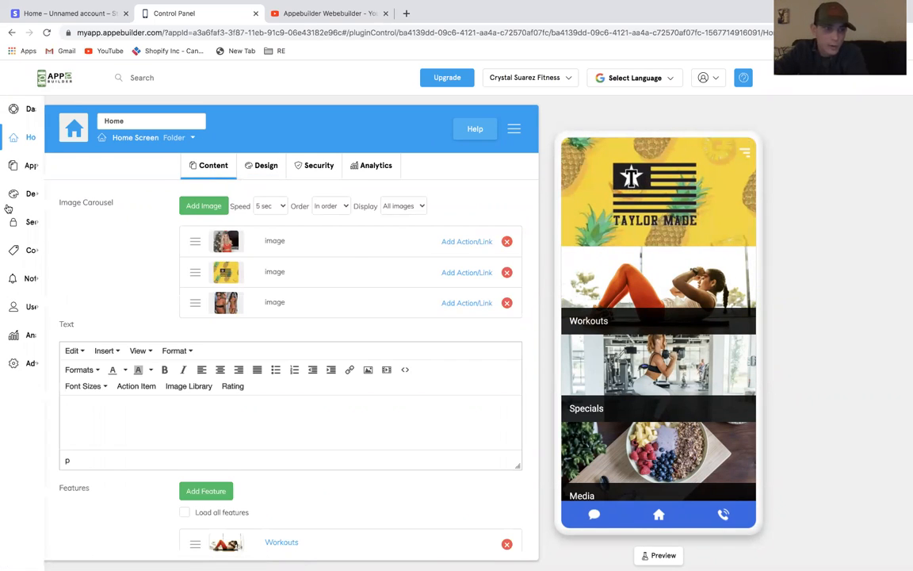
mouse_move(32, 185)
mouse_move(49, 164)
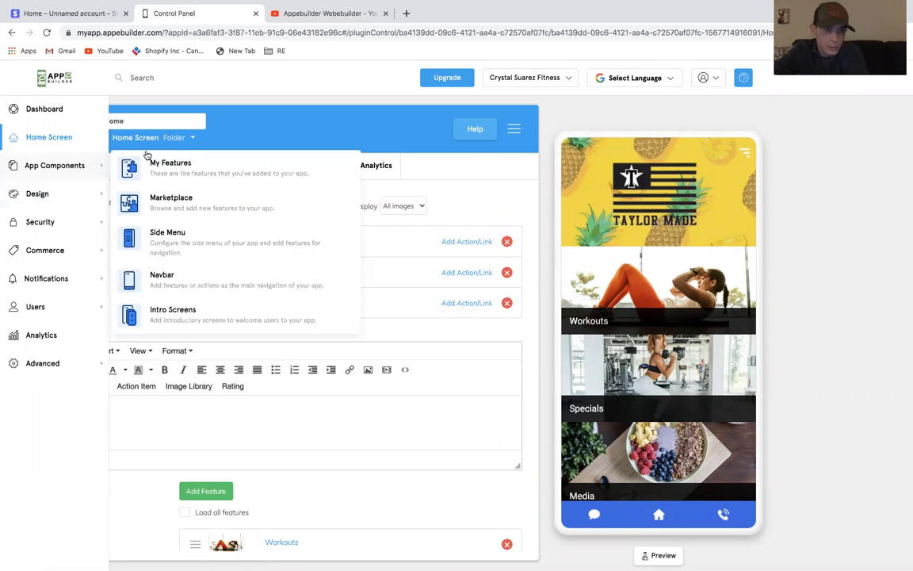
left_click(159, 160)
scroll(356, 289, "down", 3)
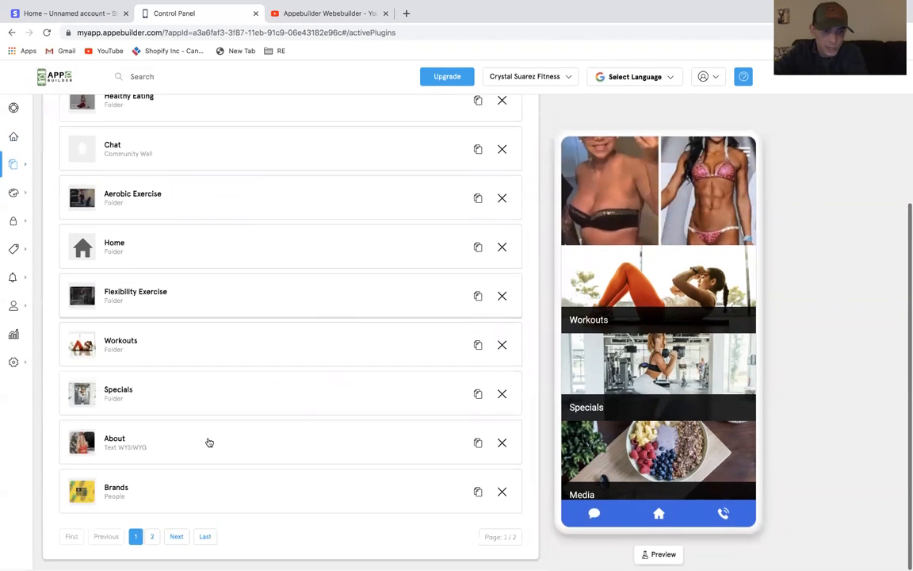
left_click(151, 538)
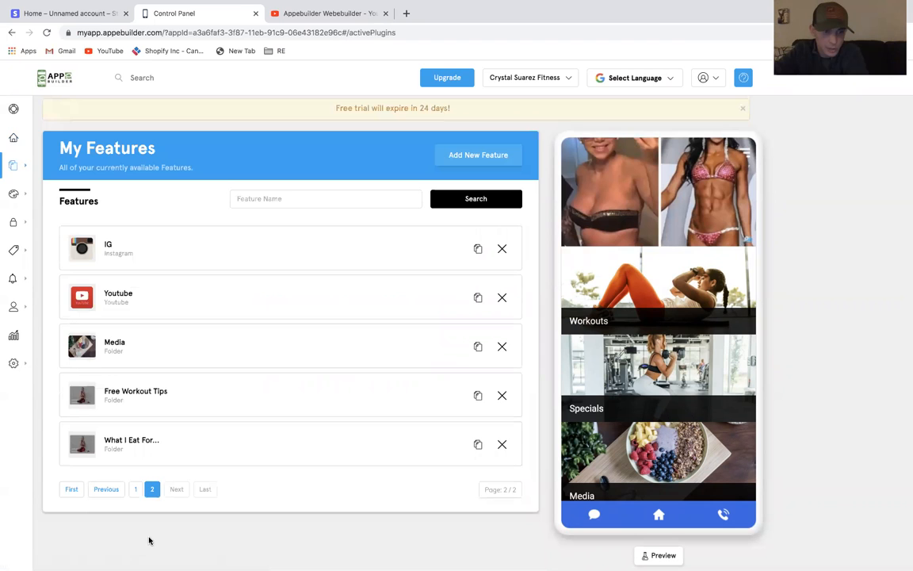
left_click(131, 438)
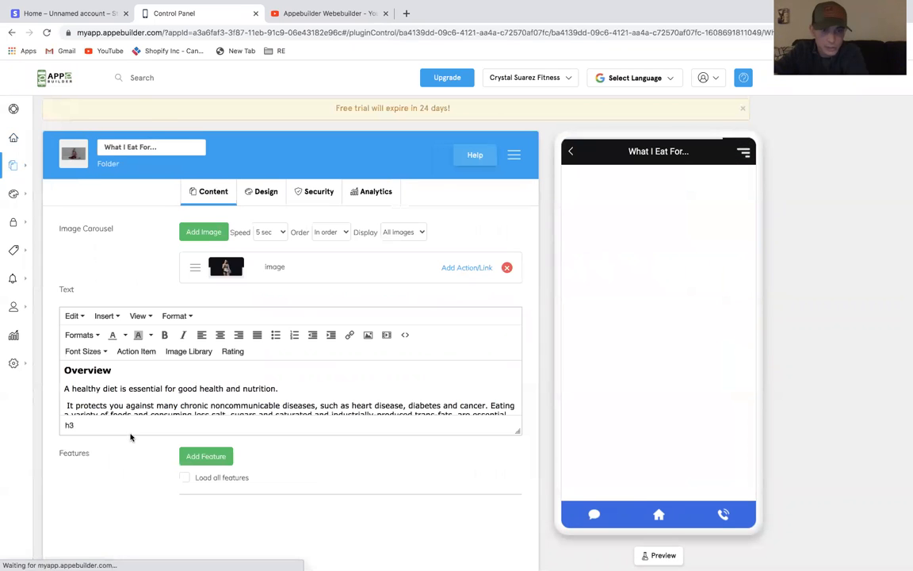
left_click(70, 149)
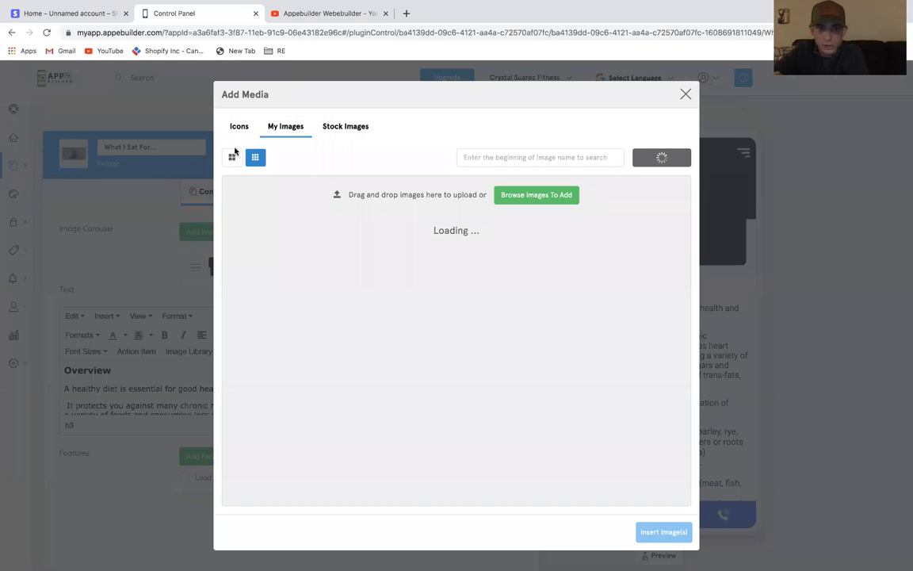
left_click(346, 126)
left_click(414, 229)
left_click(643, 532)
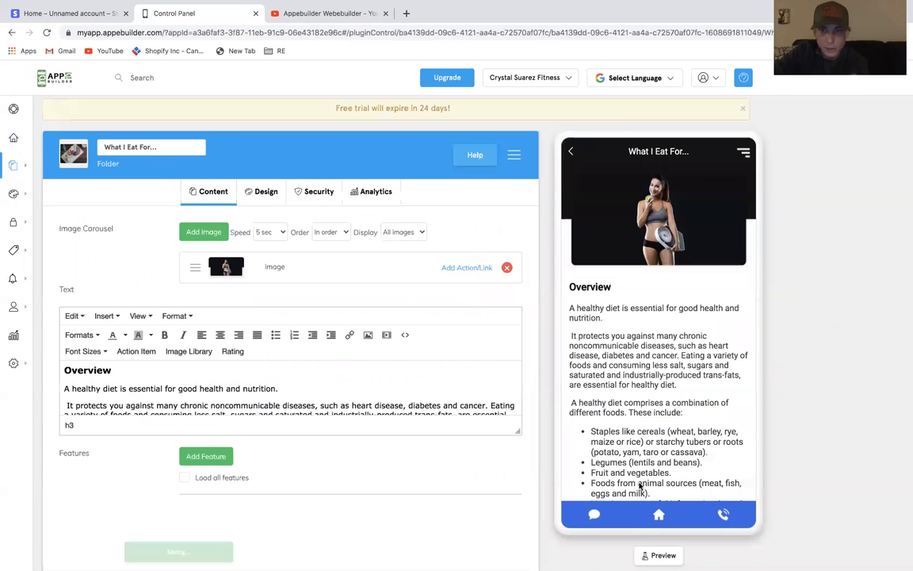
Set the Free Workout Tips feature's icon to the recently used gym stock image
left_click(571, 152)
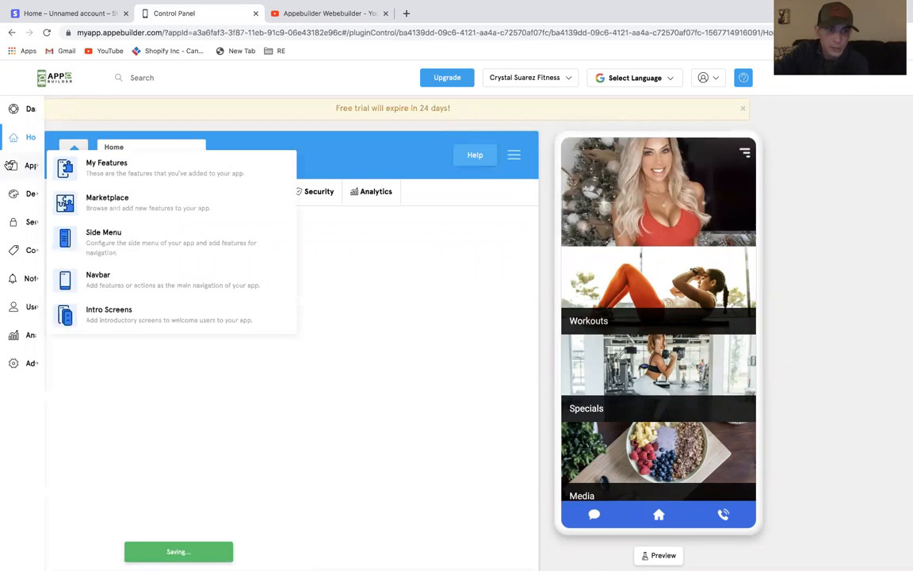
left_click(120, 164)
scroll(351, 261, "down", 5)
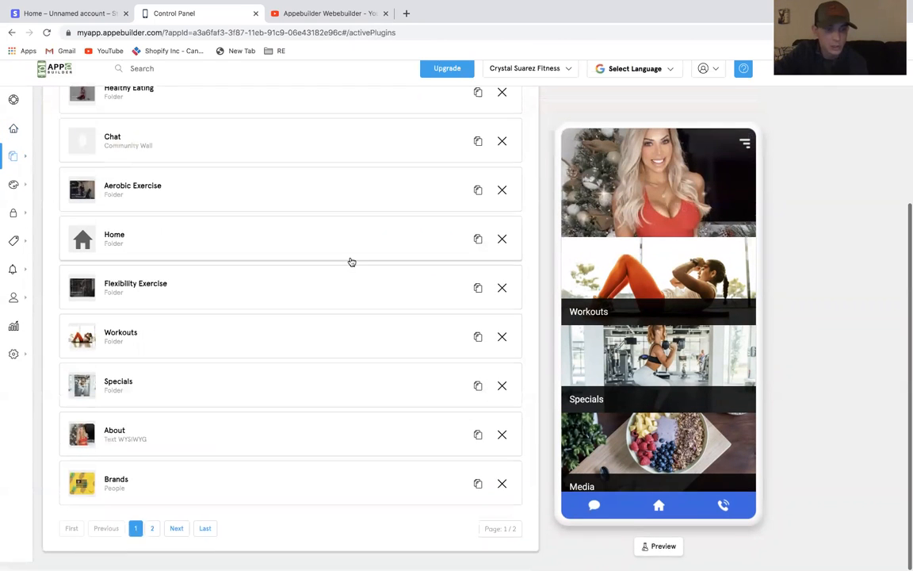
left_click(154, 538)
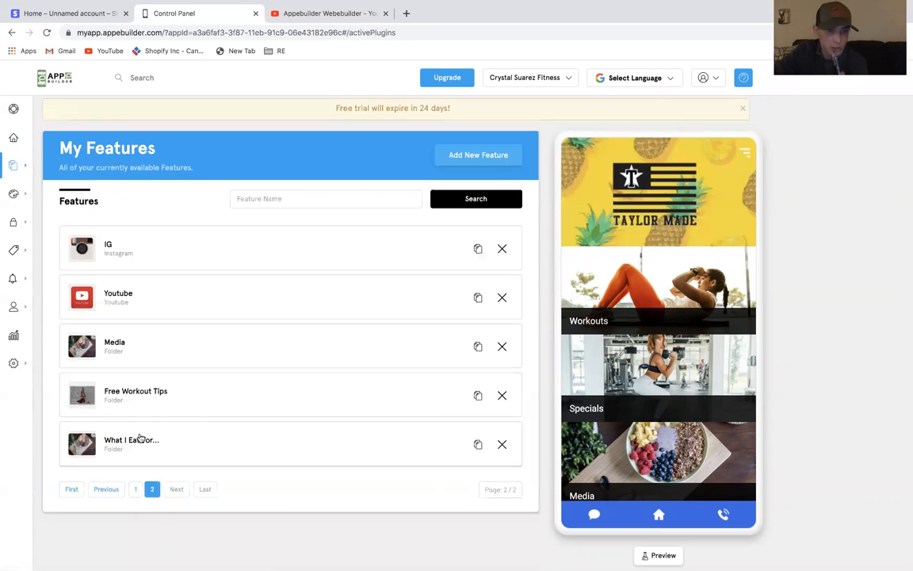
left_click(139, 391)
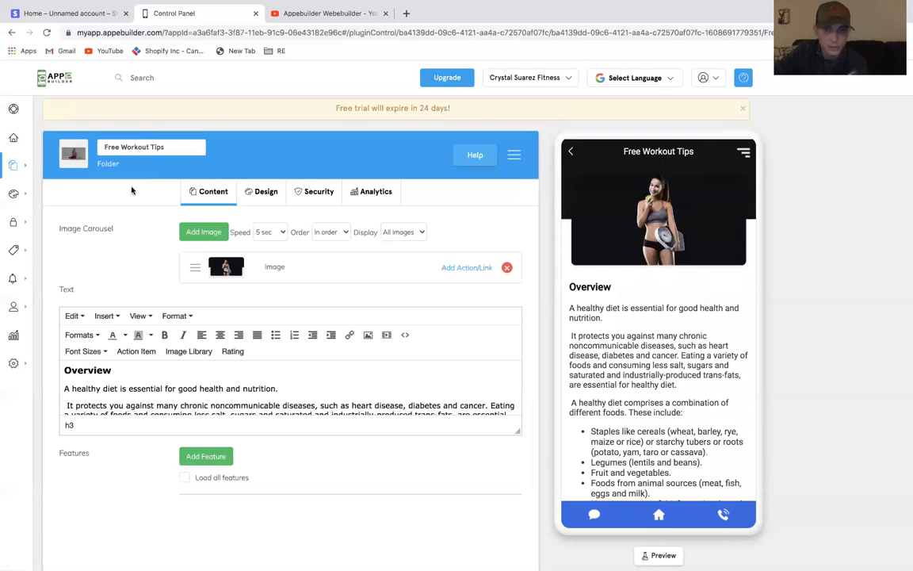
left_click(84, 157)
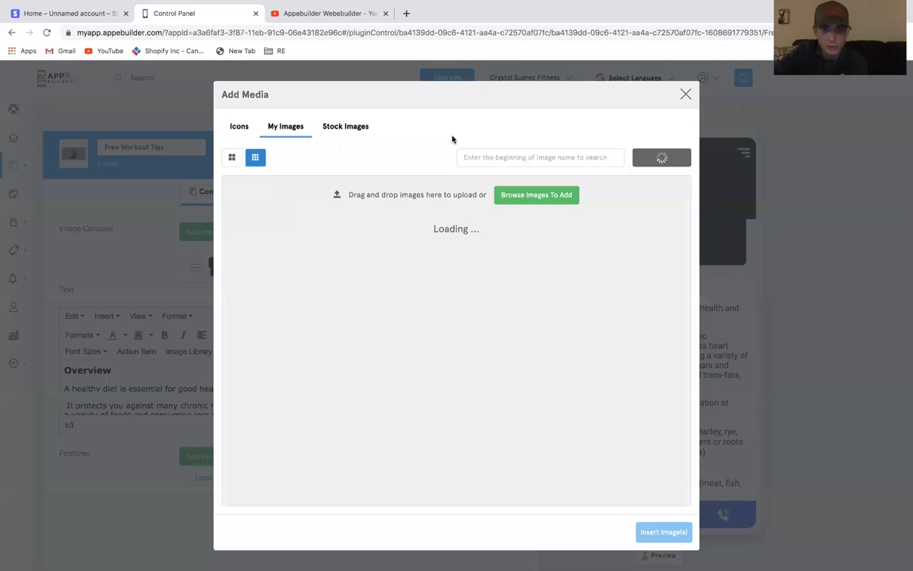
left_click(331, 134)
left_click(467, 226)
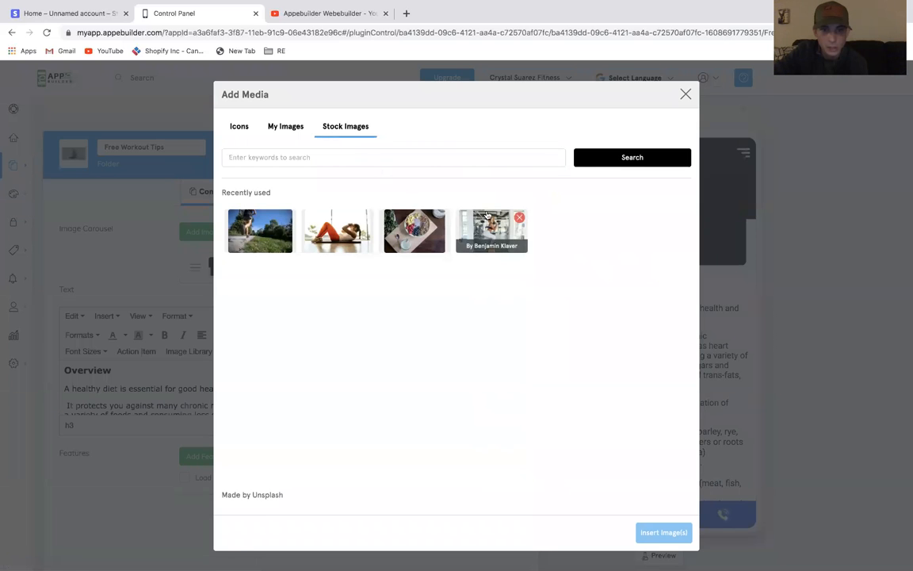
left_click(661, 531)
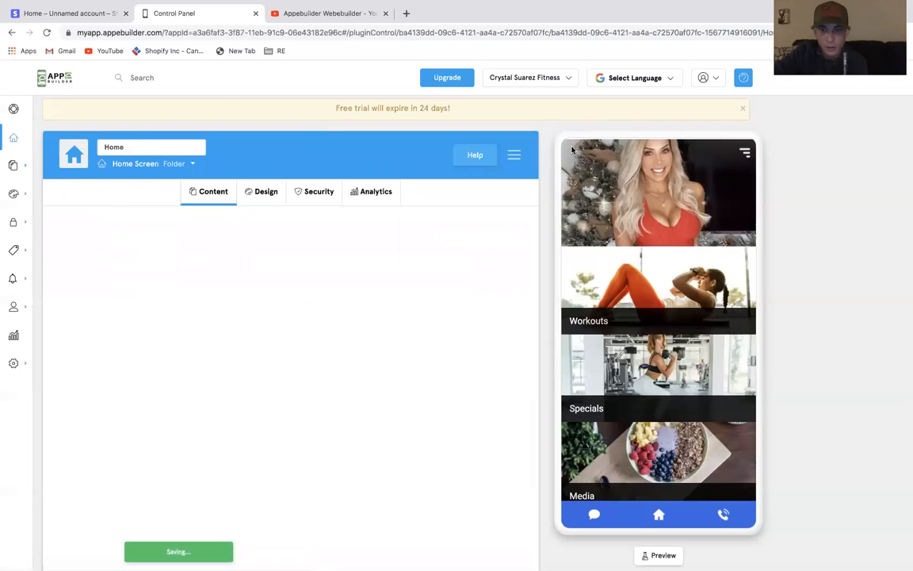
Remove the Media feature from the Specials folder, then add it back from the existing features
scroll(633, 305, "down", 3)
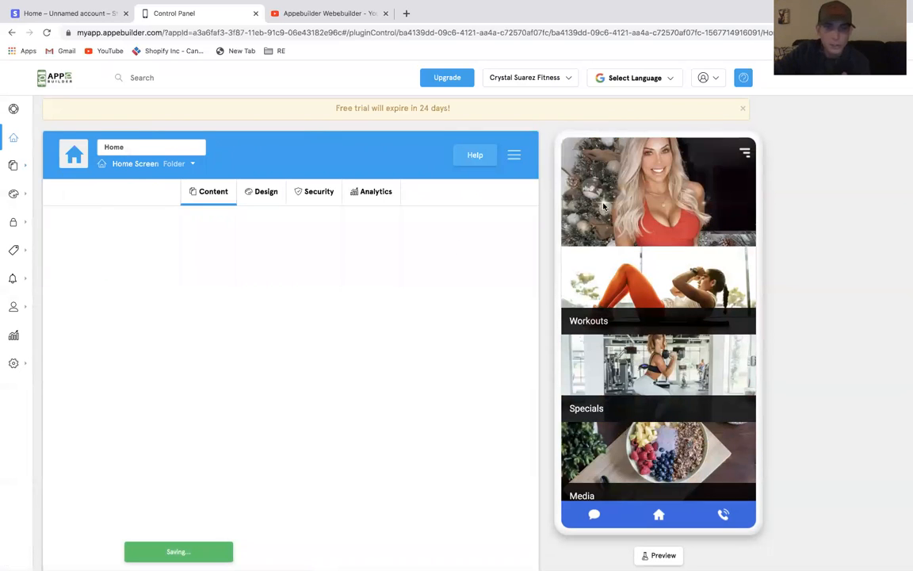
left_click(639, 358)
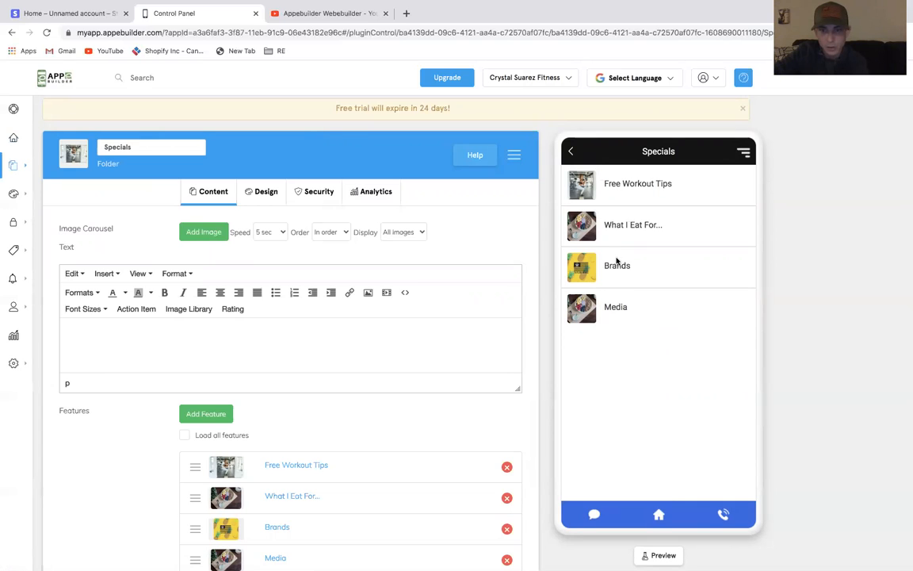
scroll(482, 476, "down", 1)
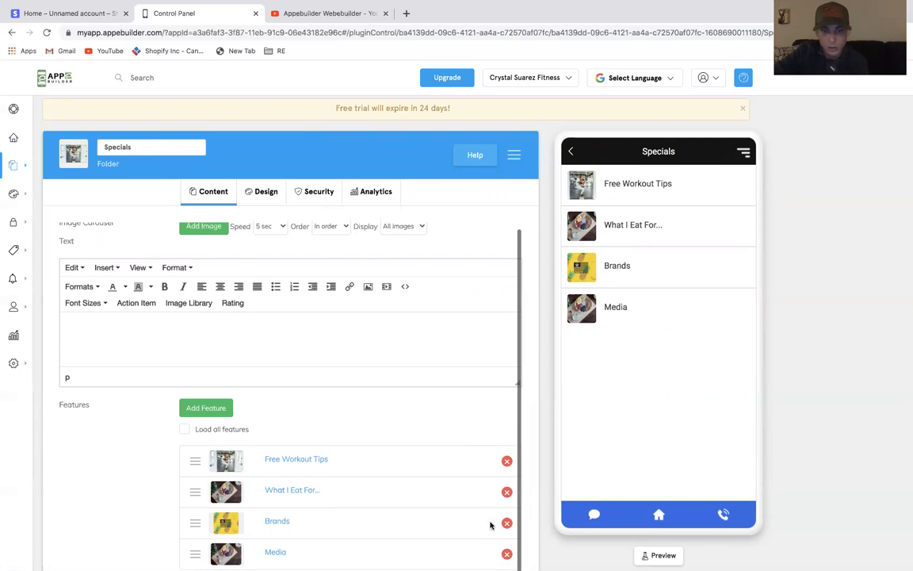
left_click(506, 553)
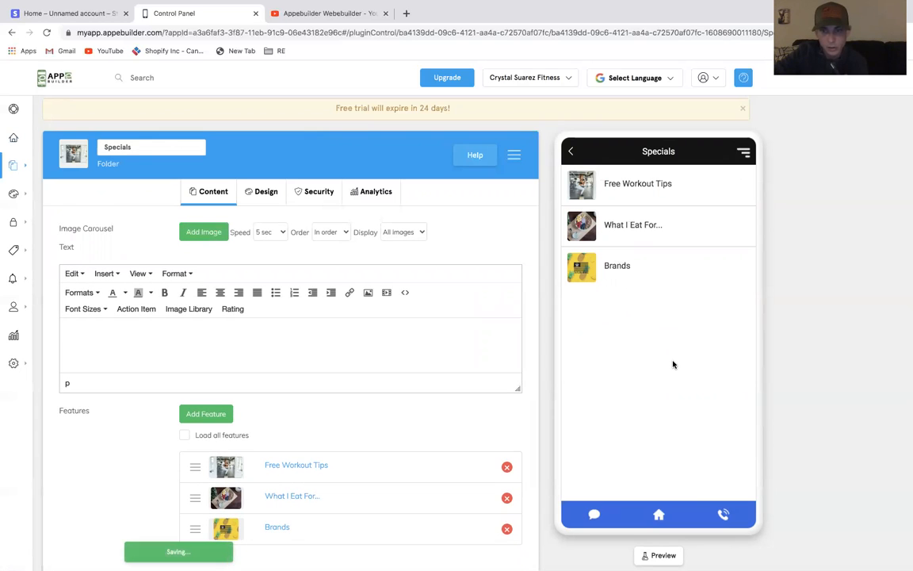
left_click(200, 414)
scroll(558, 313, "down", 5)
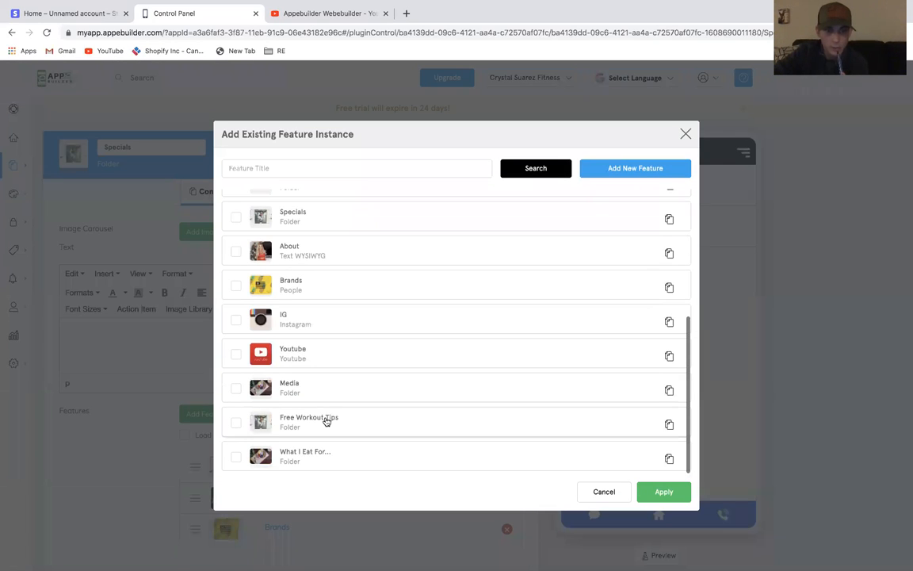
left_click(340, 394)
left_click(663, 492)
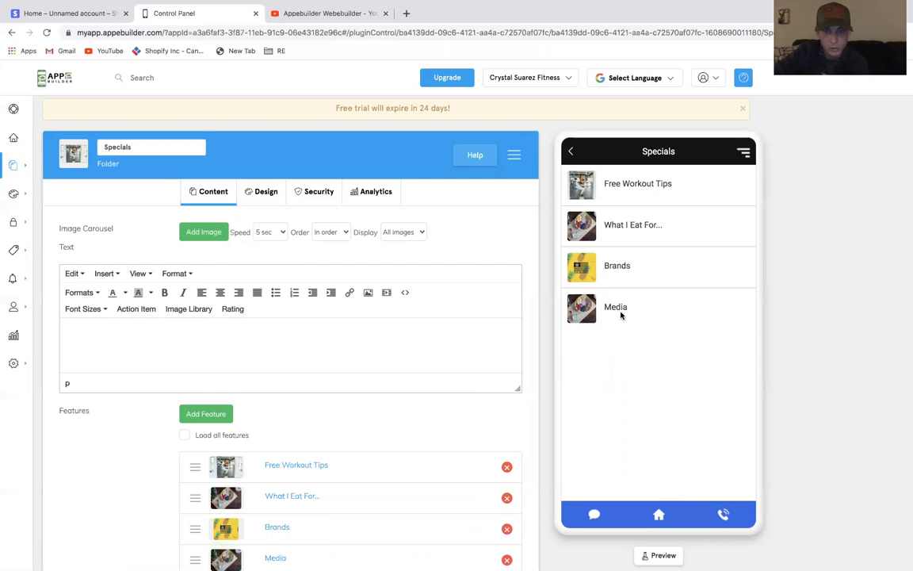
Set the Media folder's icon to a battle ropes stock image found by searching "fitness"
left_click(617, 307)
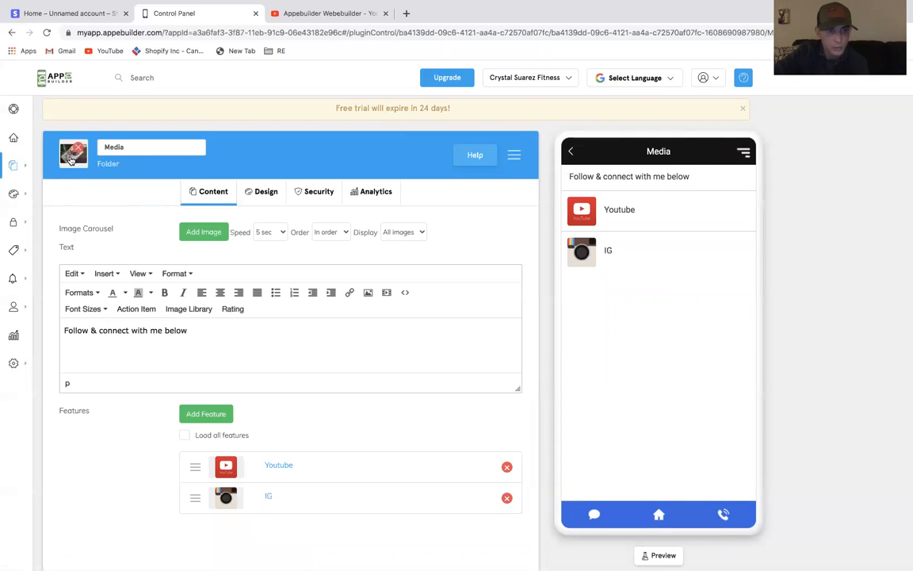
left_click(68, 149)
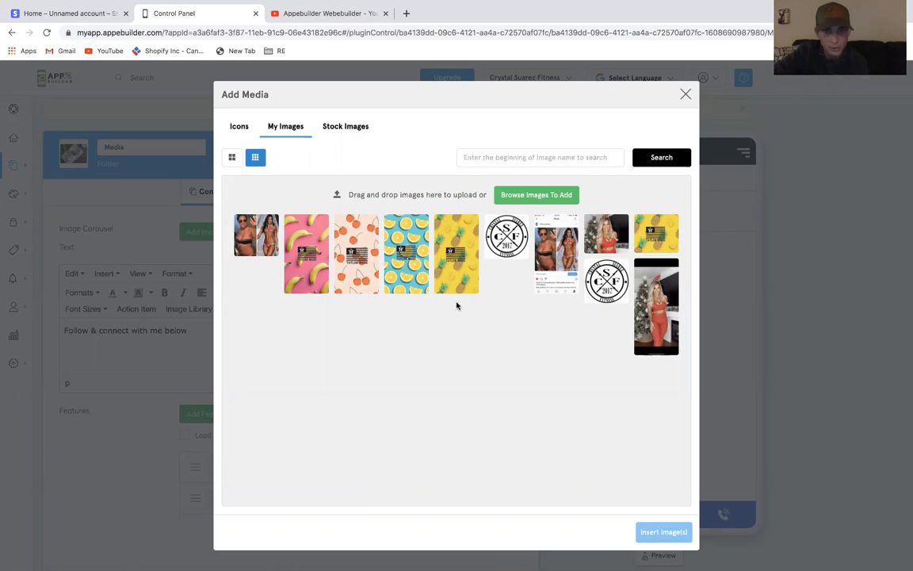
left_click(356, 129)
left_click(352, 162)
type("fitness")
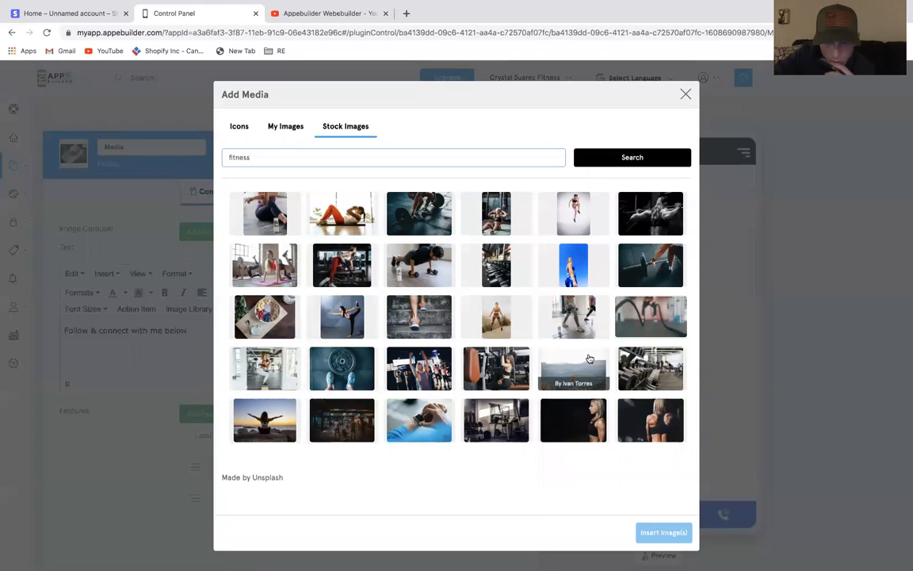
left_click(637, 363)
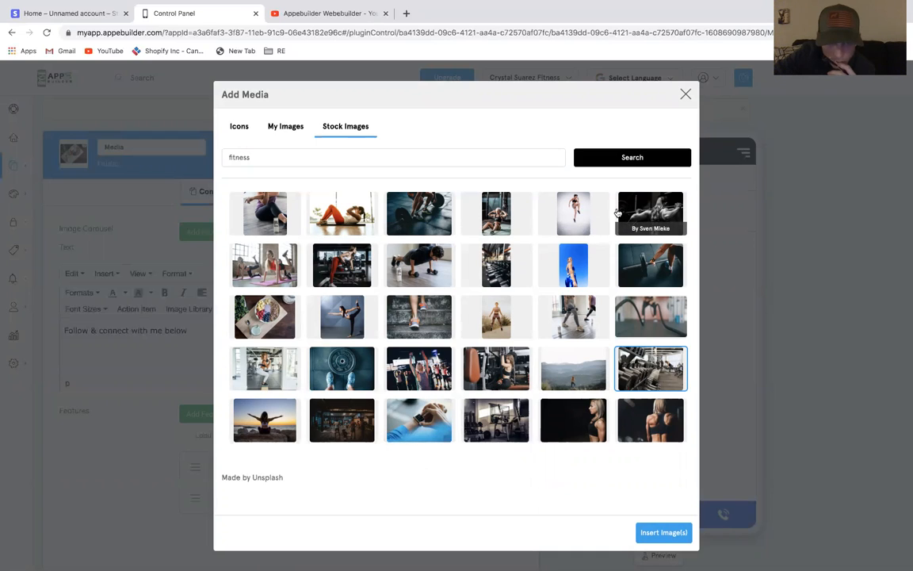
left_click(650, 319)
left_click(664, 532)
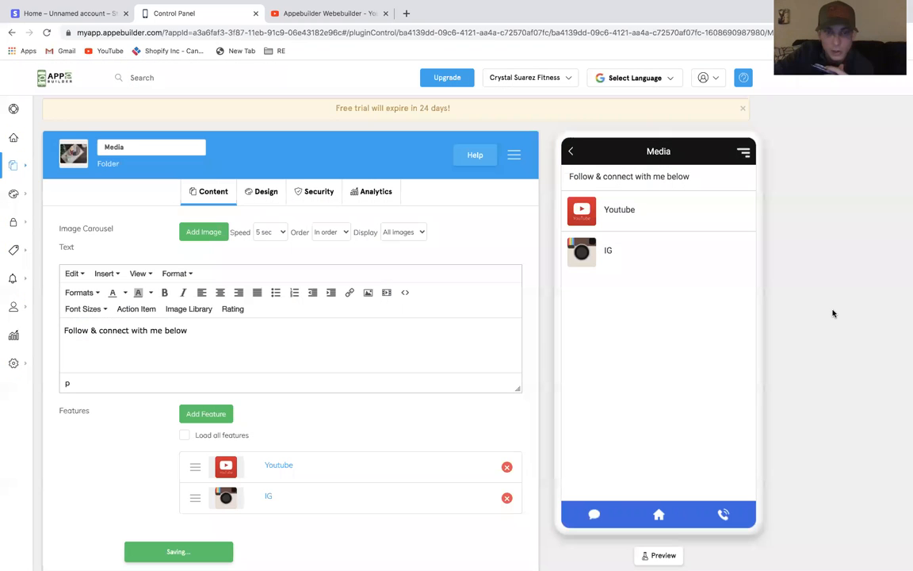
Change the Media folder's icon to the recently used food bowl stock image
left_click(569, 151)
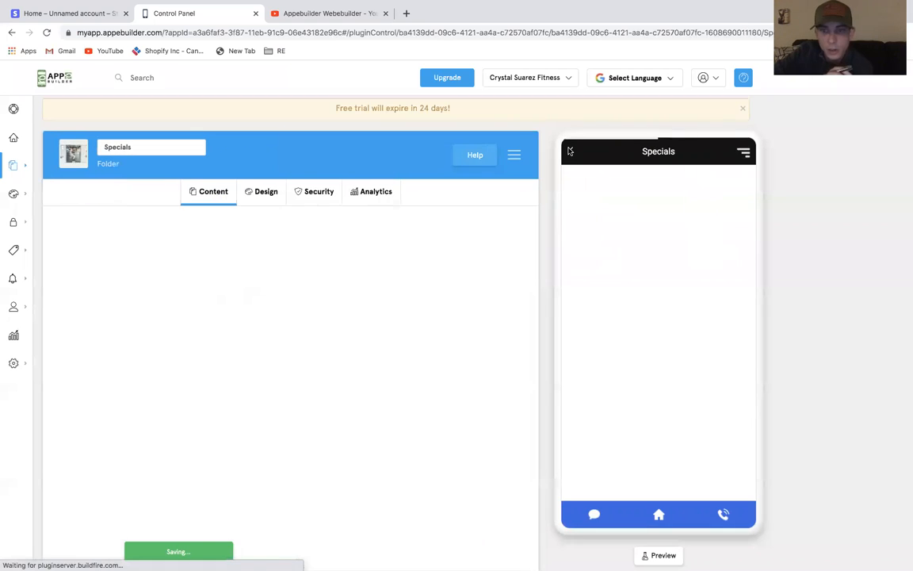
left_click(572, 150)
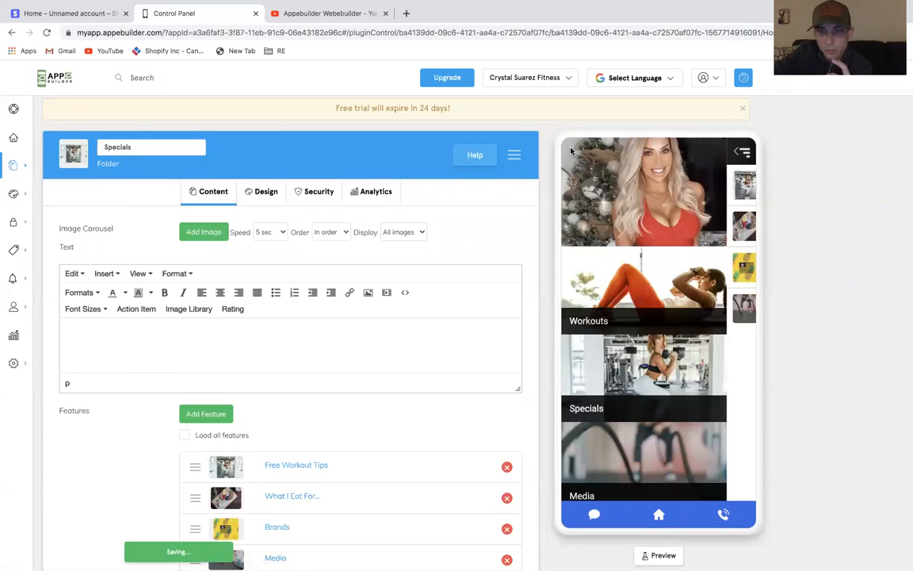
scroll(640, 322, "down", 3)
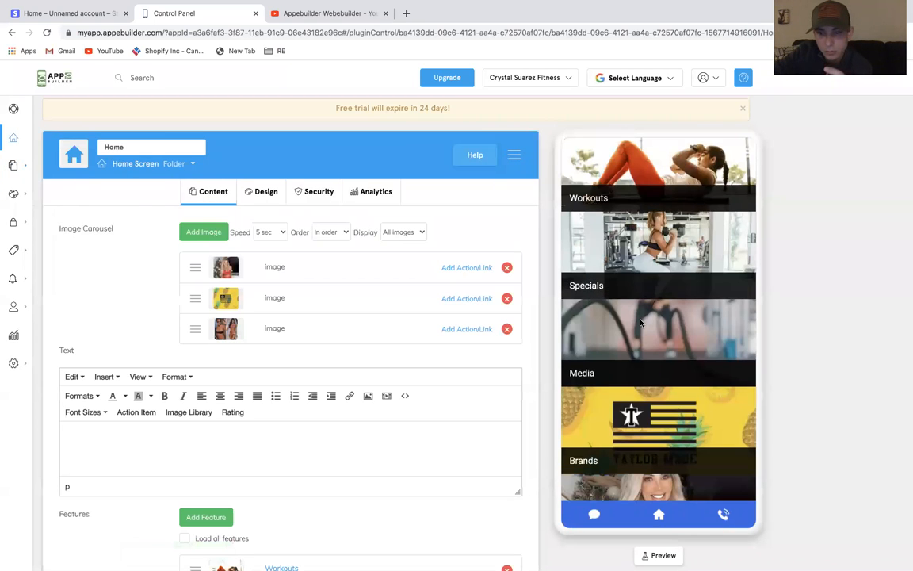
scroll(640, 322, "down", 2)
scroll(641, 322, "up", 3)
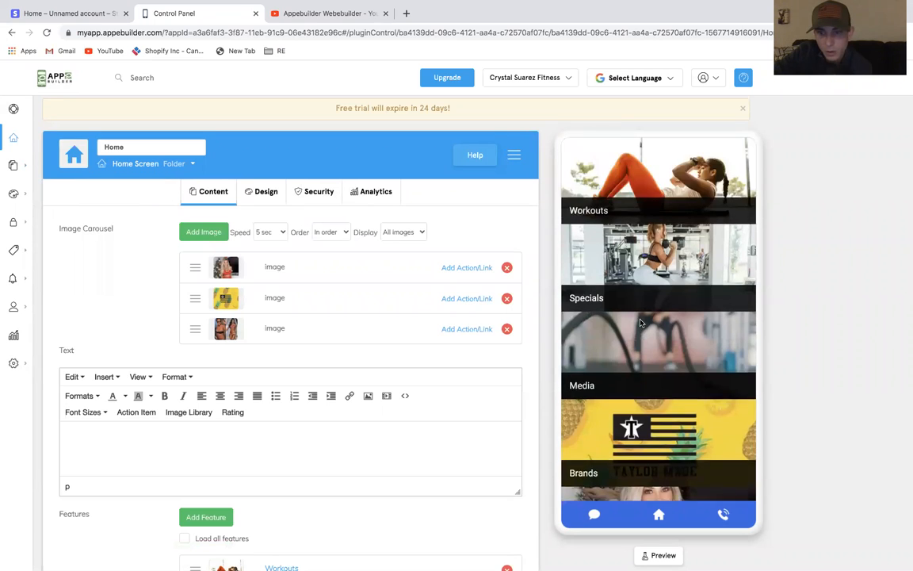
left_click(644, 382)
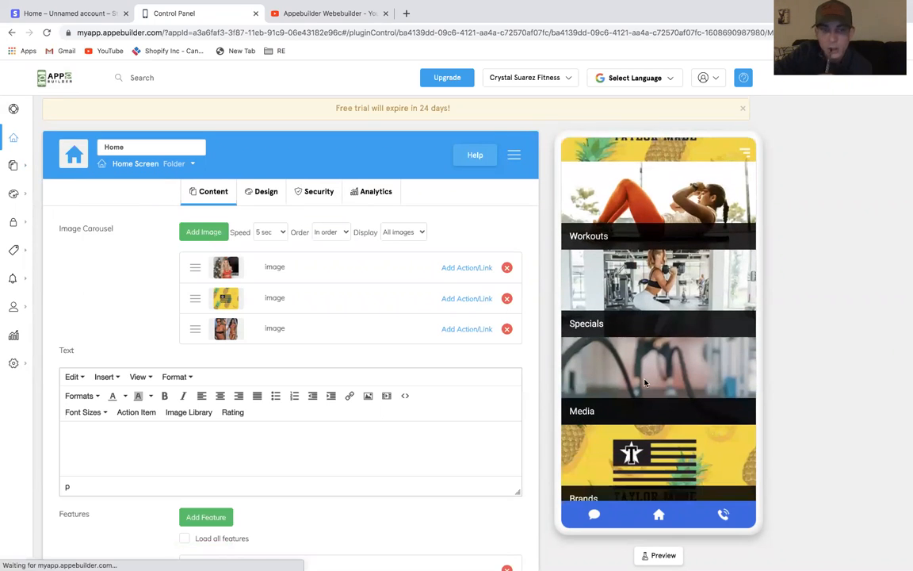
left_click(70, 158)
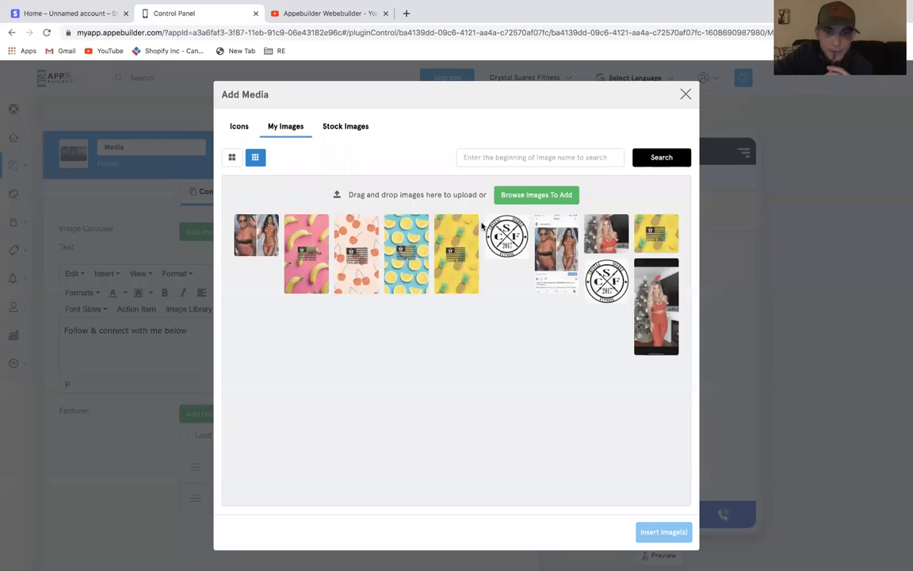
left_click(336, 136)
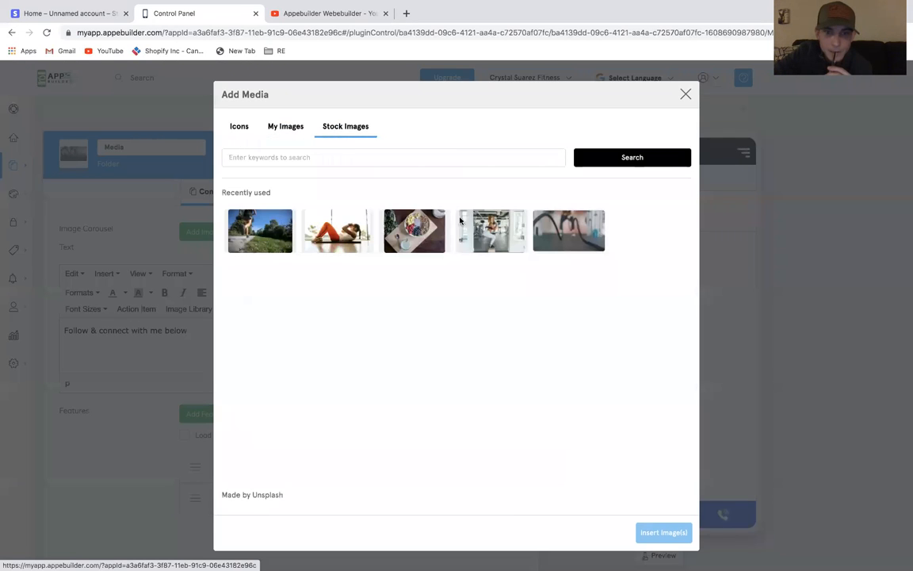
left_click(413, 231)
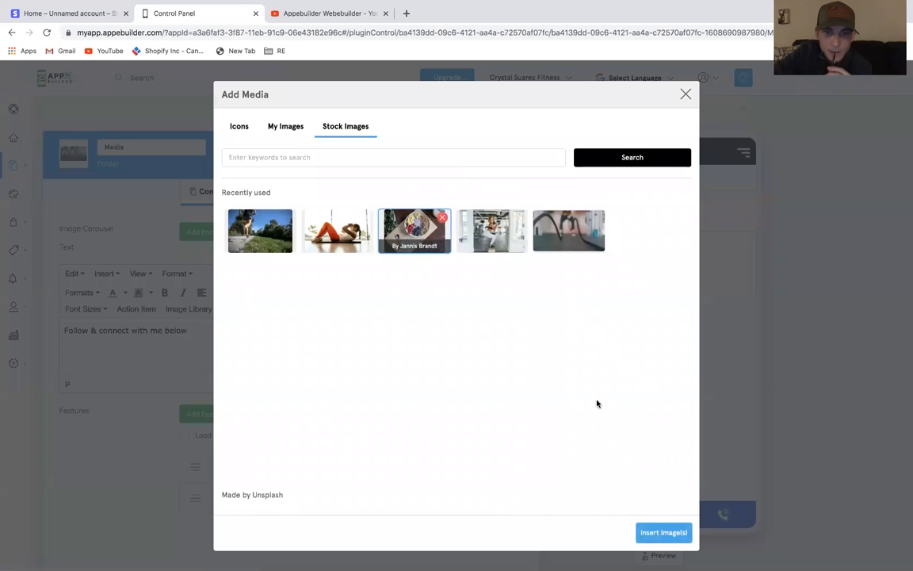
left_click(653, 533)
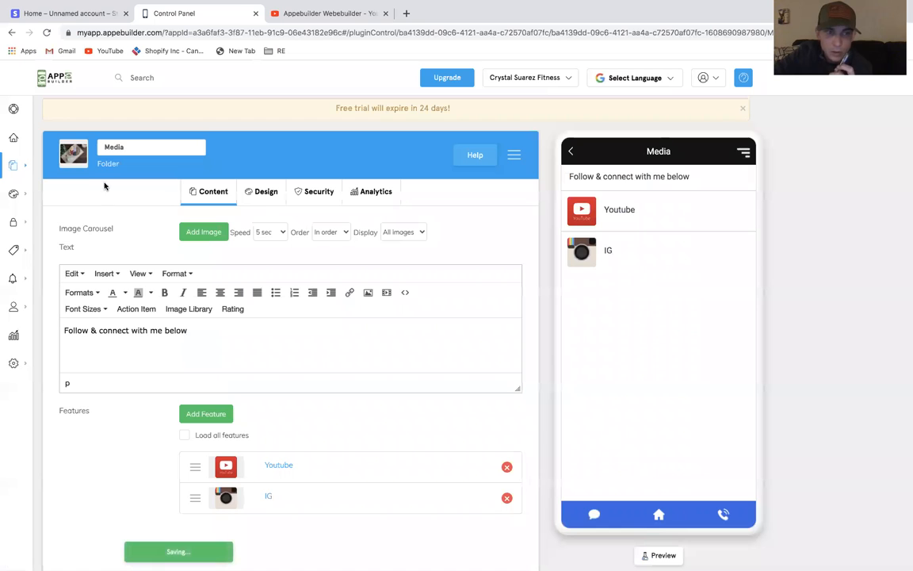
Preview the Media folder and the home screen feature list in the app preview
left_click(573, 152)
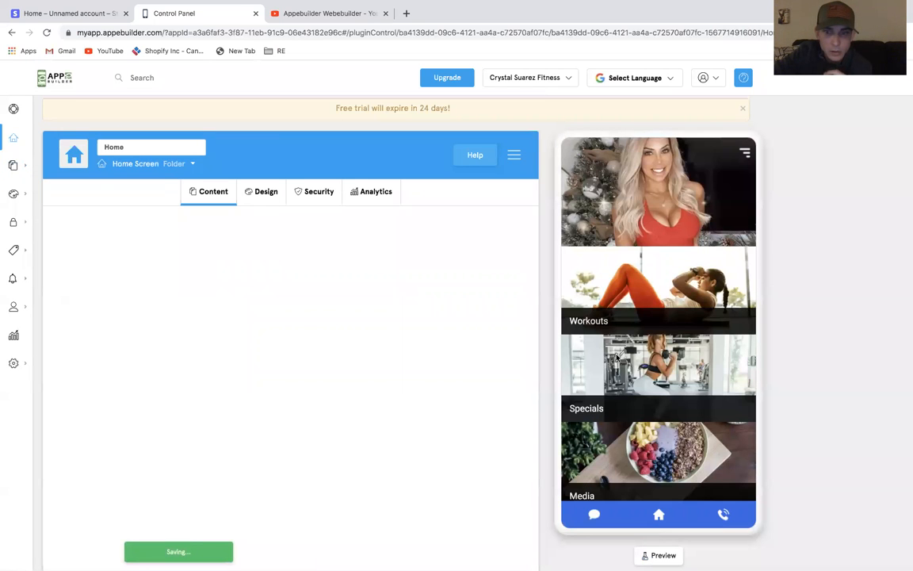
left_click(621, 454)
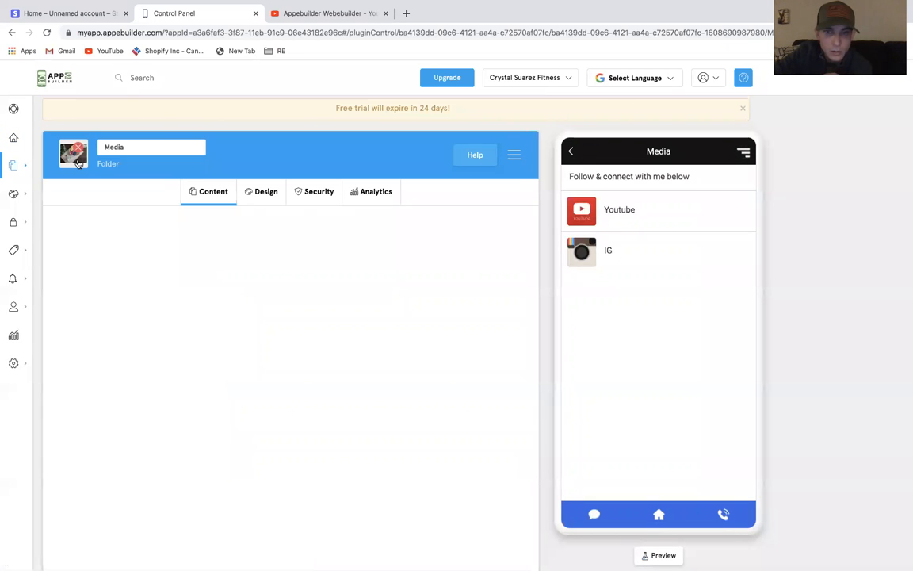
left_click(571, 152)
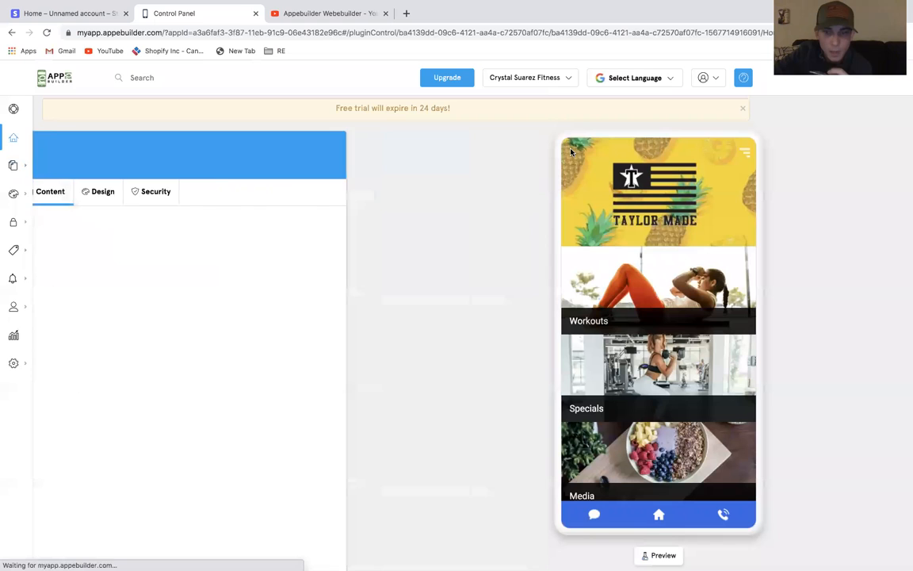
scroll(642, 334, "down", 3)
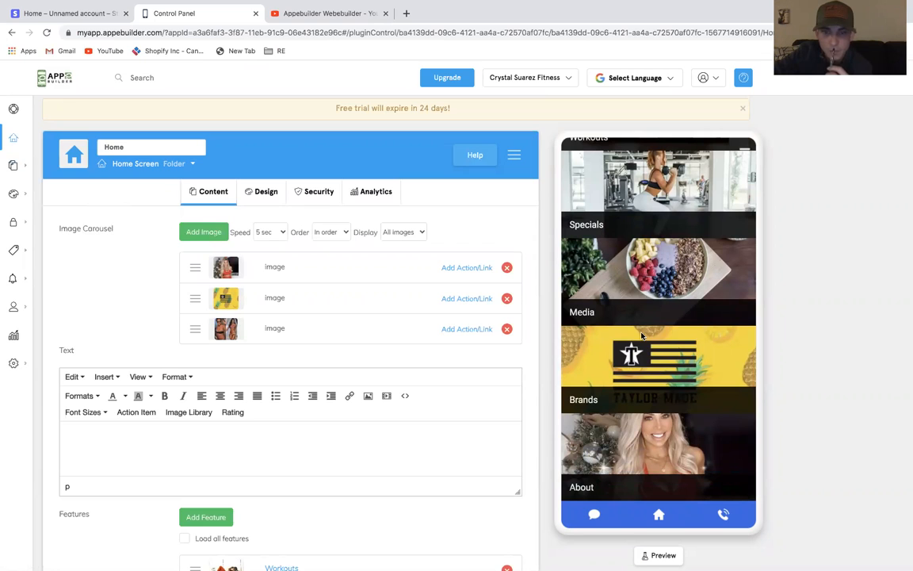
Set the What I Eat For... feature's icon to the first stock image found by searching "food"
mouse_move(18, 168)
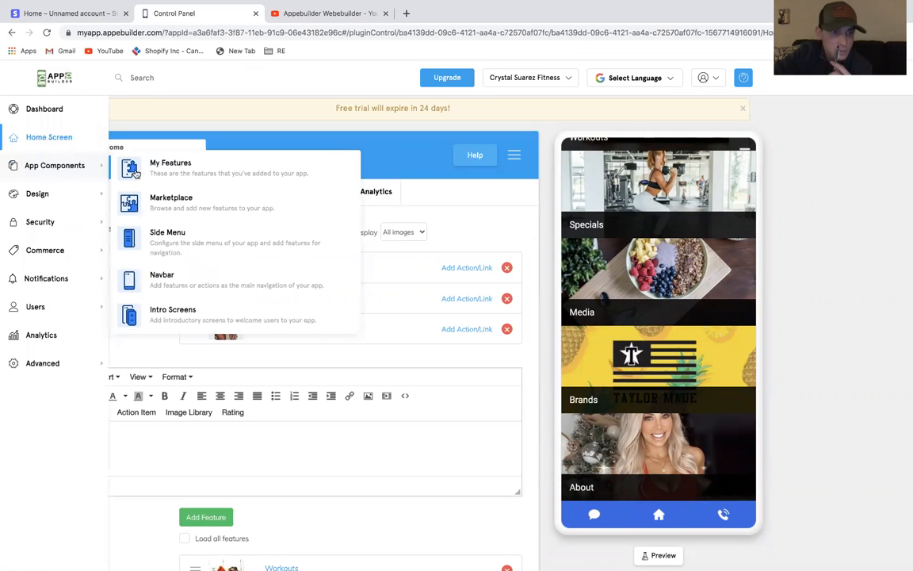
left_click(144, 159)
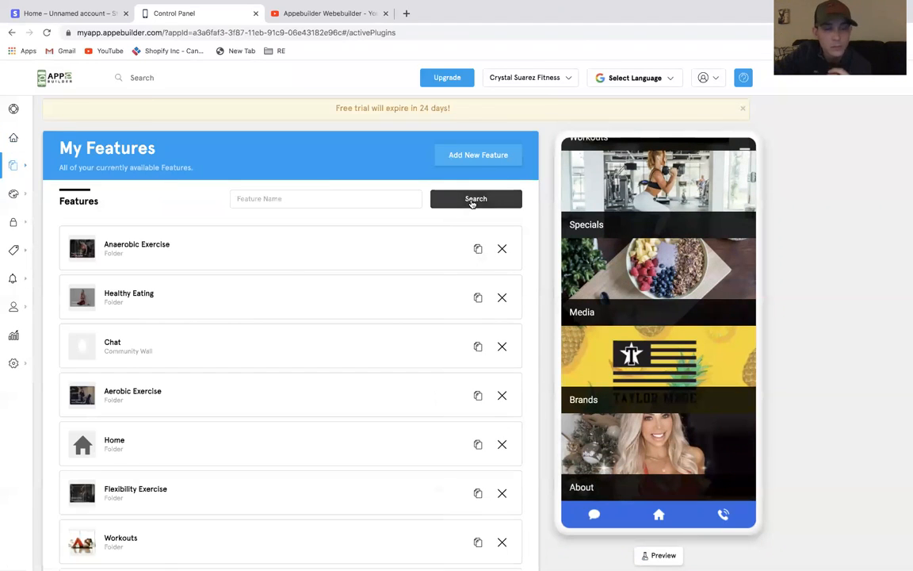
scroll(286, 261, "down", 5)
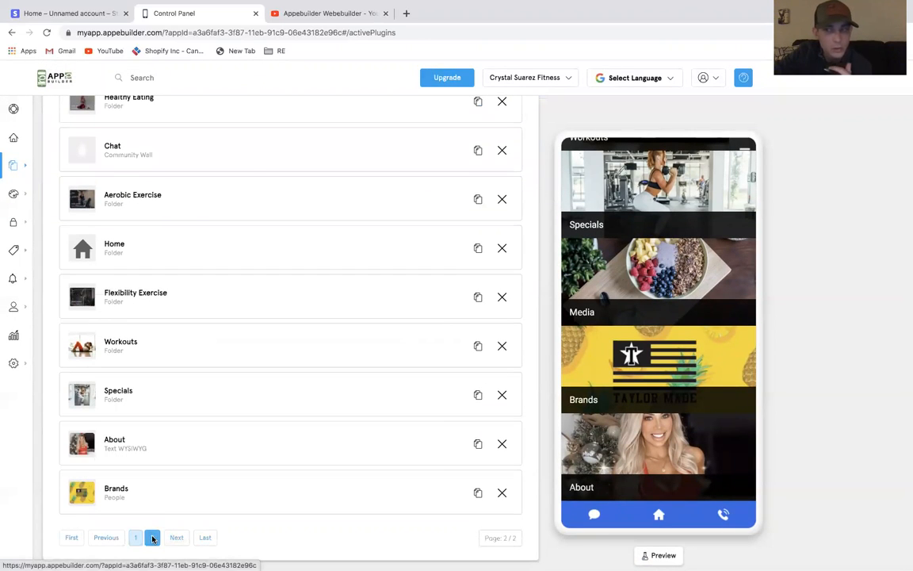
left_click(153, 538)
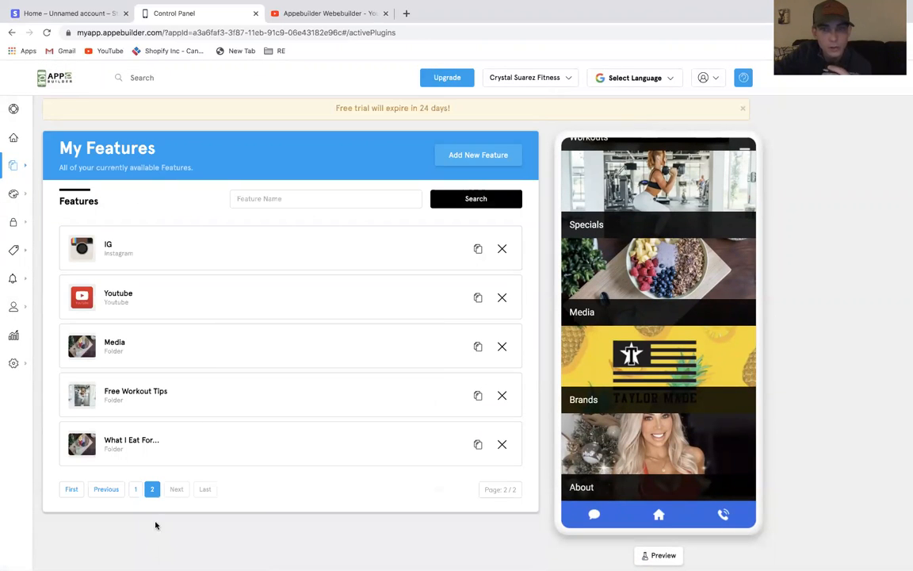
left_click(131, 441)
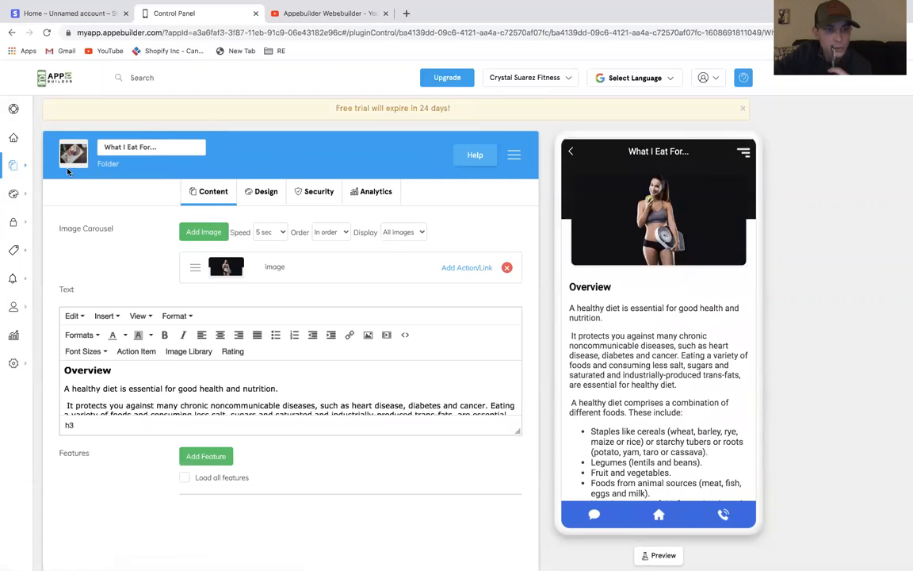
left_click(71, 163)
left_click(357, 129)
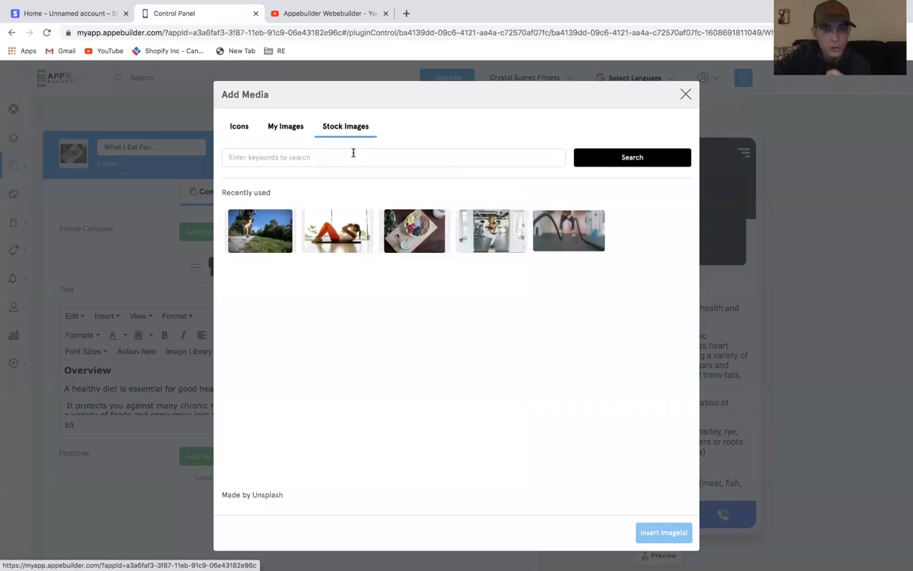
left_click(353, 152)
type("food")
key("Return")
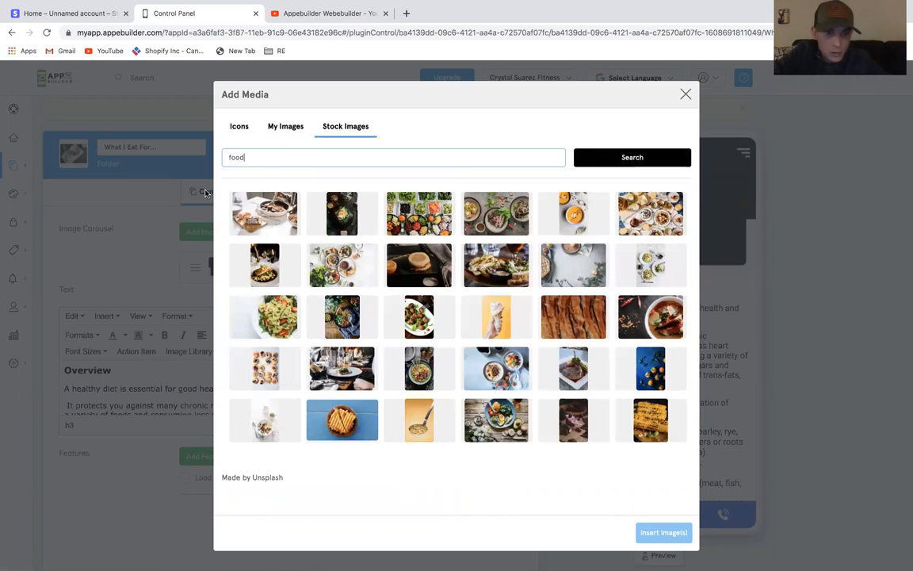
left_click(265, 212)
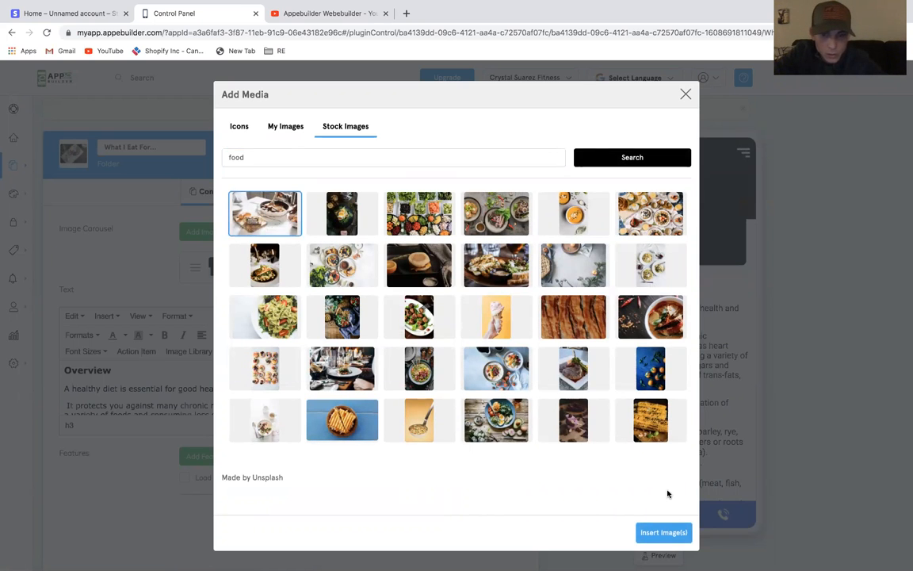
left_click(663, 532)
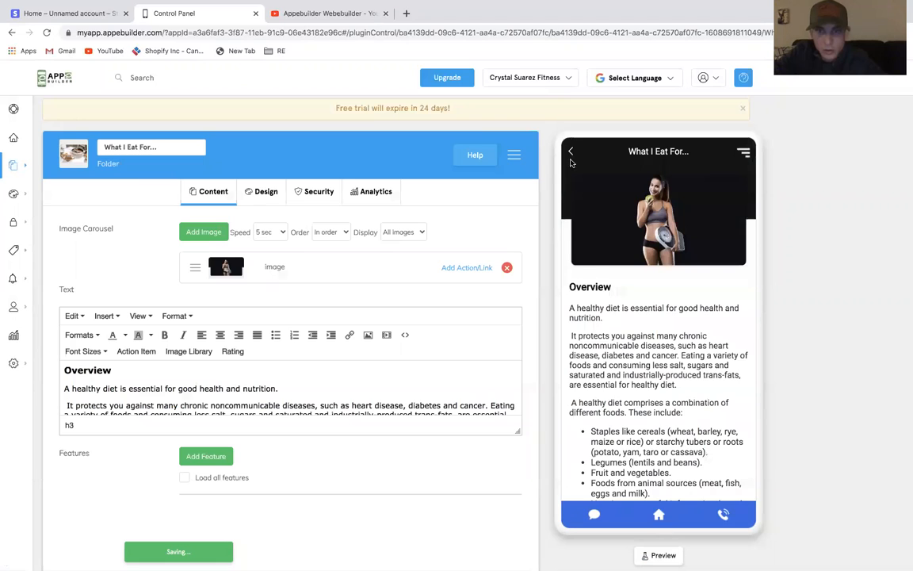
Browse the Specials, About, Brands and Media screens in the app preview
left_click(570, 153)
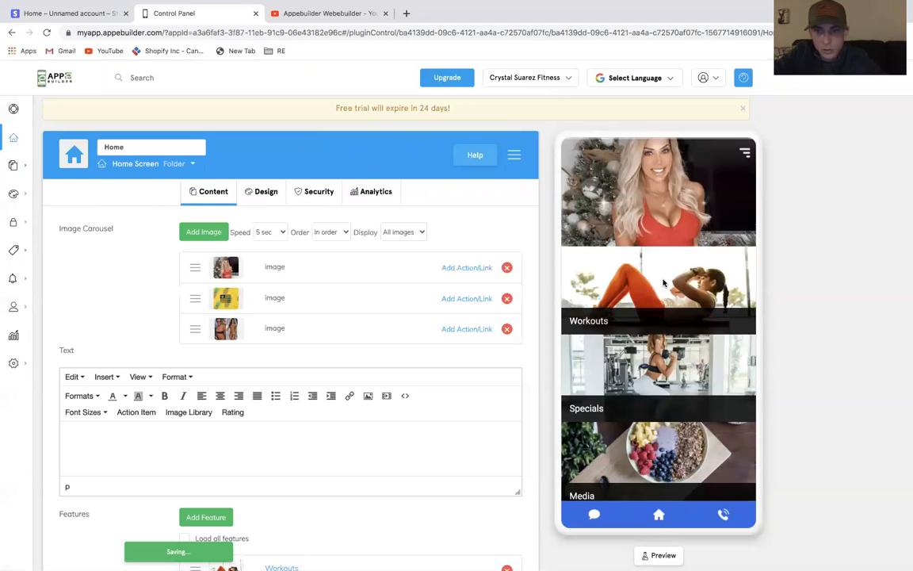
scroll(656, 252, "down", 3)
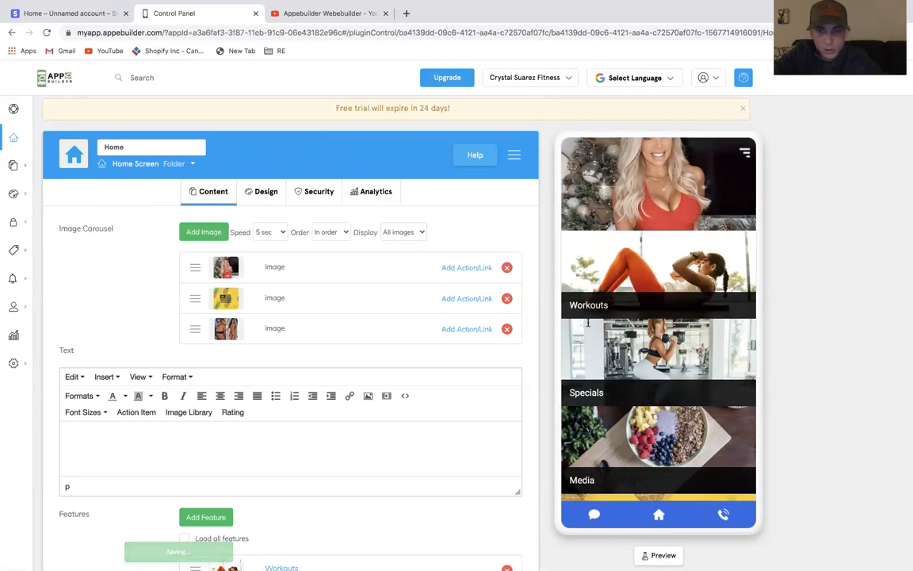
left_click(656, 252)
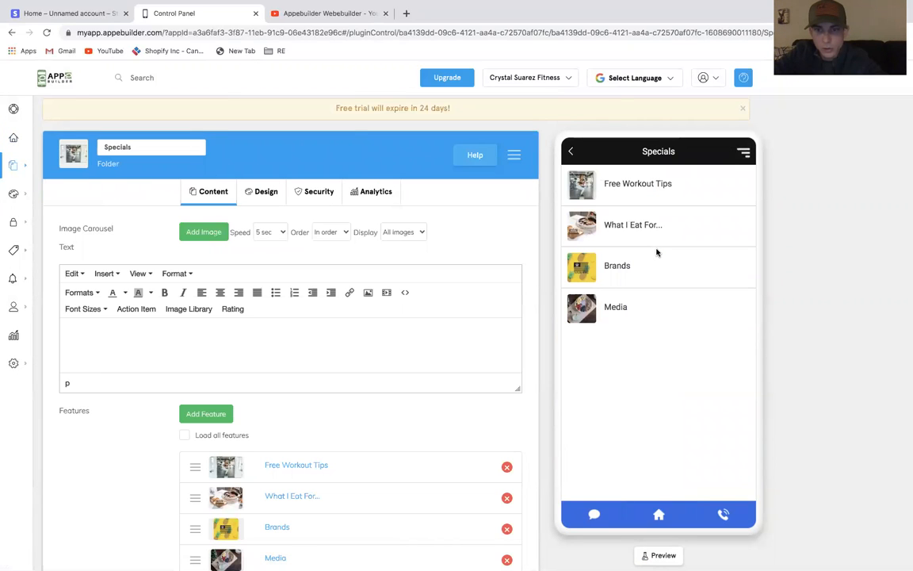
left_click(570, 153)
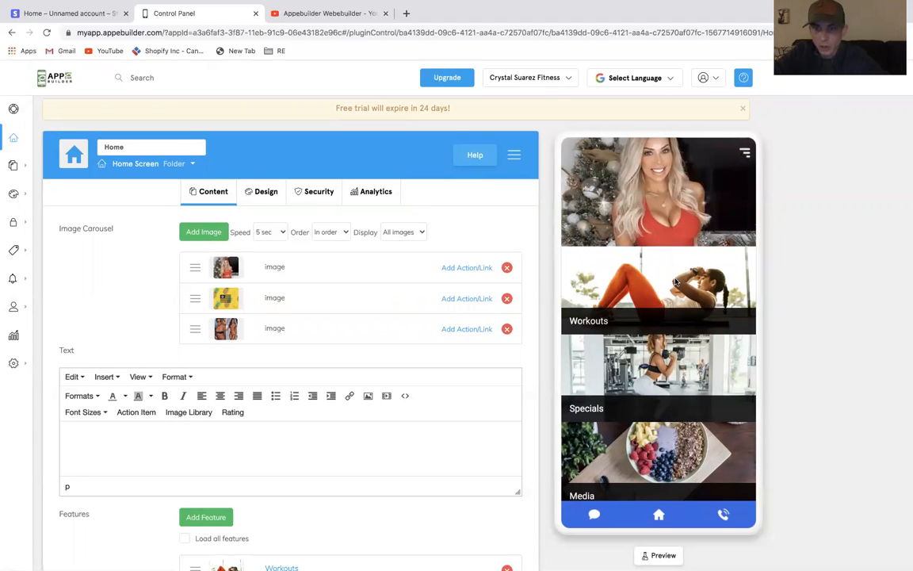
scroll(704, 364, "down", 5)
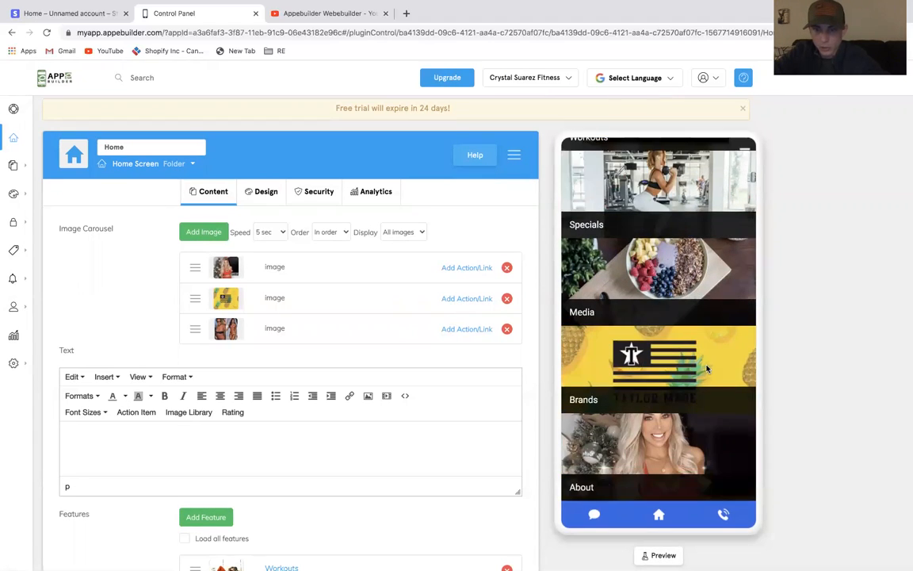
left_click(675, 477)
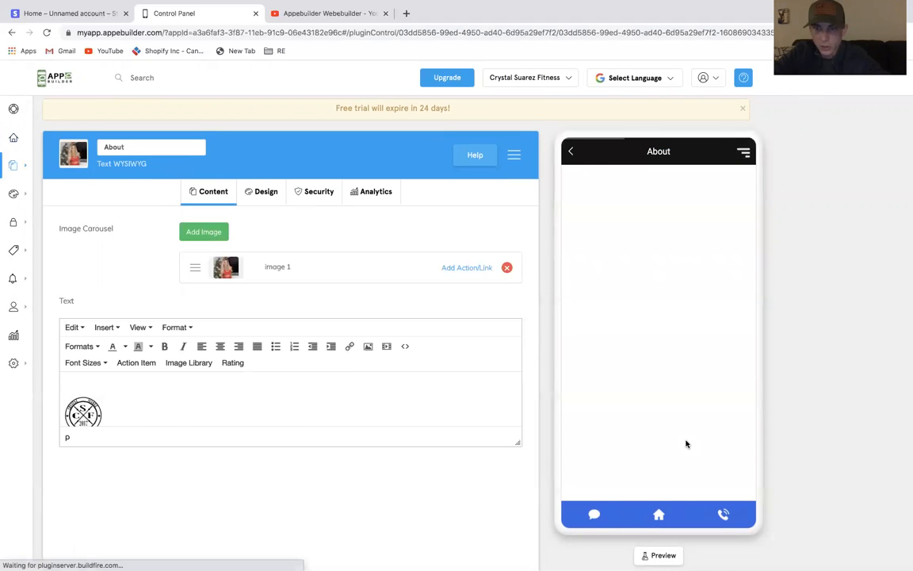
scroll(686, 443, "down", 2)
scroll(685, 442, "up", 2)
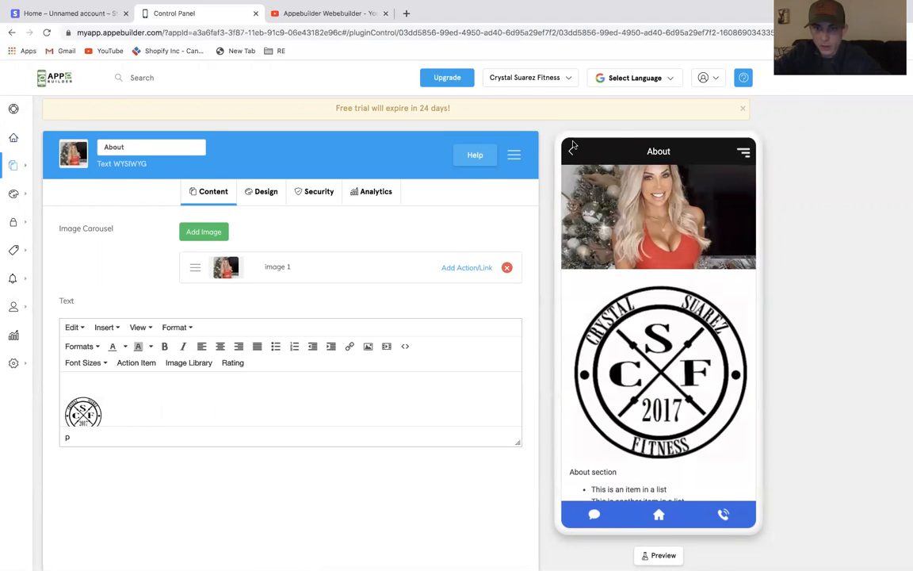
left_click(572, 149)
left_click(654, 404)
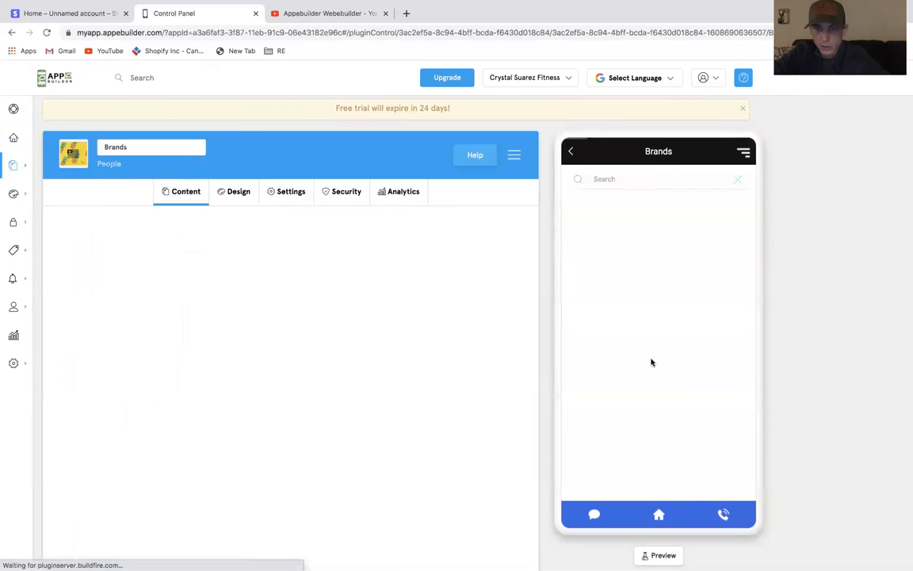
left_click(653, 339)
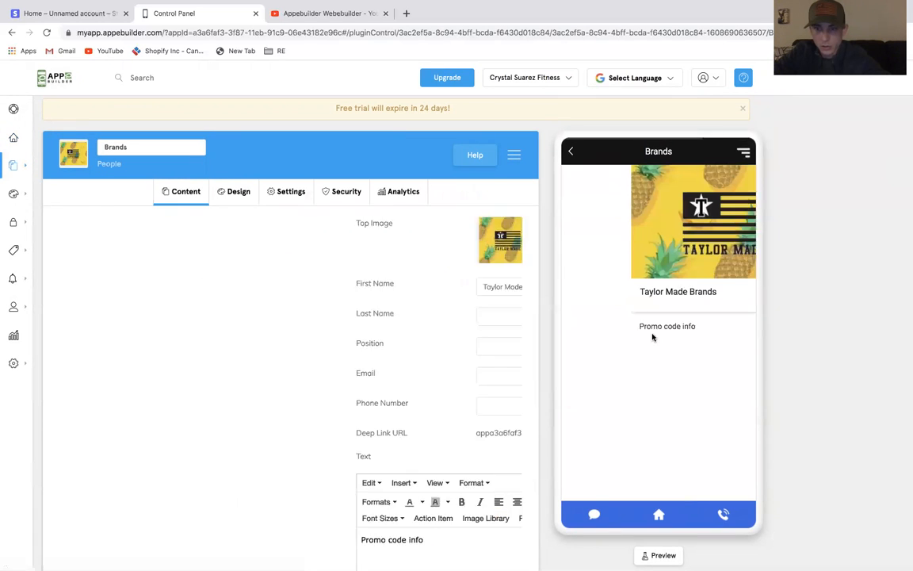
left_click(570, 151)
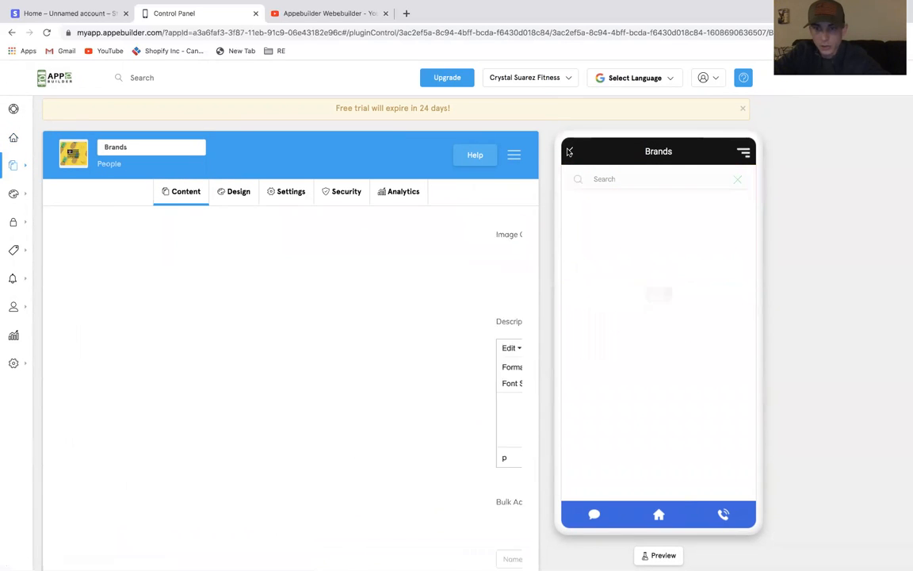
left_click(570, 151)
left_click(622, 296)
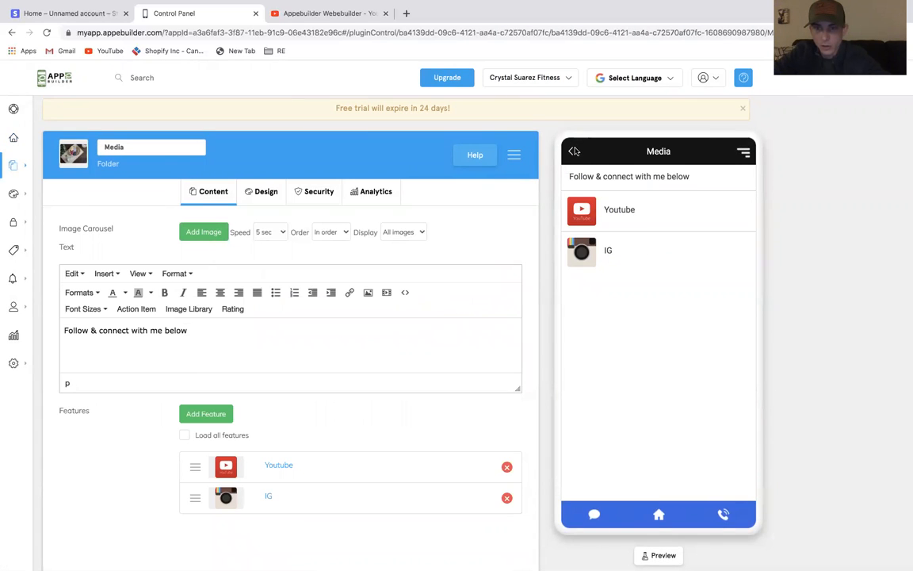
left_click(569, 152)
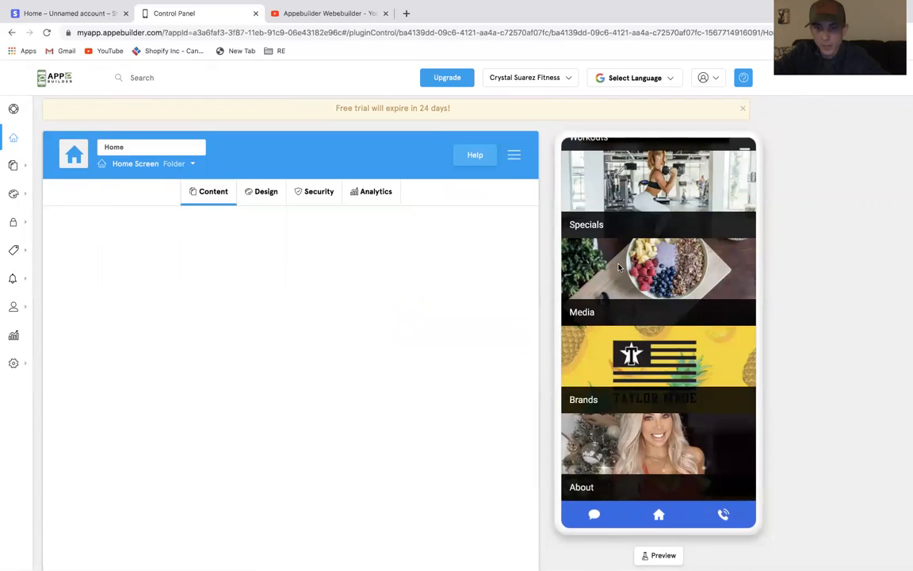
Add the Christmas red-dress photo from My Images to the Media folder's image carousel twice
left_click(647, 281)
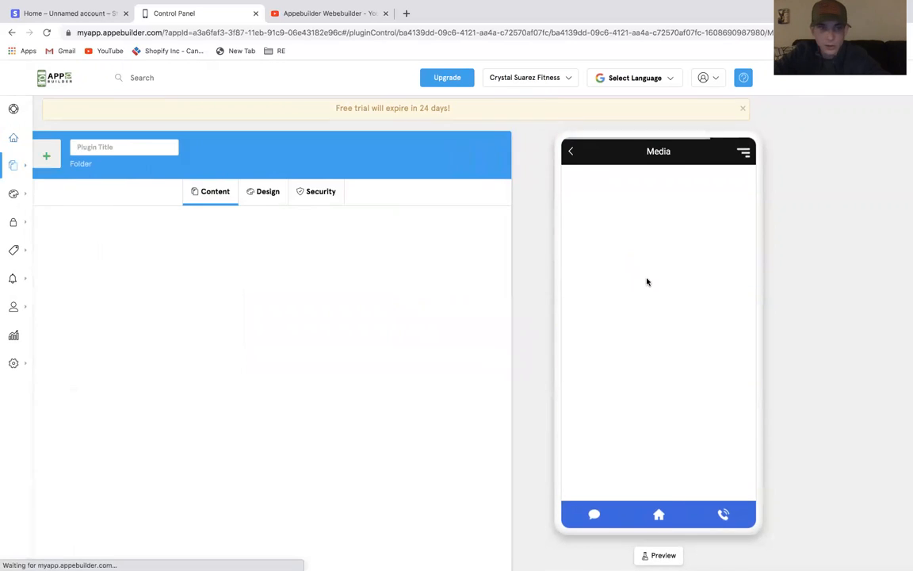
left_click(203, 232)
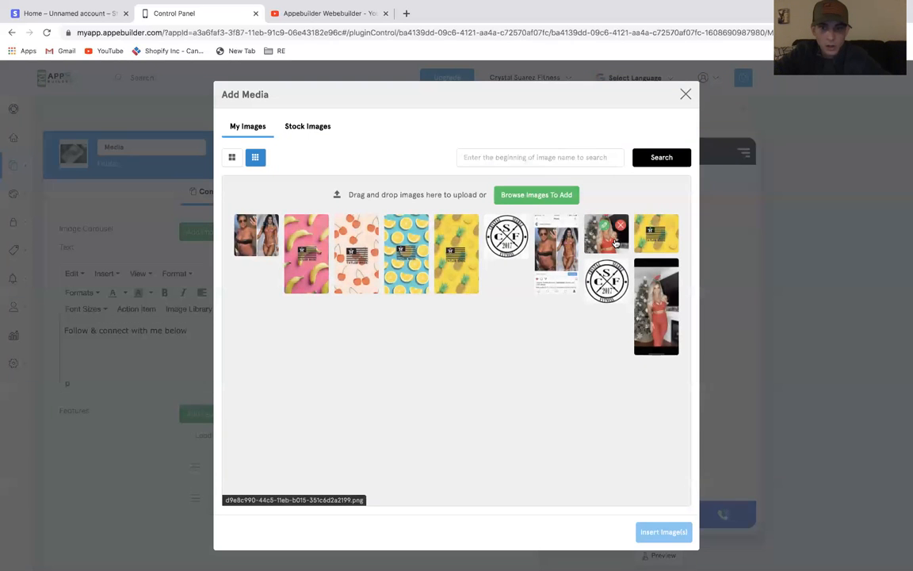
left_click(636, 310)
left_click(663, 532)
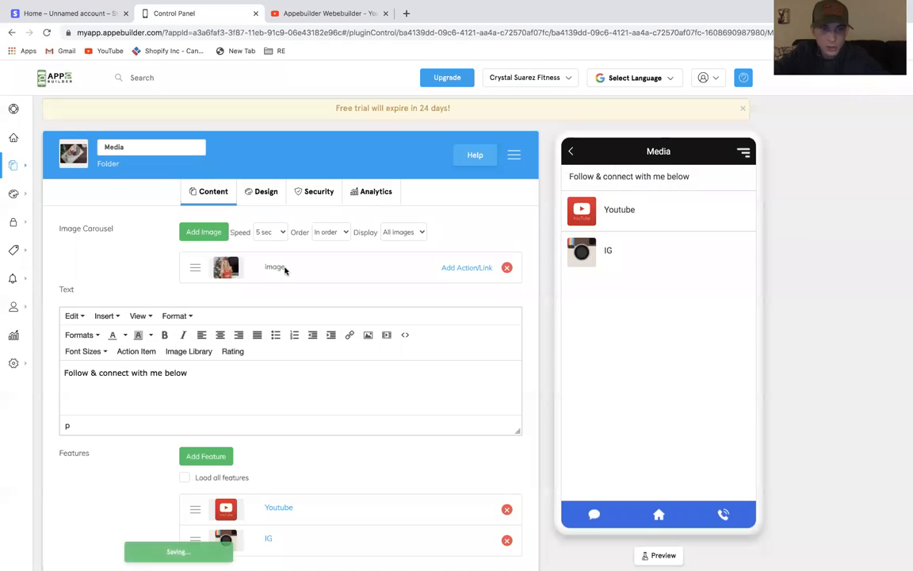
left_click(218, 232)
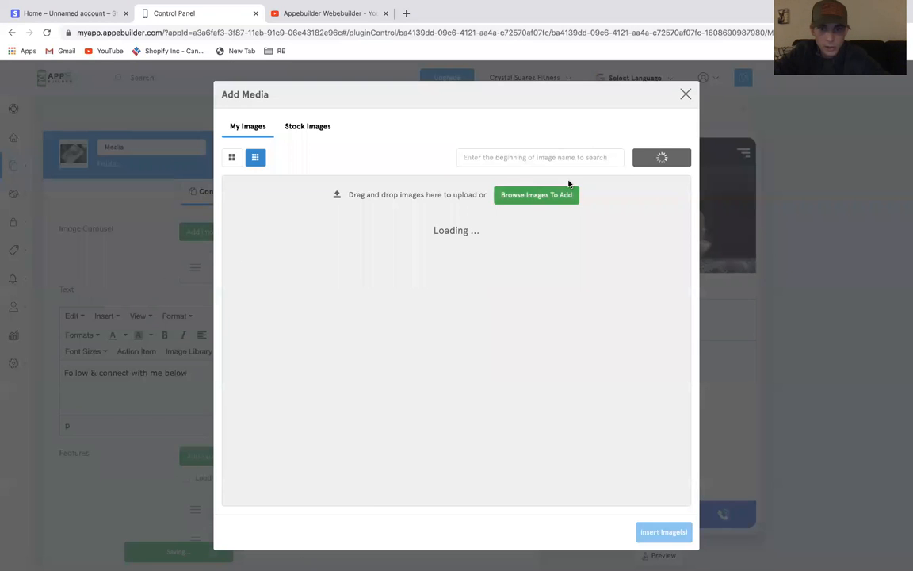
left_click(606, 234)
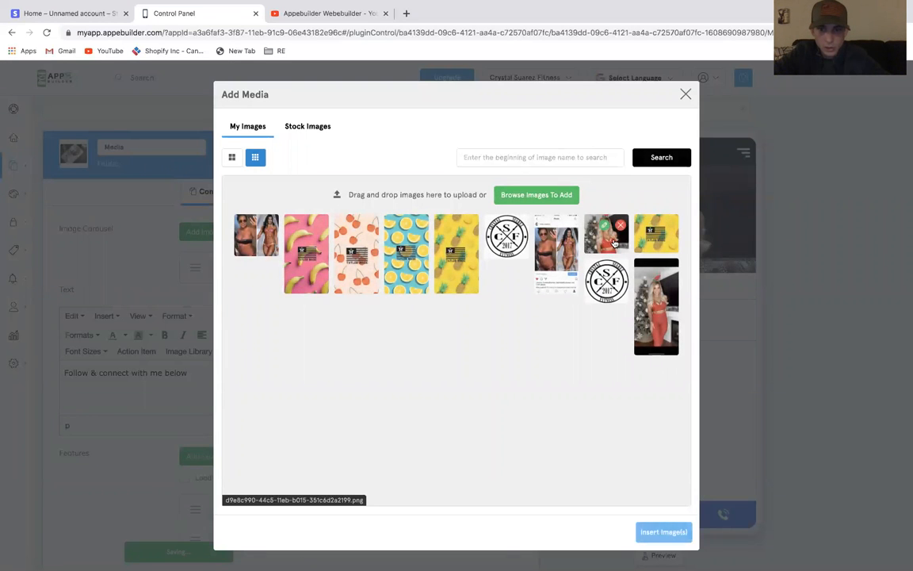
left_click(674, 532)
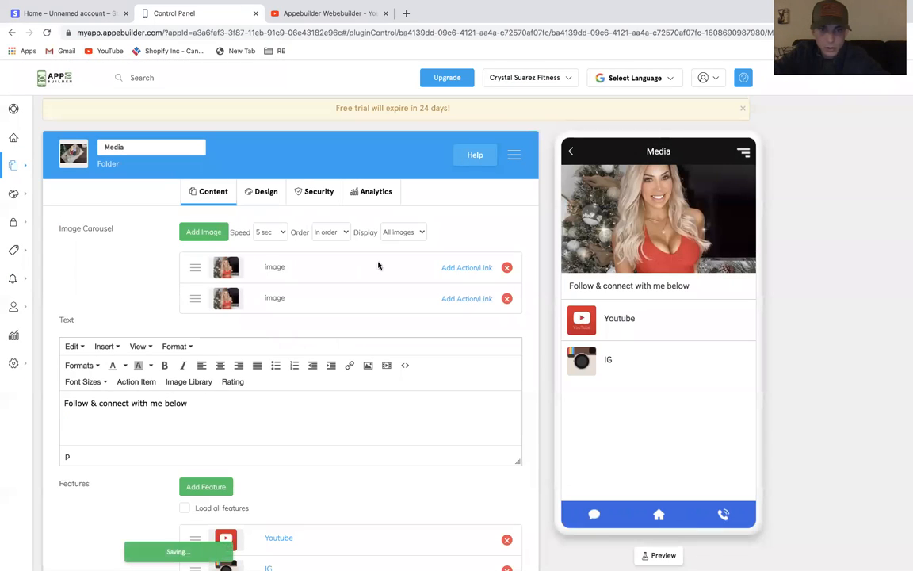
Replace the first Media carousel image with the yellow Taylor Made pineapple image from My Images
left_click(475, 268)
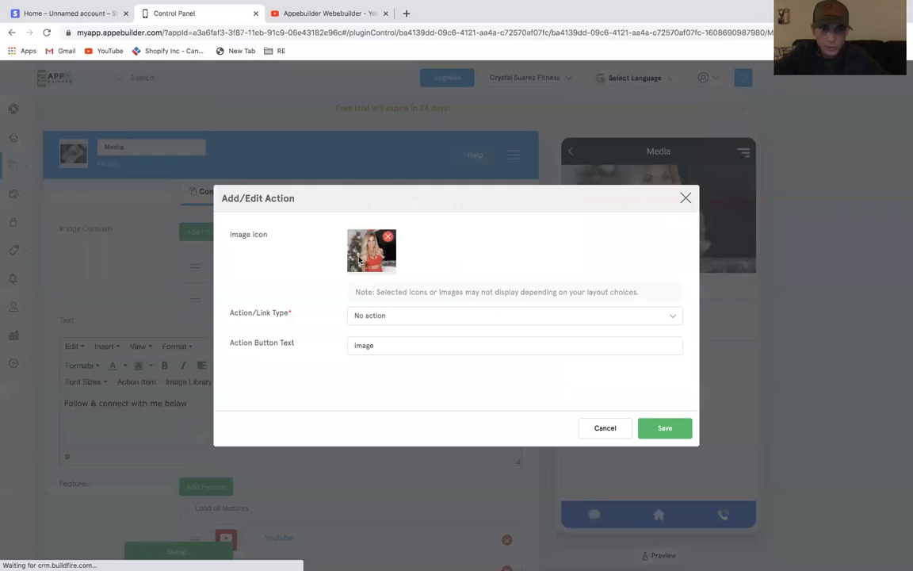
left_click(371, 249)
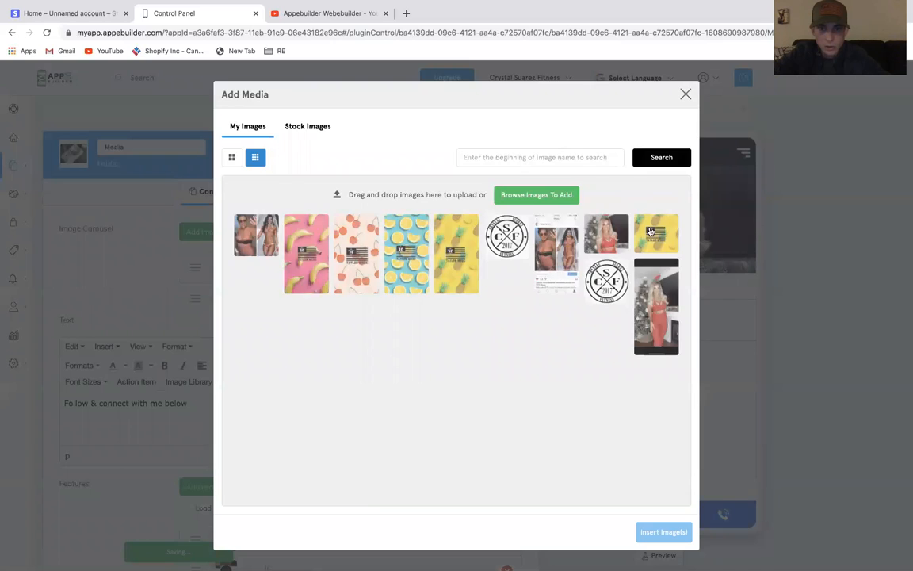
left_click(650, 232)
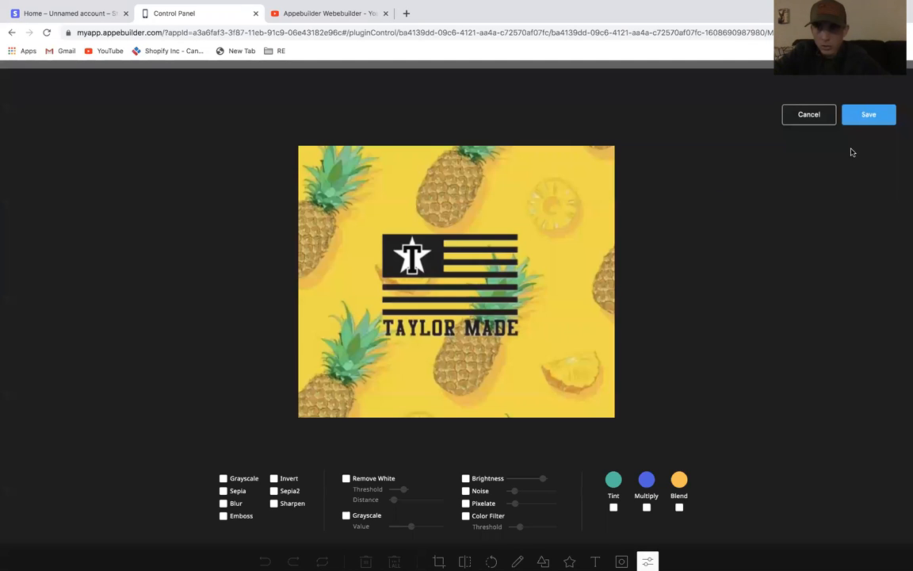
left_click(826, 122)
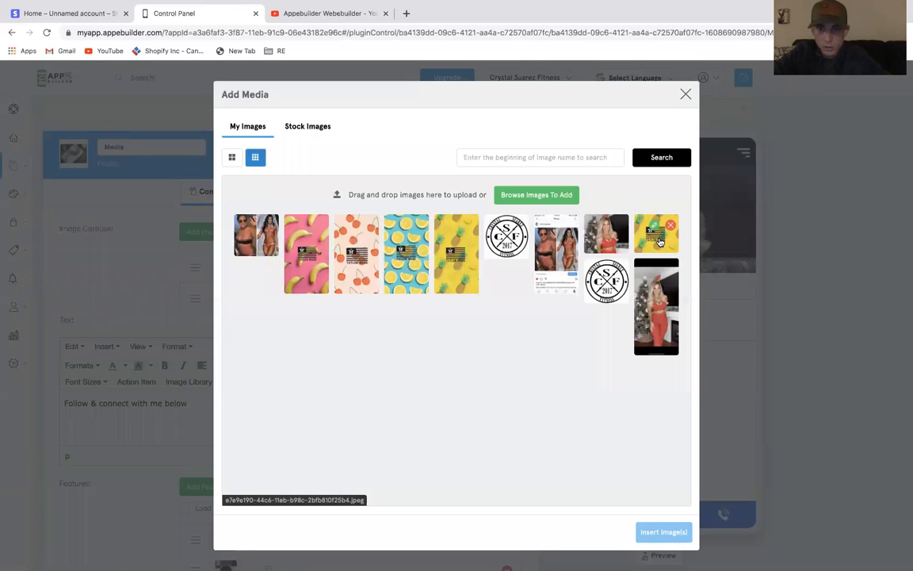
left_click(686, 536)
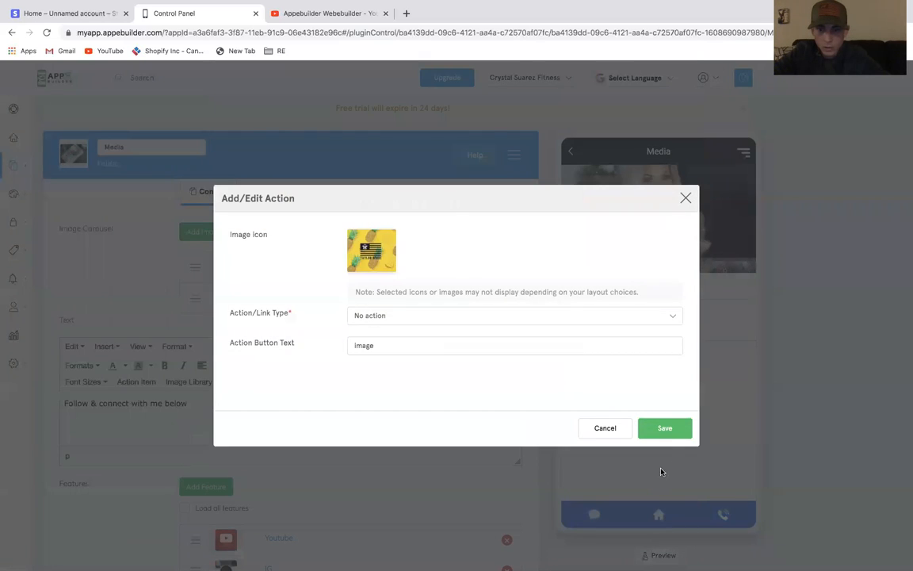
left_click(676, 429)
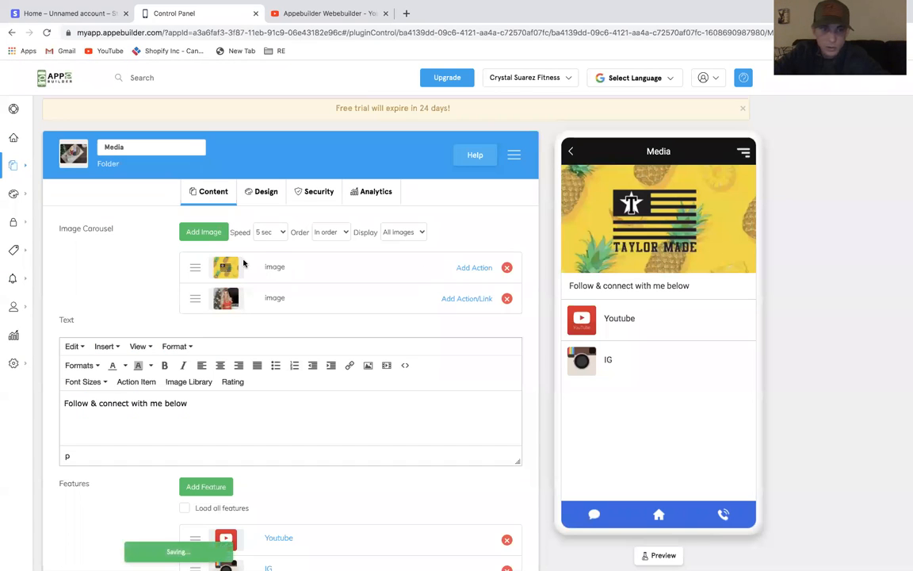
Add the two-bikini photo to the Media carousel and move the Taylor Made image to the end of the list
left_click(204, 231)
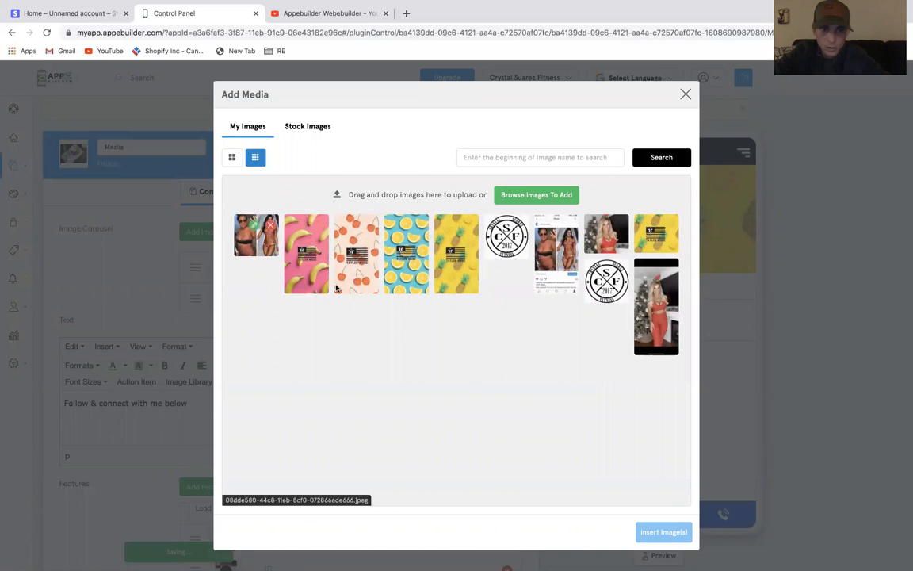
left_click(656, 232)
left_click(663, 532)
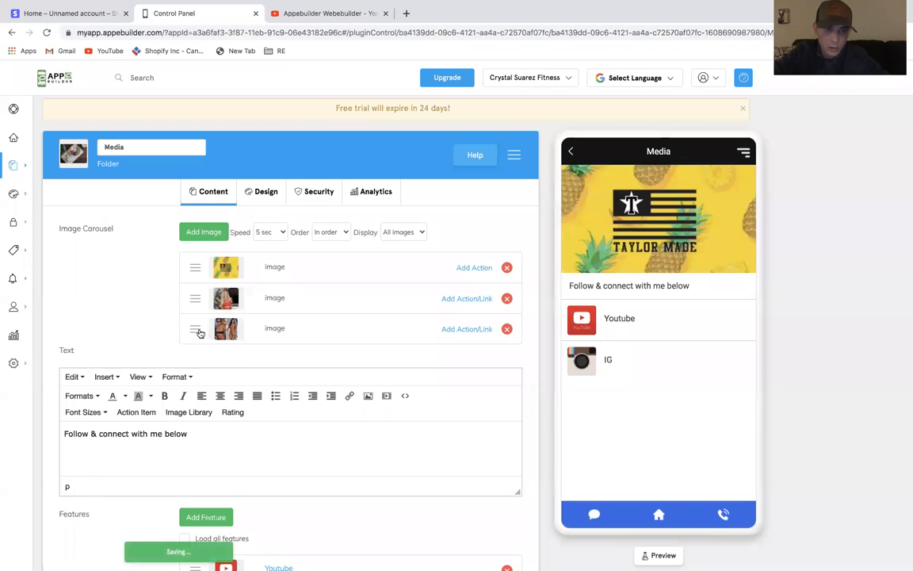
left_click_drag(200, 263, 197, 319)
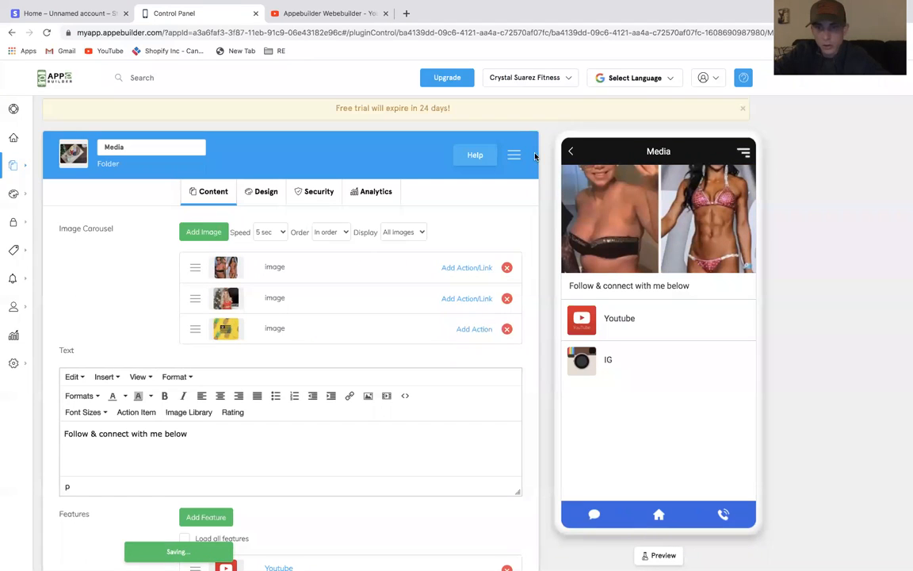
Preview the home screen and reopen the Media folder in the app preview
left_click(571, 152)
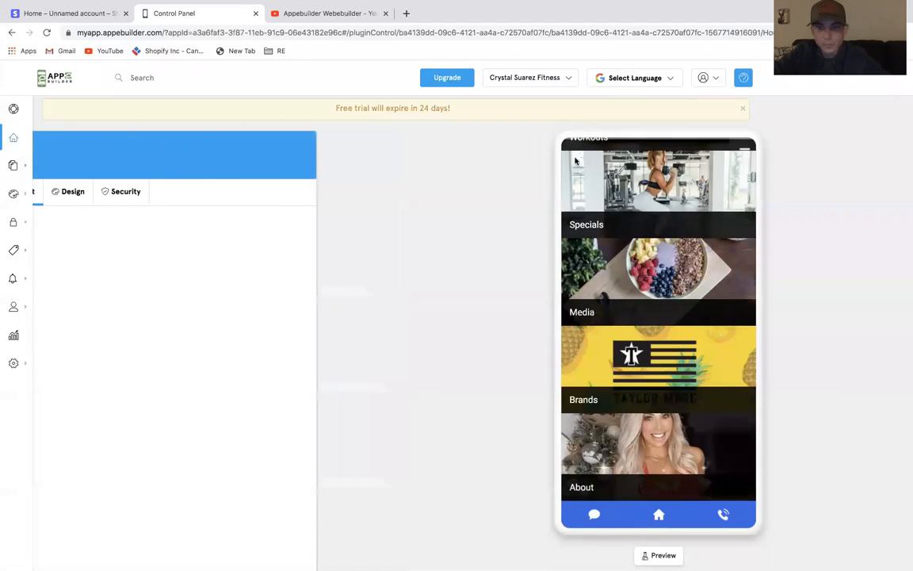
left_click(650, 286)
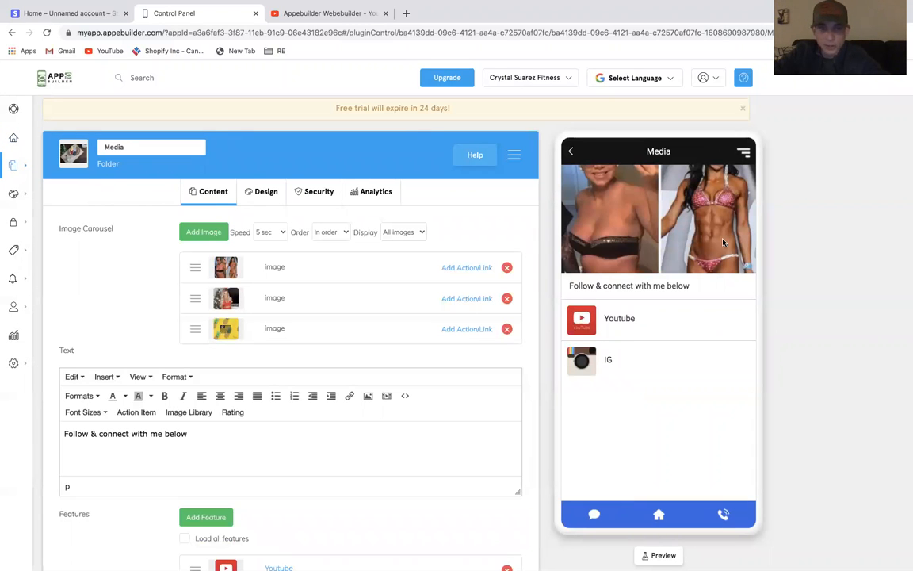
left_click(573, 153)
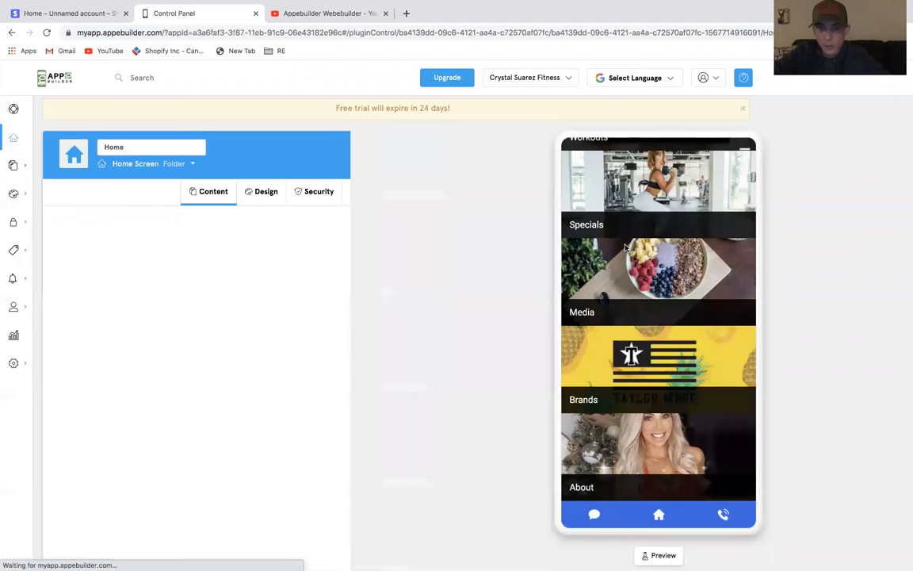
left_click(649, 287)
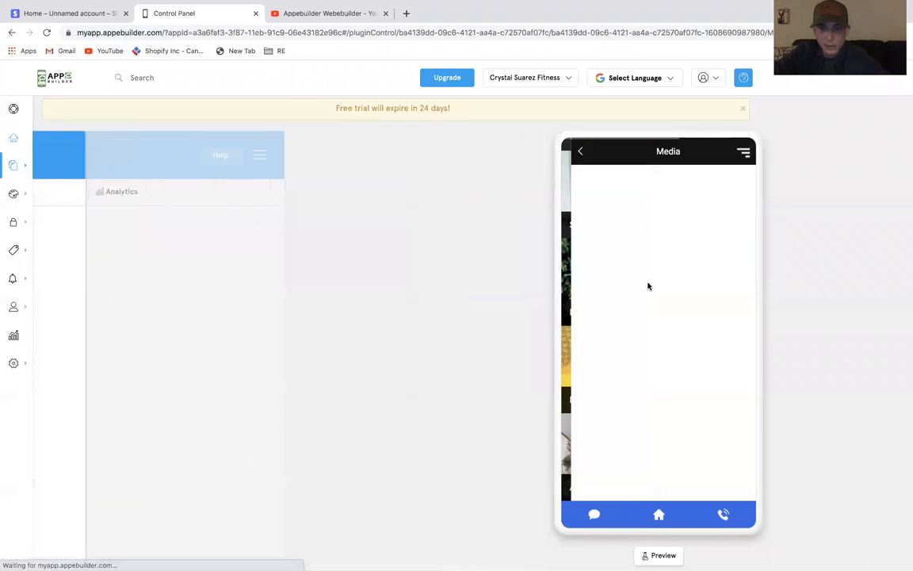
Create a new Image Gallery feature titled "Gallary"
left_click(219, 471)
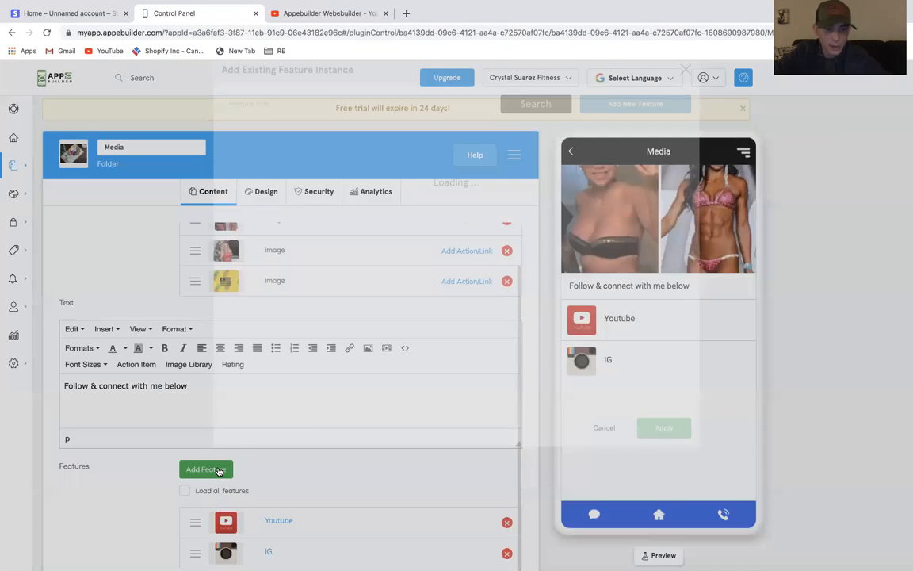
left_click(614, 167)
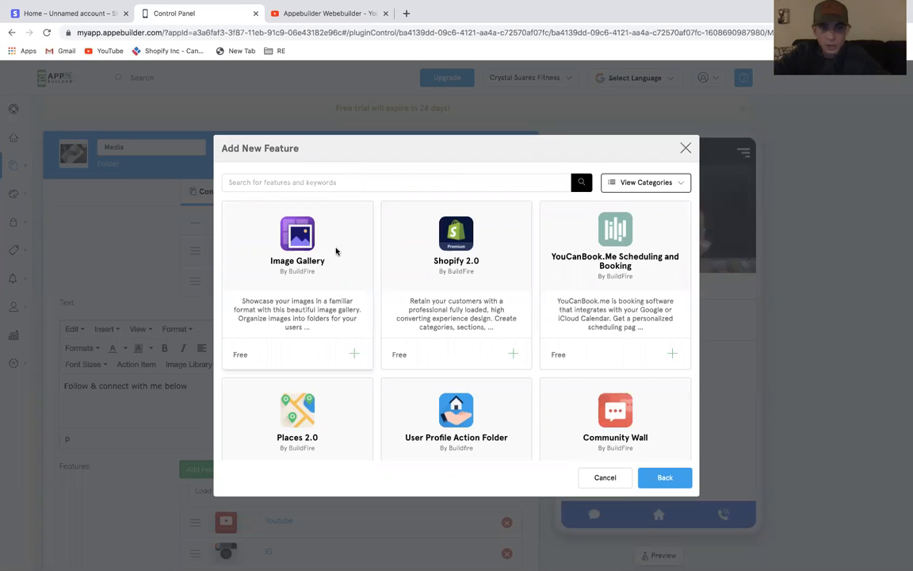
left_click(336, 249)
left_click(644, 181)
left_click(459, 310)
type("Galla")
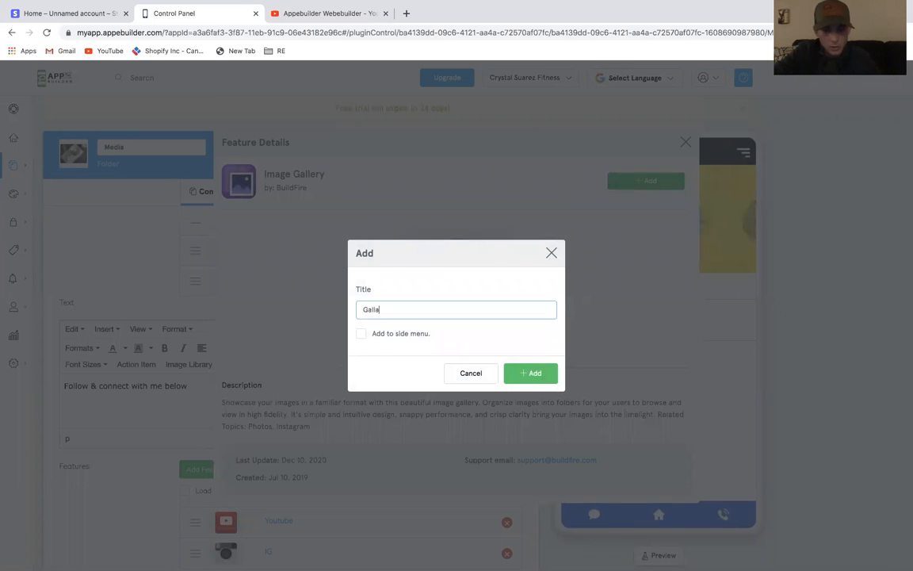
left_click(516, 374)
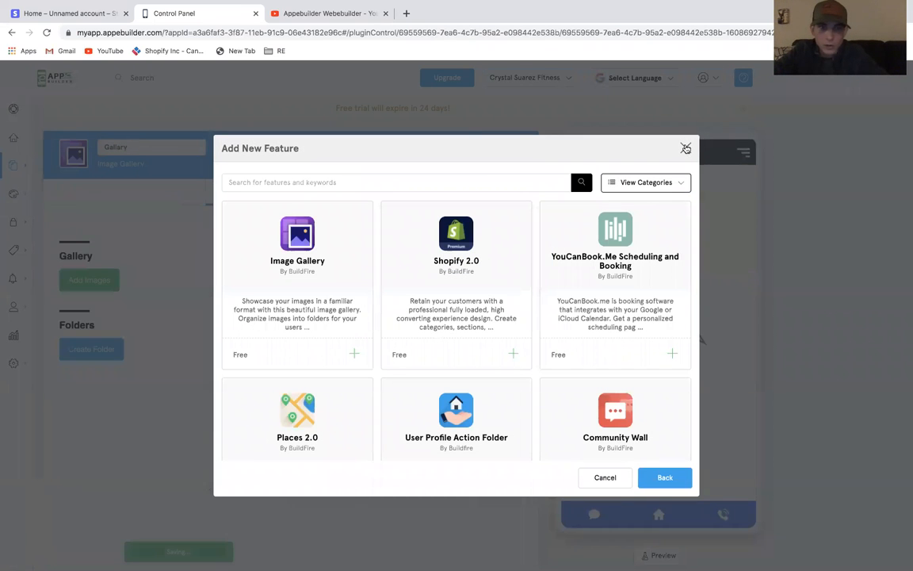
left_click(685, 148)
Set the Gallary feature's icon to the Christmas red-dress photo from My Images
left_click(68, 162)
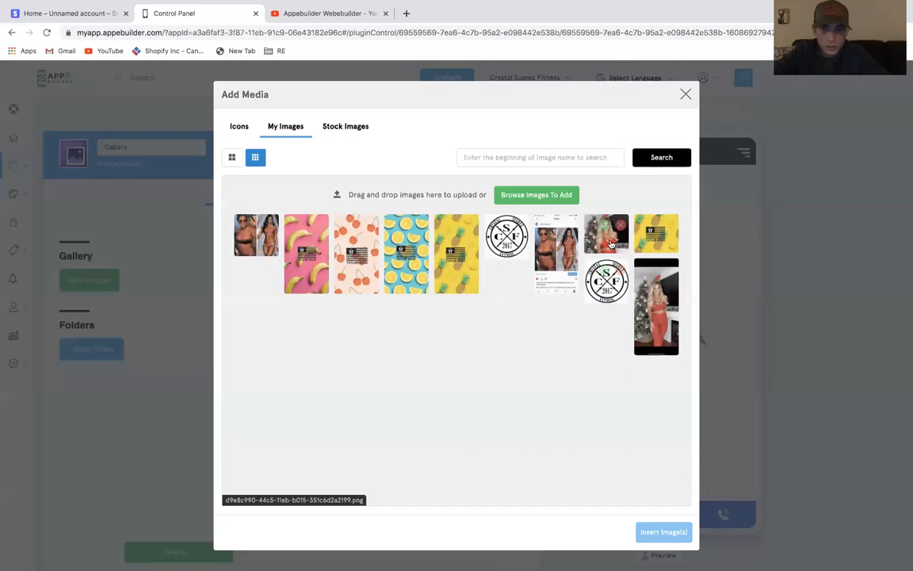
left_click(612, 246)
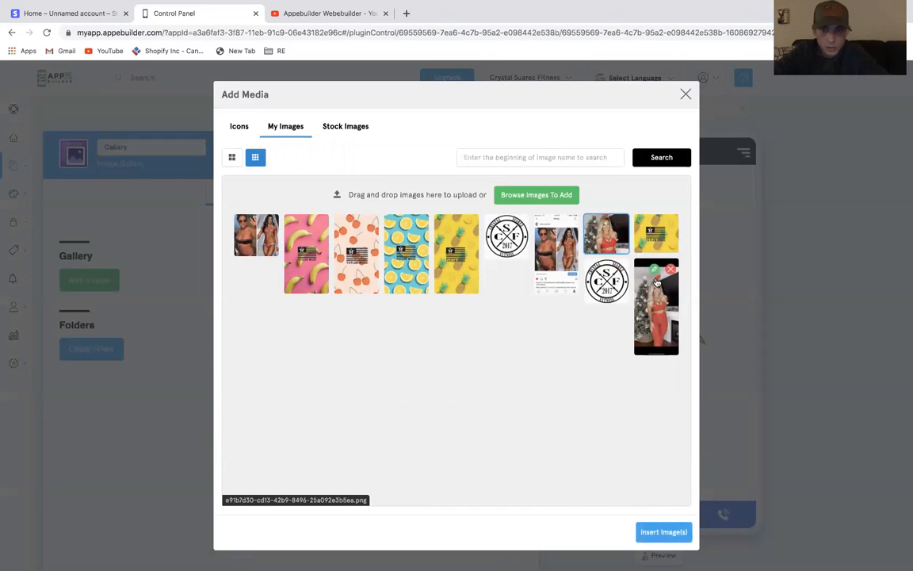
left_click(658, 539)
Add the red-dress, two-bikini and Taylor Made images to the Gallary image gallery
left_click(104, 288)
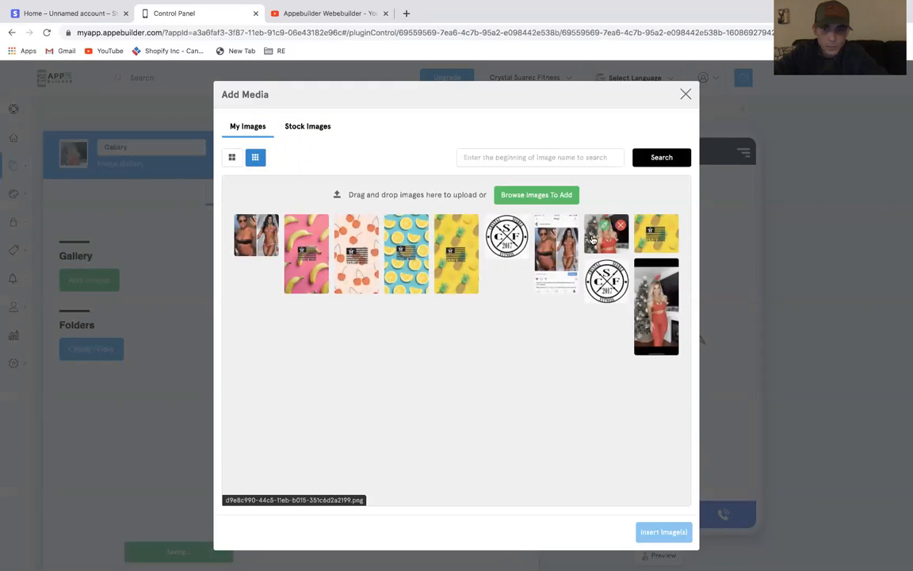
left_click(593, 239)
left_click(268, 250)
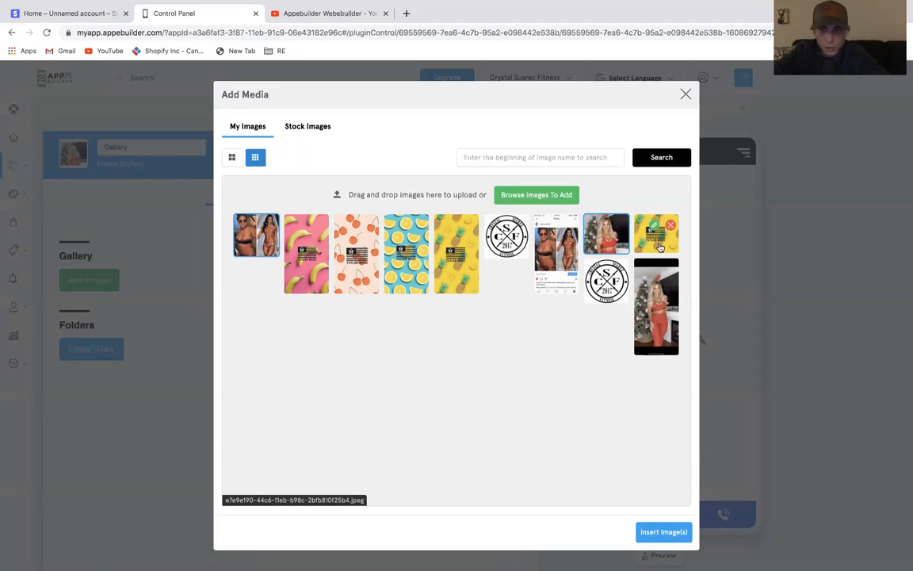
left_click(659, 535)
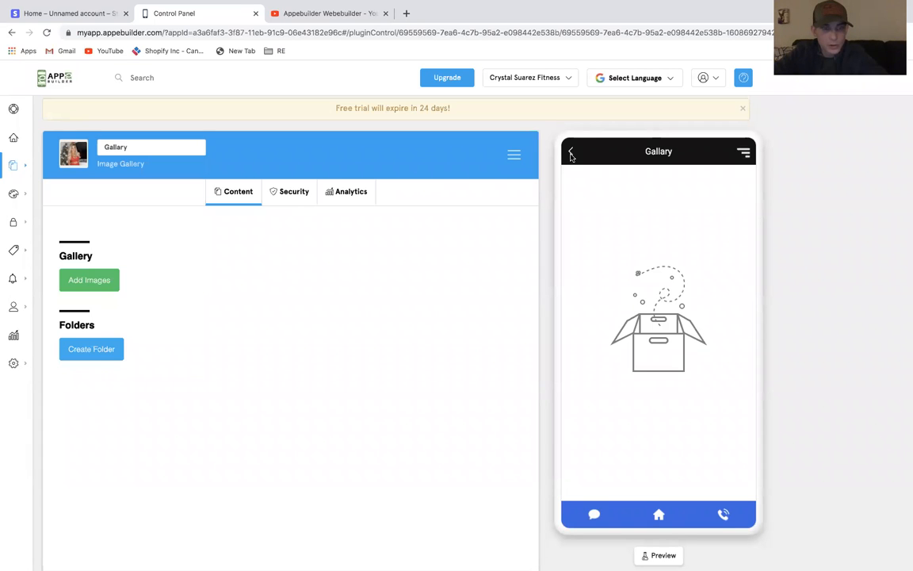
left_click(115, 281)
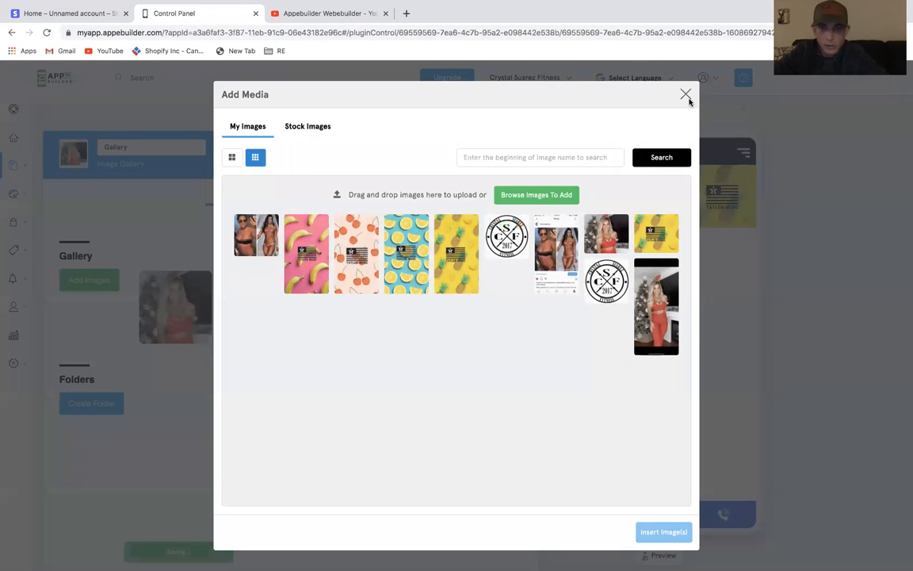
left_click(687, 96)
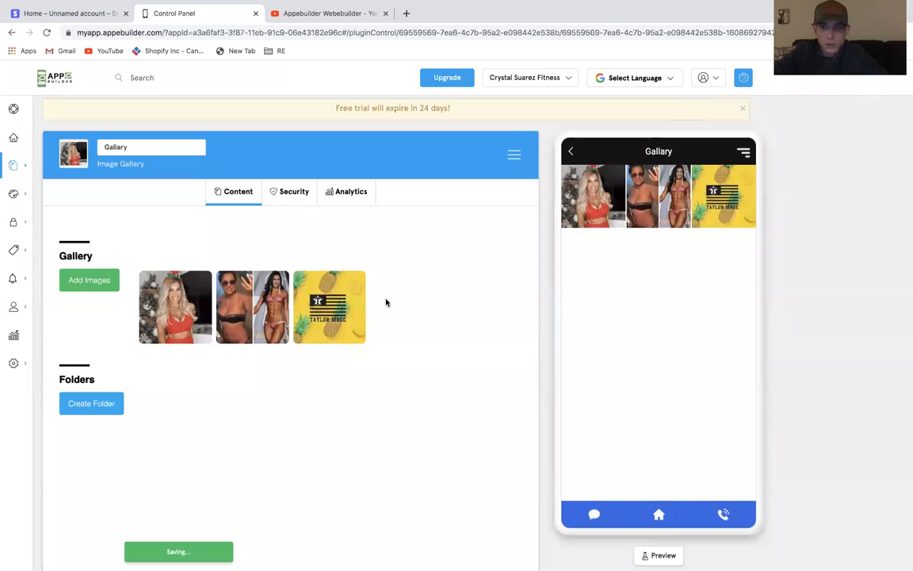
Add the existing Gallary feature to the Media folder's feature list
left_click(571, 154)
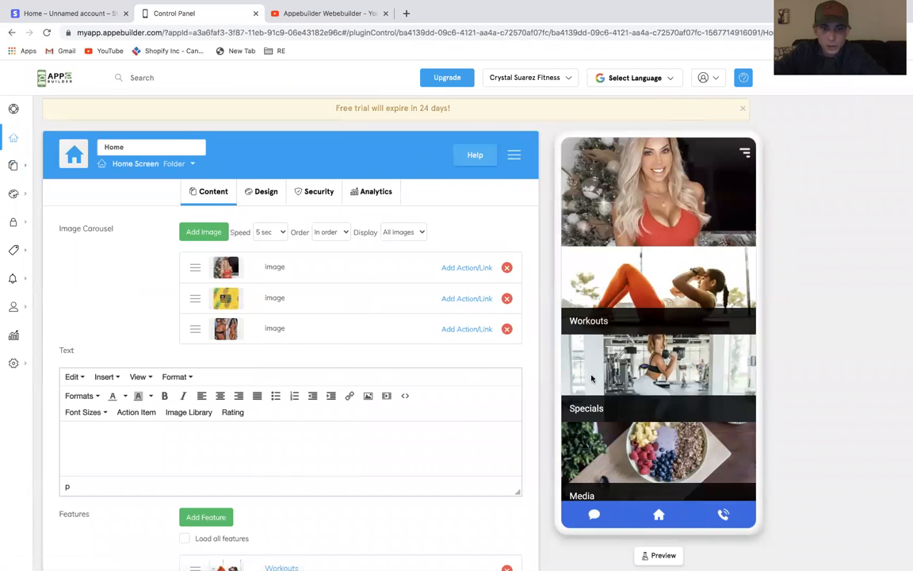
scroll(600, 305, "down", 2)
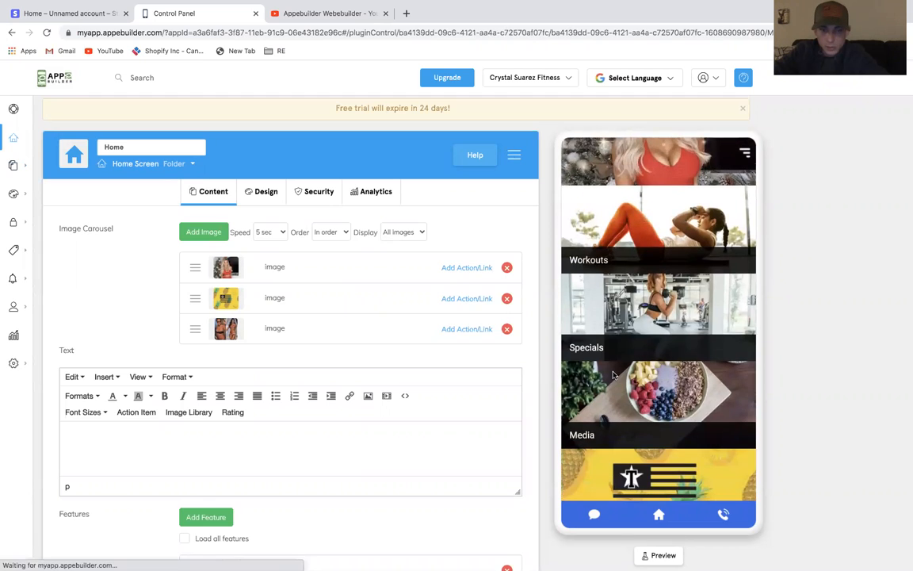
left_click(613, 375)
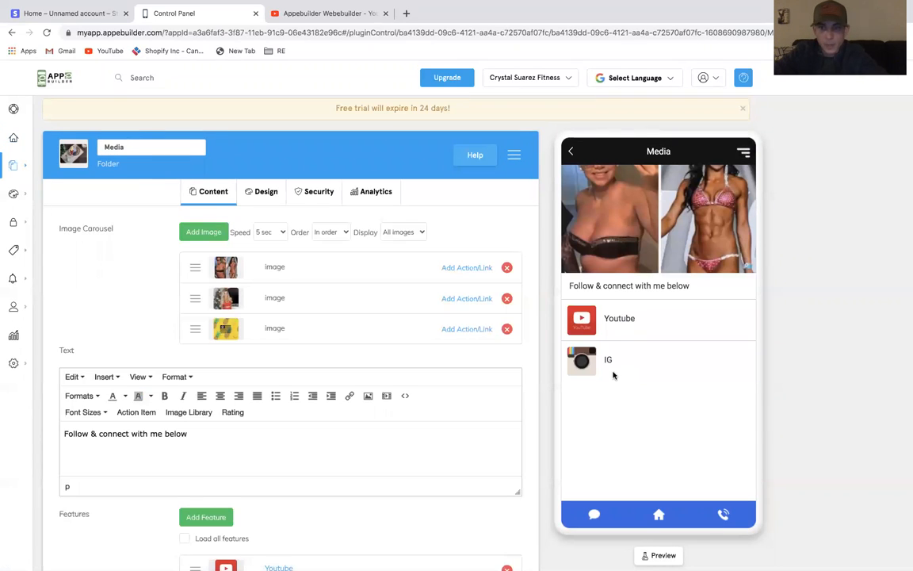
scroll(368, 445, "down", 1)
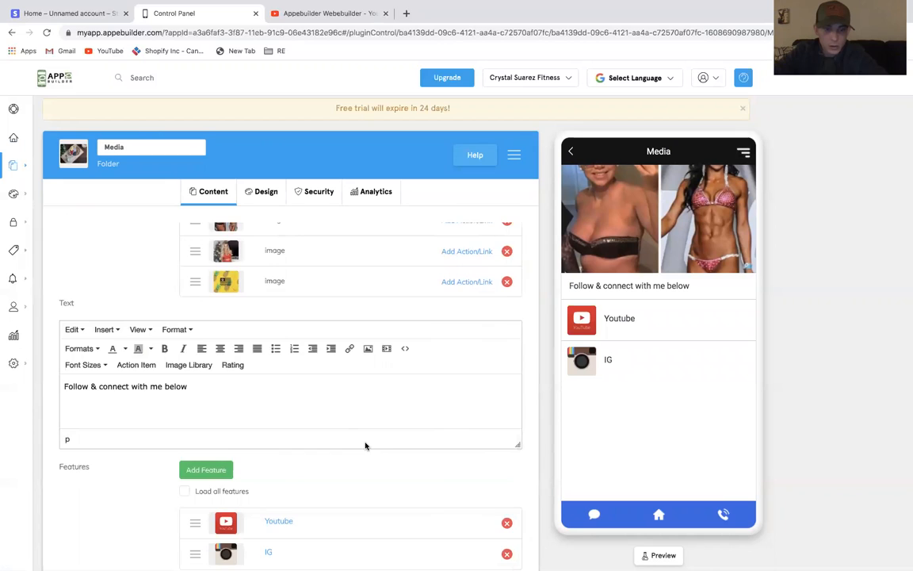
scroll(365, 446, "up", 1)
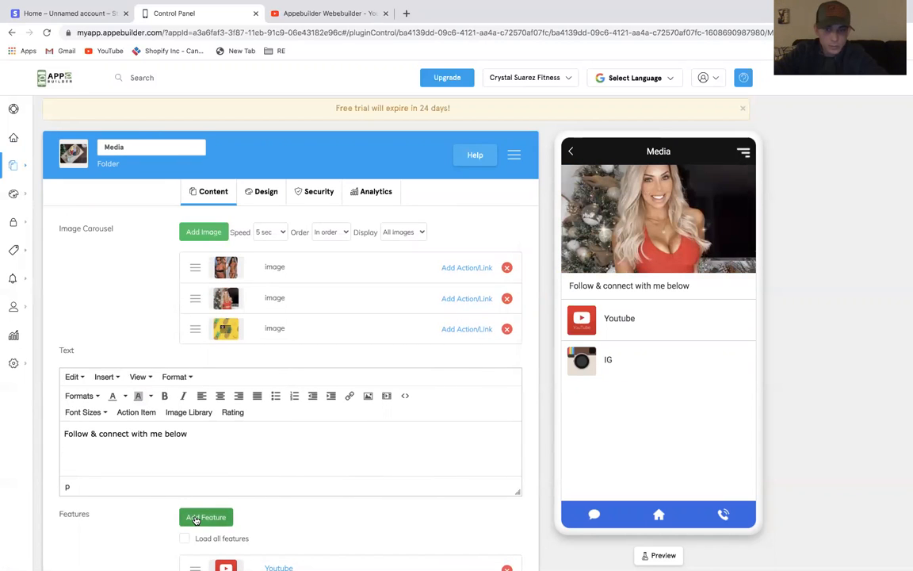
left_click(196, 519)
scroll(380, 372, "down", 5)
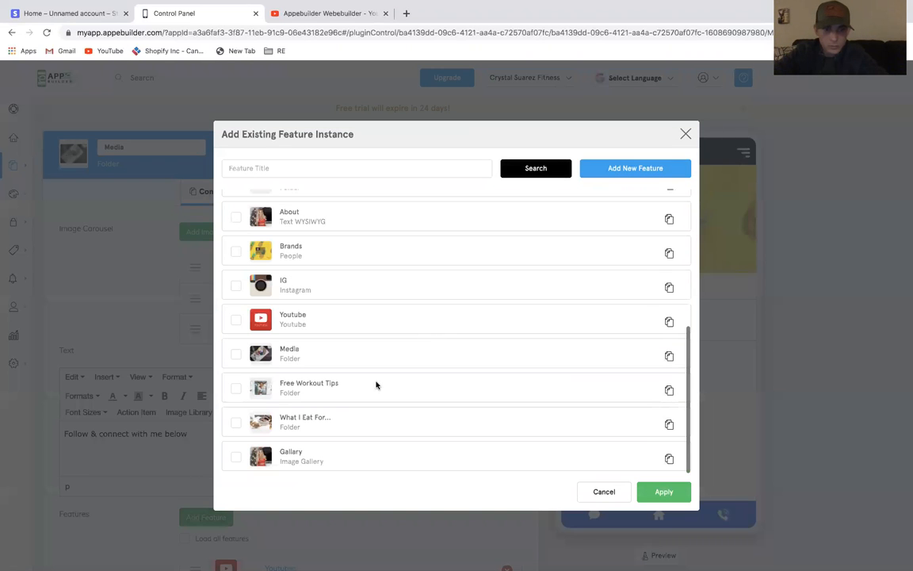
left_click(325, 461)
left_click(646, 491)
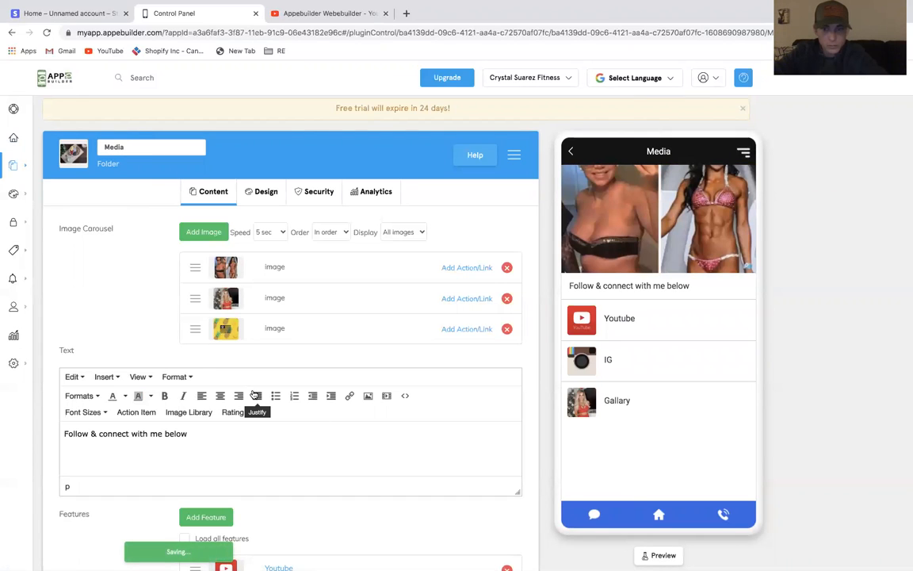
Review the Media folder's features and open the Specials folder from the home screen preview
scroll(328, 422, "down", 2)
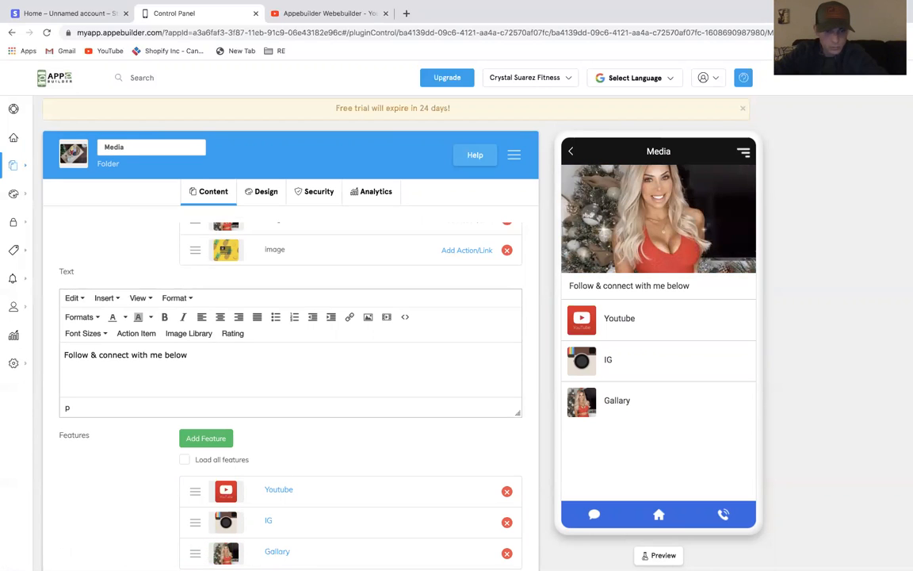
key("super+a")
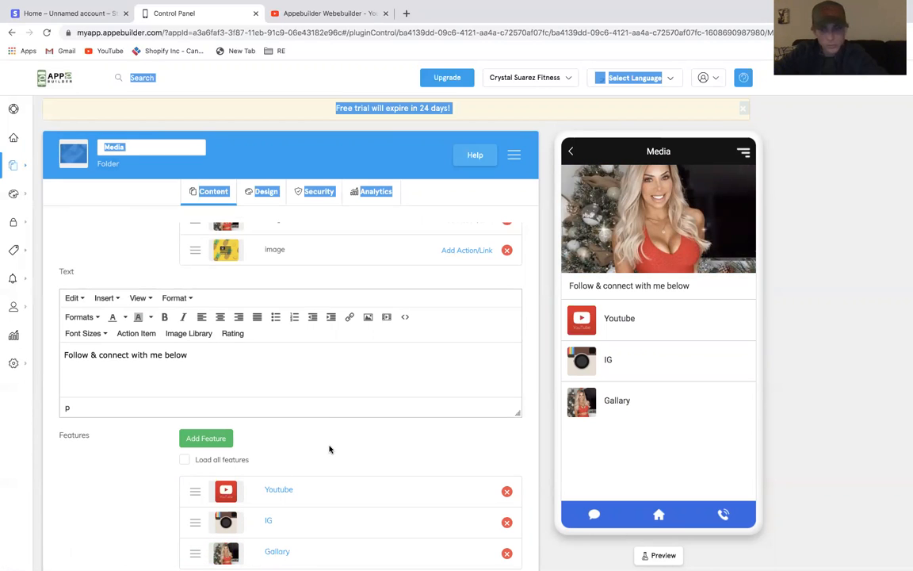
left_click(571, 150)
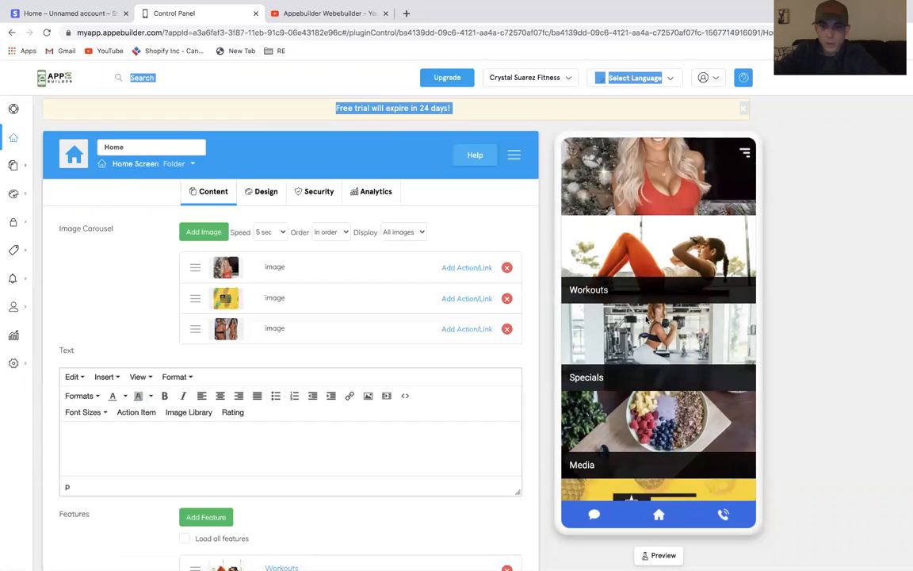
left_click(647, 340)
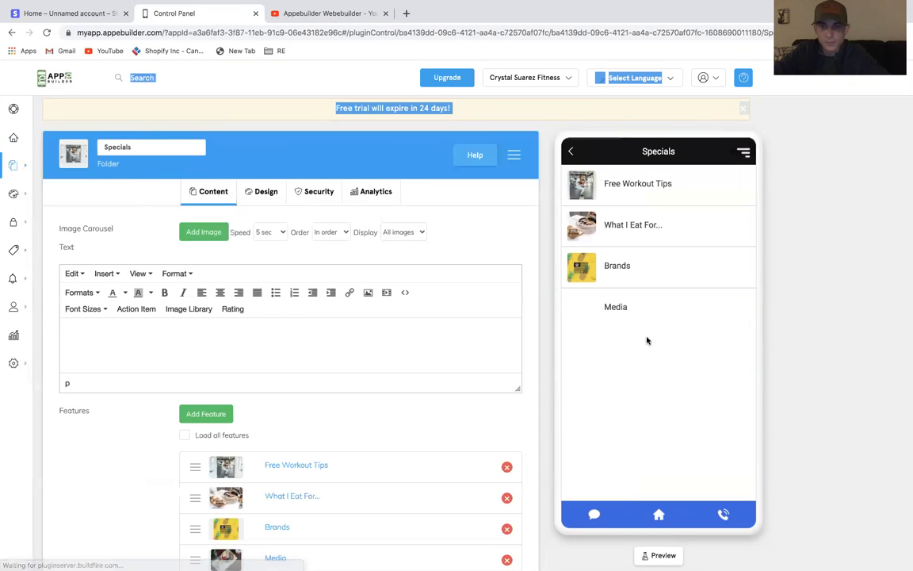
Return from the Specials folder to the home screen in the preview and open the app's side menu
left_click(633, 185)
left_click(573, 152)
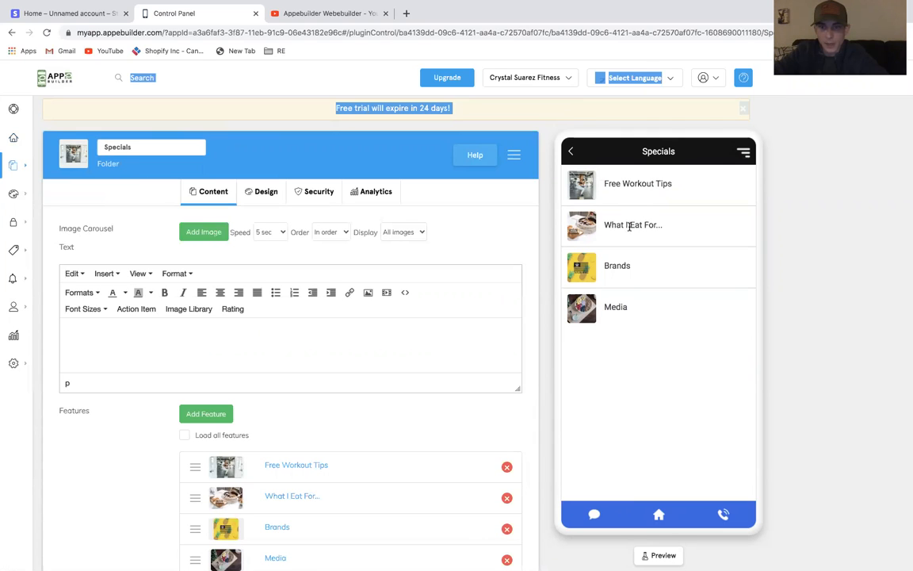
left_click(573, 153)
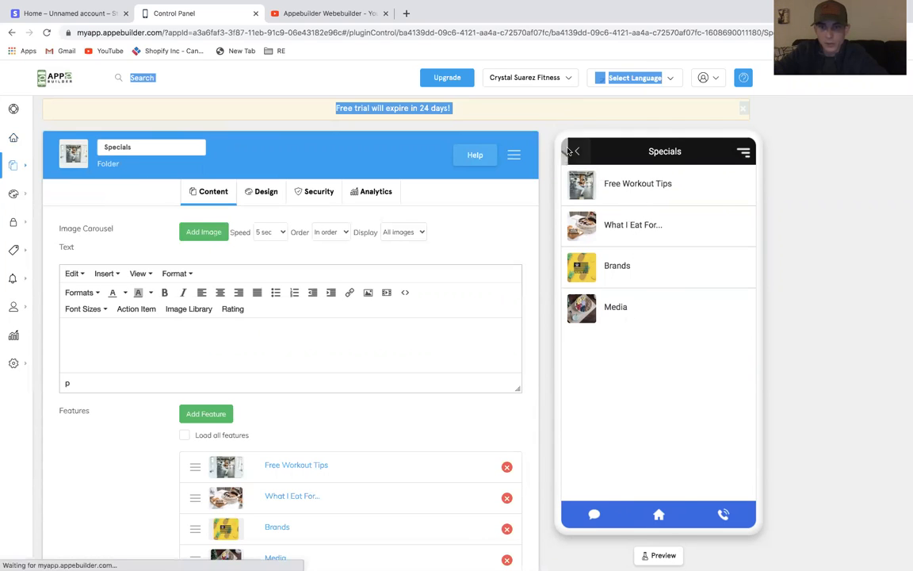
scroll(618, 392, "up", 1)
scroll(617, 391, "down", 3)
scroll(618, 392, "up", 3)
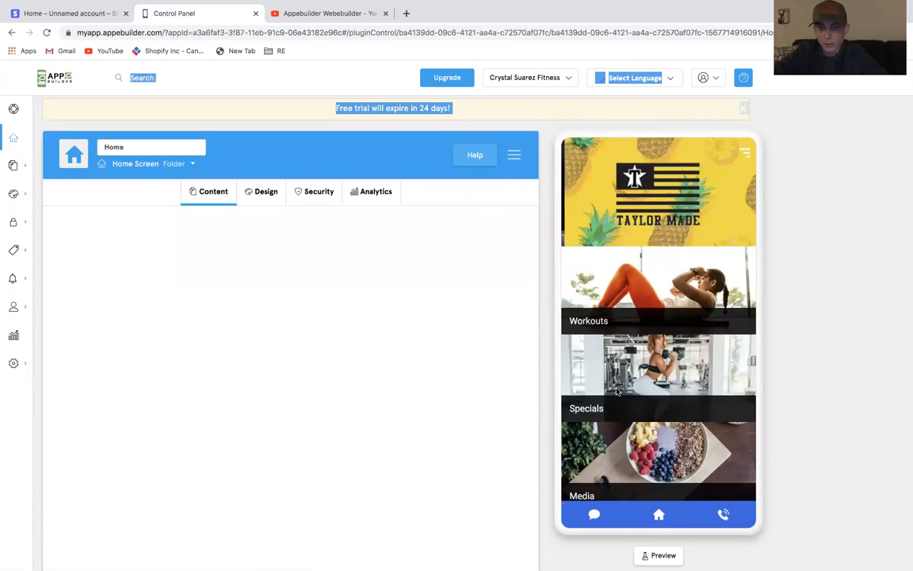
left_click(745, 153)
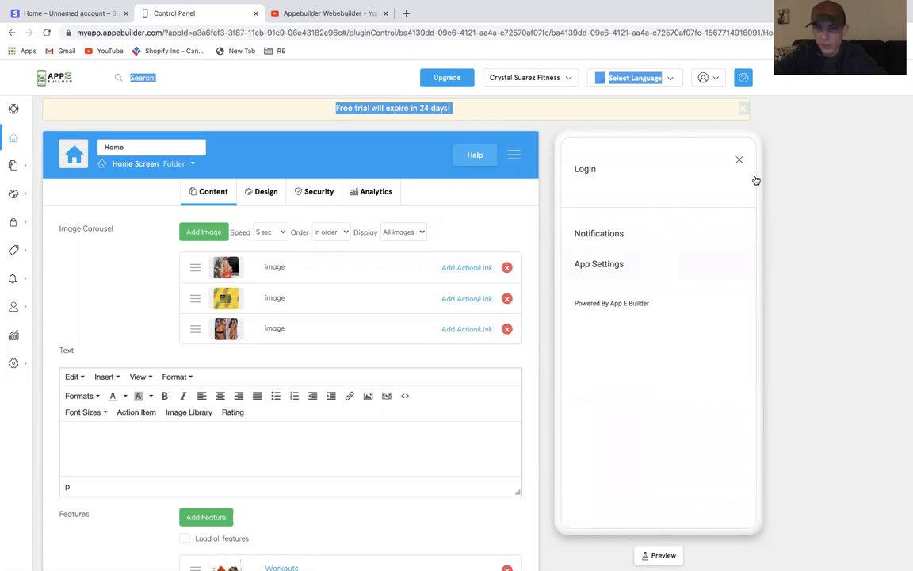
left_click(741, 161)
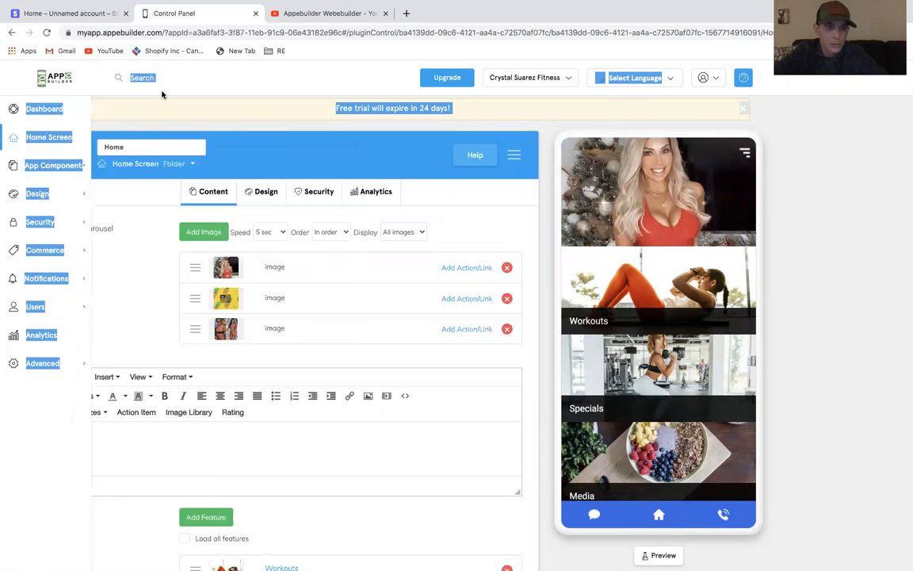
Open the Side Menu configuration from App Components
left_click(162, 93)
mouse_move(24, 138)
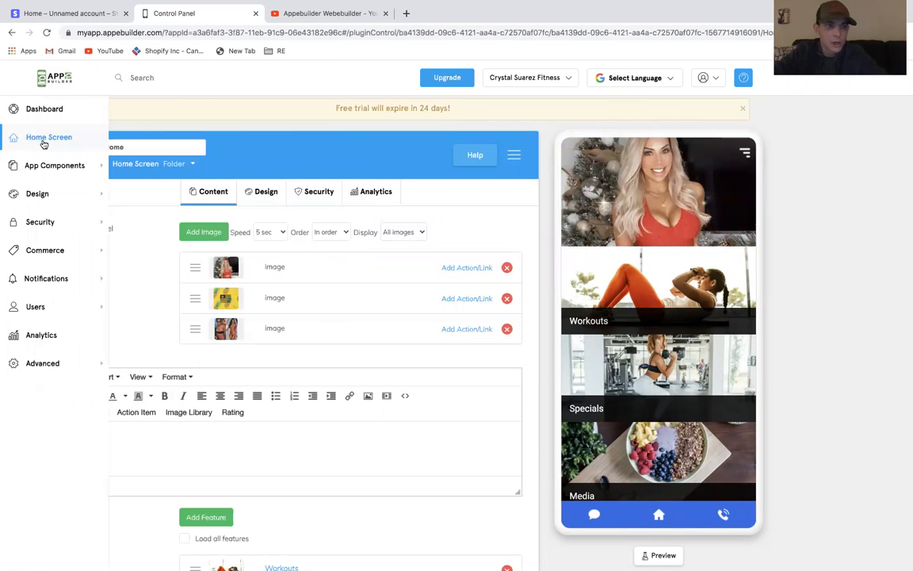
mouse_move(51, 156)
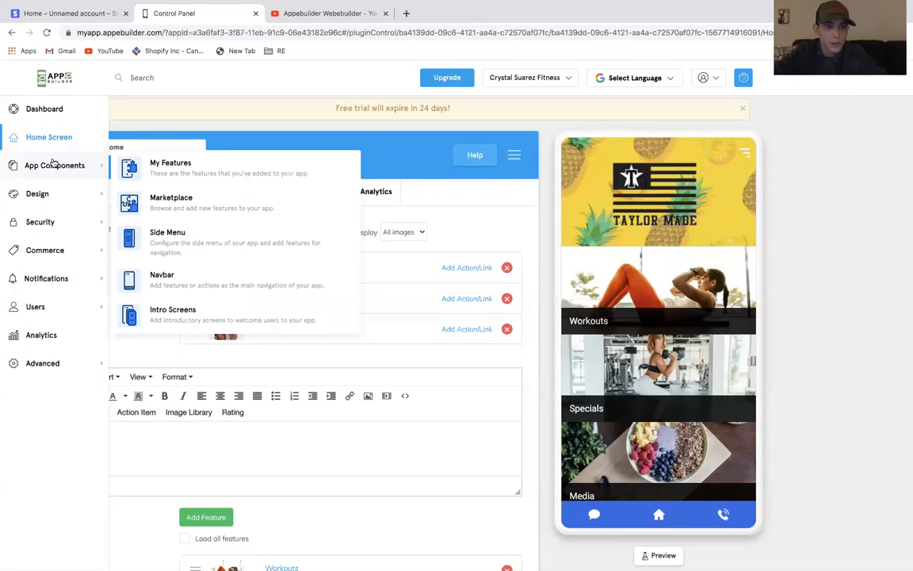
left_click(179, 243)
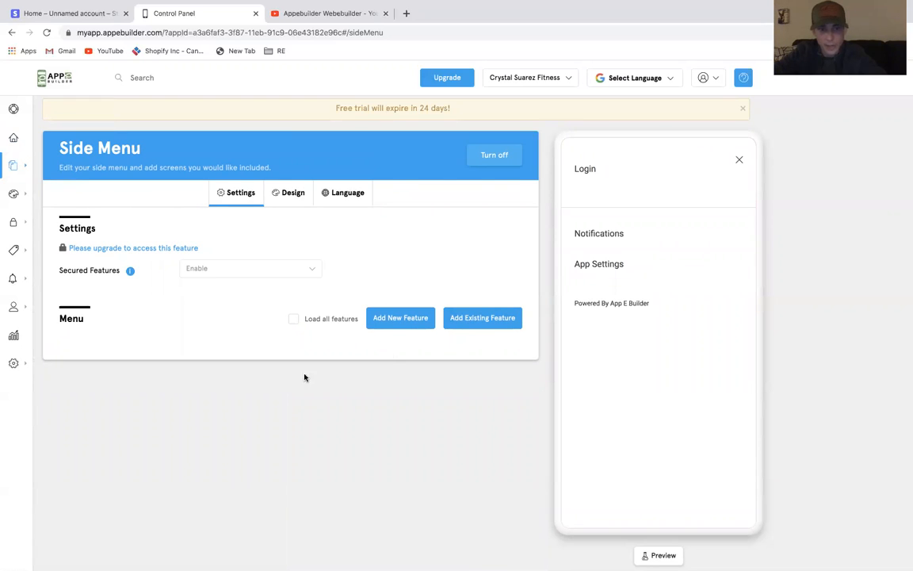
left_click(400, 317)
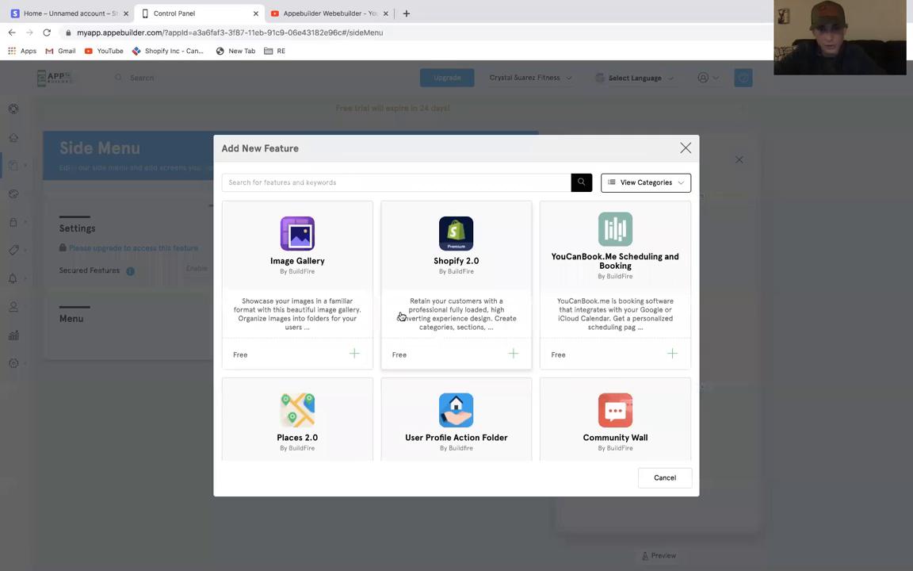
left_click(686, 148)
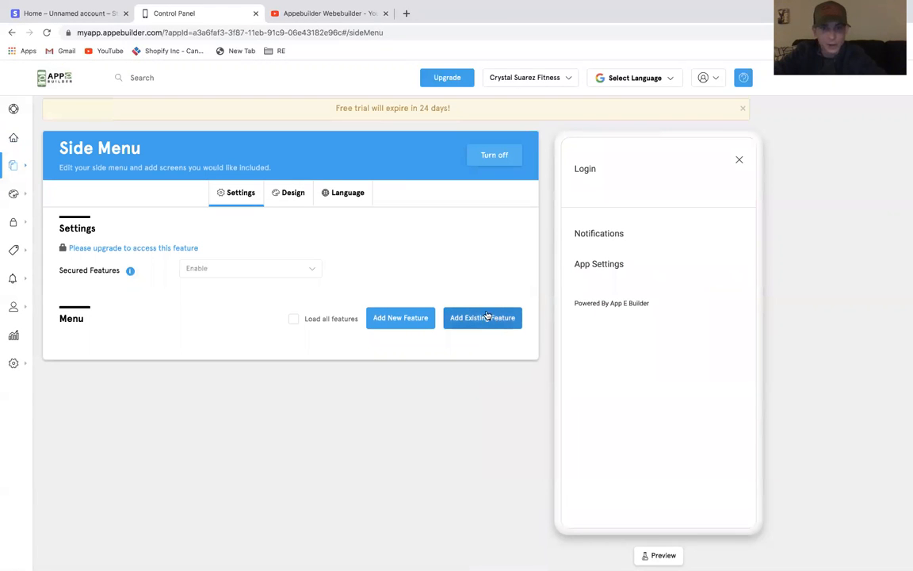
Add the existing Home, Workouts, Specials, About, Brands and Media features to the side menu
left_click(469, 316)
scroll(467, 316, "down", 5)
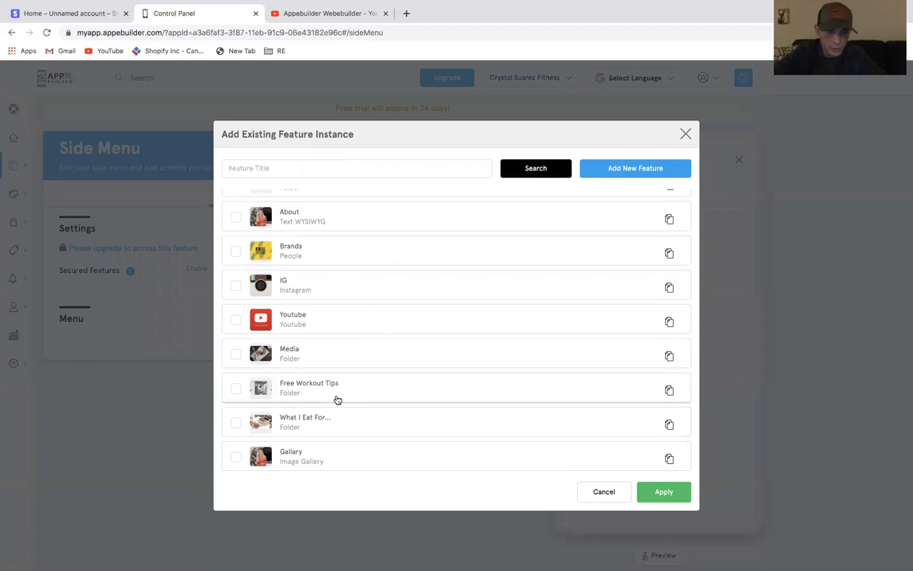
scroll(260, 394, "up", 1)
scroll(236, 388, "up", 5)
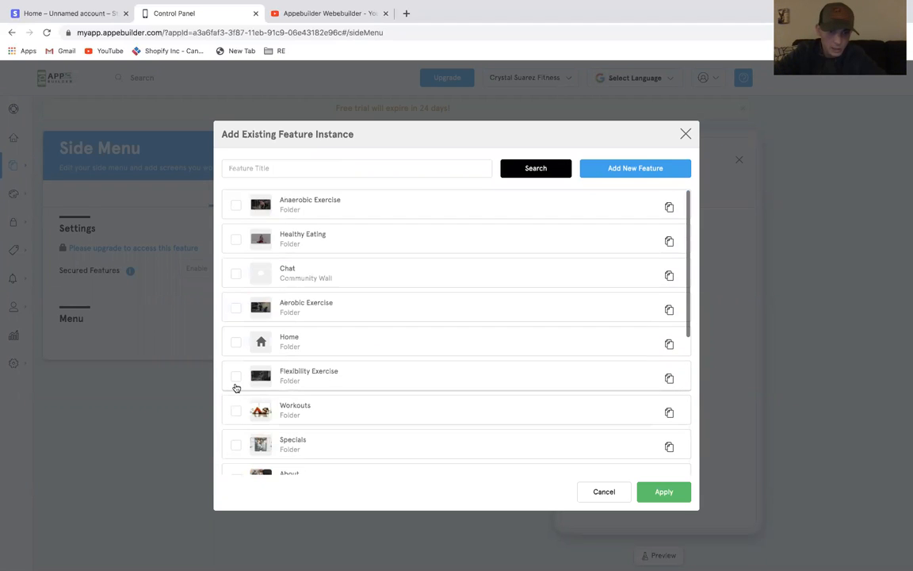
left_click(236, 342)
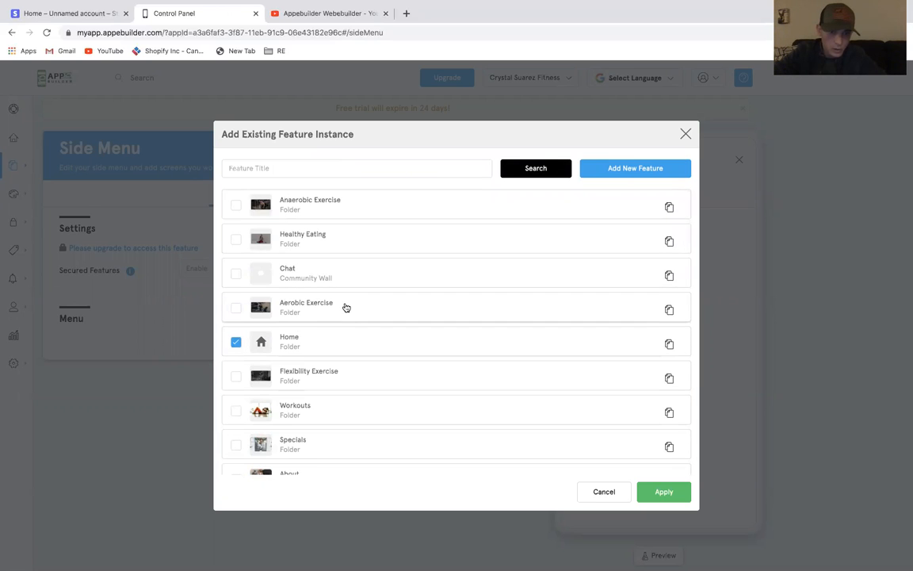
scroll(343, 306, "down", 3)
left_click(236, 285)
left_click(235, 319)
left_click(236, 356)
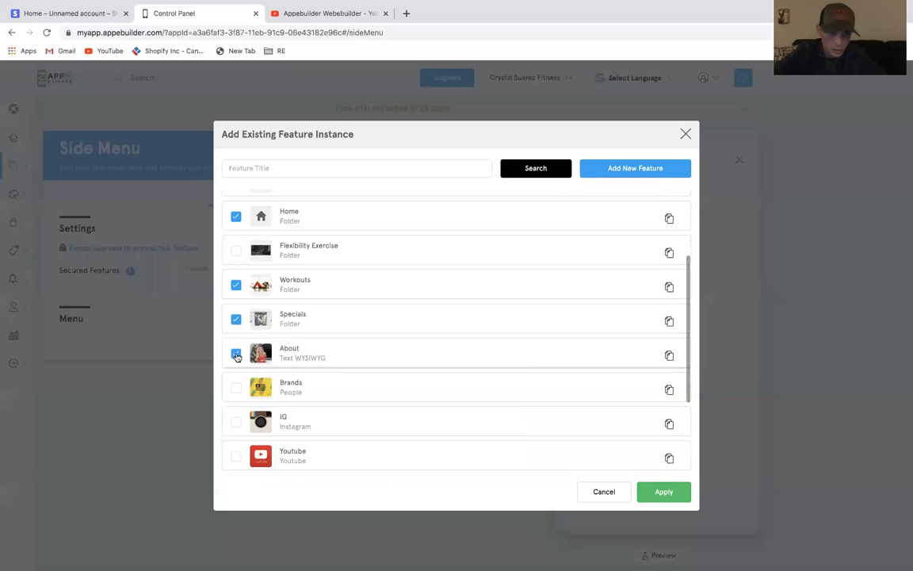
left_click(239, 388)
scroll(241, 392, "down", 3)
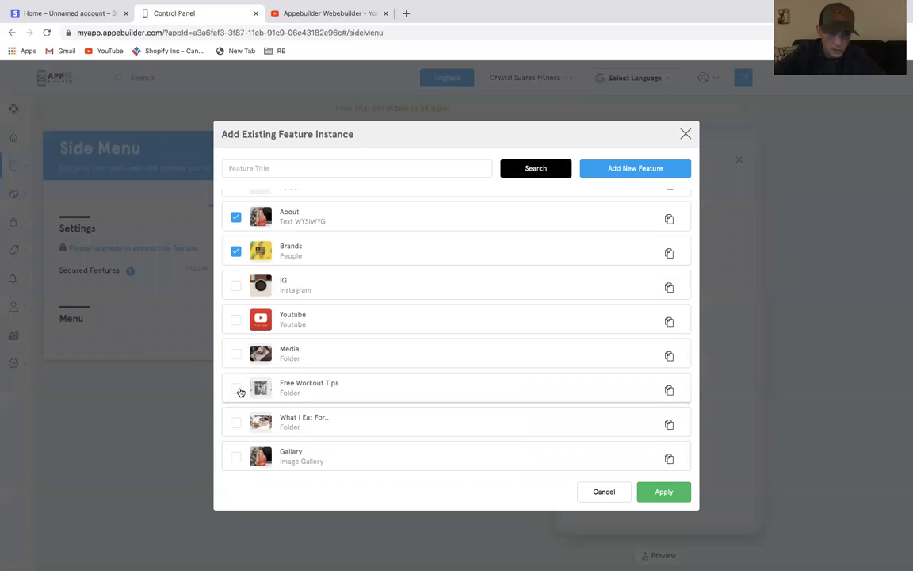
left_click(236, 354)
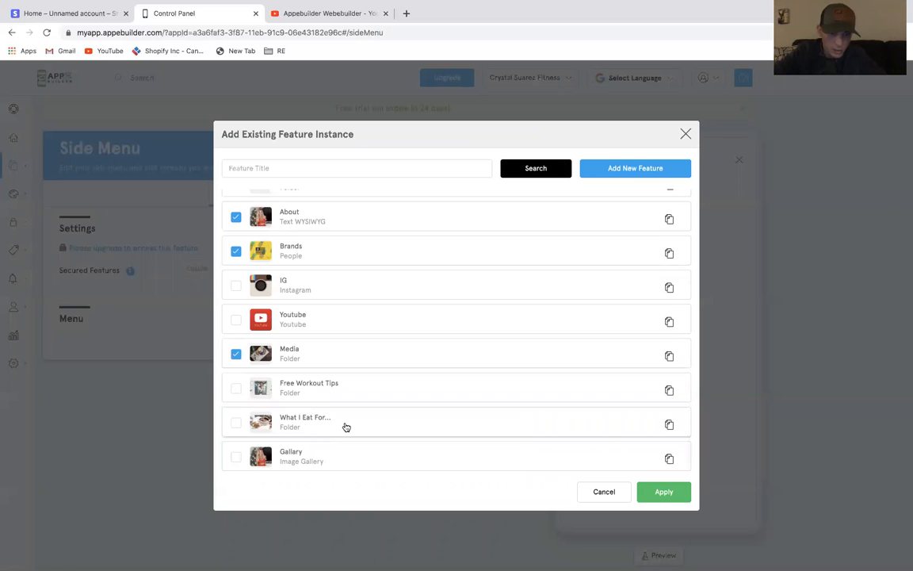
left_click(665, 492)
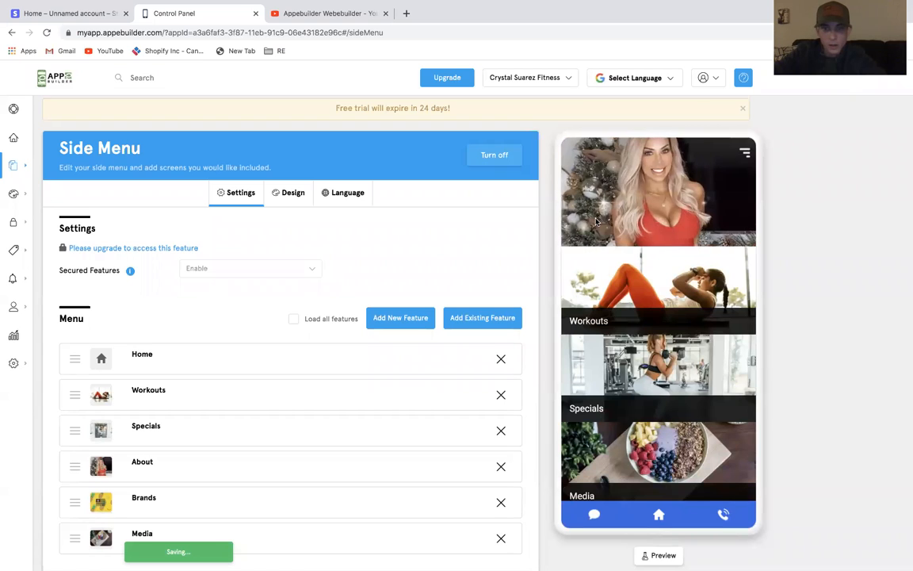
Review the side menu's design options and open the side menu in the preview
left_click(293, 194)
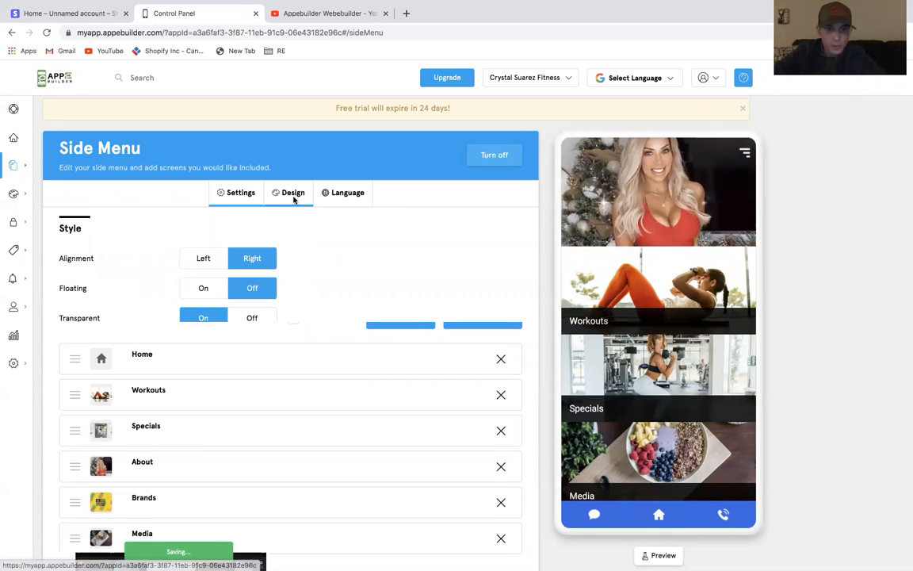
scroll(353, 383, "down", 3)
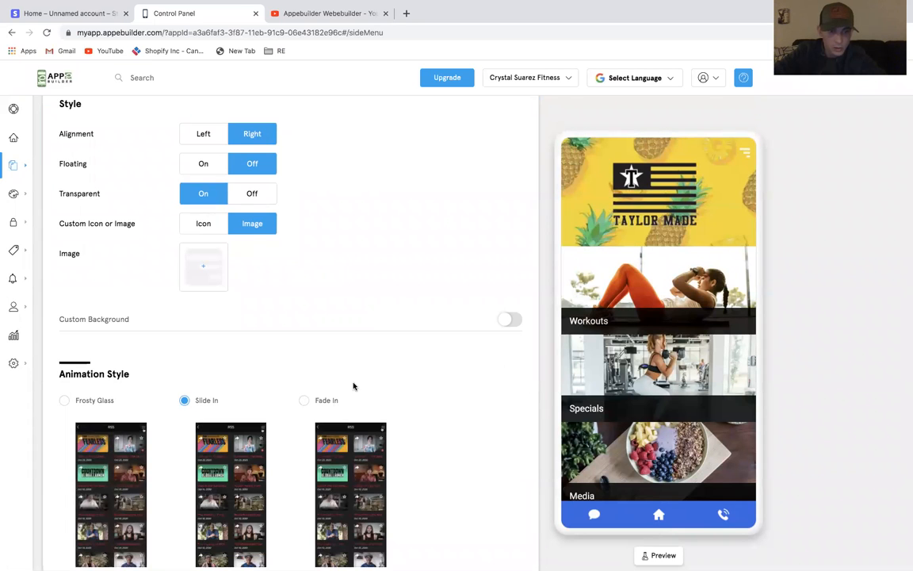
scroll(353, 386, "down", 1)
scroll(354, 386, "up", 3)
left_click(237, 193)
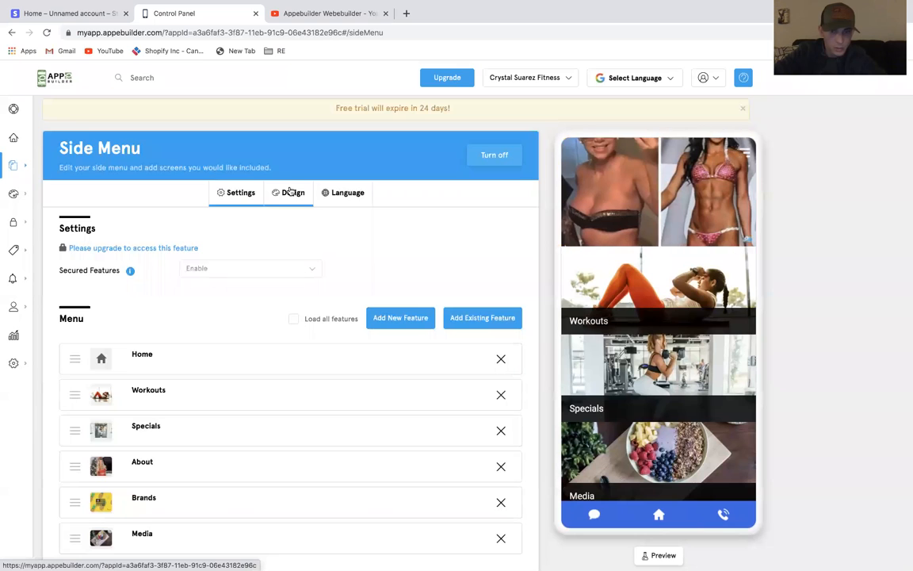
left_click(743, 152)
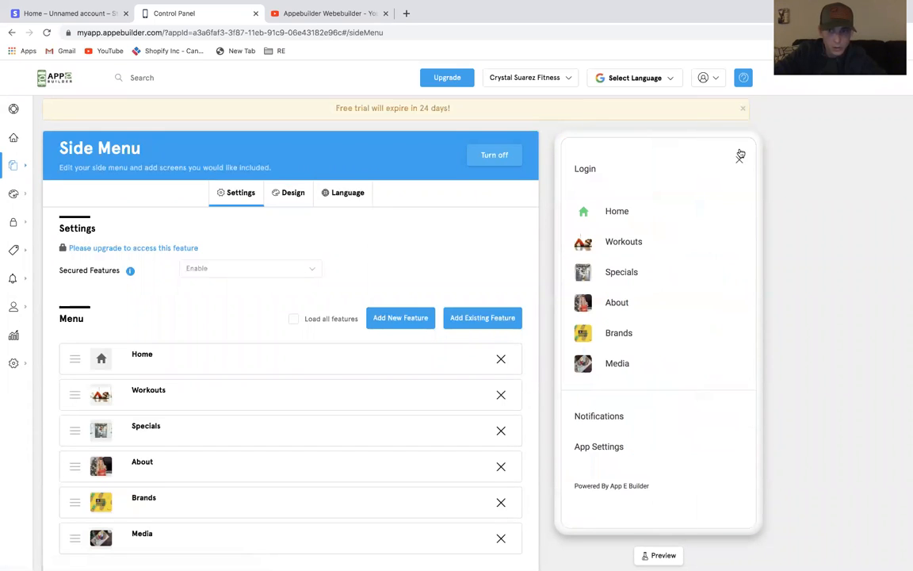
Try the Frosty Glass and Fade In animation styles for the side menu, returning to Slide In
left_click(289, 192)
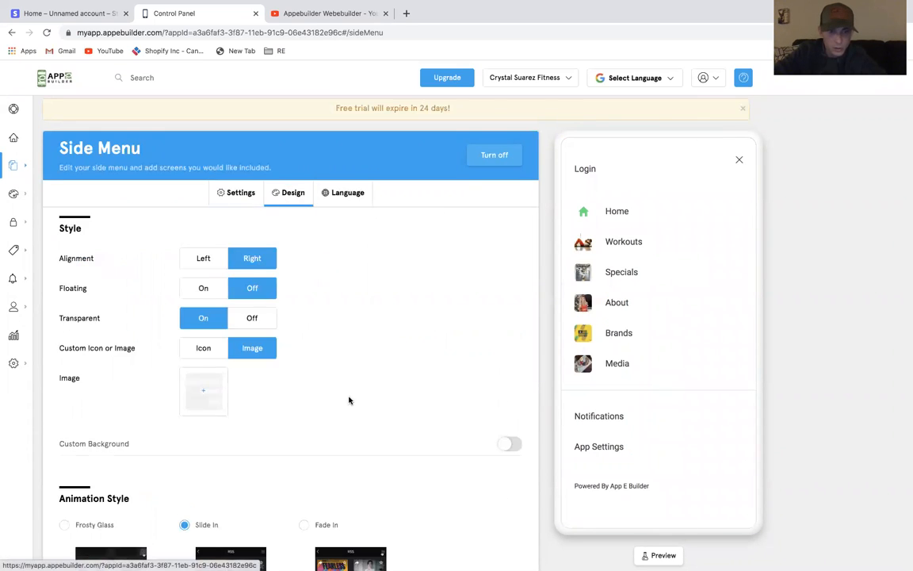
scroll(349, 399, "down", 3)
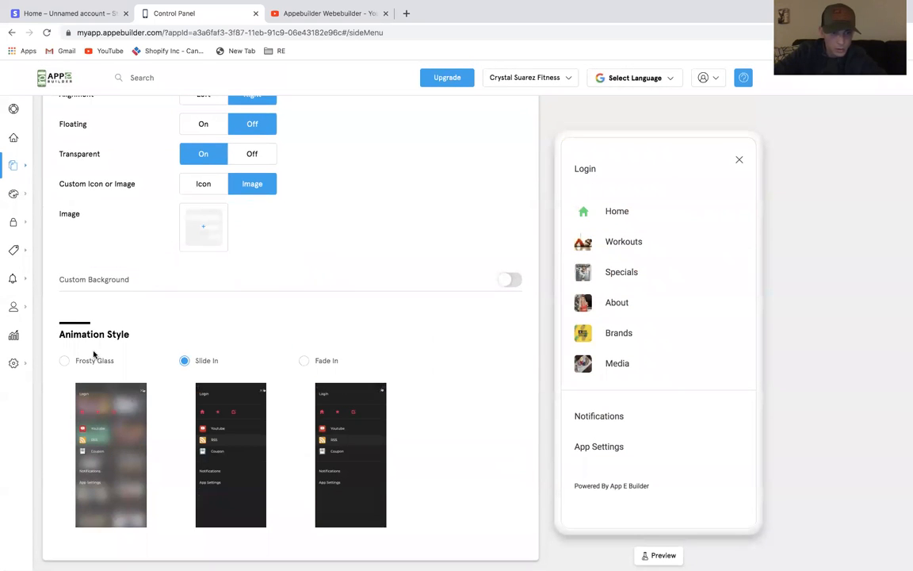
left_click(94, 360)
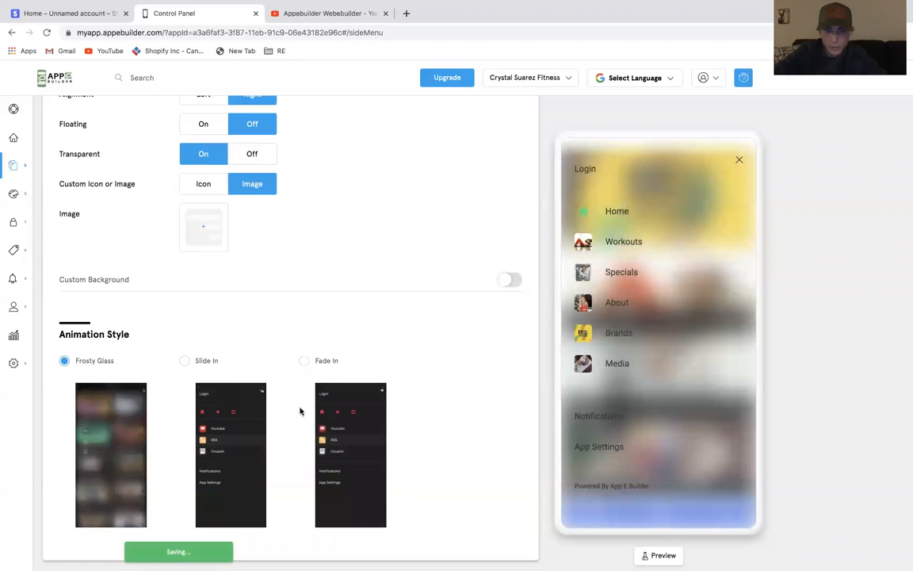
left_click(305, 361)
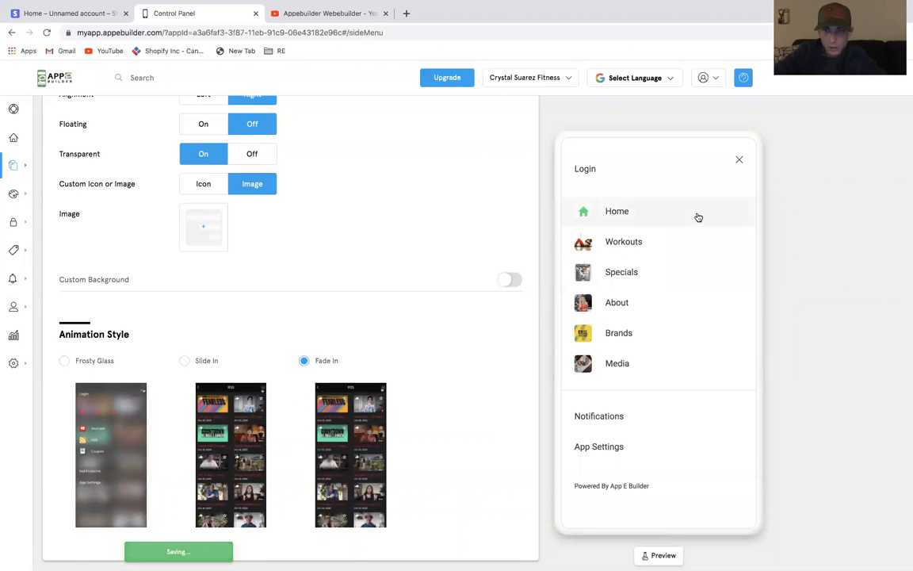
left_click(208, 358)
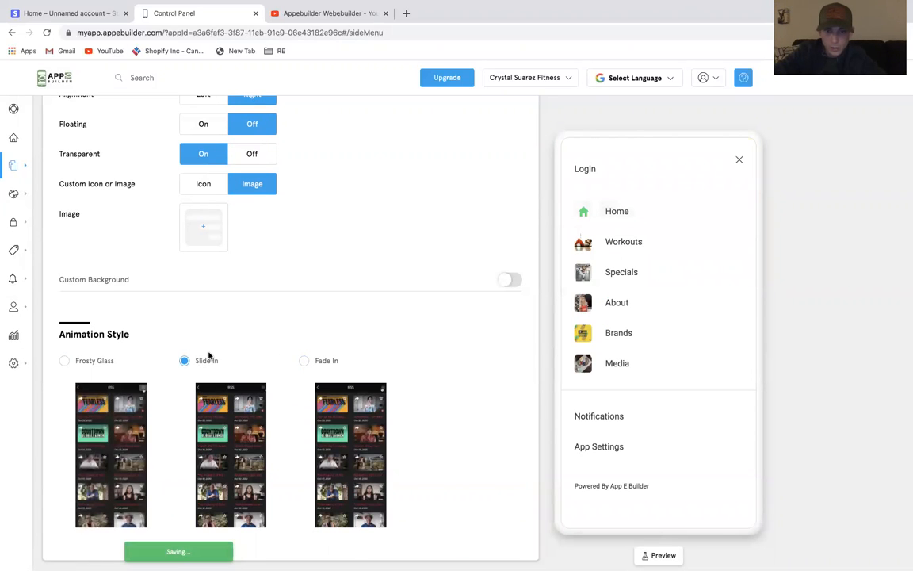
Set the Home feature's icon to the circular logo image from My Images
left_click(739, 160)
left_click(745, 158)
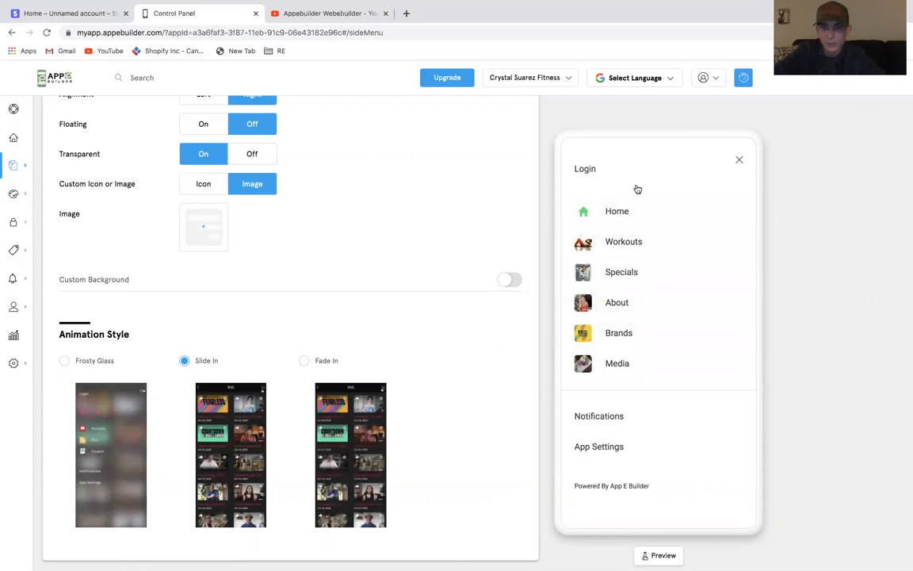
left_click(632, 209)
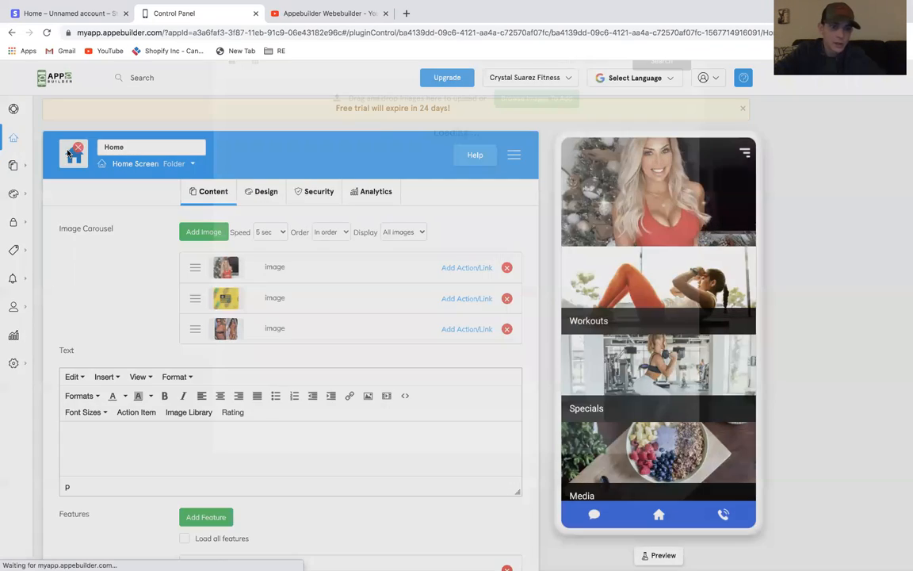
left_click(70, 153)
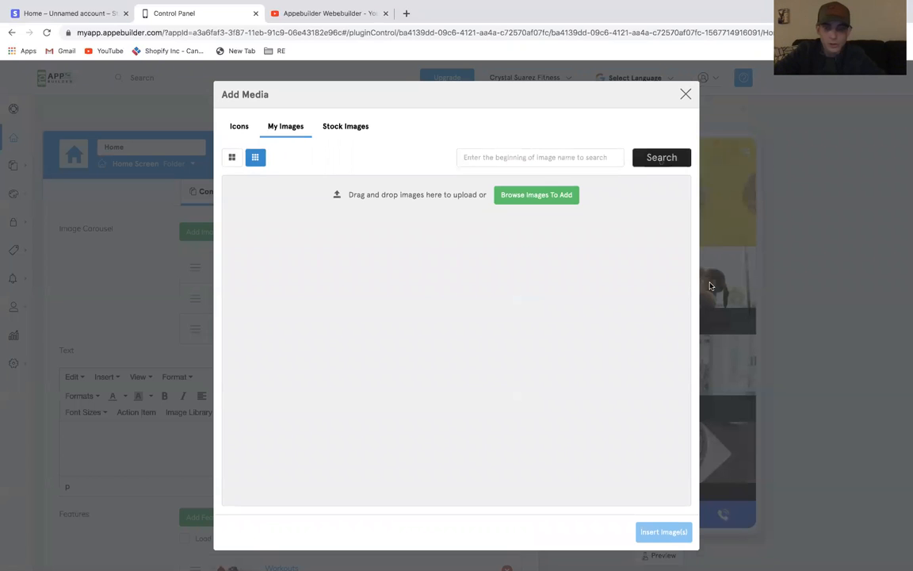
left_click(625, 264)
left_click(658, 531)
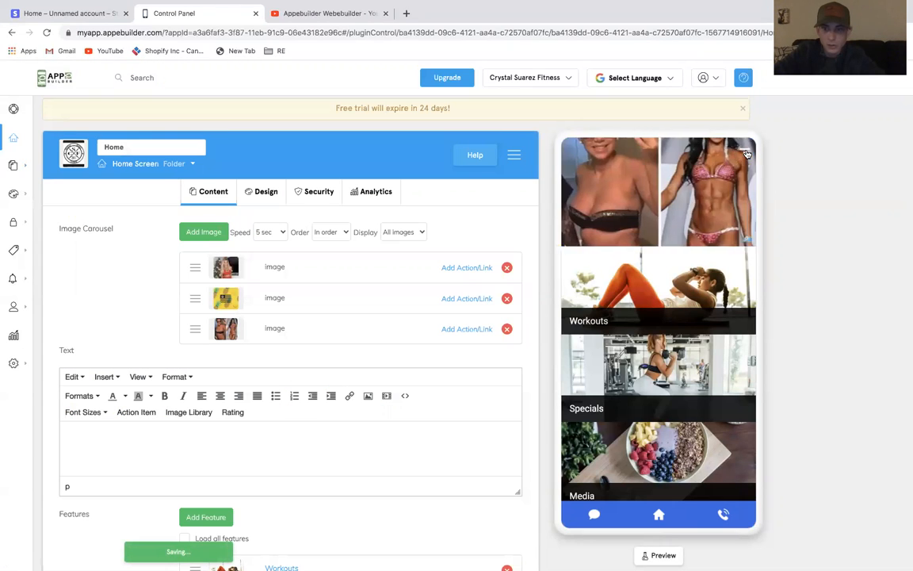
left_click(745, 151)
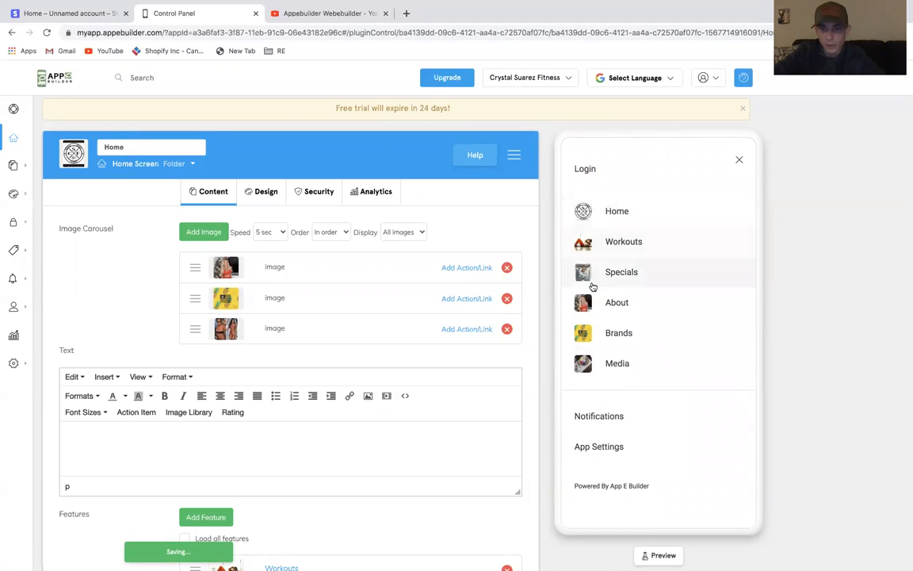
left_click(740, 161)
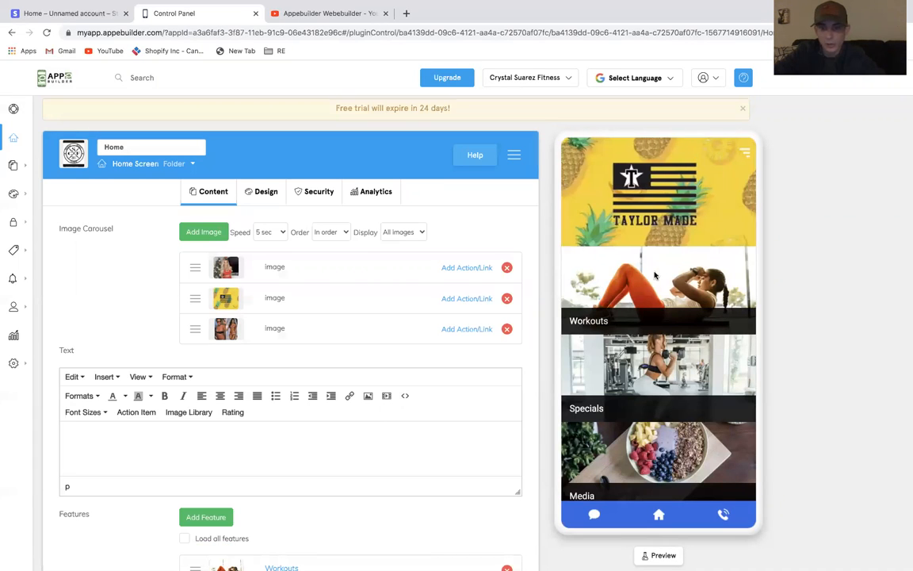
Open the Aerobic Exercise folder from Workouts and read through its text content
left_click(591, 237)
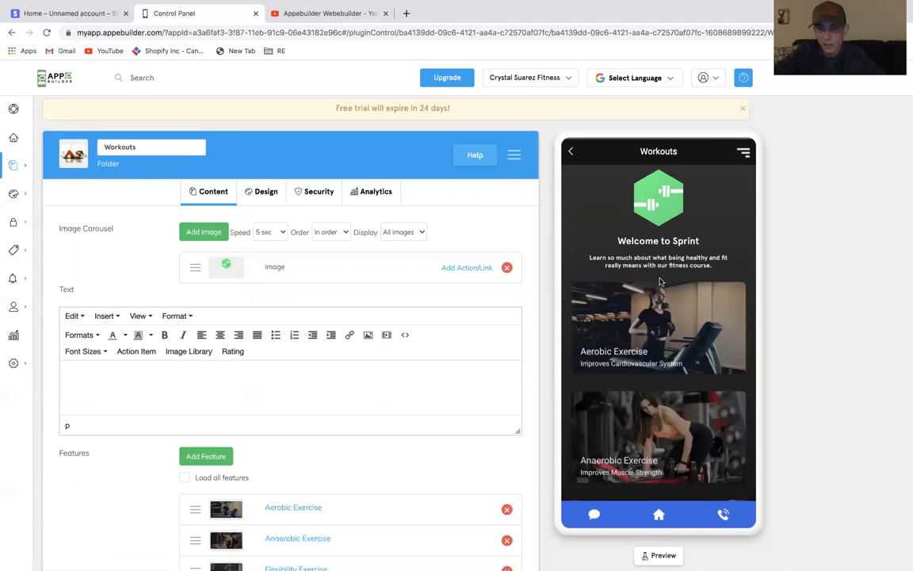
left_click(658, 296)
scroll(658, 296, "down", 5)
scroll(383, 375, "down", 3)
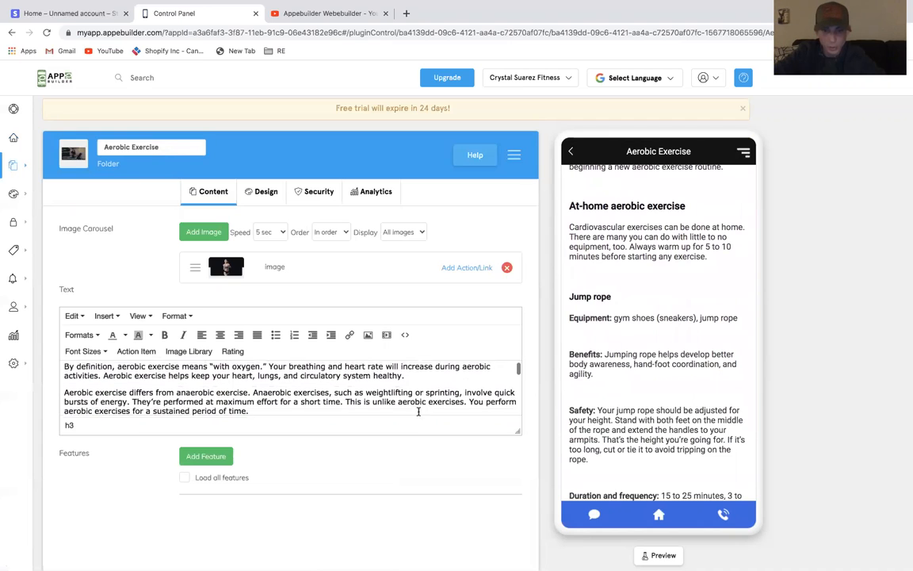
left_click_drag(518, 432, 527, 547)
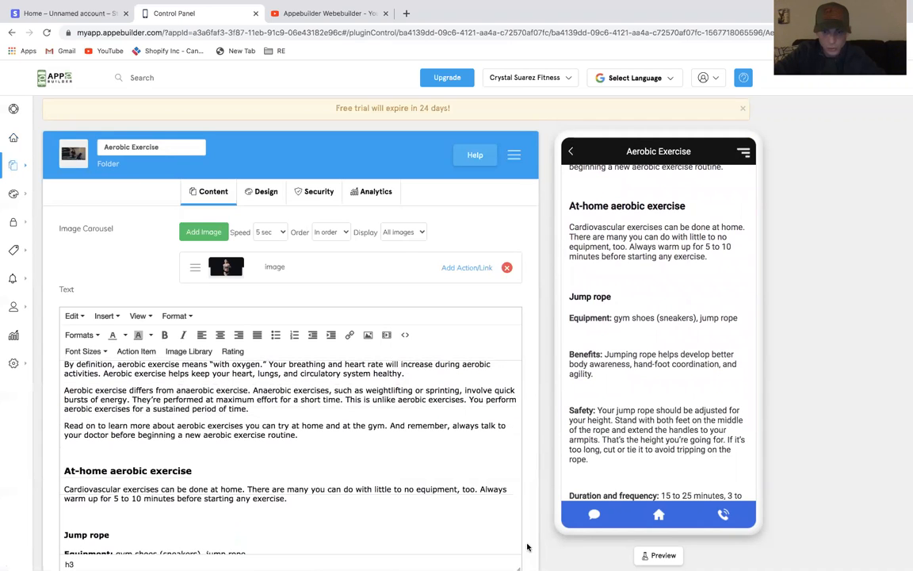
scroll(438, 445, "down", 20)
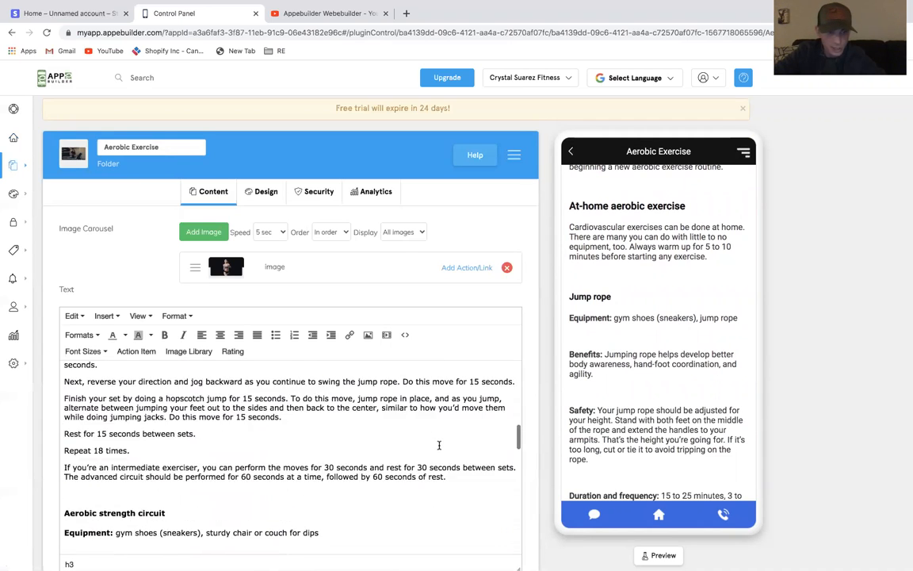
Look over the Aerobic Exercise text and the editor's Insert menu options, and return to the Workouts folder in the preview
scroll(439, 445, "down", 6)
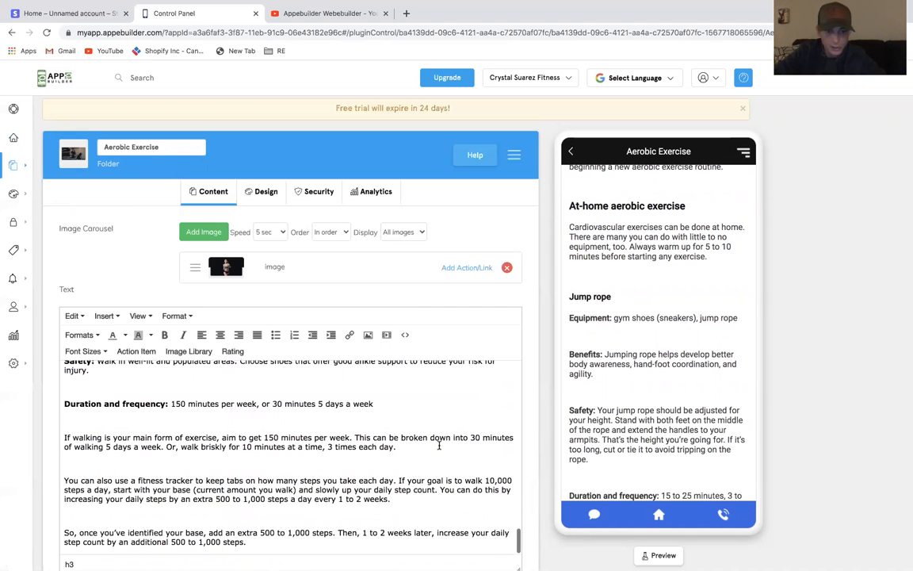
scroll(328, 371, "up", 20)
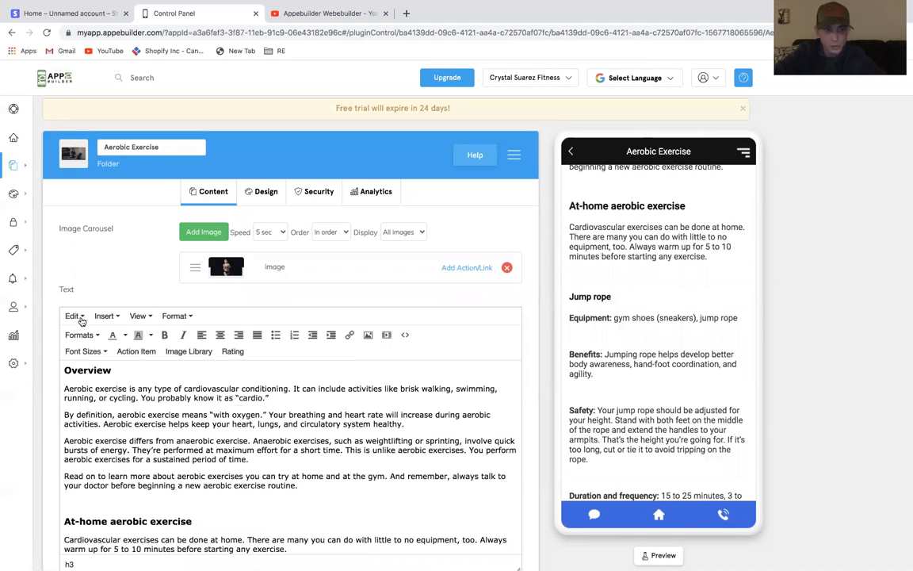
left_click(111, 316)
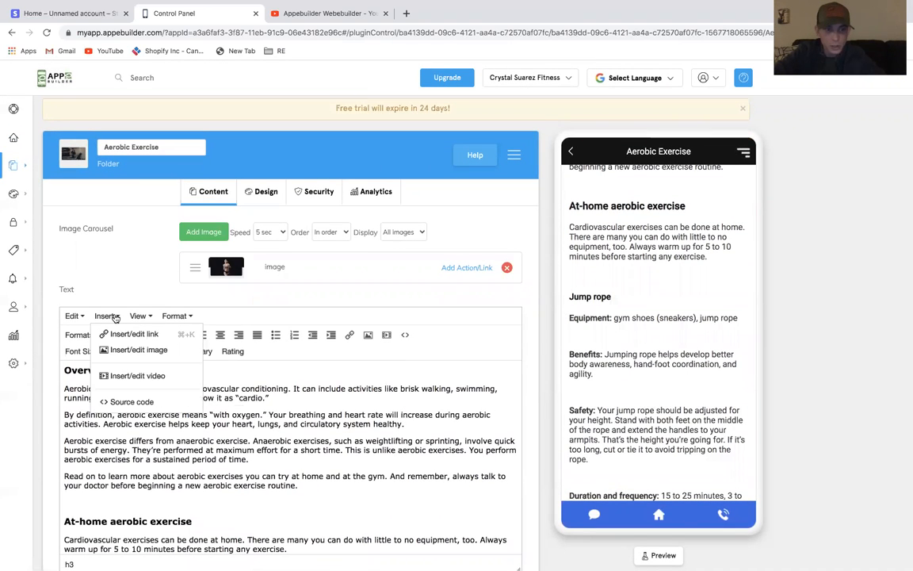
left_click(135, 381)
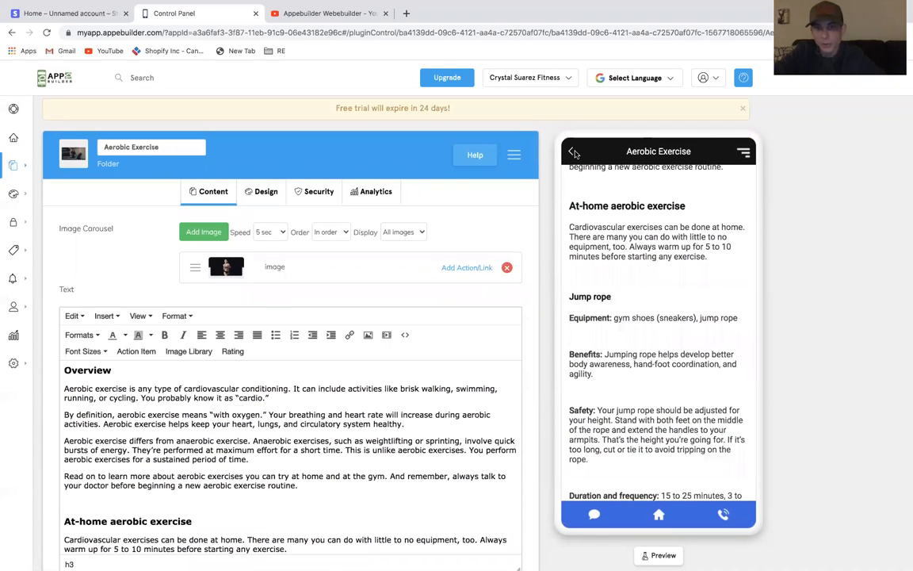
left_click(571, 151)
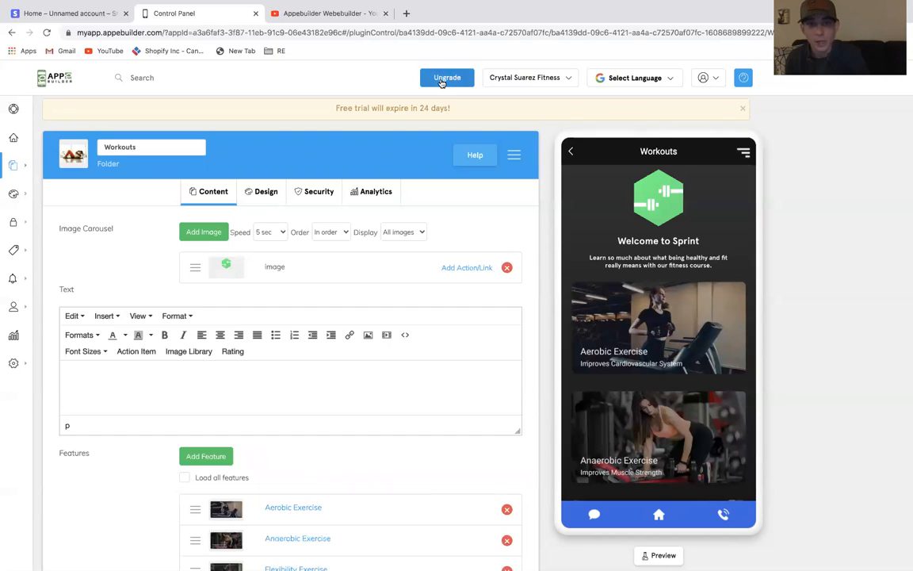
Open the upgrade page to view the available pricing plans and go back to the control panel
left_click(440, 84)
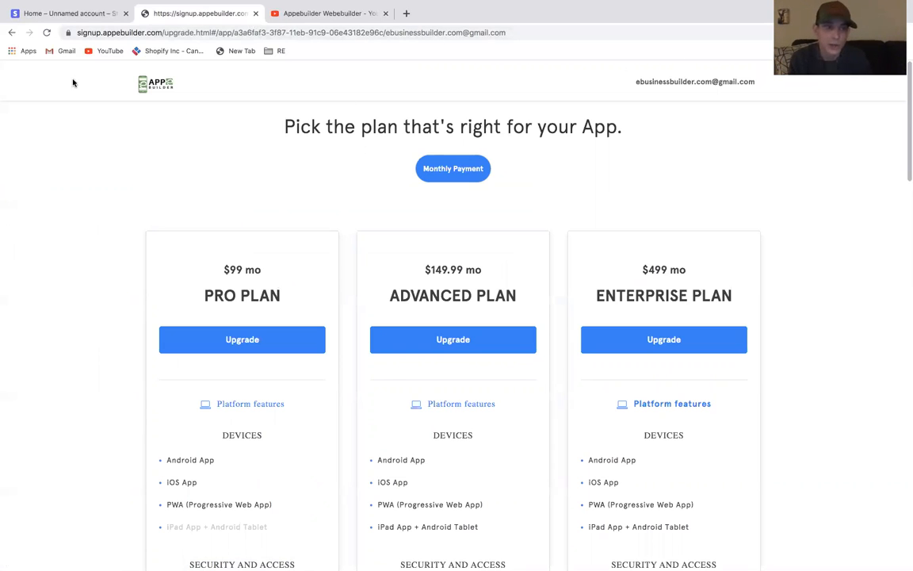
left_click(12, 33)
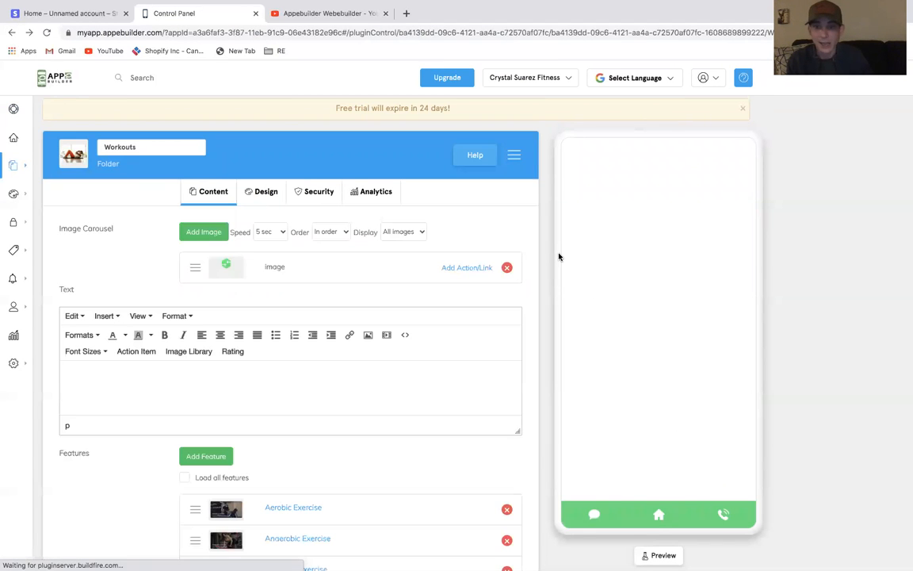
Scroll through the app's home screen in the preview and open the Workouts folder from it
scroll(661, 339, "down", 3)
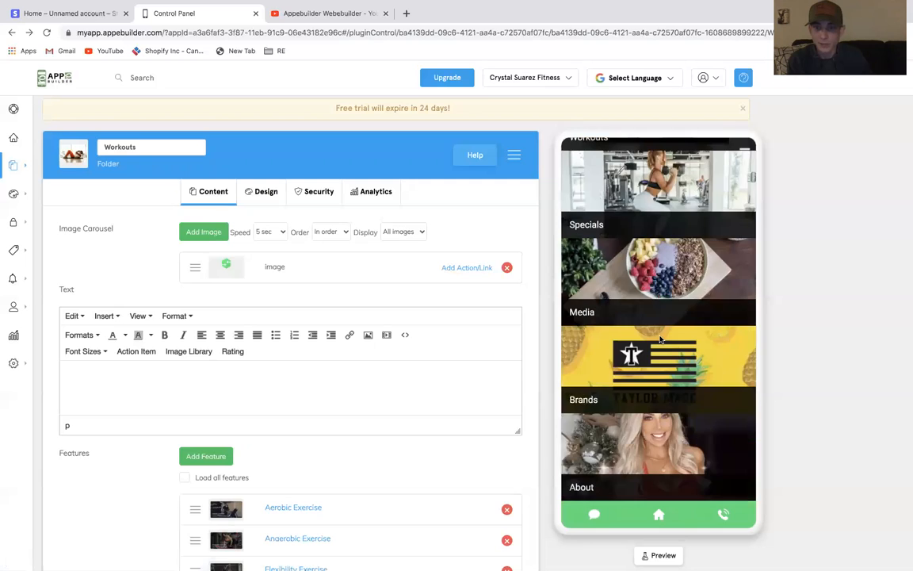
scroll(660, 340, "up", 3)
scroll(660, 339, "down", 3)
scroll(661, 339, "up", 3)
left_click(660, 339)
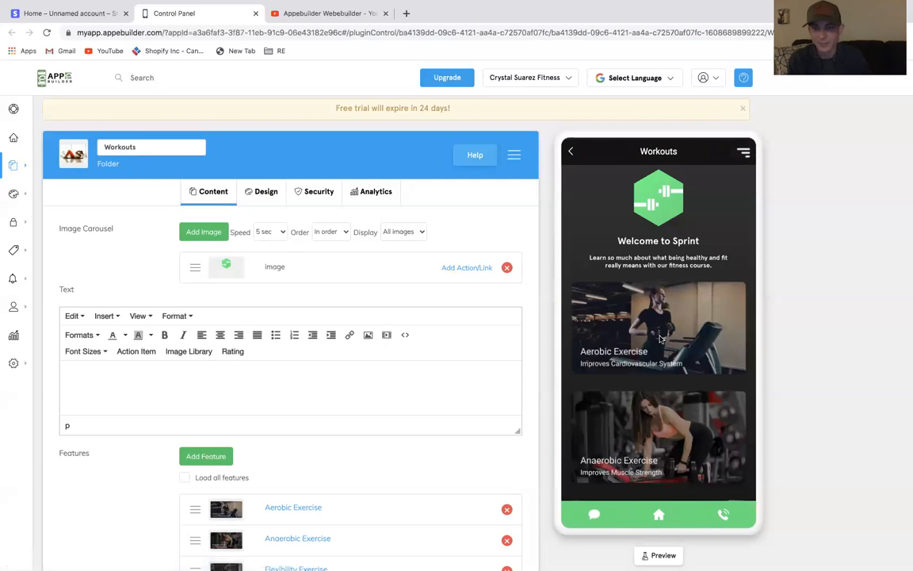